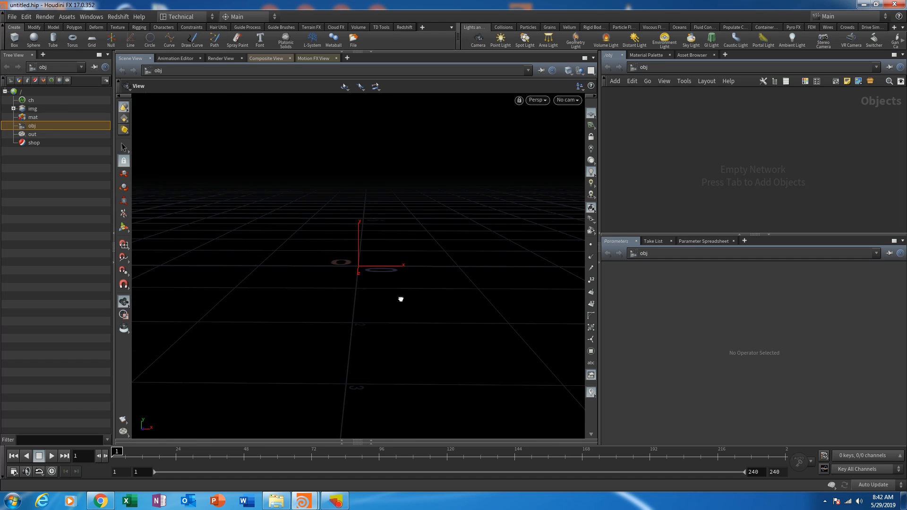
left_click(337, 502)
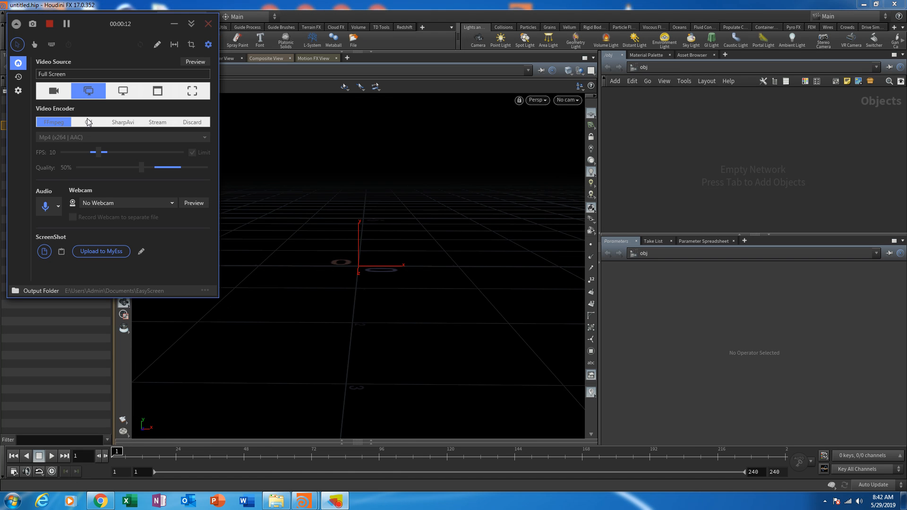
left_click(174, 24)
- Create a polygon circle object at the world origin in the scene
left_click_drag(469, 255, 417, 284)
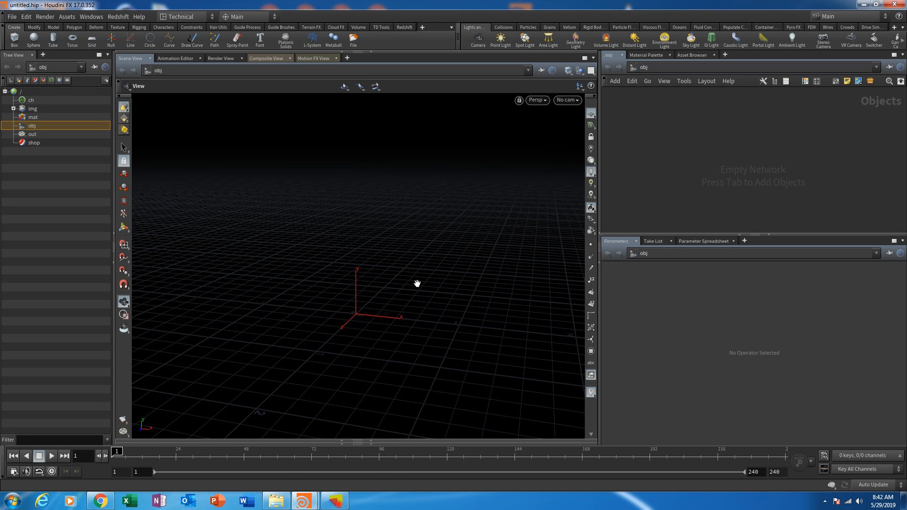
key("Tab")
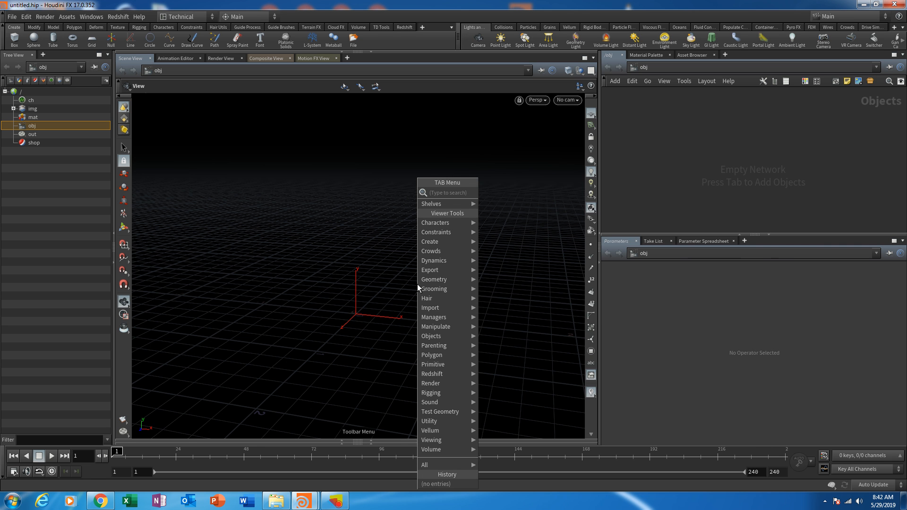
type("circle")
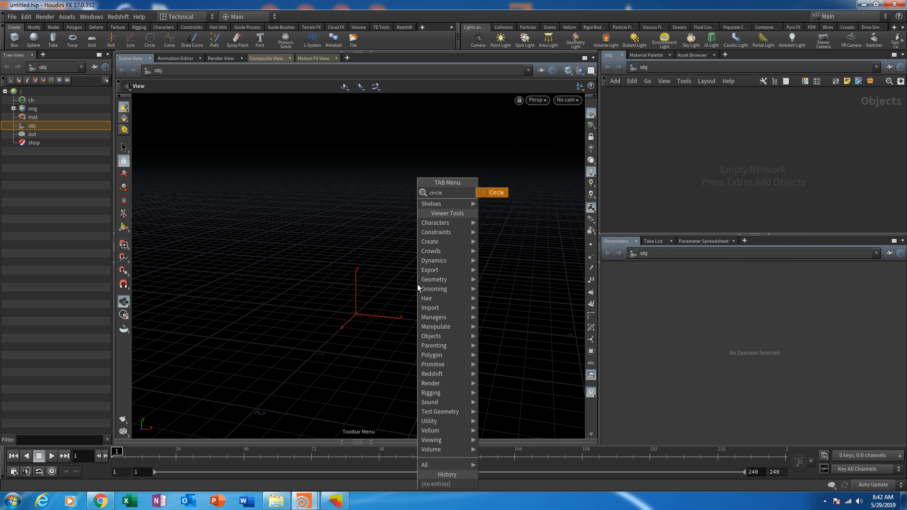
key("Return")
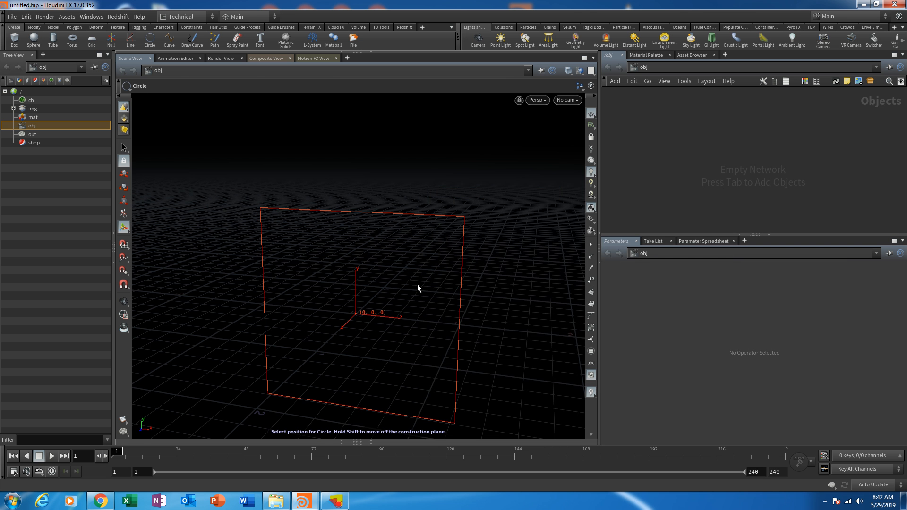
key("Return")
key("space")
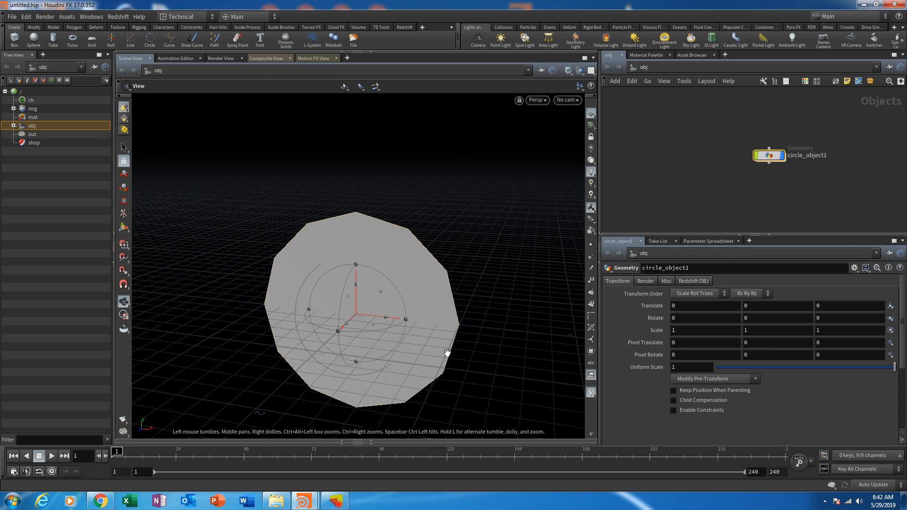
left_click_drag(446, 353, 427, 339)
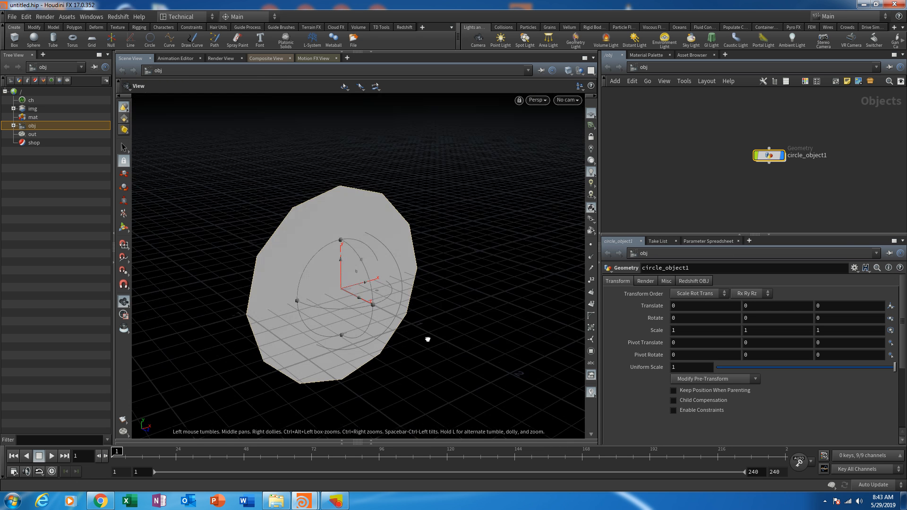
middle_click_drag(430, 341, 422, 321)
- Enlarge the network area, enter the circle object's geometry network, and collapse the scene tree pane
left_click_drag(711, 234, 714, 274)
middle_click_drag(788, 211, 728, 208)
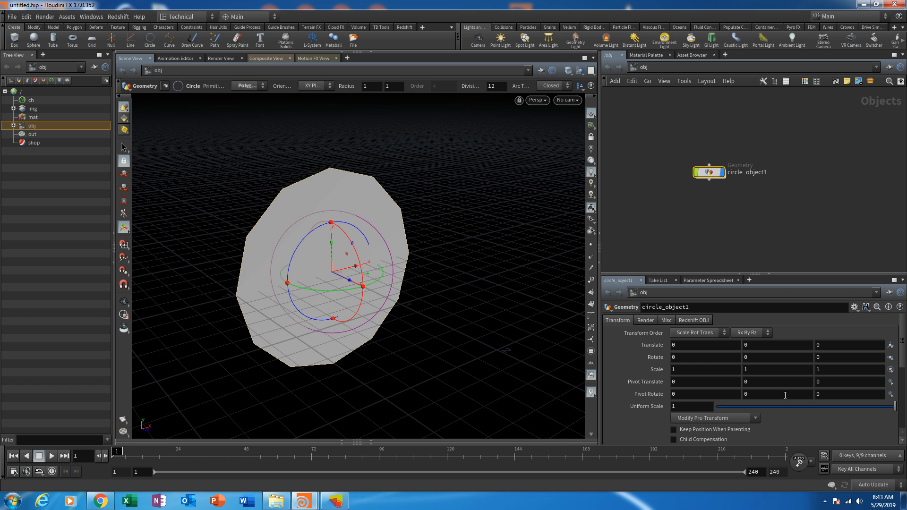
double_click(710, 173)
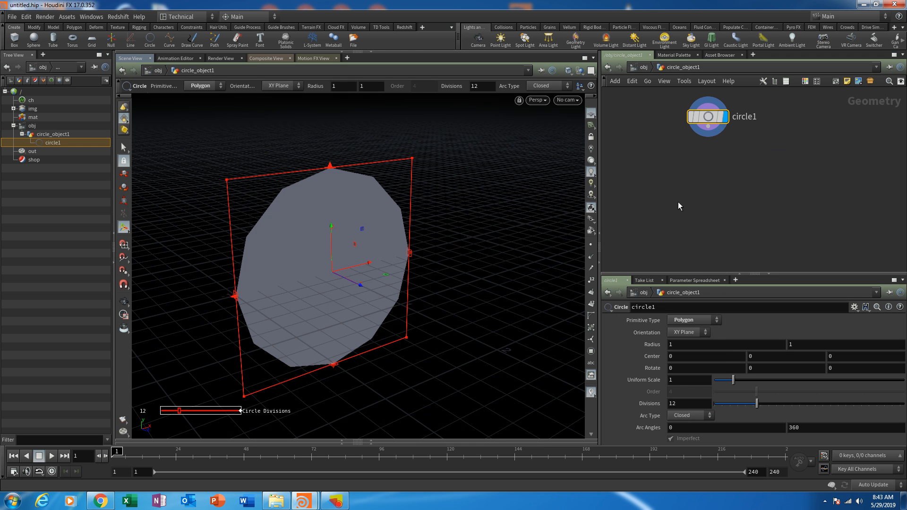
left_click(114, 246)
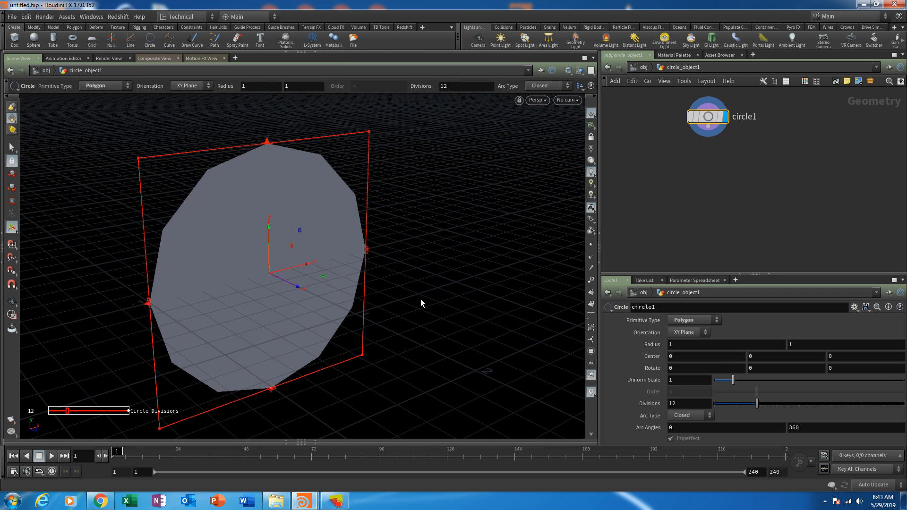
- Set the circle's divisions to 32
key("Escape")
left_click_drag(381, 280, 413, 267)
key("Return")
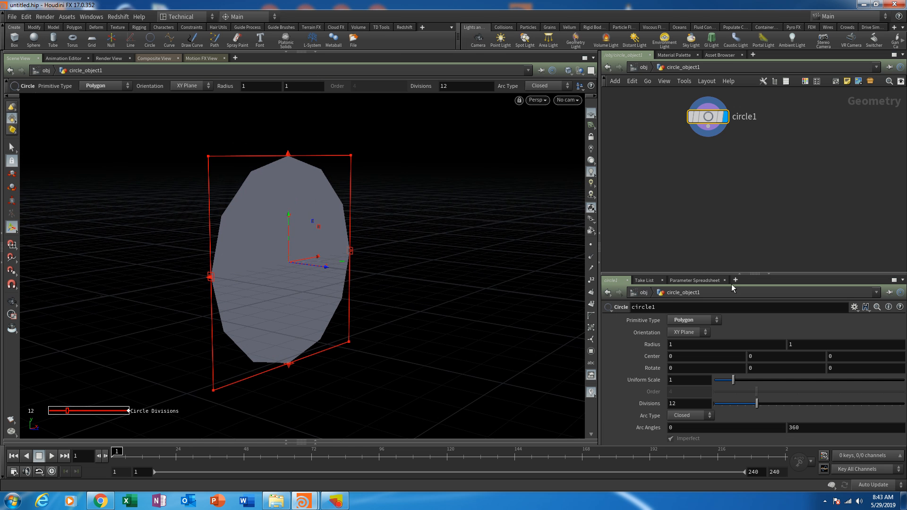
left_click_drag(730, 273, 732, 258)
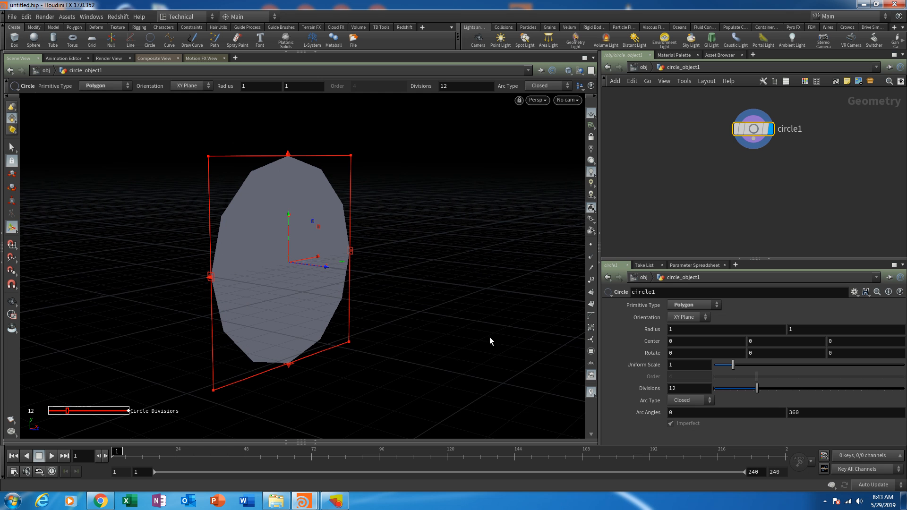
key("Return")
type("32")
key("Return")
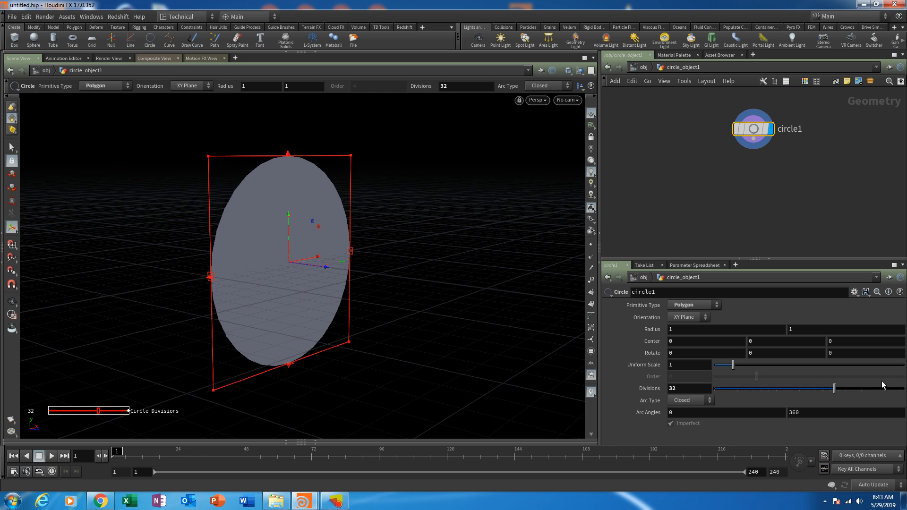
- Add a Remesh node fed by the circle node and display its result
key("h")
key("Tab")
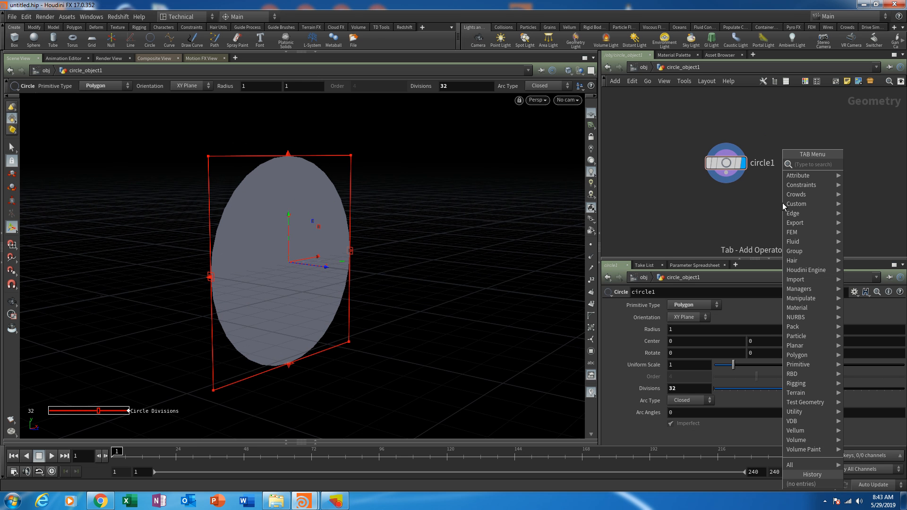
type("remesh")
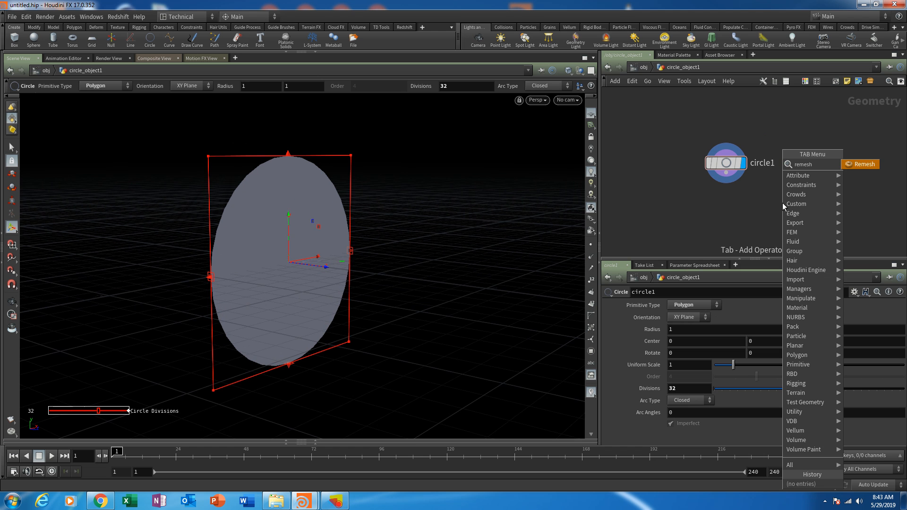
left_click(863, 166)
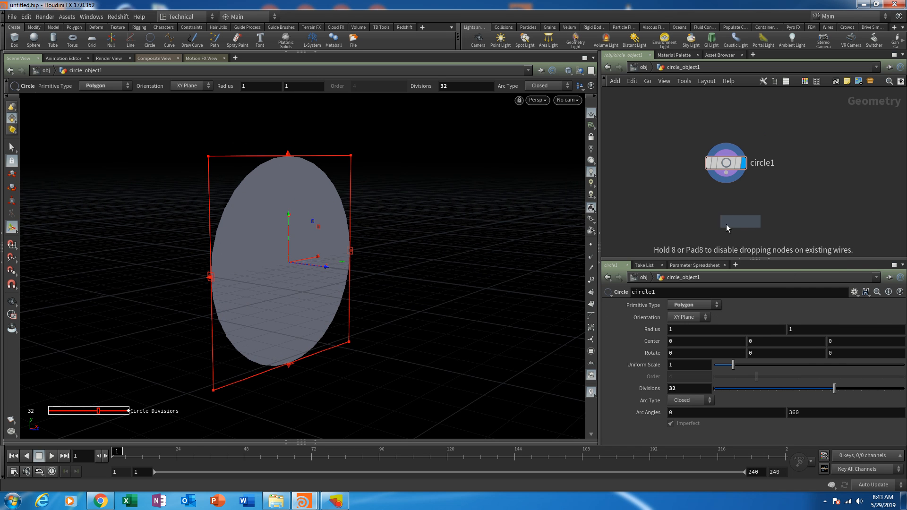
left_click(726, 223)
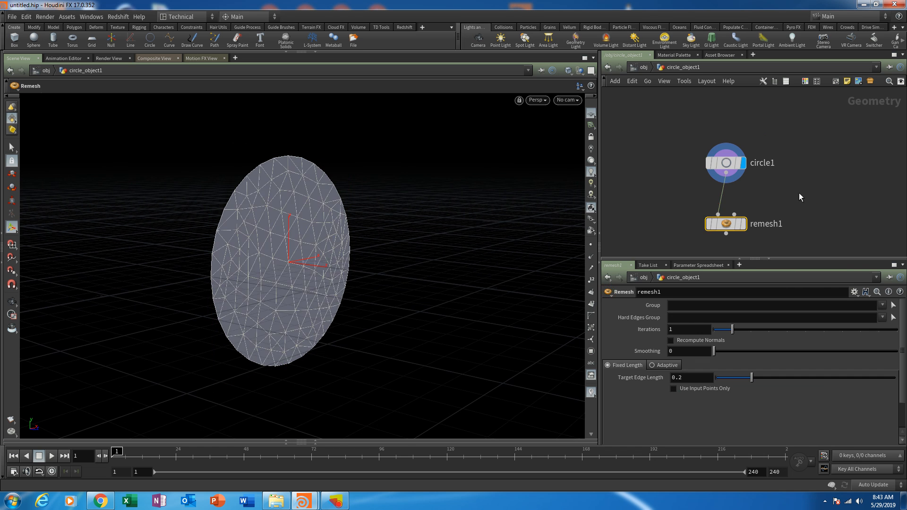
left_click(743, 224)
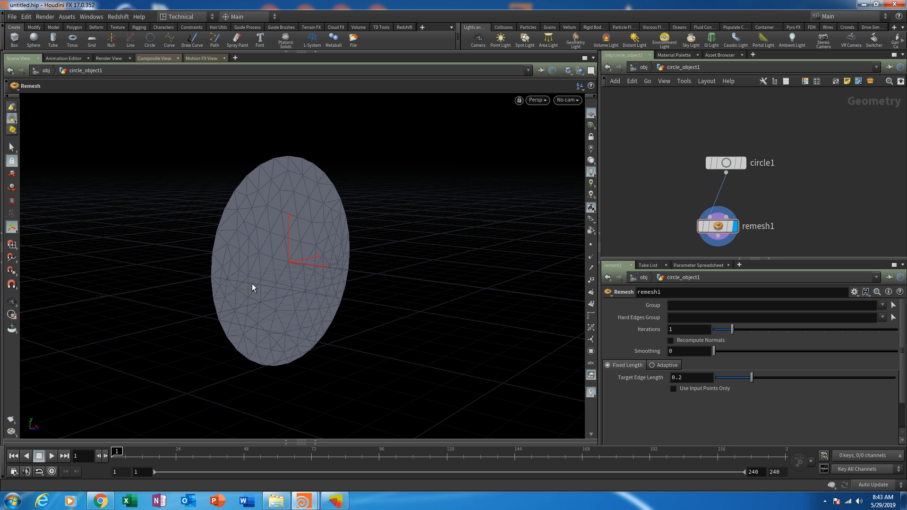
left_click_drag(311, 289, 268, 263, "alt")
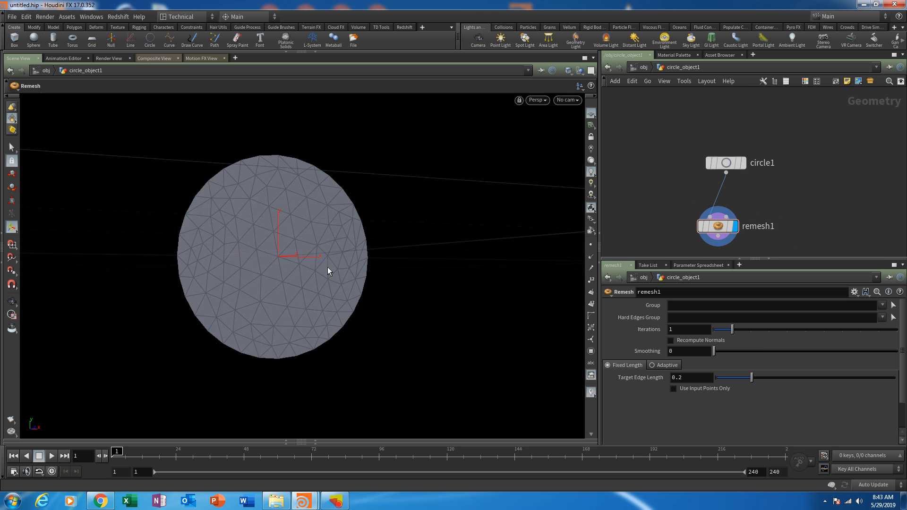
left_click_drag(328, 268, 346, 313, "alt")
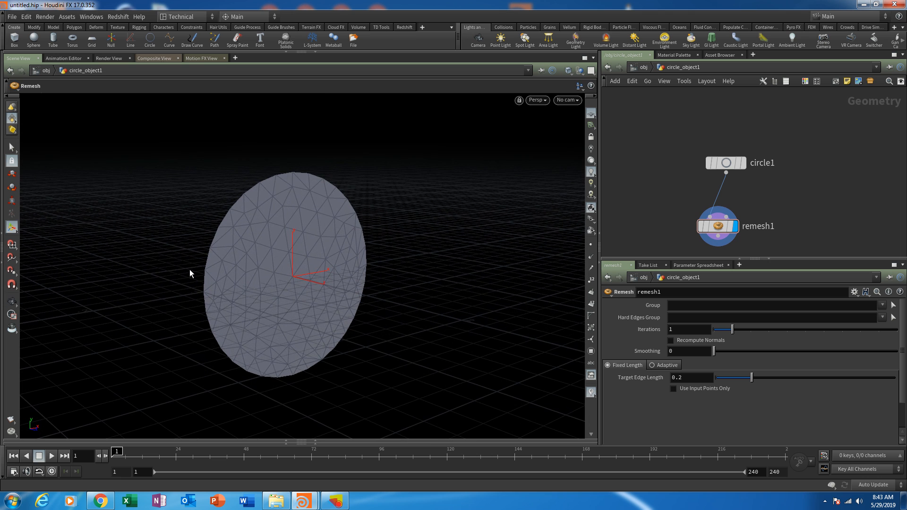
left_click_drag(387, 279, 476, 287, "alt")
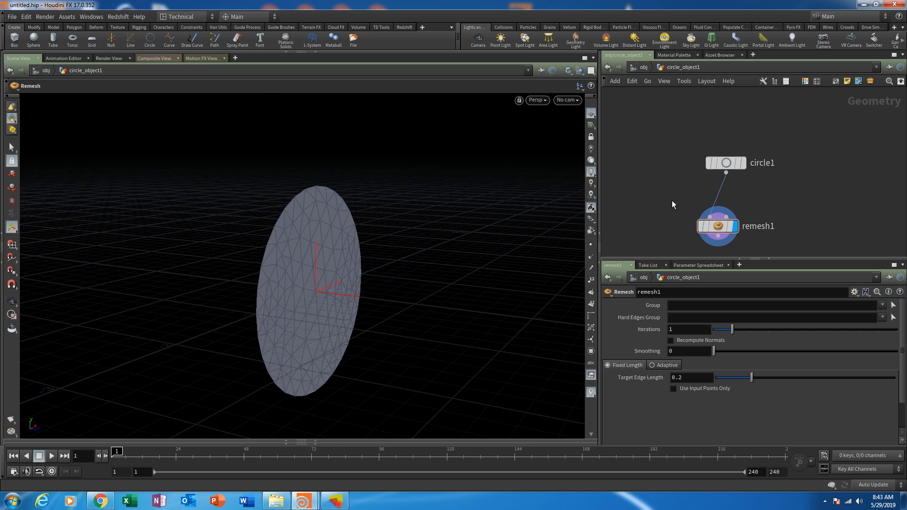
- Arrange the network so the circle node sits directly above the remesh node
mouse_move(709, 209)
left_click_drag(708, 209, 699, 238)
left_click_drag(699, 169, 705, 170)
middle_click_drag(739, 206, 721, 187)
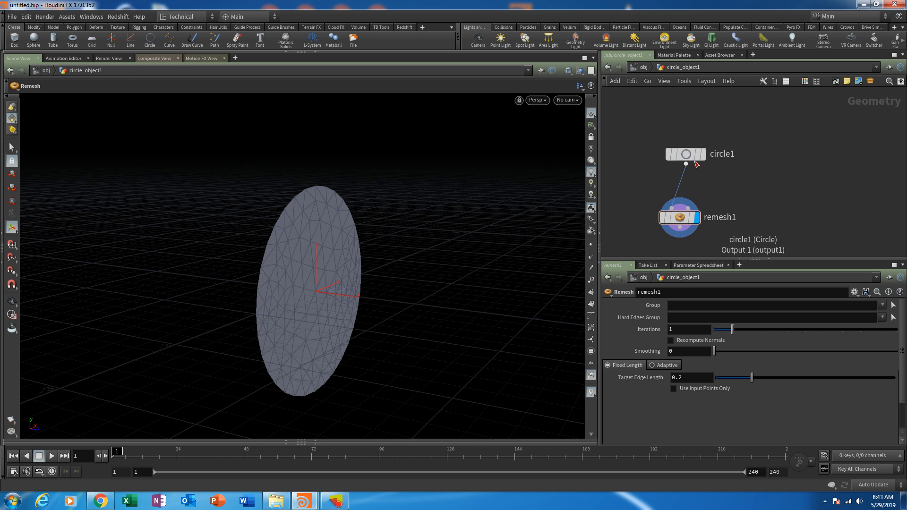
left_click_drag(693, 159, 686, 157)
middle_click_drag(718, 192, 704, 176)
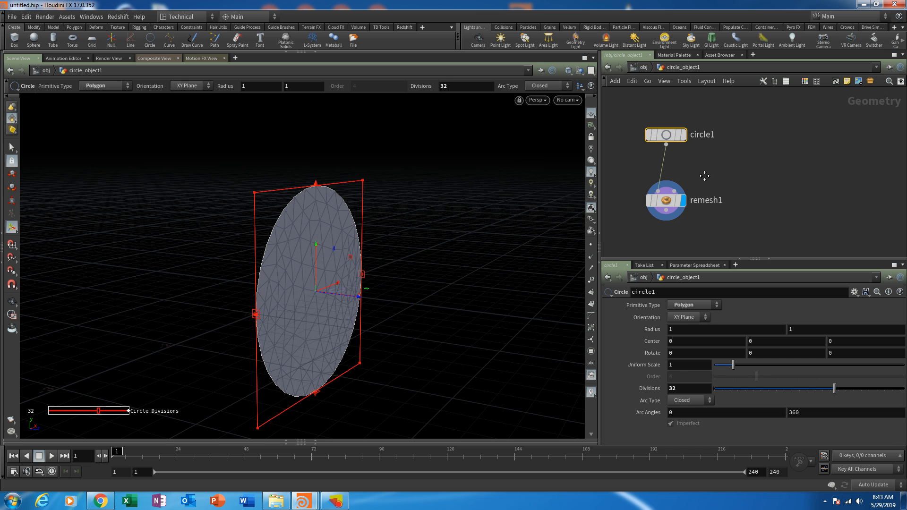
left_click(819, 188)
middle_click_drag(672, 222, 718, 199)
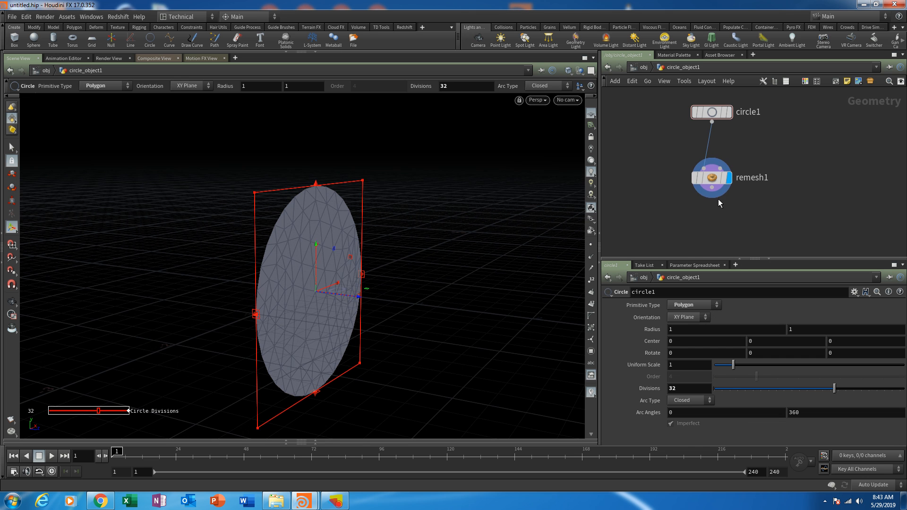
- Set the remesh node's target edge length to 0.1 and refine it to 0.075
left_click(712, 178)
mouse_move(708, 181)
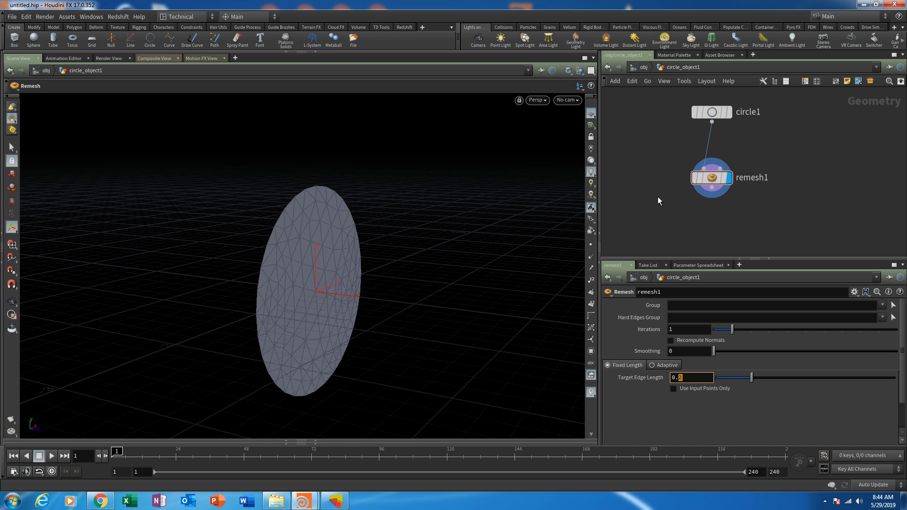
key("Return")
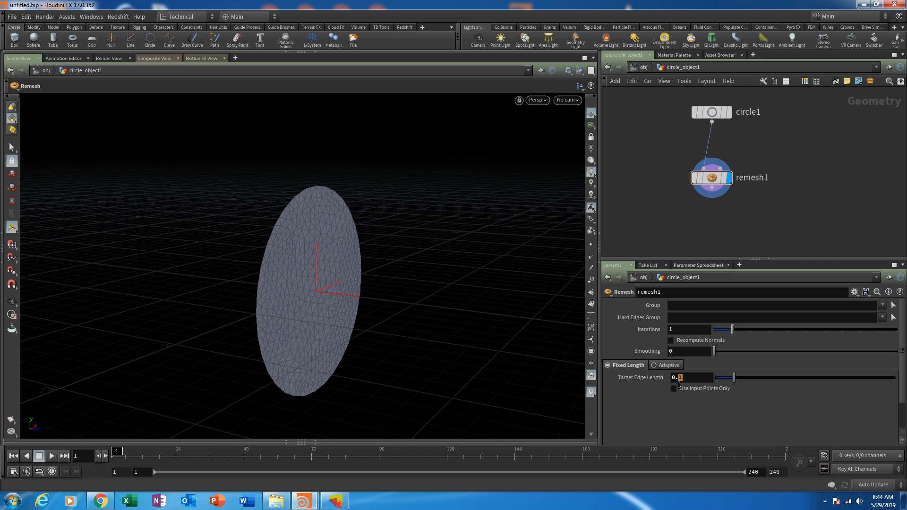
type("075")
key("Return")
key("Escape")
left_click_drag(523, 356, 326, 312)
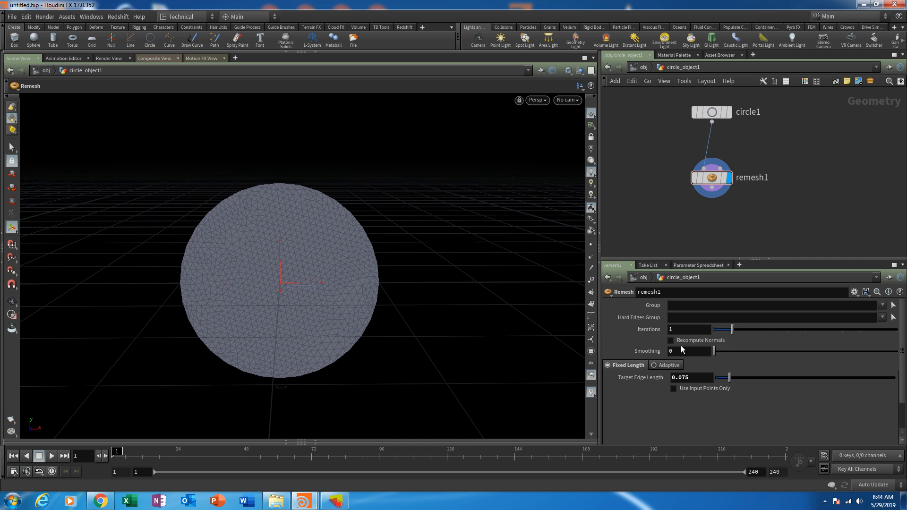
- Set the remesh node's iterations to 2
key("BackSpace")
type("2")
key("Return")
left_click_drag(282, 314, 370, 320, "alt")
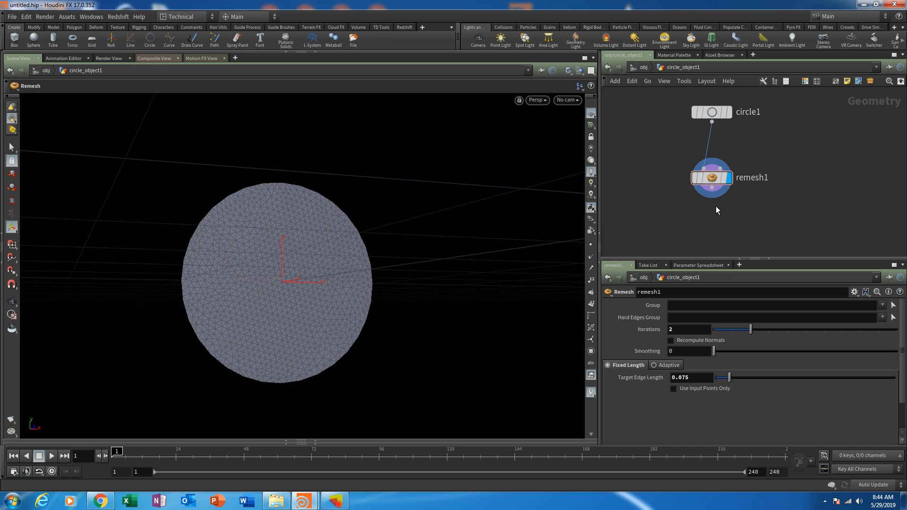
- Add a Transform node directly below the remesh node, connected to its output
middle_click_drag(716, 206, 711, 185)
left_click_drag(717, 163, 717, 156)
key("Tab")
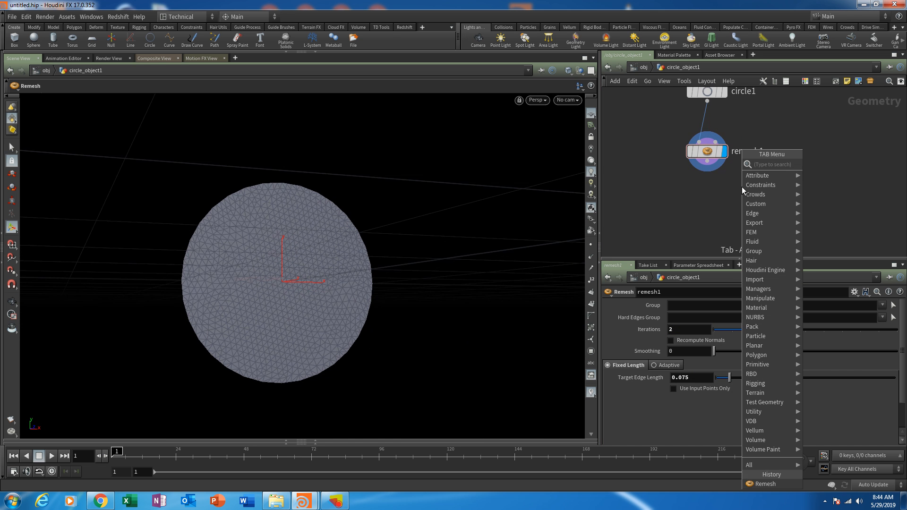
type("transf")
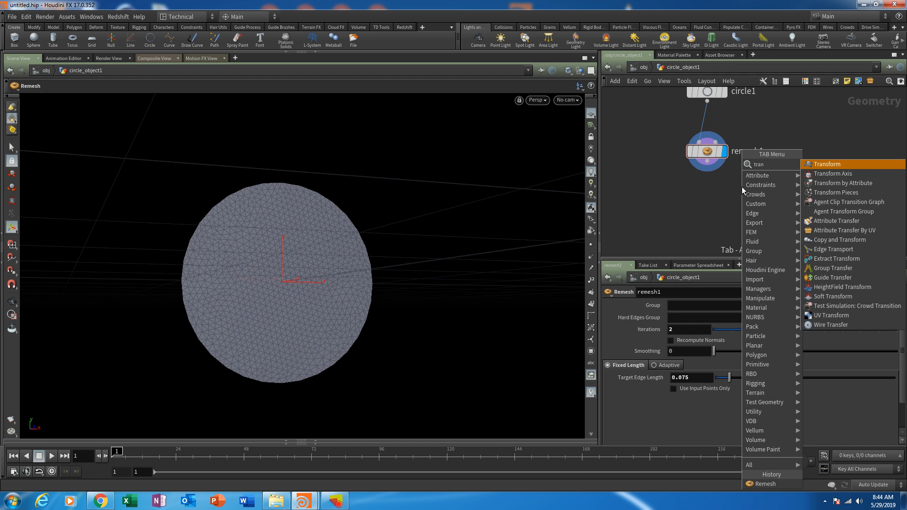
left_click(846, 160)
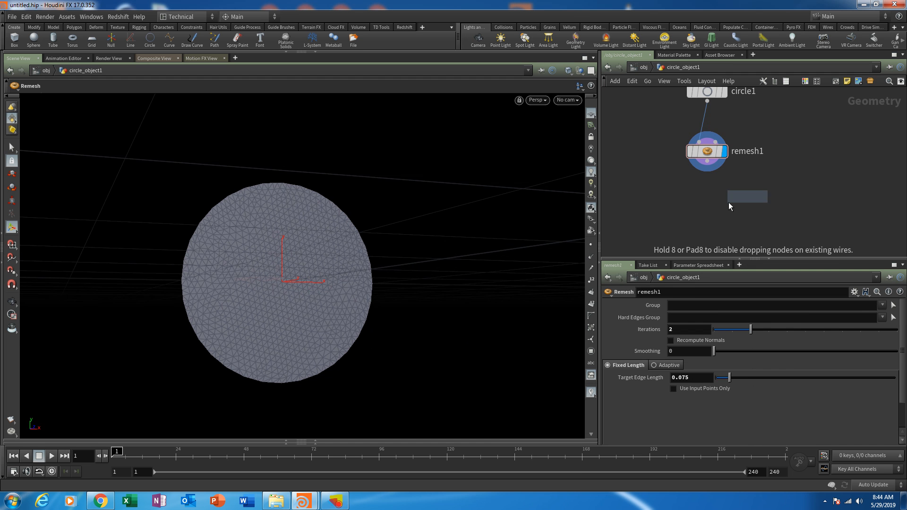
left_click(704, 202)
left_click_drag(708, 181, 707, 192)
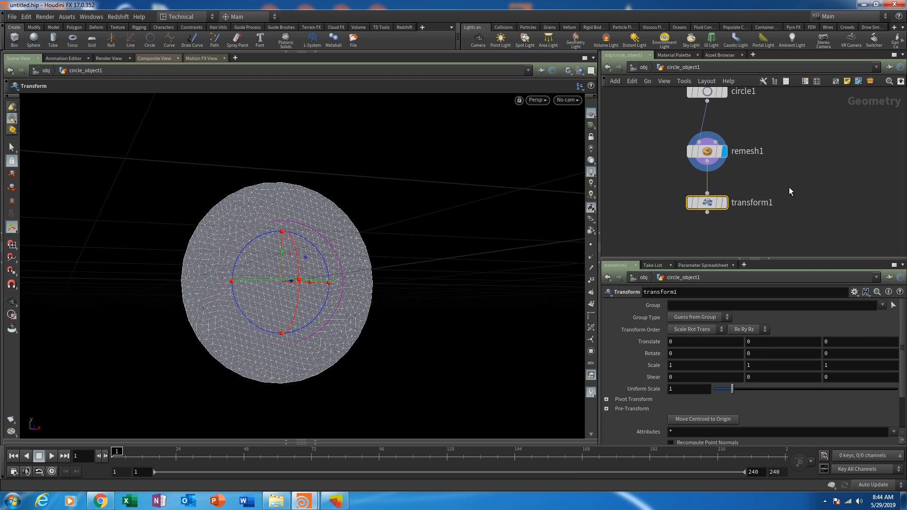
left_click(788, 187)
- Move the transform about 0.85 units up in Y and display the transform node's result
left_click_drag(380, 243, 413, 250, "alt")
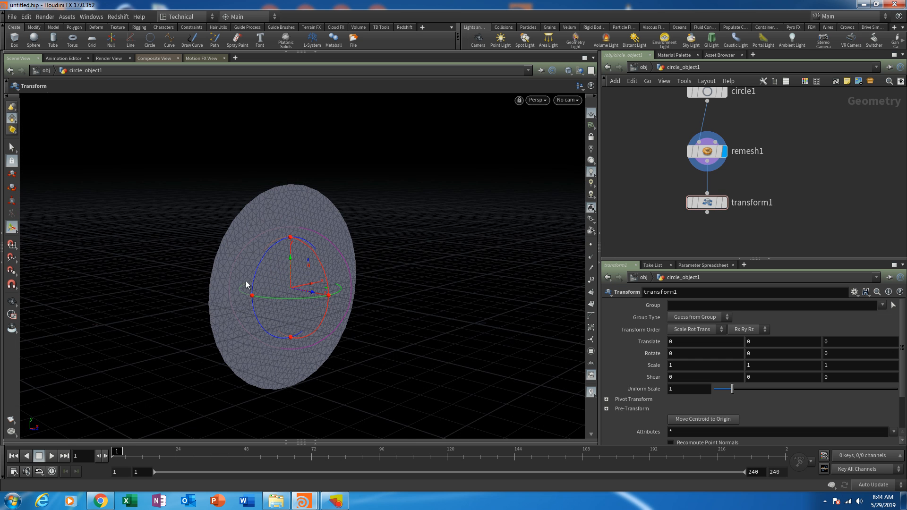
left_click_drag(304, 267, 288, 179, "alt")
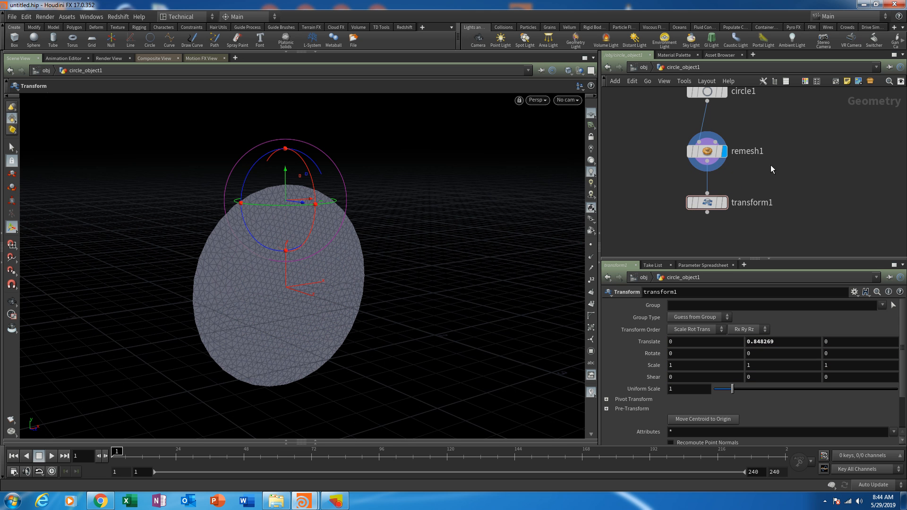
mouse_move(726, 203)
left_click(725, 203)
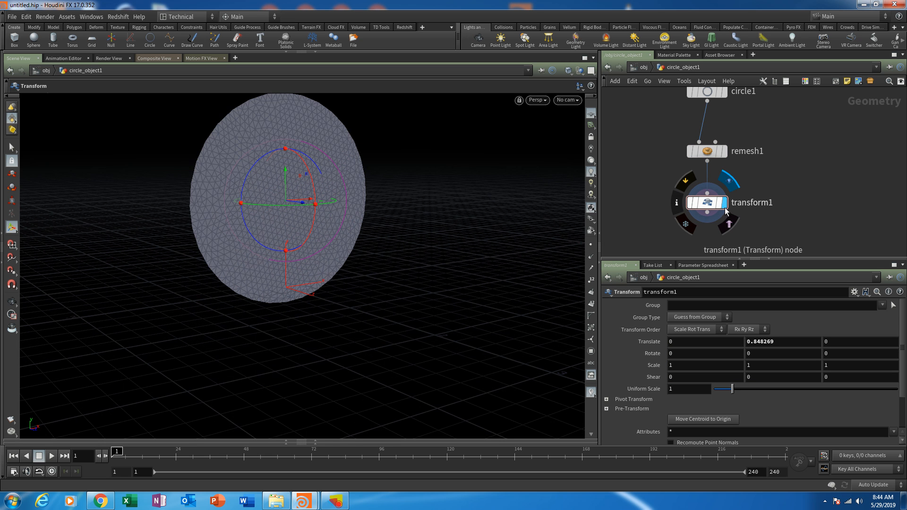
- Raise the circle with the transform node to about 1.18 units in Y
left_click_drag(709, 201, 703, 202)
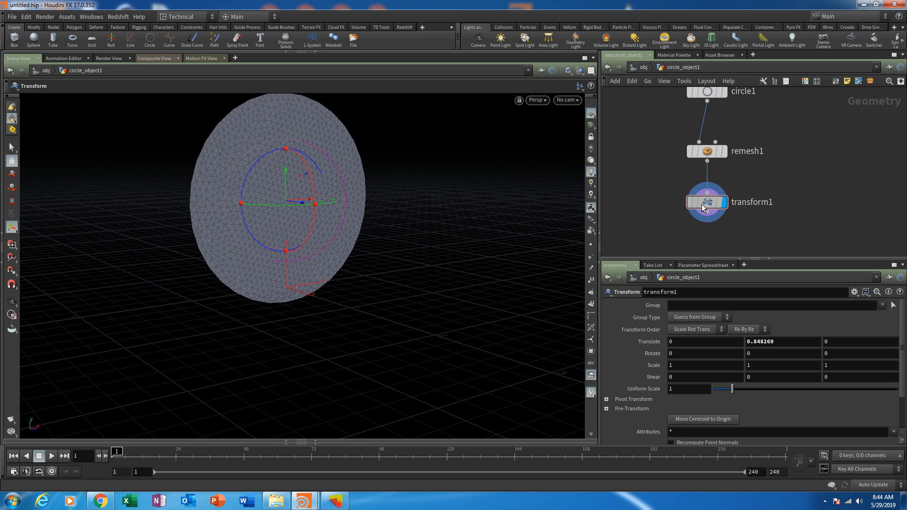
key("space")
left_click_drag(388, 187, 423, 255)
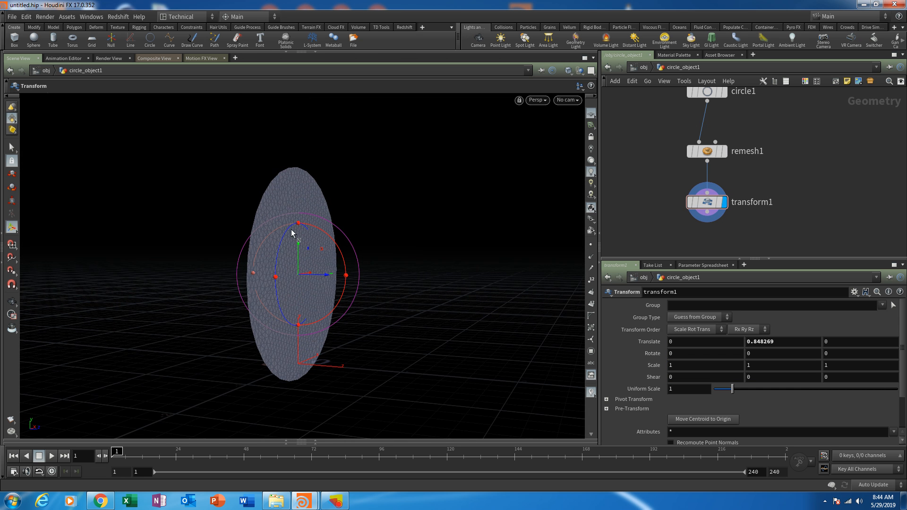
left_click_drag(297, 258, 298, 220)
middle_click_drag(784, 174, 788, 148)
left_click(704, 137)
left_click(696, 193)
scroll(444, 290, "down", 5)
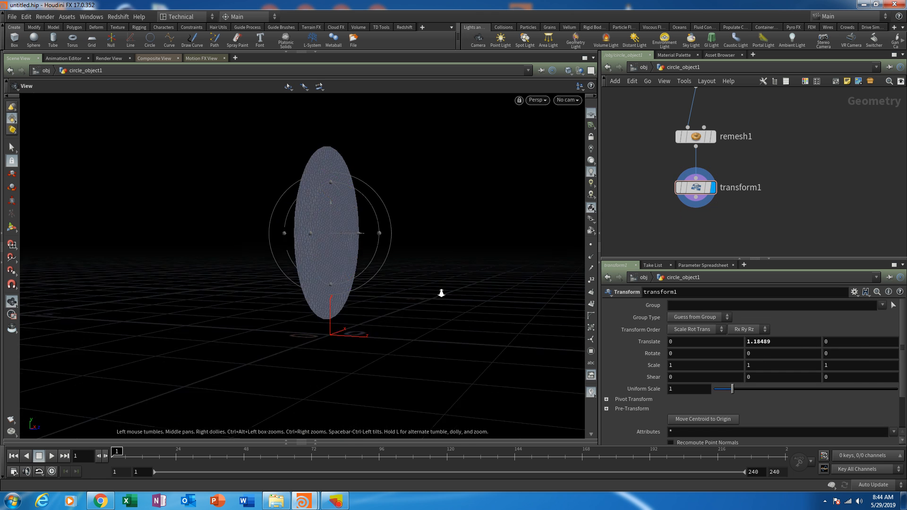
middle_click_drag(441, 294, 370, 347, "alt")
mouse_move(371, 302)
left_mouse_down("alt")
mouse_move(366, 342)
mouse_move(367, 319)
mouse_move(376, 318)
left_mouse_up("alt")
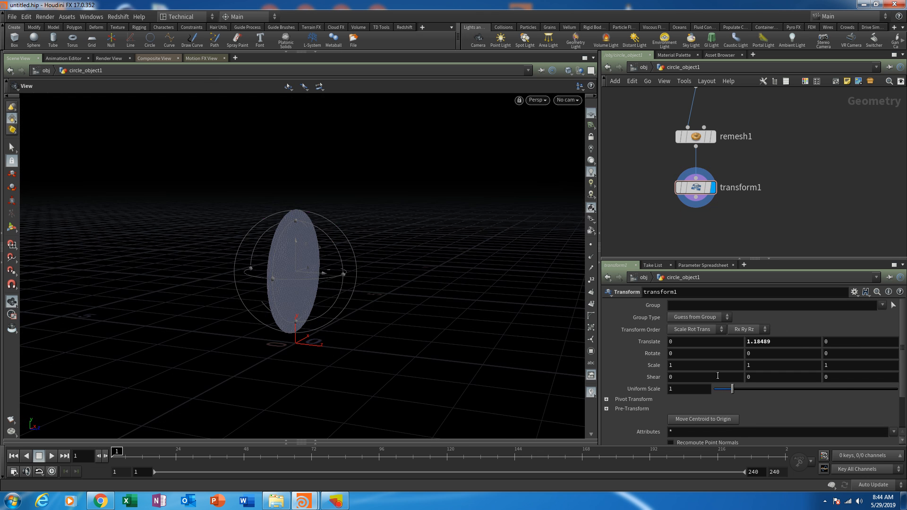
- Set the transform node's uniform scale to 2 and refine it to 1.5
left_click(699, 188)
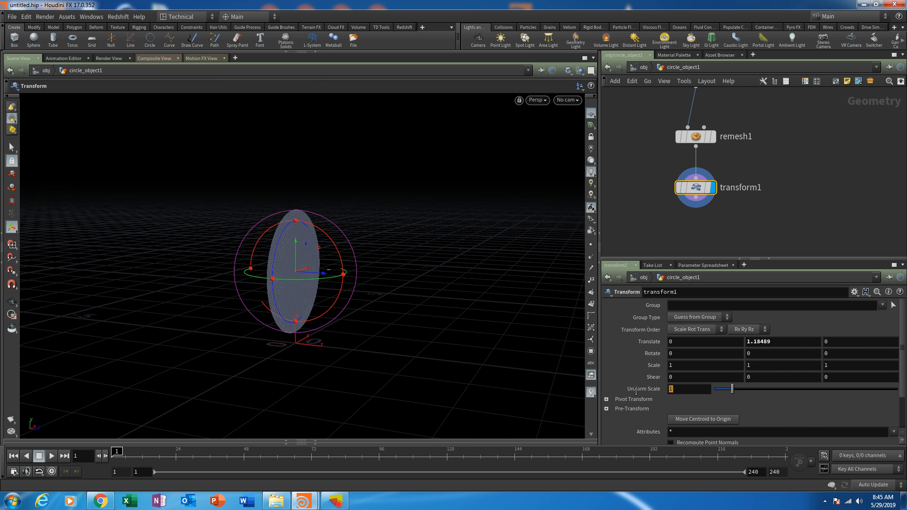
key("Return")
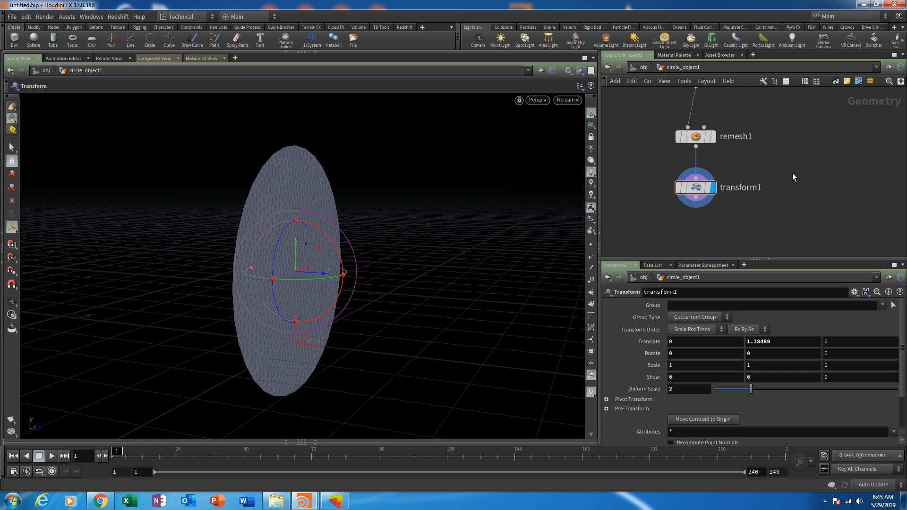
left_click(675, 393)
type("1.5")
key("Return")
- Increase the transform node's Y translation to about 1.98 so the scaled circle sits above the ground plane
middle_click_drag(778, 338, 814, 336)
mouse_move(404, 345)
left_mouse_down("alt")
mouse_move(430, 336)
mouse_move(405, 327)
left_mouse_up("alt")
middle_click_drag(783, 345, 773, 341)
left_click_drag(439, 284, 325, 293, "alt")
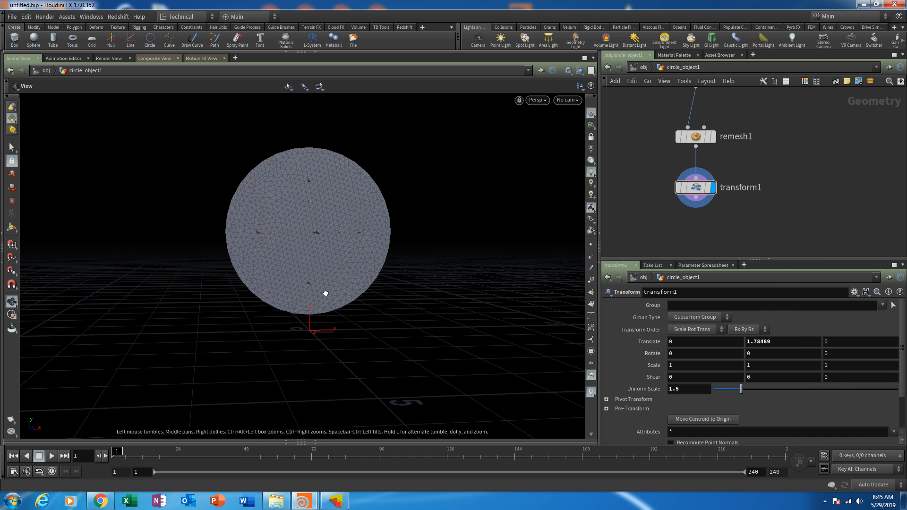
middle_click_drag(407, 260, 407, 331, "alt")
middle_click_drag(789, 342, 806, 343)
left_click_drag(543, 341, 510, 325, "alt")
left_click_drag(350, 324, 389, 304, "alt")
key("t")
key("s")
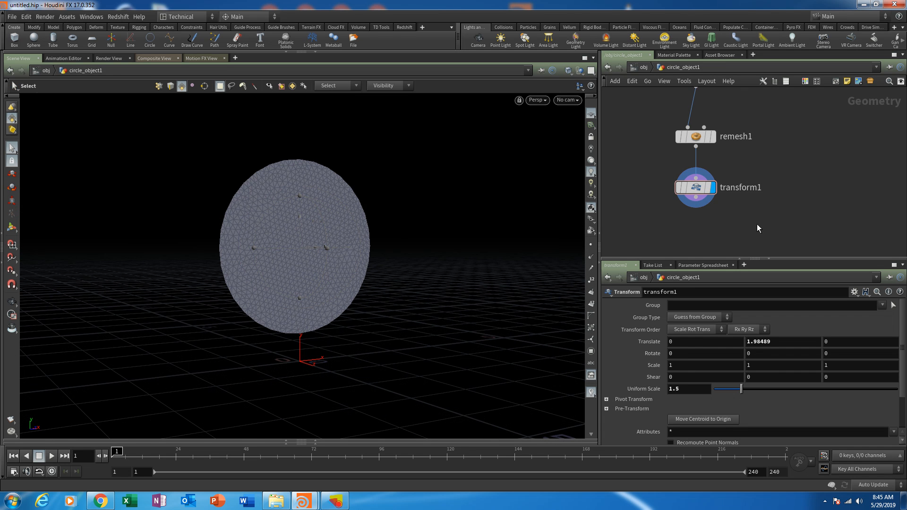
- Adjust the transform node's spacing directly below the remesh node in the network
middle_click_drag(768, 219, 761, 259)
left_click_drag(691, 178, 691, 169)
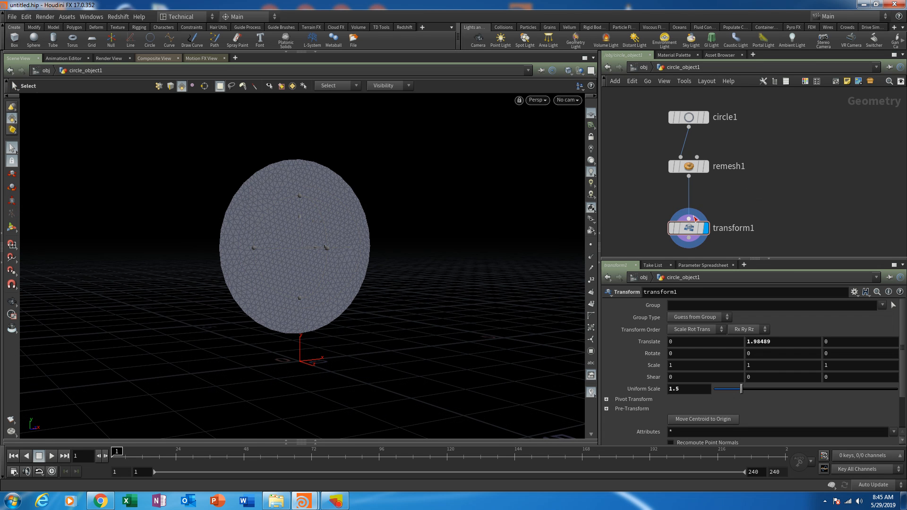
left_click_drag(694, 230, 694, 216)
middle_click_drag(792, 212, 794, 157)
middle_click_drag(734, 196, 736, 219)
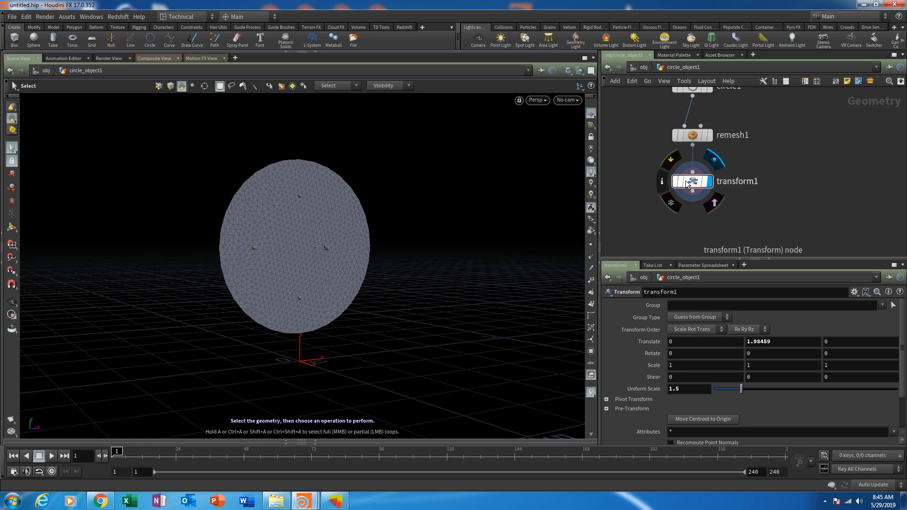
middle_click_drag(708, 230, 714, 189)
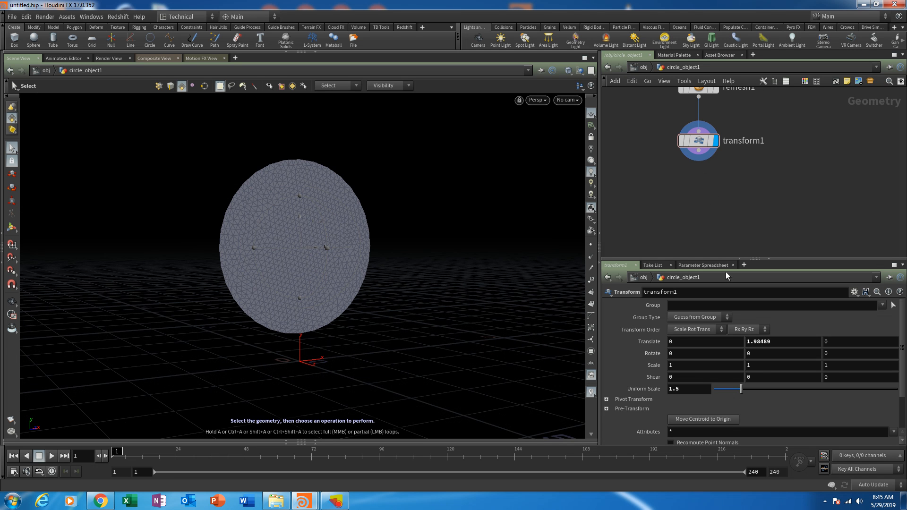
mouse_move(728, 191)
middle_mouse_down()
mouse_move(730, 223)
mouse_move(720, 204)
middle_mouse_up()
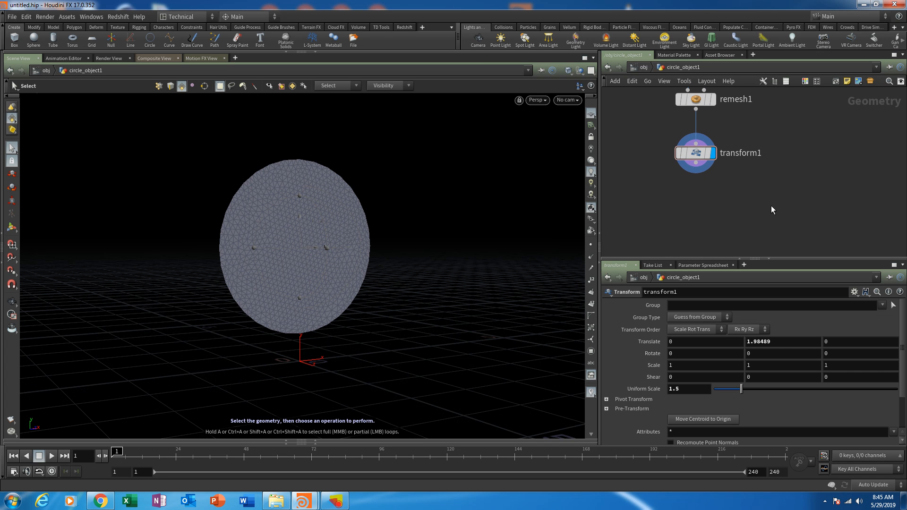
- Add an Attribute Noise node below the transform node, connected to its output, and display its result
key("Tab")
type("attri")
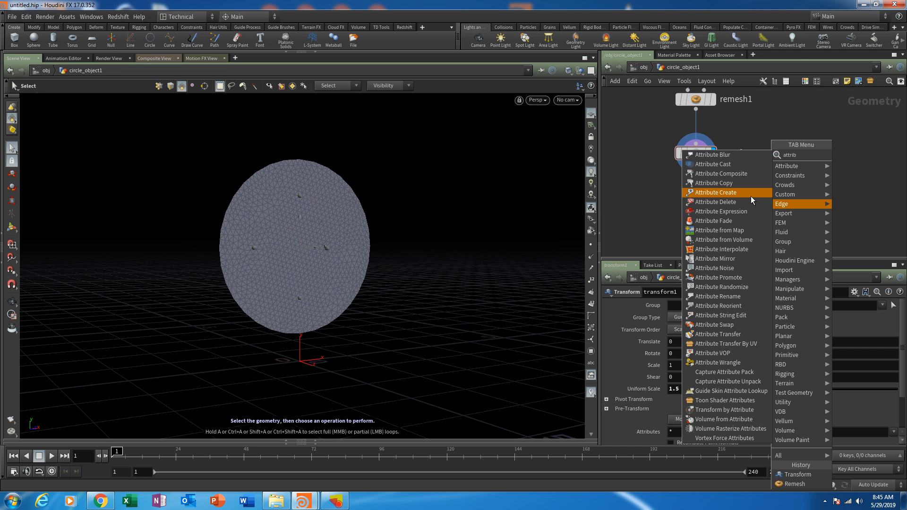
type("bnois")
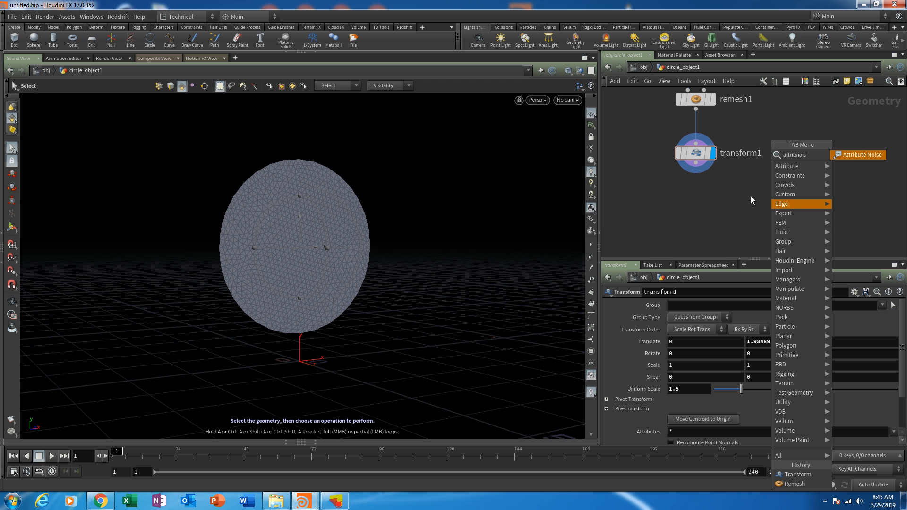
left_click(850, 155)
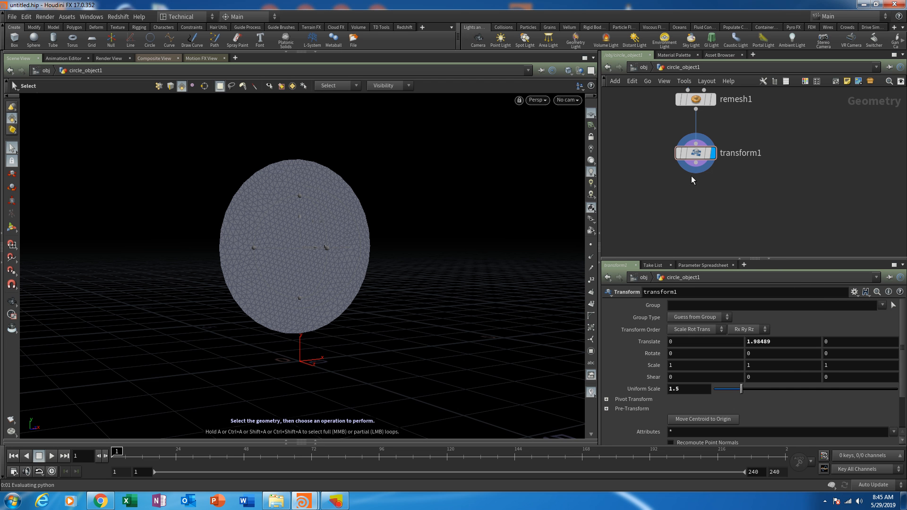
left_click(692, 213)
middle_click_drag(768, 199, 758, 166)
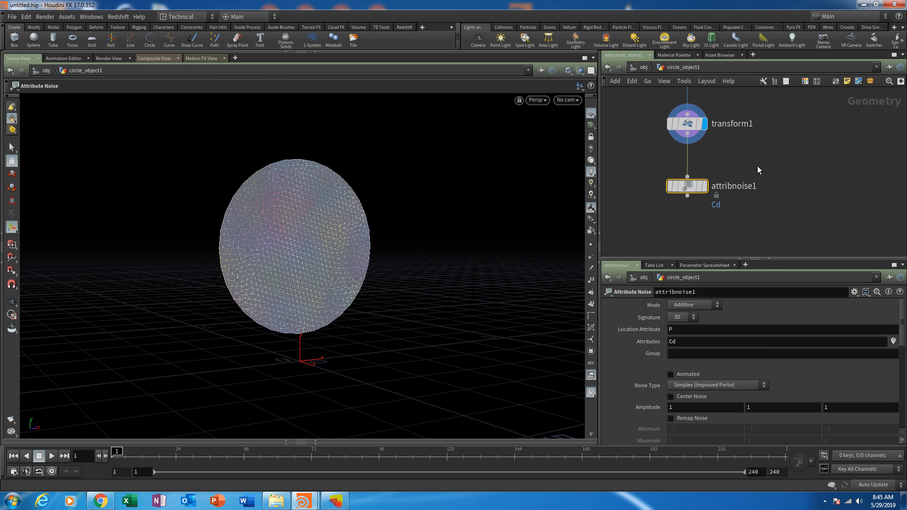
left_click(704, 186)
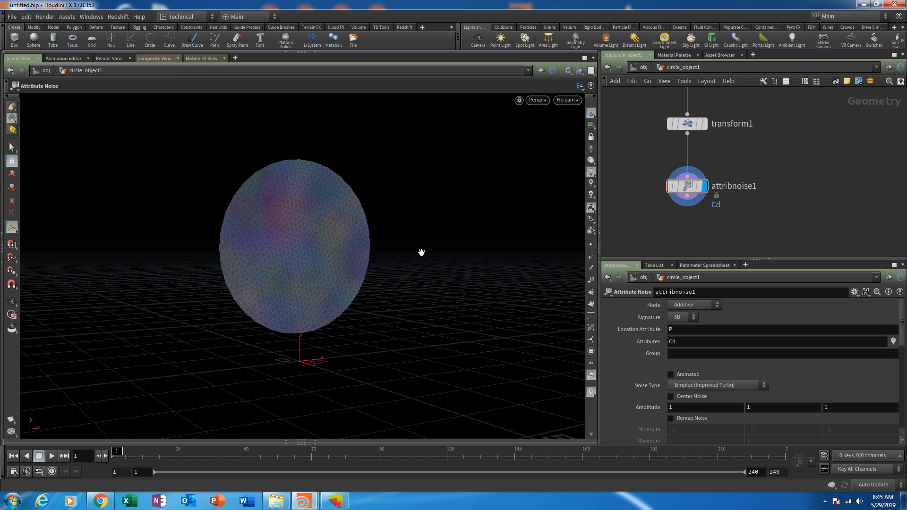
- Switch the viewport shading to Smooth Shaded and inspect the noise colours on the circle
mouse_move(422, 252)
left_mouse_down("alt")
mouse_move(348, 259)
mouse_move(415, 245)
left_mouse_up("alt")
middle_click_drag(415, 245, 402, 273, "alt")
right_click_drag(402, 273, 429, 246, "alt")
middle_click_drag(429, 246, 452, 225)
left_click_drag(452, 225, 394, 254)
left_click_drag(326, 280, 333, 302)
key("Return")
left_click(567, 72)
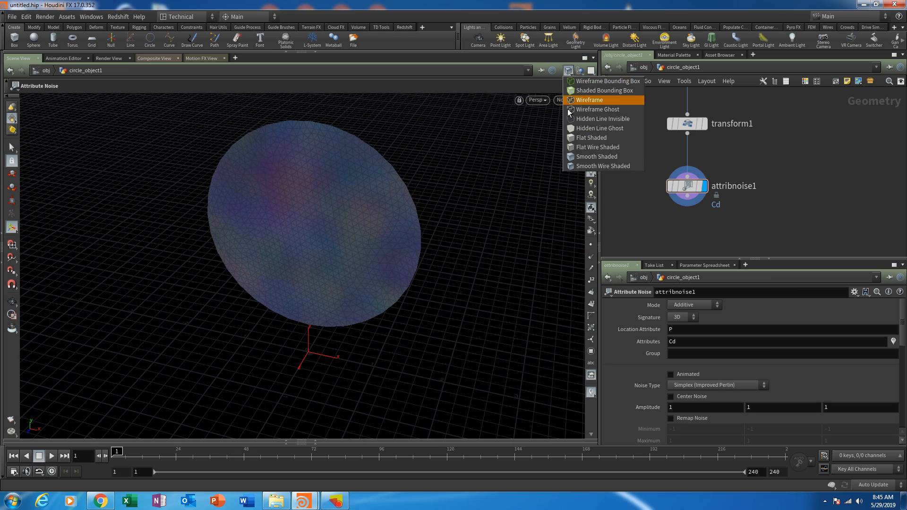
left_click(574, 158)
mouse_move(427, 266)
left_mouse_down("alt")
mouse_move(495, 222)
mouse_move(379, 279)
left_mouse_up("alt")
key("Return")
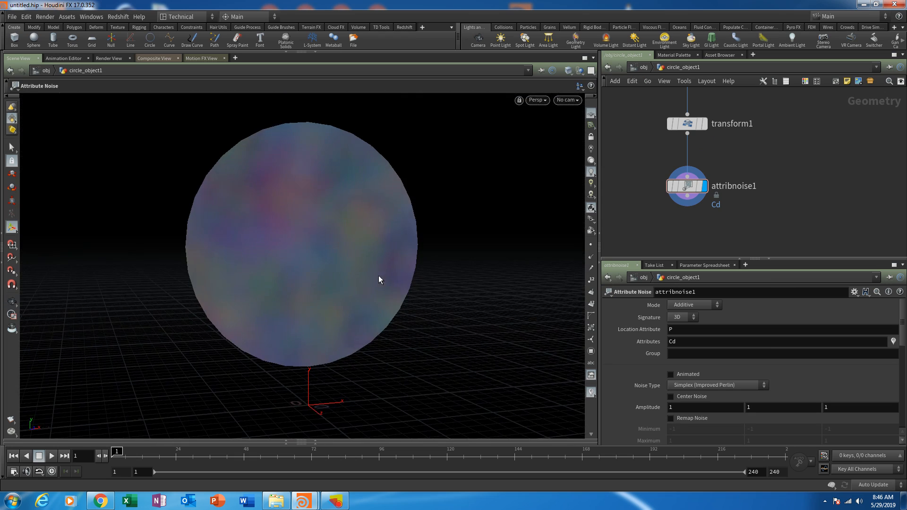
- Enlarge the parameter area and enable Center Noise on the Attribute Noise node
middle_click_drag(768, 152, 766, 247)
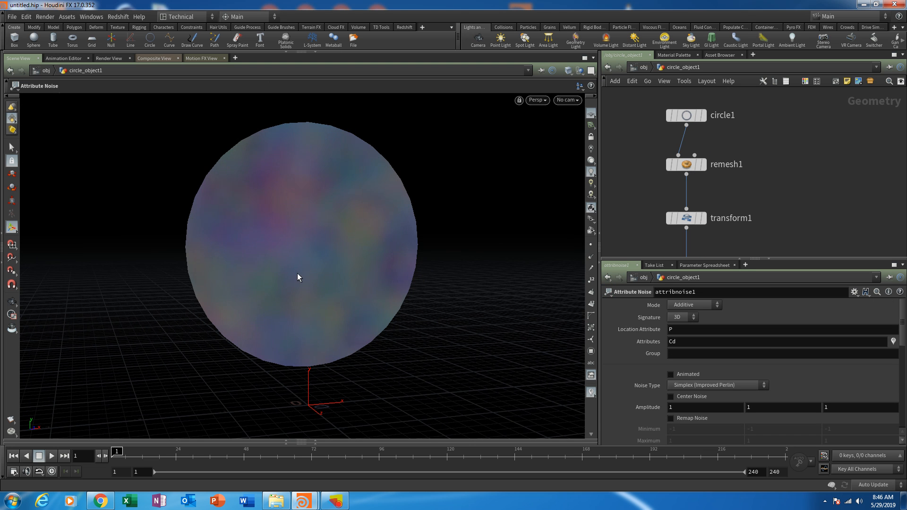
middle_click_drag(753, 214, 751, 144)
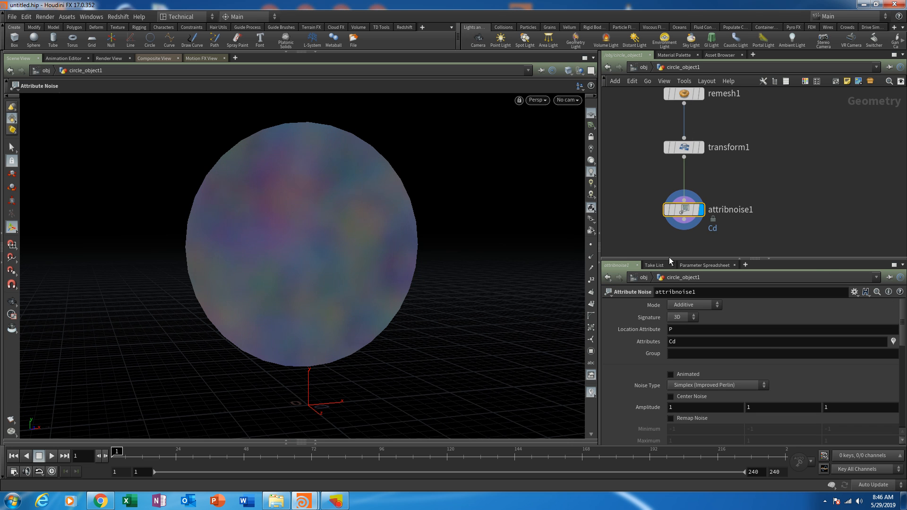
left_click_drag(669, 258, 670, 214)
middle_click_drag(645, 198, 682, 179)
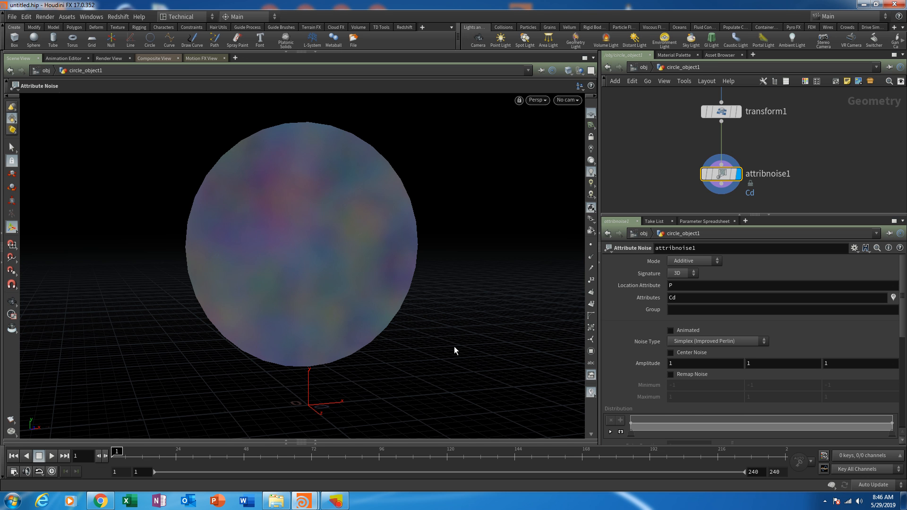
left_click(691, 353)
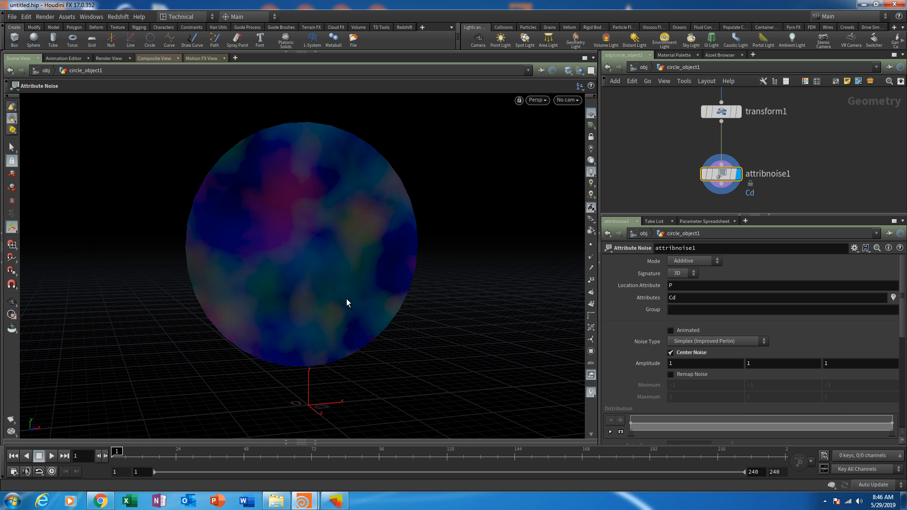
key("Escape")
mouse_move(347, 302)
left_mouse_down()
mouse_move(361, 245)
mouse_move(275, 289)
mouse_move(340, 297)
mouse_move(358, 276)
mouse_move(359, 257)
mouse_move(348, 279)
mouse_move(341, 265)
mouse_move(362, 294)
left_mouse_up()
key("Return")
- Switch the viewport shading to Smooth Wire Shaded and view the coloured mesh
left_click(567, 71)
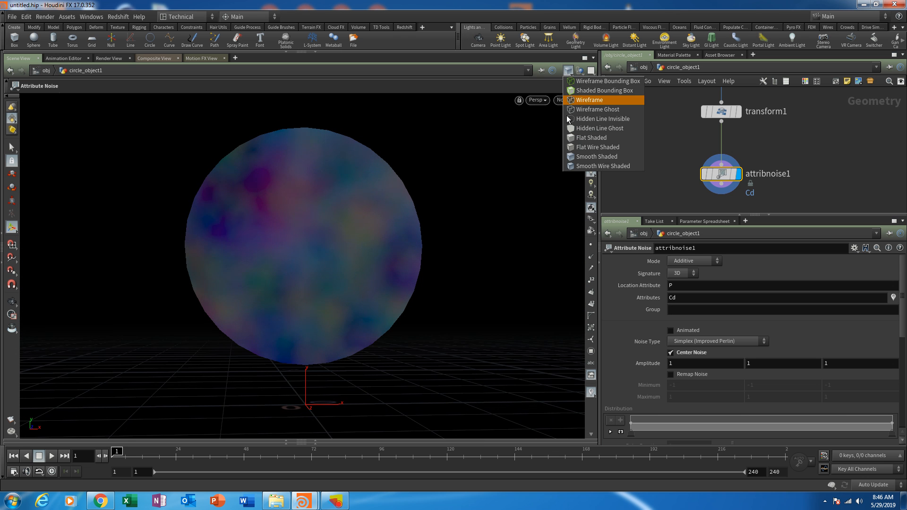
left_click(568, 165)
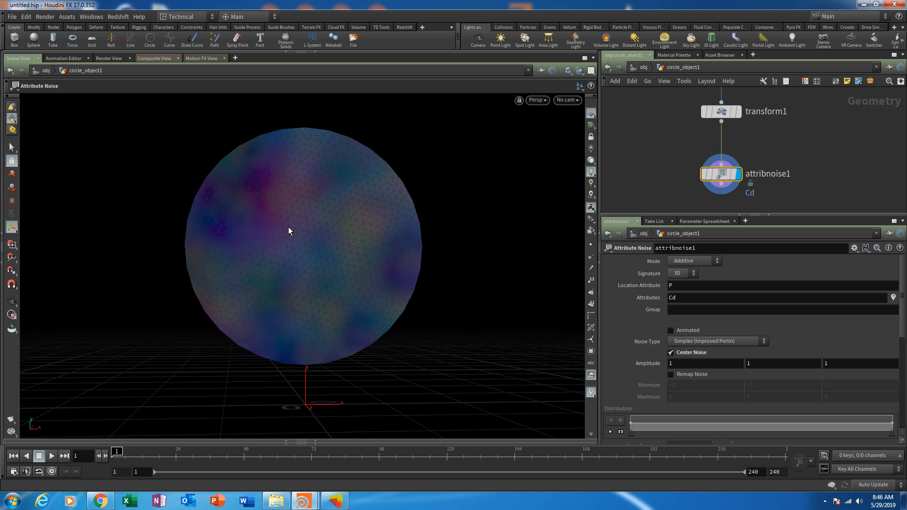
key("Escape")
left_click_drag(288, 269, 303, 278)
- Bypass the remesh node to compare the noise colours on the original circle, and re-enable it
middle_click_drag(664, 111, 644, 208)
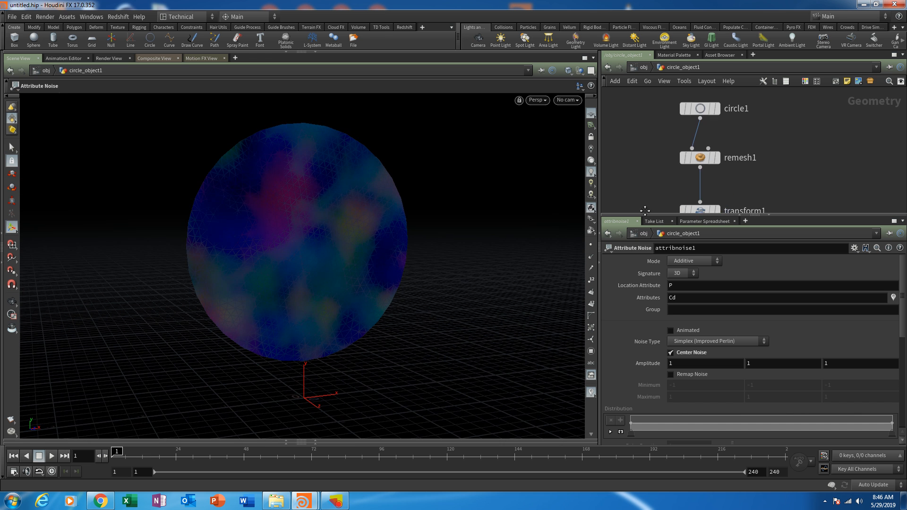
left_click(683, 159)
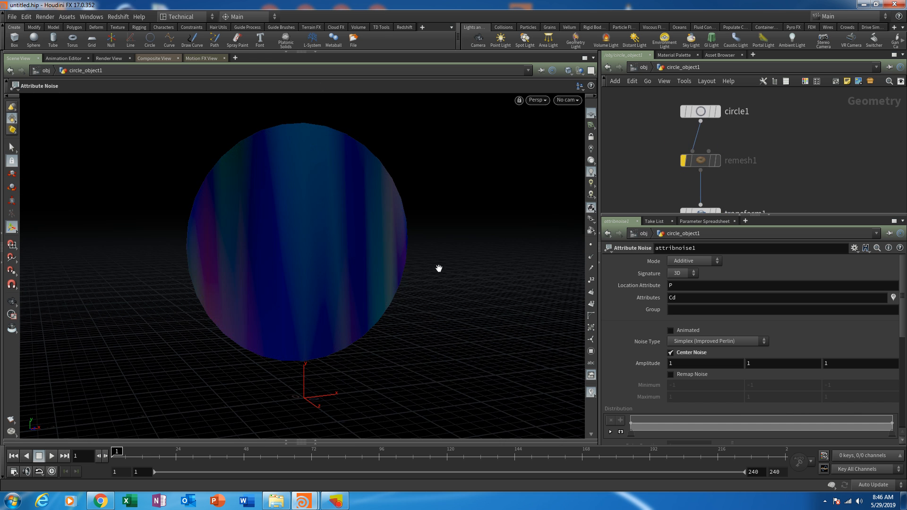
key("Escape")
left_click_drag(439, 269, 435, 235)
key("Return")
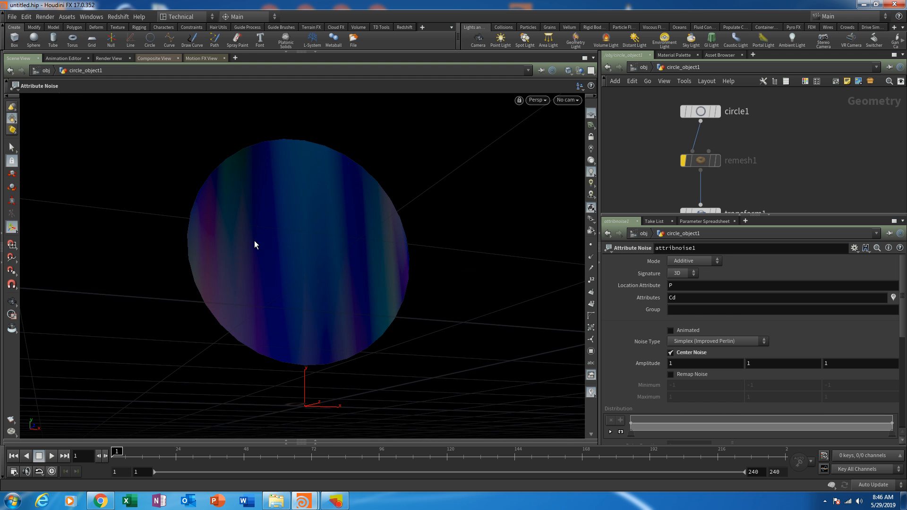
left_click(682, 161)
middle_click_drag(803, 172, 787, 145)
left_click_drag(347, 250, 348, 277, "alt")
middle_click_drag(781, 168, 773, 128)
middle_click_drag(752, 177, 744, 133)
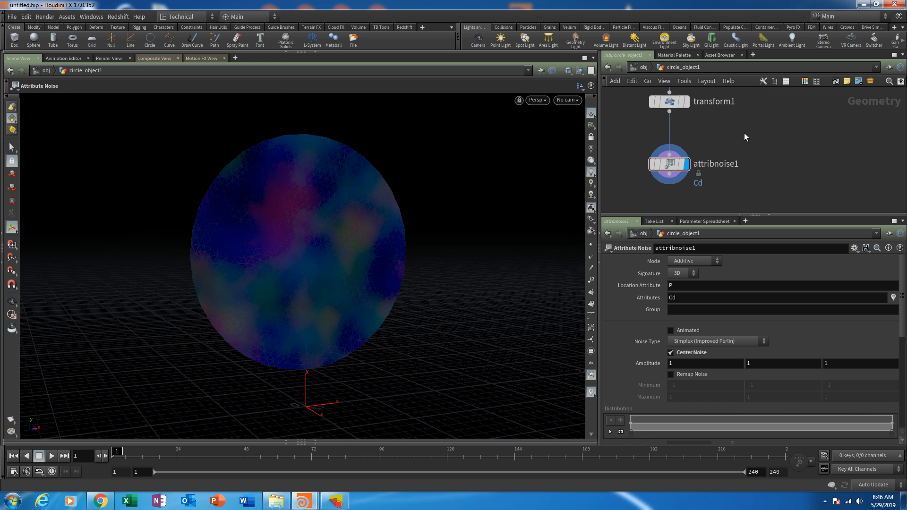
- Change the attribute affected by the Attribute Noise node to P and inspect the deformed circle
mouse_move(799, 177)
middle_mouse_down()
mouse_move(801, 152)
mouse_move(793, 171)
middle_mouse_up()
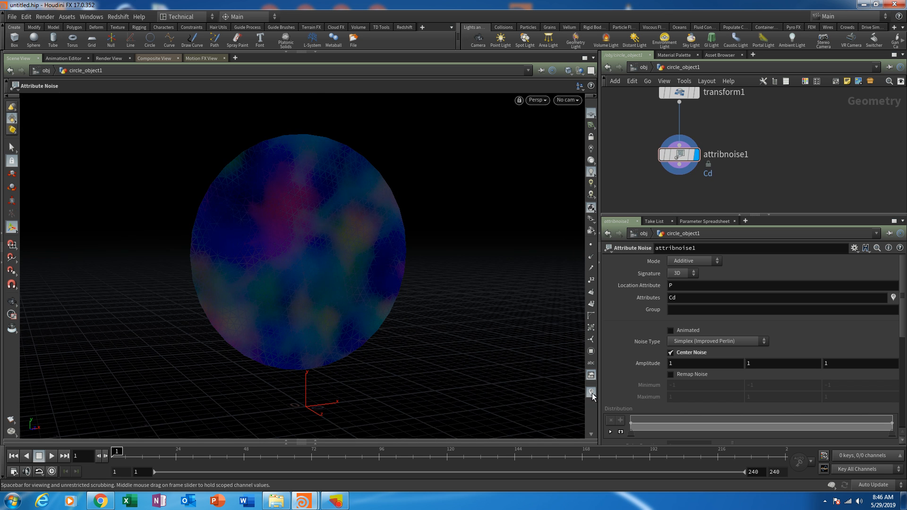
mouse_move(437, 330)
left_mouse_down("alt")
mouse_move(433, 308)
mouse_move(431, 328)
mouse_move(441, 328)
left_mouse_up("alt")
left_click_drag(712, 216, 713, 225)
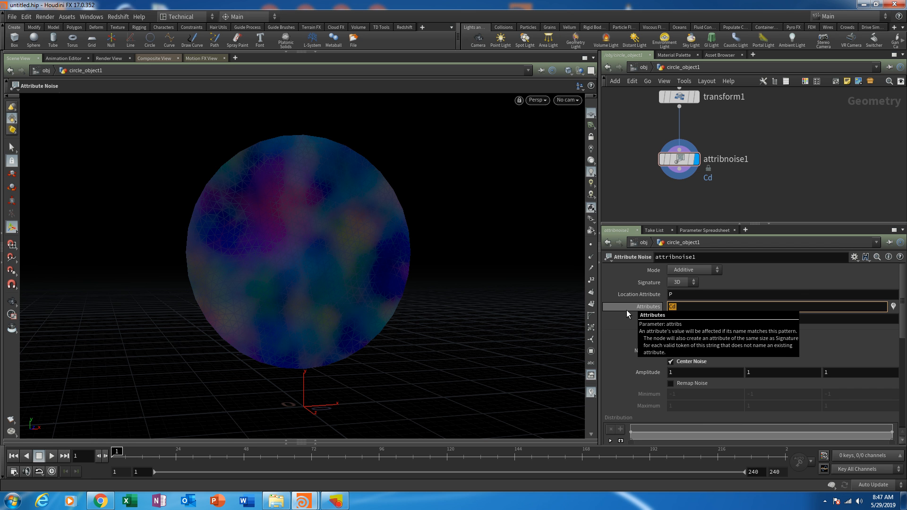
type("P")
key("Return")
key("Escape")
left_click_drag(353, 233, 369, 293)
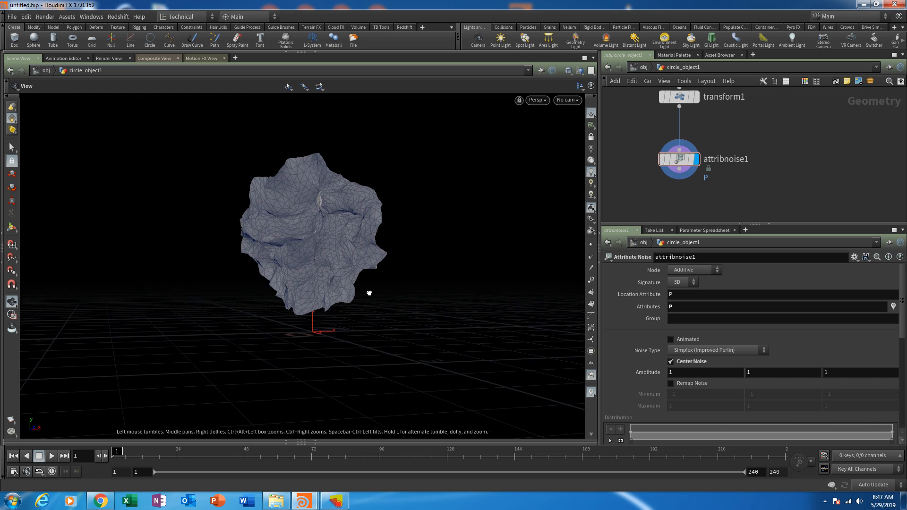
key("Return")
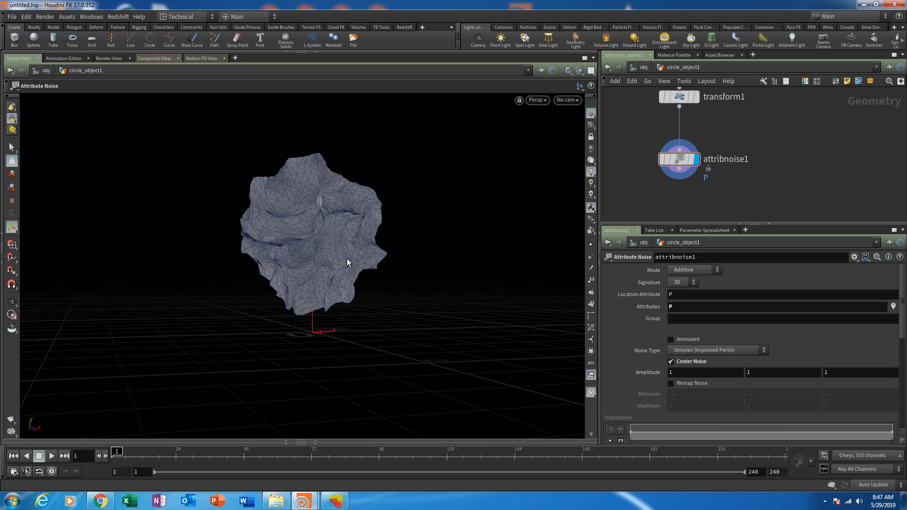
- Turn off Center Noise and raise the noise amplitude to 3.9 on all three axes
left_click(698, 365)
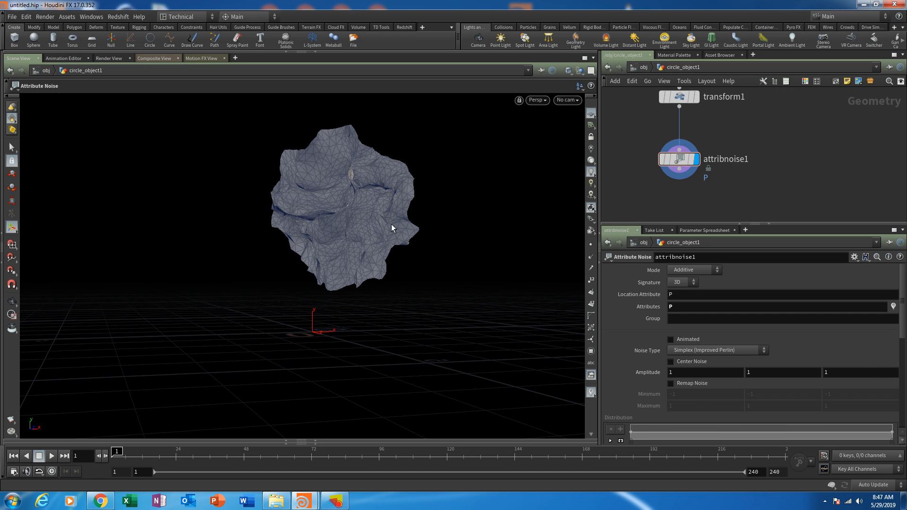
middle_click_drag(670, 372, 746, 373)
left_click_drag(448, 320, 419, 328, "alt")
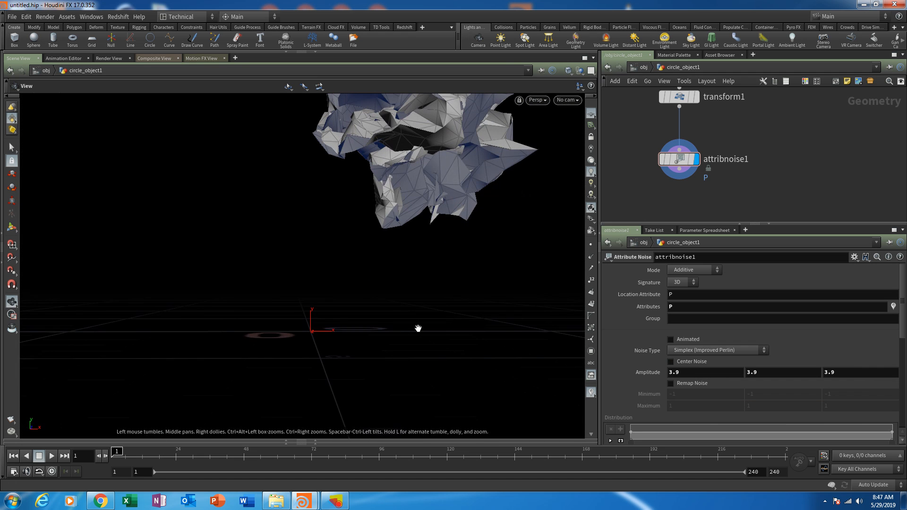
- Try Remap Noise on the Attribute Noise node and turn it off again
middle_click_drag(444, 307, 423, 348, "alt")
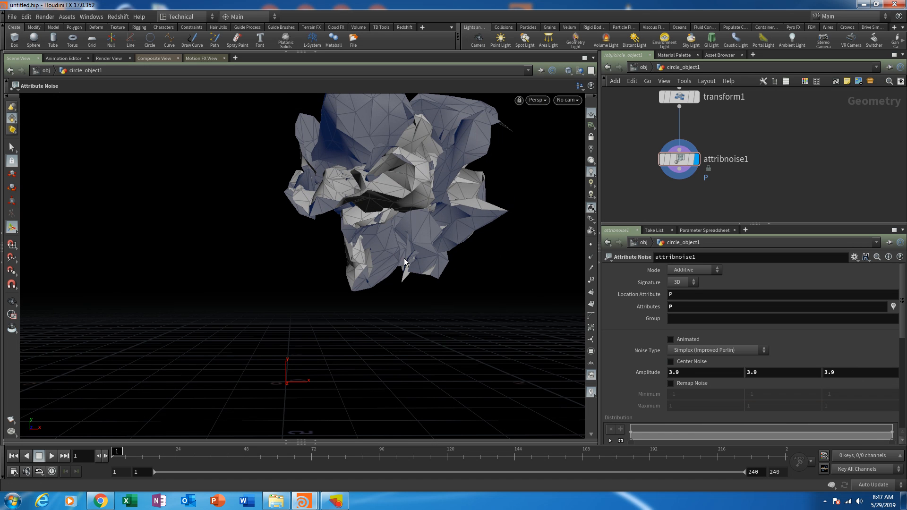
left_click(691, 383)
left_click(693, 383)
left_click(689, 383)
scroll(684, 411, "down", 2)
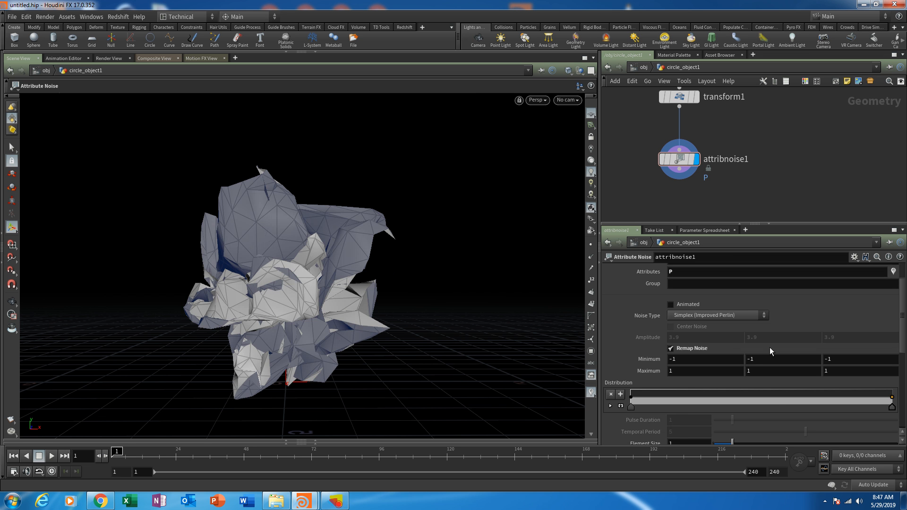
left_click(705, 350)
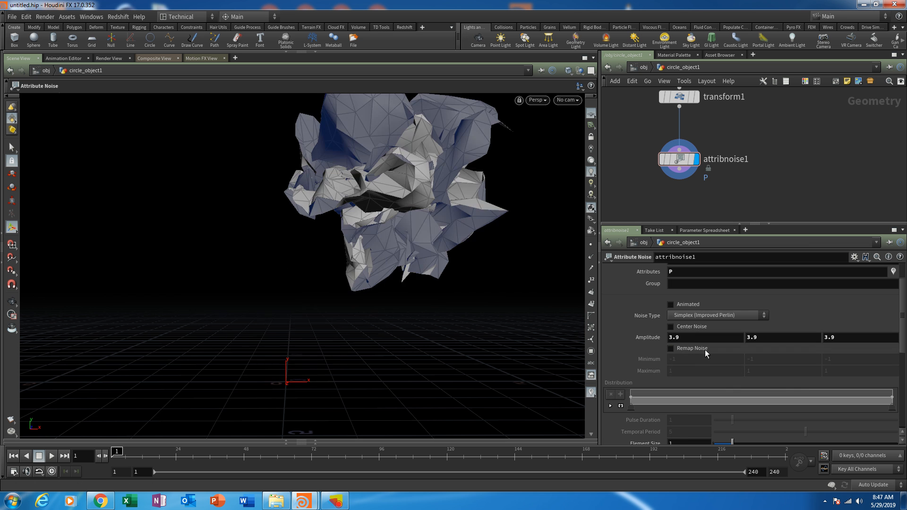
- Turn on Center Noise and set the noise amplitude to 1 on all three axes
left_click(690, 331)
key("Escape")
left_click_drag(353, 296, 537, 310)
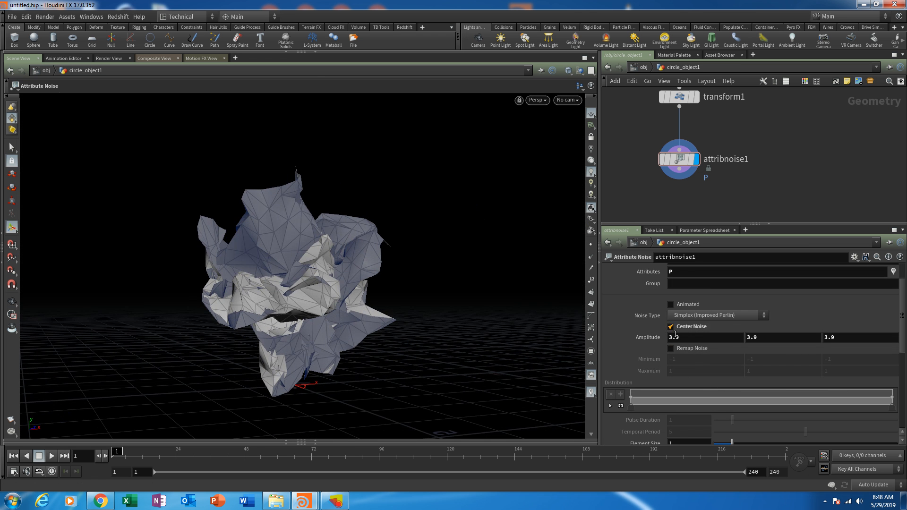
middle_click_drag(650, 340, 521, 335)
key("Escape")
left_click_drag(433, 315, 405, 316)
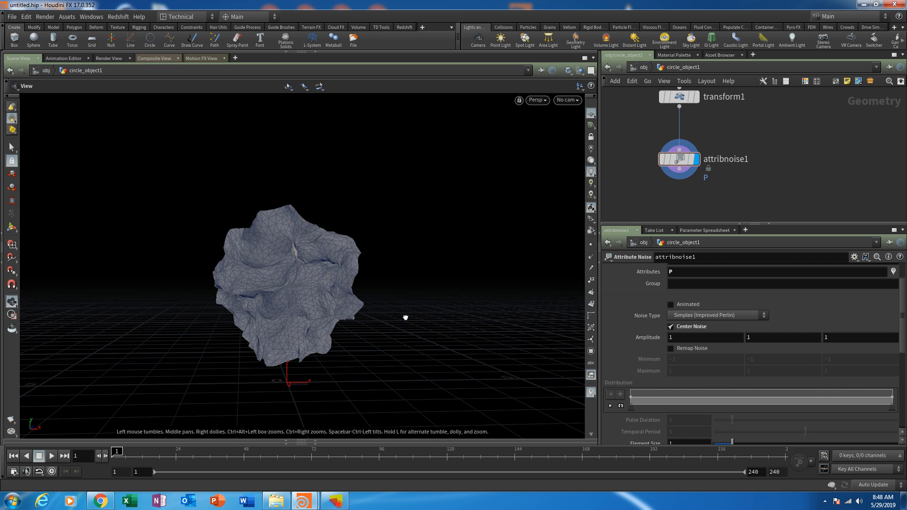
- Turn on Animated for the attribute noise and play the timeline to watch the mesh deform
left_click(682, 307)
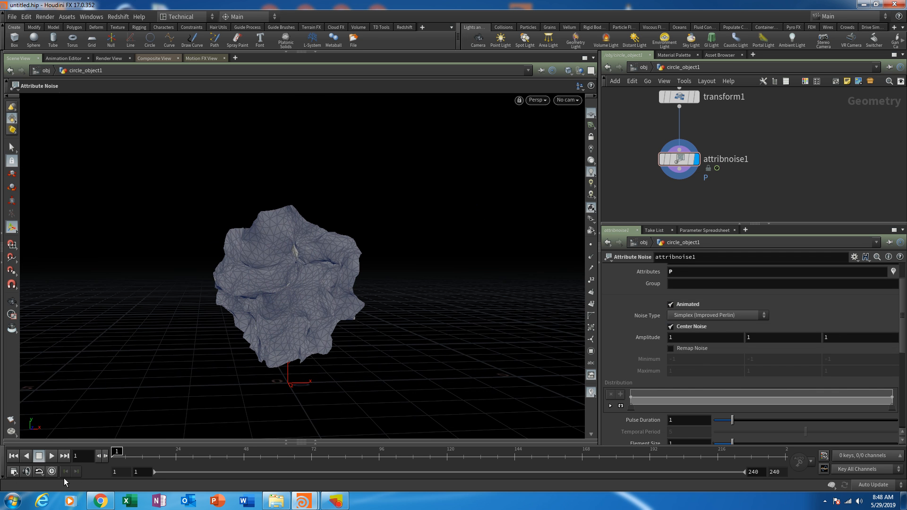
left_click(51, 456)
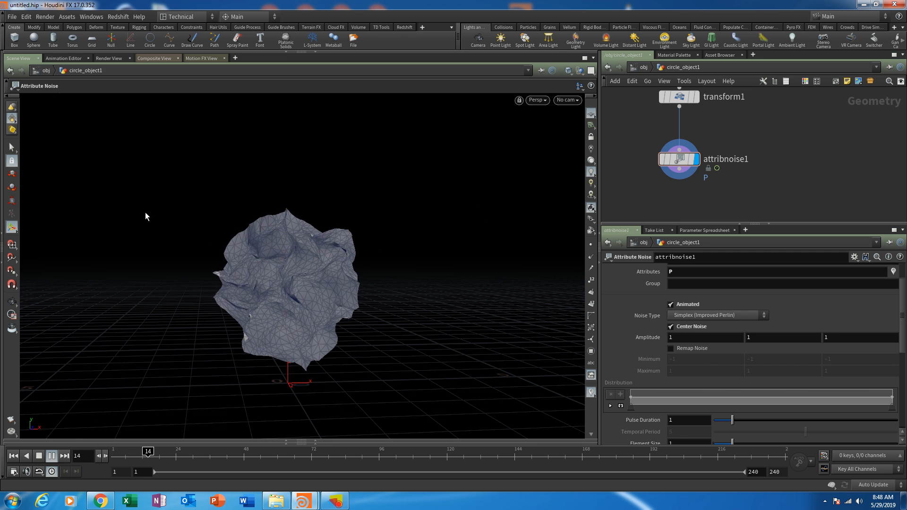
left_click_drag(403, 285, 384, 285, "alt")
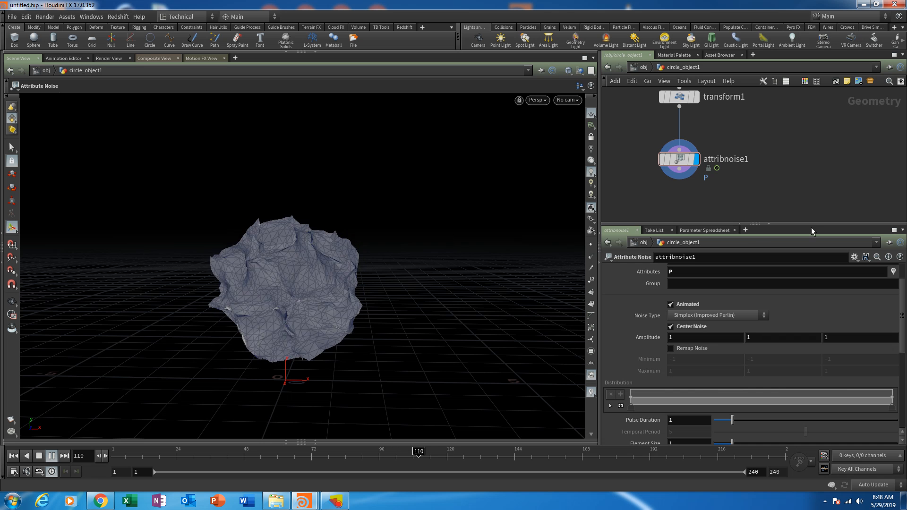
- Try noise Pulse Durations of 0.5 and 2 while the animation plays to compare the speed of change
left_click_drag(812, 231, 809, 152)
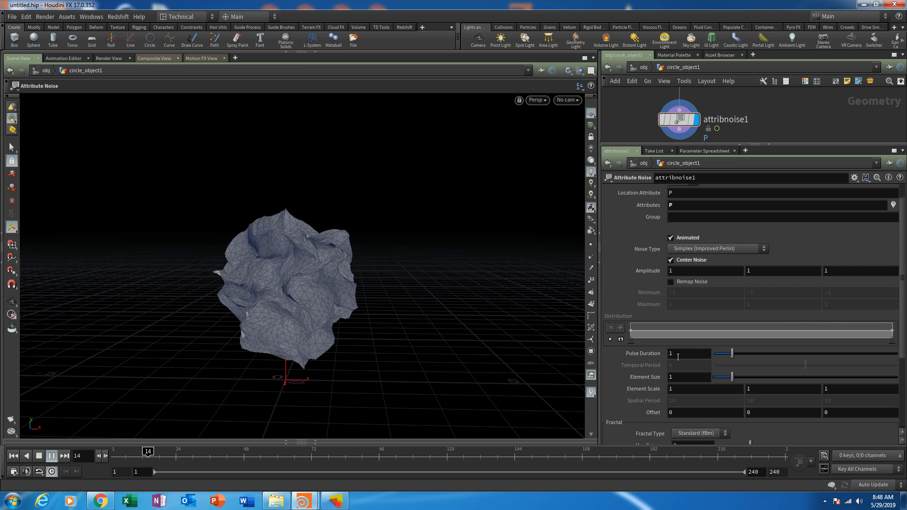
left_click_drag(677, 354, 619, 357)
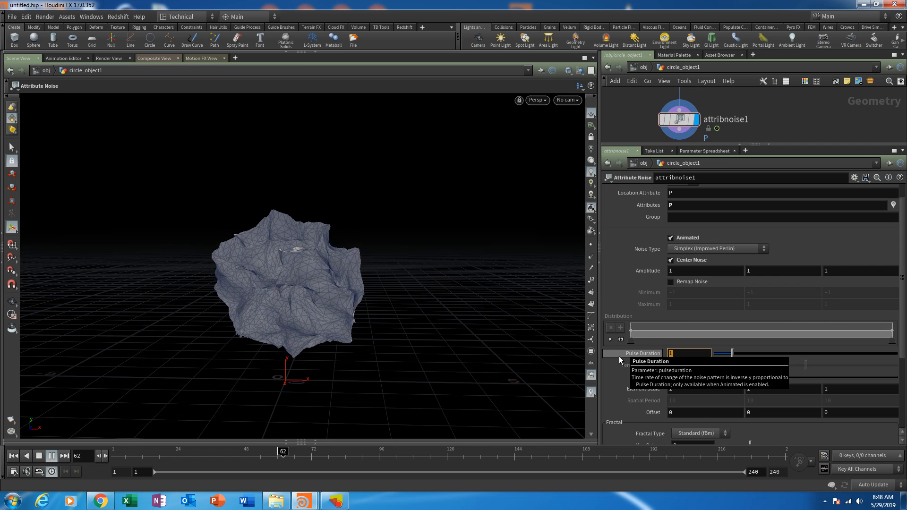
type("0")
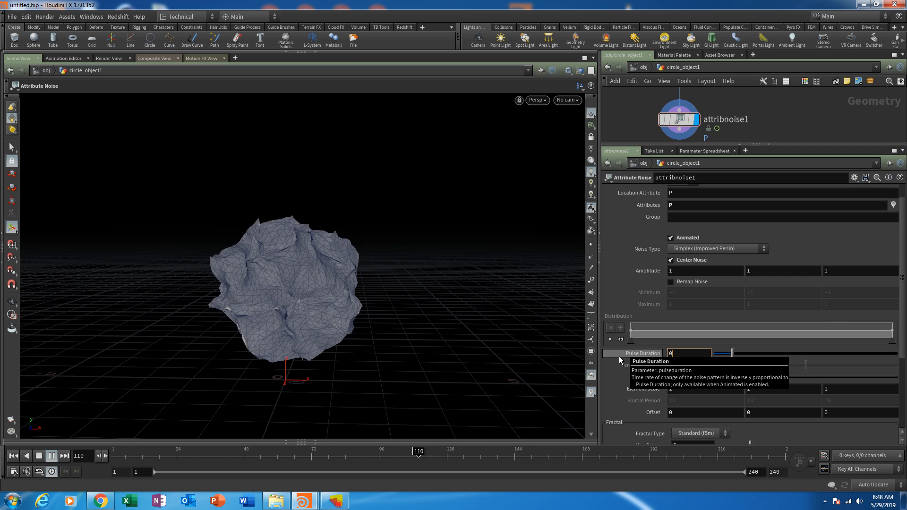
type(".5")
key("Return")
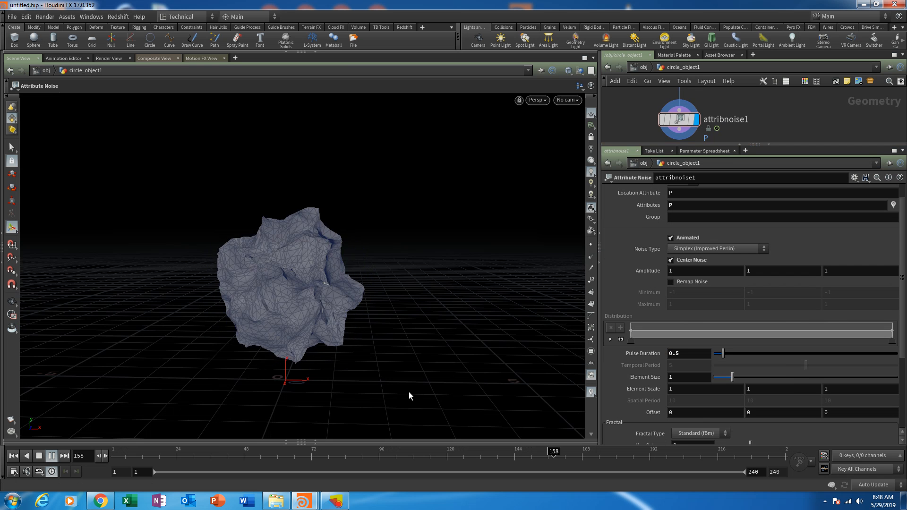
left_click_drag(680, 354, 595, 361)
type("2")
key("Return")
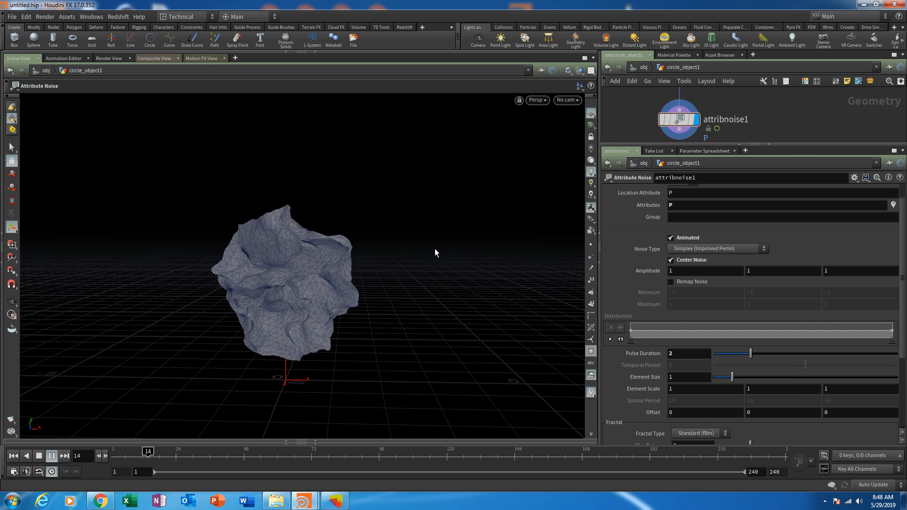
- Set the Element Size of the attribute noise to 1.5
mouse_move(732, 377)
left_mouse_down()
mouse_move(803, 378)
mouse_move(740, 377)
left_mouse_up()
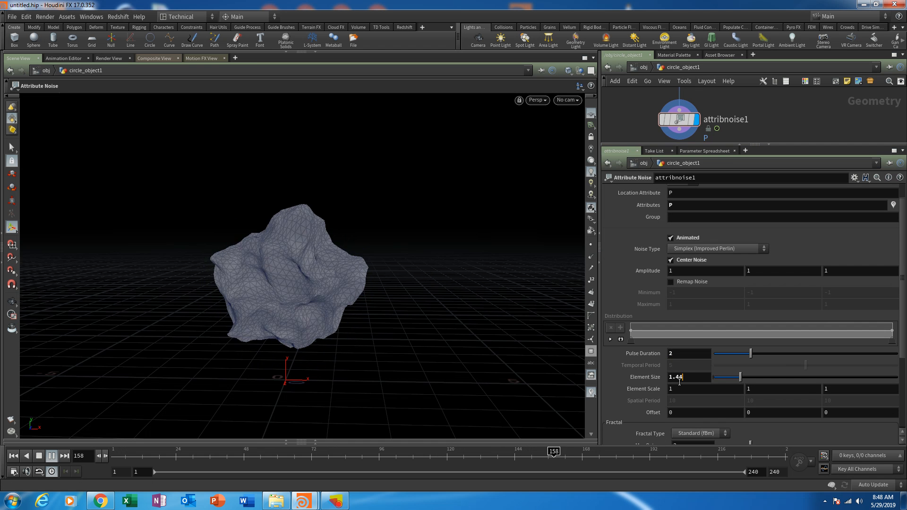
double_click(676, 378)
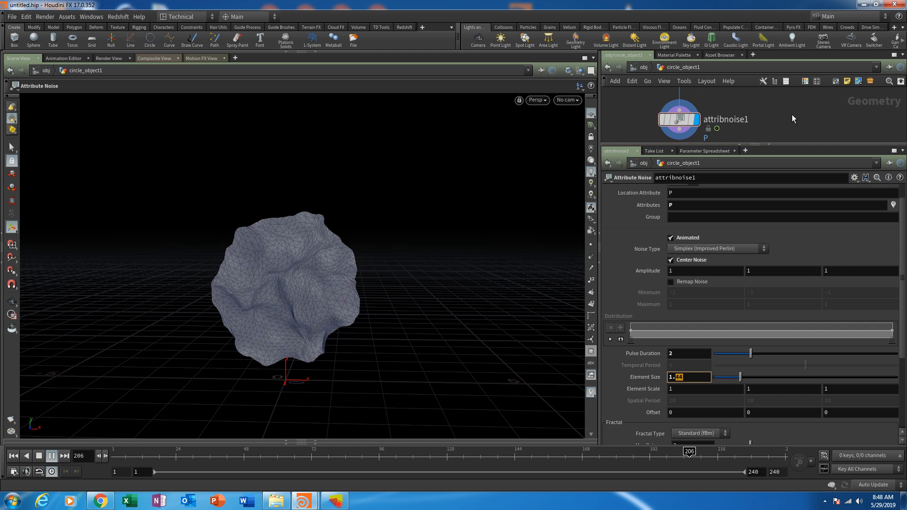
type("5")
key("Return")
- Set the Pulse Duration of the noise to 1.5 and inspect the animated shape
left_click_drag(679, 353, 608, 354)
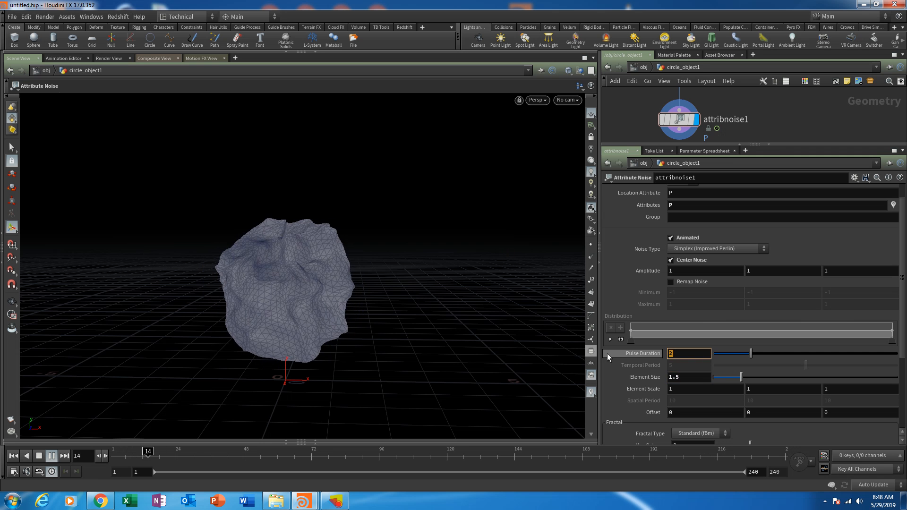
type("1.5")
key("Return")
key("Escape")
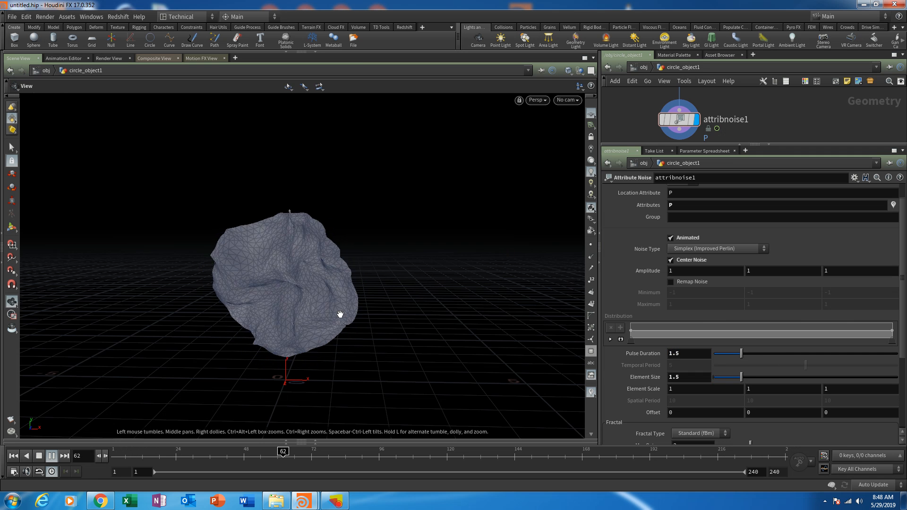
left_click_drag(332, 314, 409, 304)
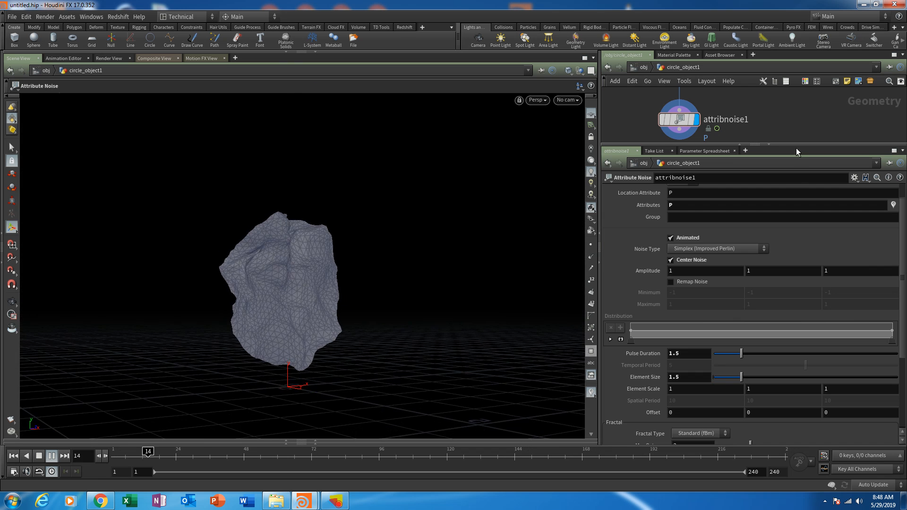
- Enlarge the network editor area and stop the animation back at frame 1
left_click_drag(795, 144, 796, 275)
middle_click_drag(854, 215, 824, 176)
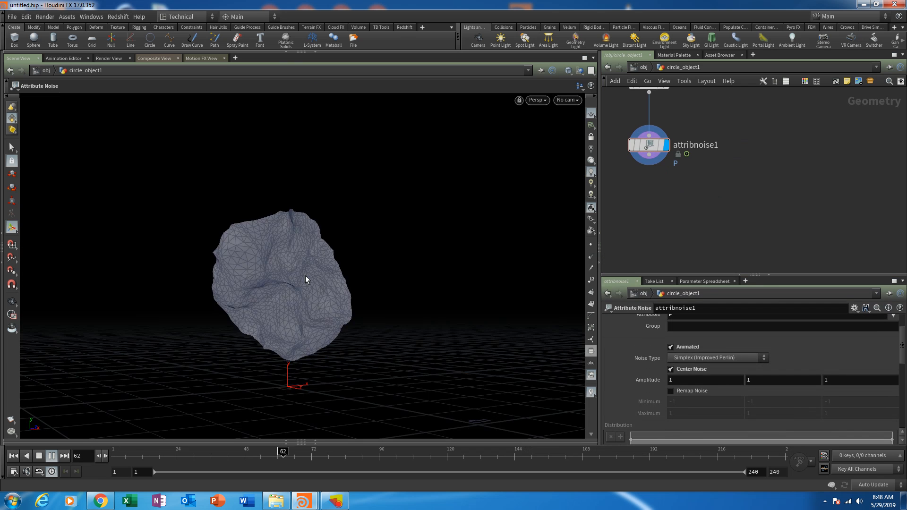
mouse_move(306, 277)
left_mouse_down("alt")
mouse_move(326, 282)
mouse_move(309, 270)
left_mouse_up("alt")
left_click_drag(149, 455, 90, 453)
middle_click_drag(697, 206, 723, 263)
mouse_move(761, 217)
middle_mouse_down()
mouse_move(749, 268)
mouse_move(774, 182)
mouse_move(802, 219)
mouse_move(810, 152)
mouse_move(803, 170)
middle_mouse_up()
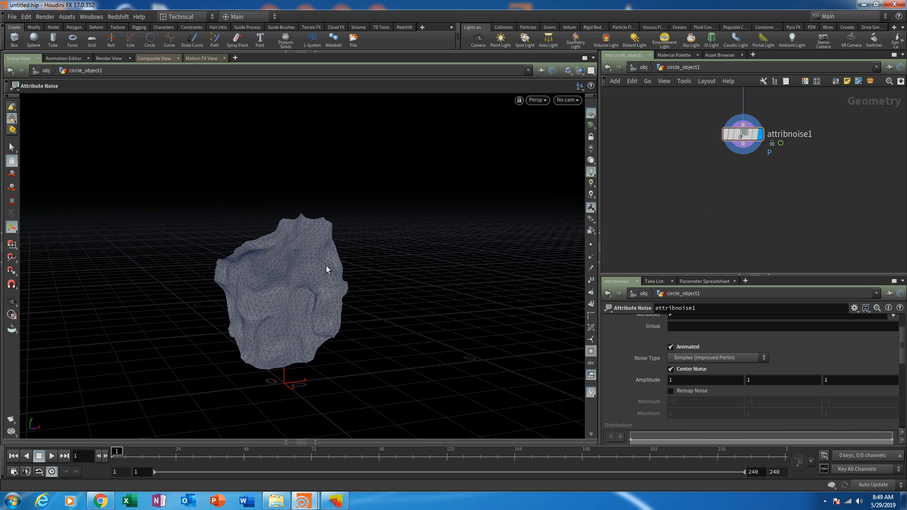
- Add a POP Network below attribnoise1, wire the noise output into its first input, and display its particles
left_click_drag(326, 266, 360, 253, "alt")
middle_click_drag(360, 253, 334, 226, "alt")
middle_click_drag(699, 176, 666, 194)
middle_click_drag(768, 198, 762, 191)
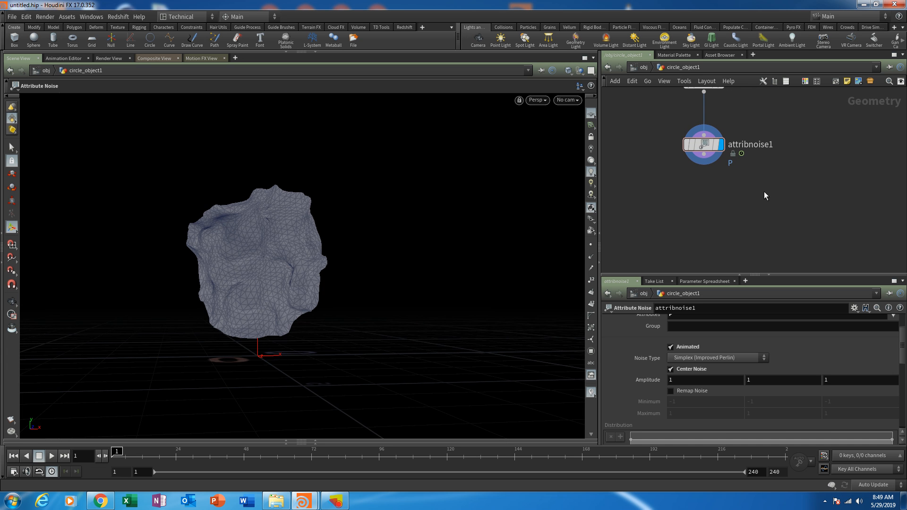
key("Tab")
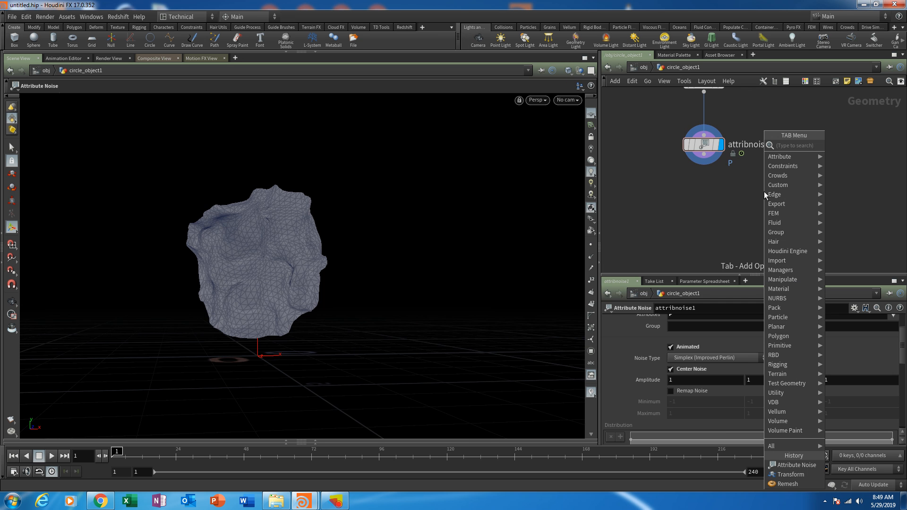
type("popne")
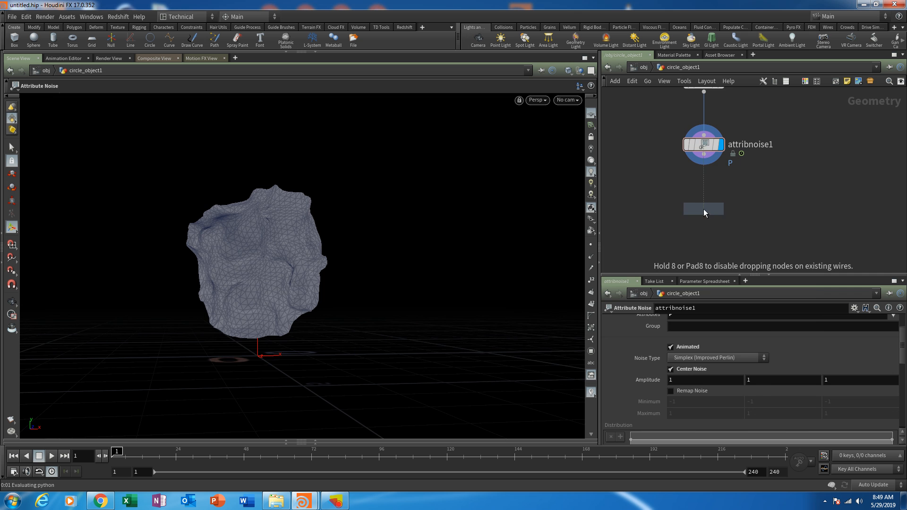
left_click(704, 208)
left_click_drag(704, 154, 689, 212)
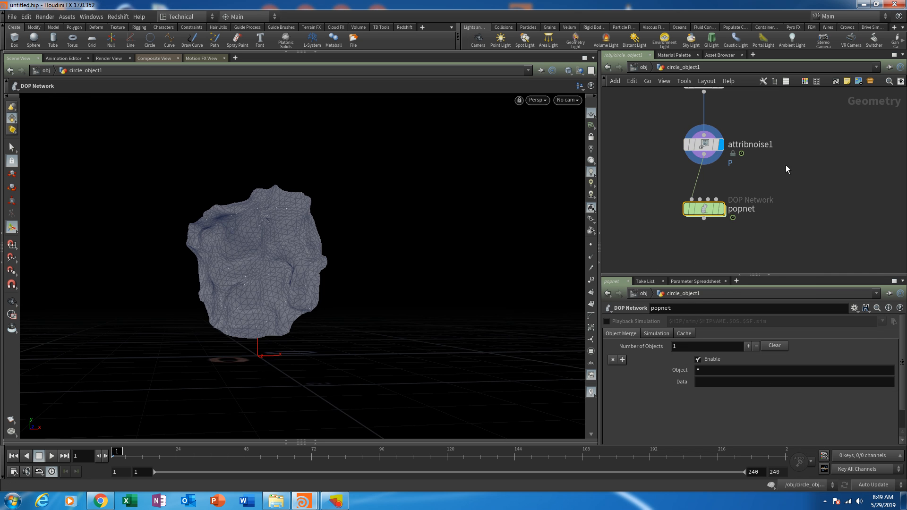
left_click(721, 209)
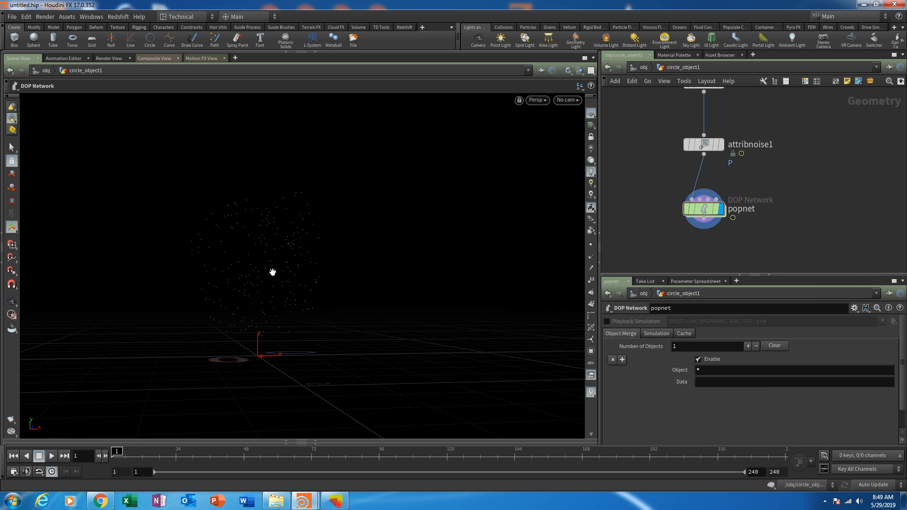
left_click_drag(272, 272, 294, 286)
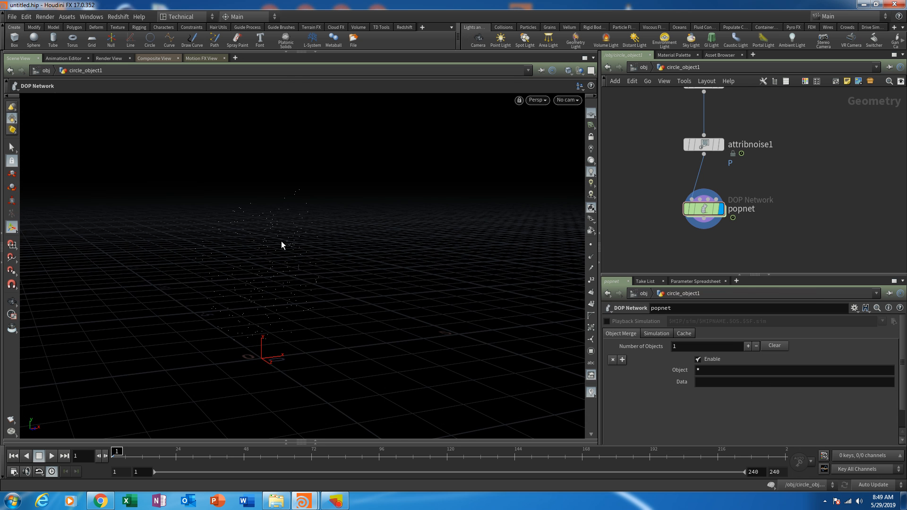
- Set the geometry display options to show particles as Points, after trying Pixels
key("d")
left_click(207, 148)
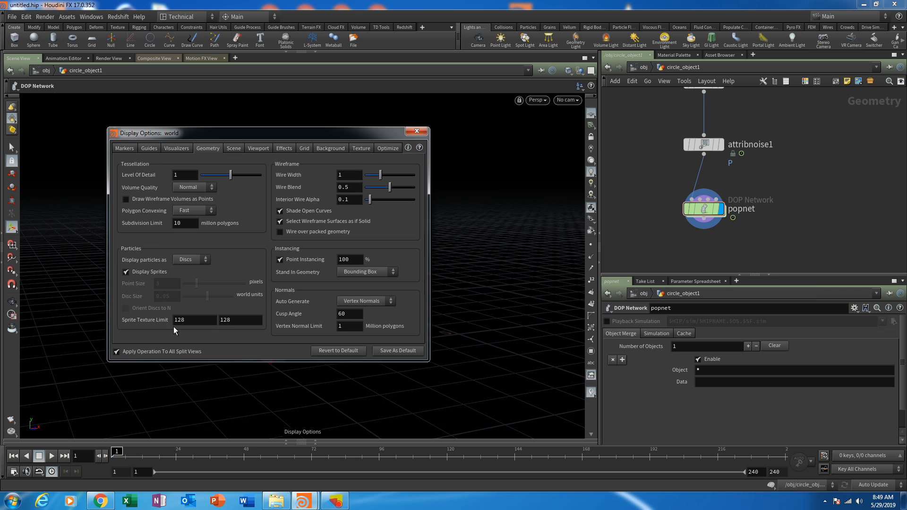
left_click_drag(241, 134, 540, 141)
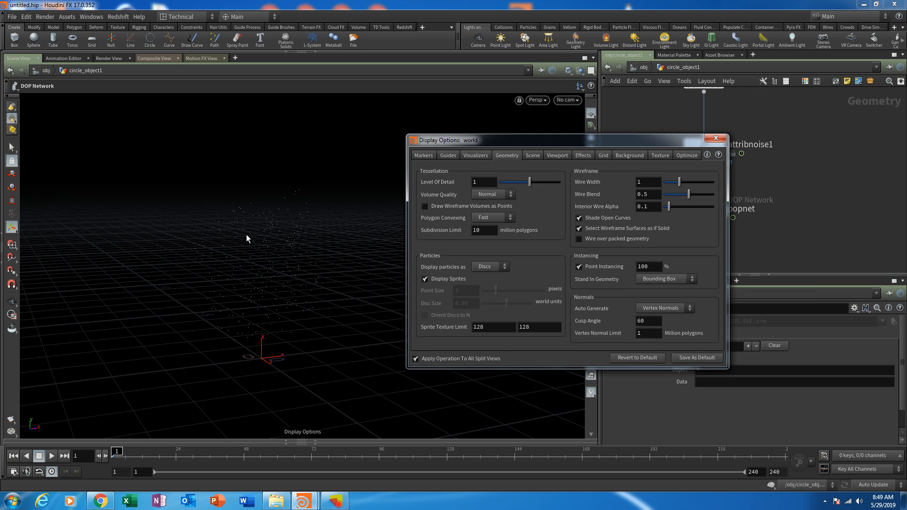
left_click(488, 267)
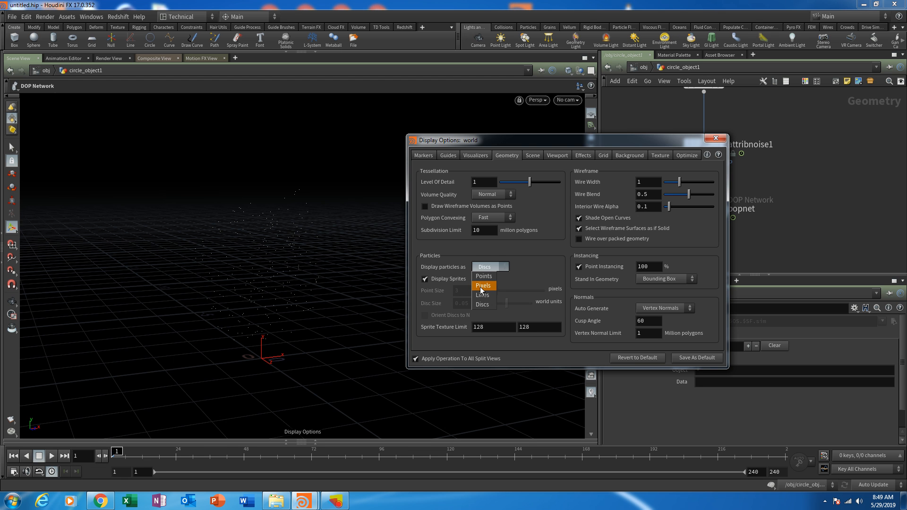
left_click(485, 284)
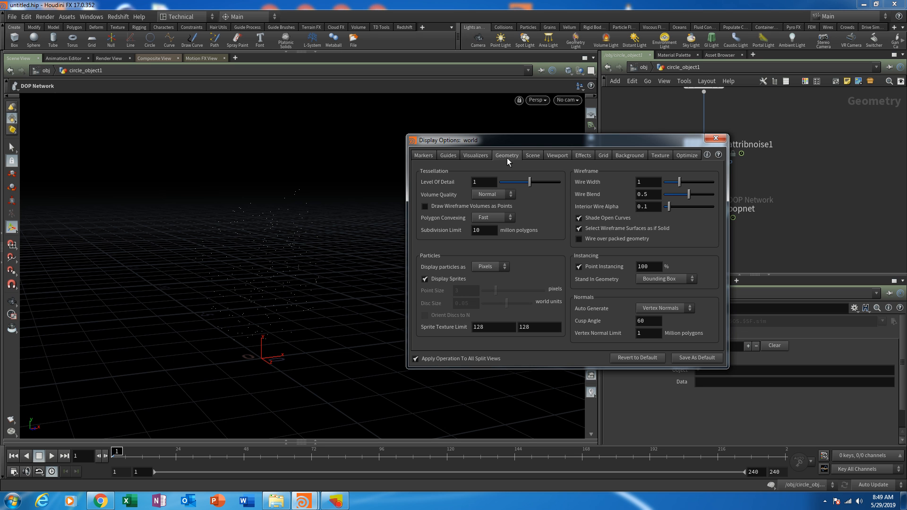
left_click(488, 267)
left_click(486, 277)
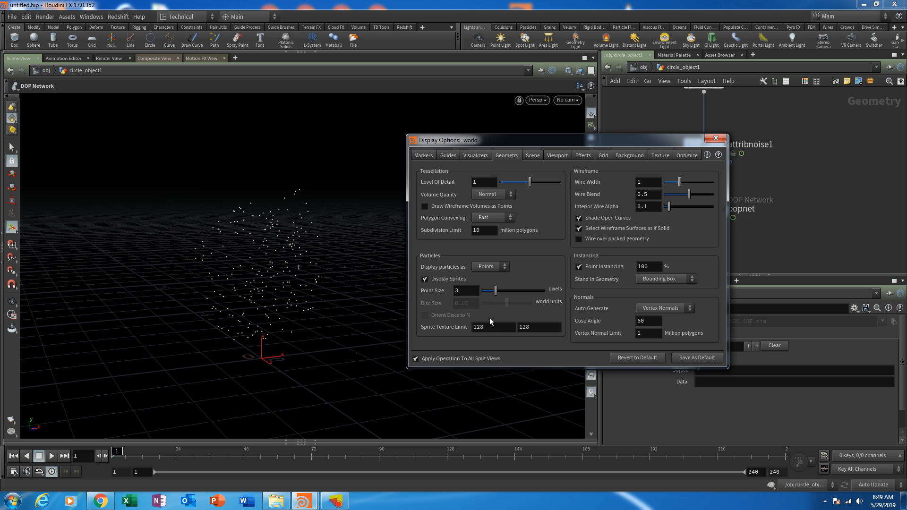
- Adjust the particle point size, trying 10 and 2 pixels, and close the display options
left_click_drag(500, 290, 570, 303)
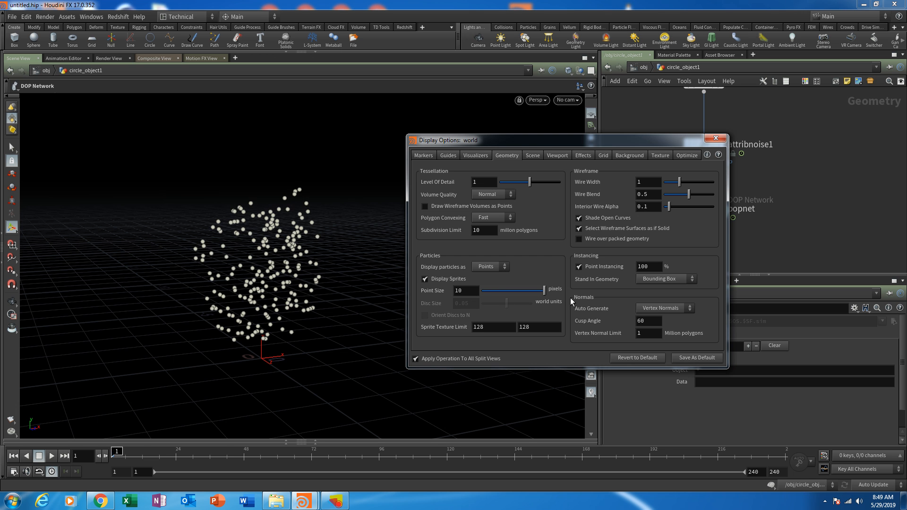
left_click(425, 280)
double_click(459, 290)
type("2")
key("Return")
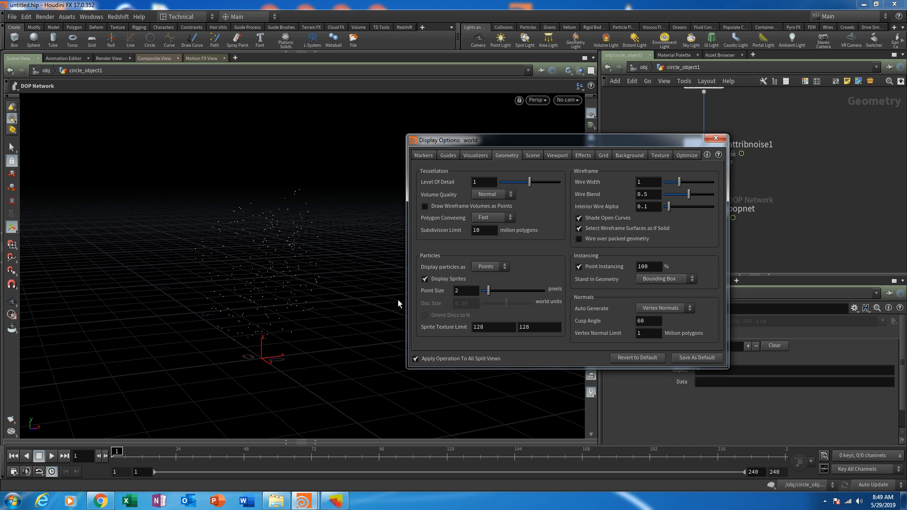
left_click_drag(475, 290, 426, 294)
left_click(716, 139)
key("Escape")
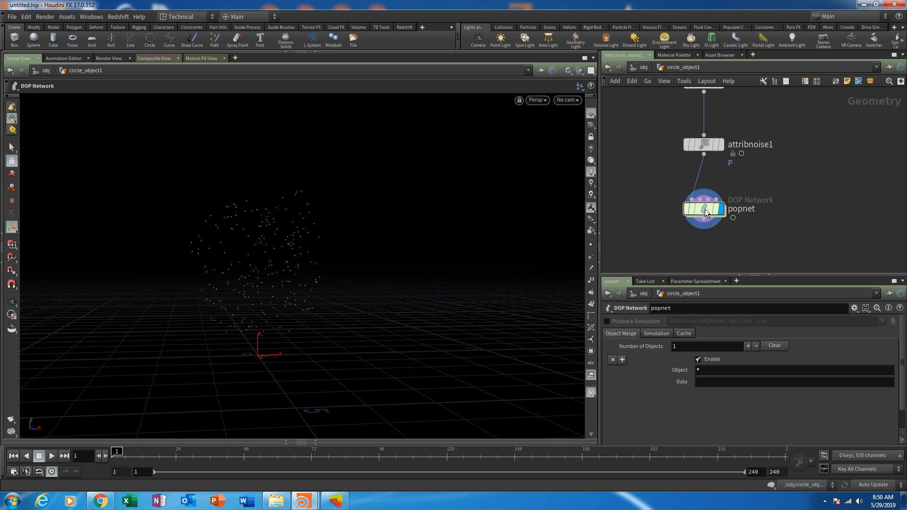
- Enter the popnet network and move the source_first_input and wire_pops_into_here nodes together
double_click(704, 208)
middle_click_drag(862, 127, 784, 206)
left_click_drag(768, 163, 704, 245)
left_click_drag(709, 242, 731, 227)
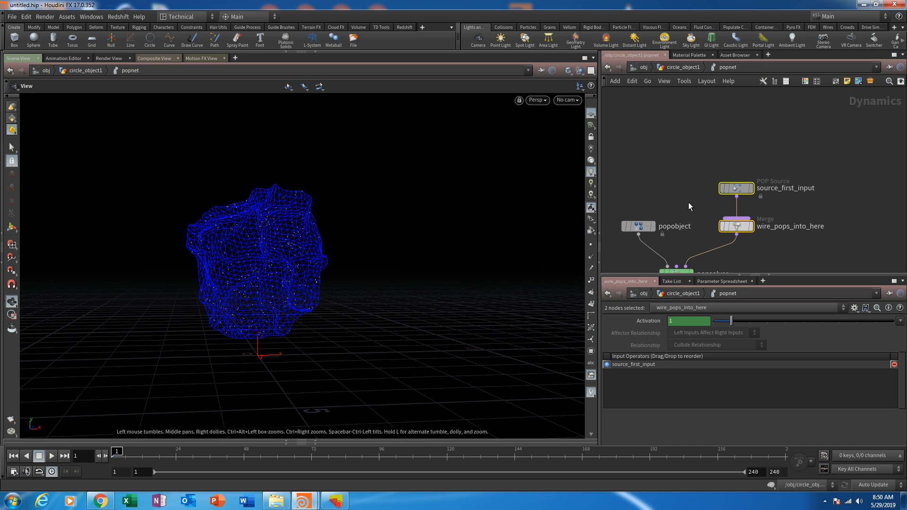
- Space out source_first_input and wire_pops_into_here in the popnet network, placing the merge node level with popobject
middle_click_drag(687, 204, 717, 179)
left_click_drag(670, 199, 650, 200)
middle_click_drag(706, 182, 668, 210)
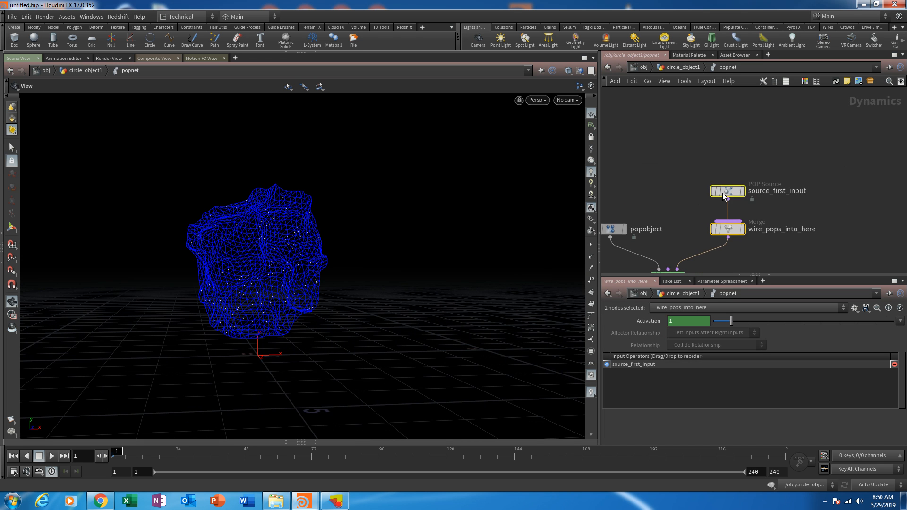
left_click_drag(723, 194, 727, 169)
left_click(748, 213)
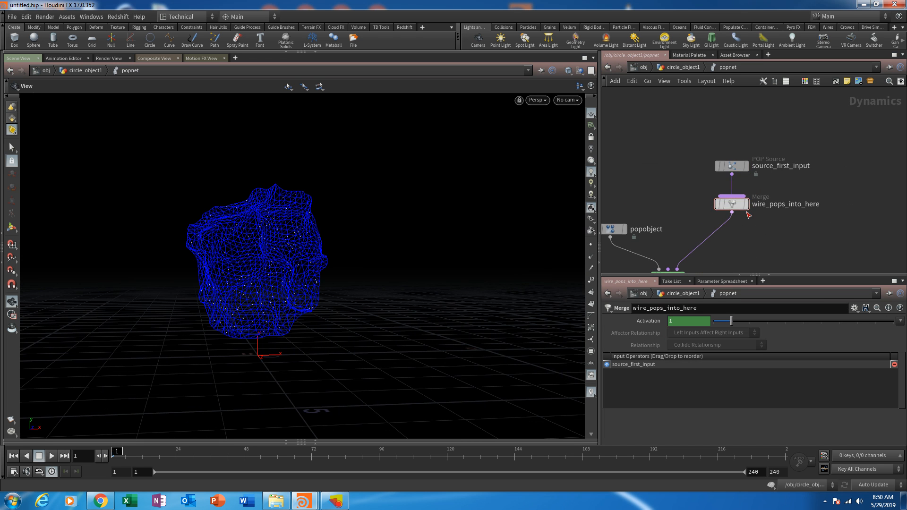
left_click_drag(736, 207, 727, 230)
scroll(691, 229, "down", 3)
middle_click_drag(691, 230, 727, 184)
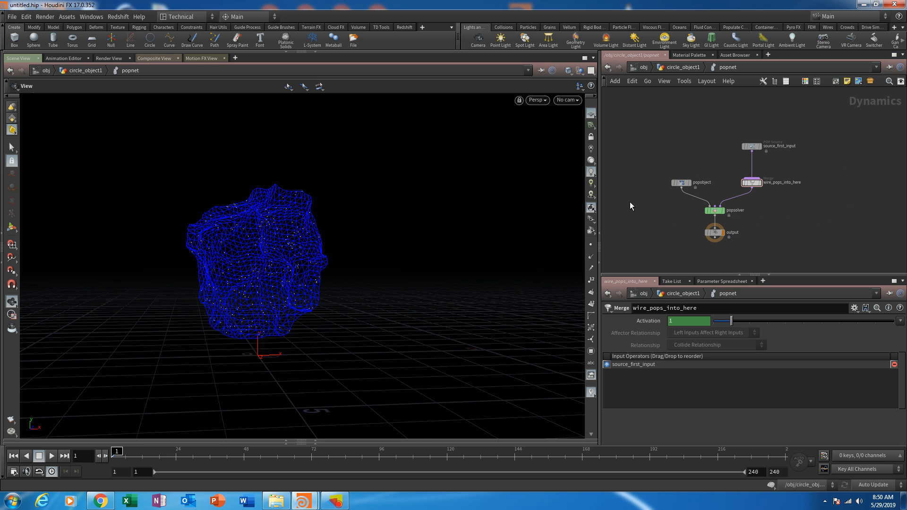
- Play the default particle emission and view the deformed source mesh from another angle
left_click_drag(636, 115, 801, 246)
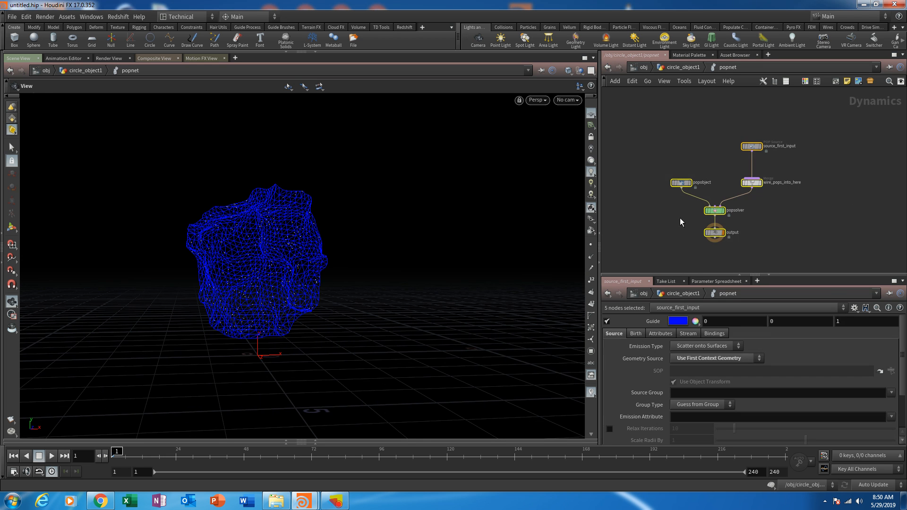
middle_click_drag(690, 195, 703, 217)
left_click_drag(694, 207, 685, 206)
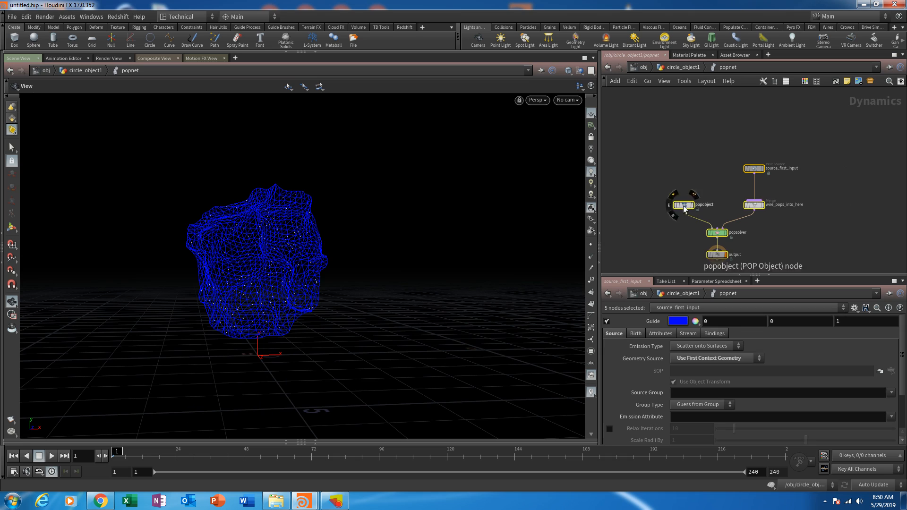
left_click(650, 215)
left_click(51, 456)
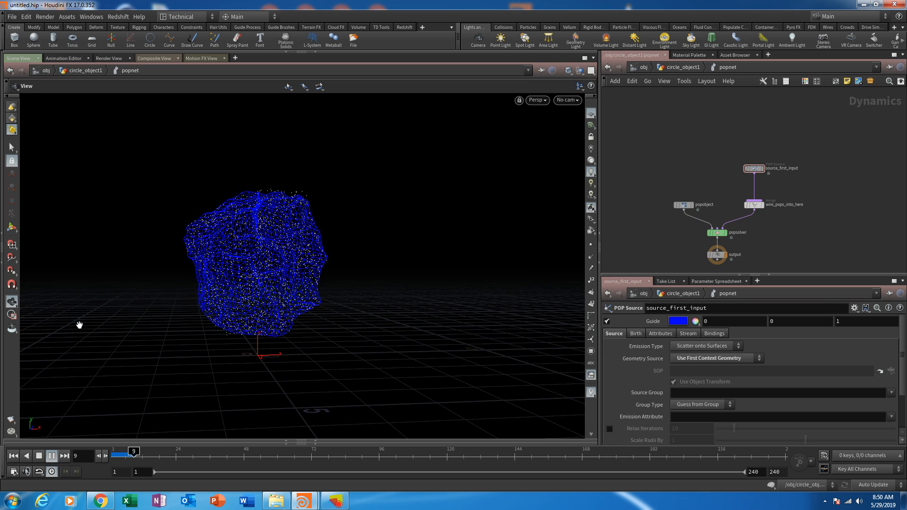
left_click_drag(247, 324, 309, 316)
- In source_first_input's birth settings, set Const. Activation and Const. Birth Rate to 0 and Impulse Count to 1000, with playback at frame 1
left_click(754, 168)
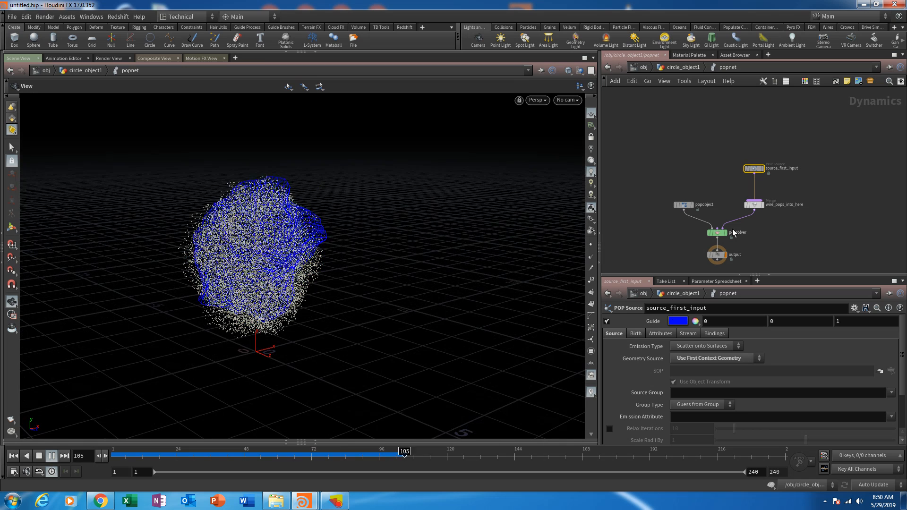
left_click(636, 333)
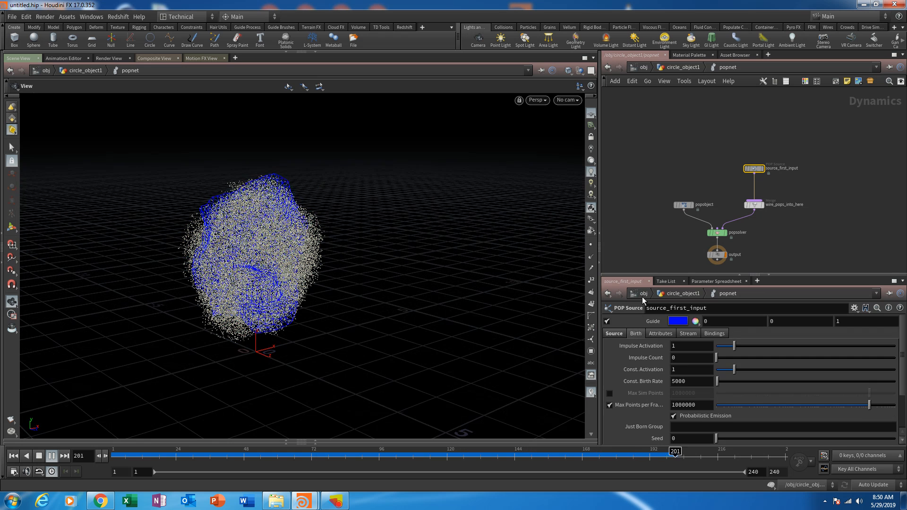
left_click_drag(640, 275, 633, 221)
left_click(14, 456)
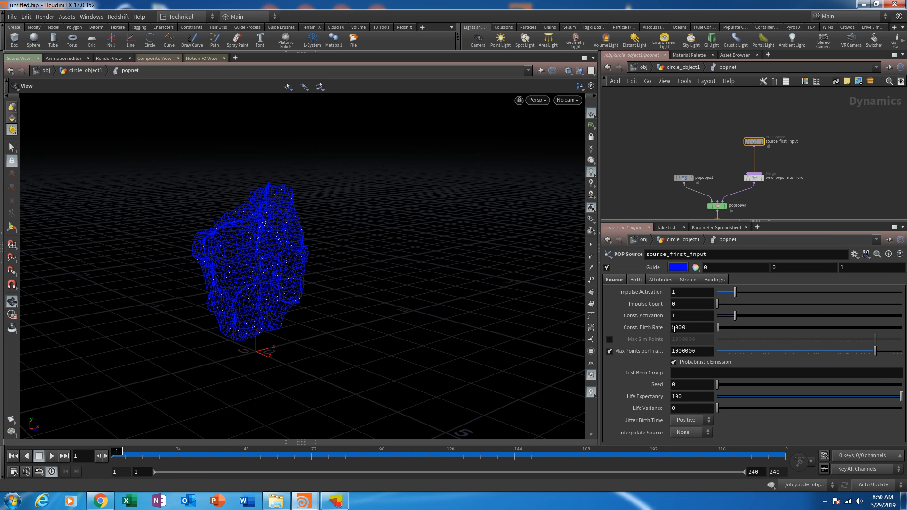
left_click_drag(719, 332, 711, 333)
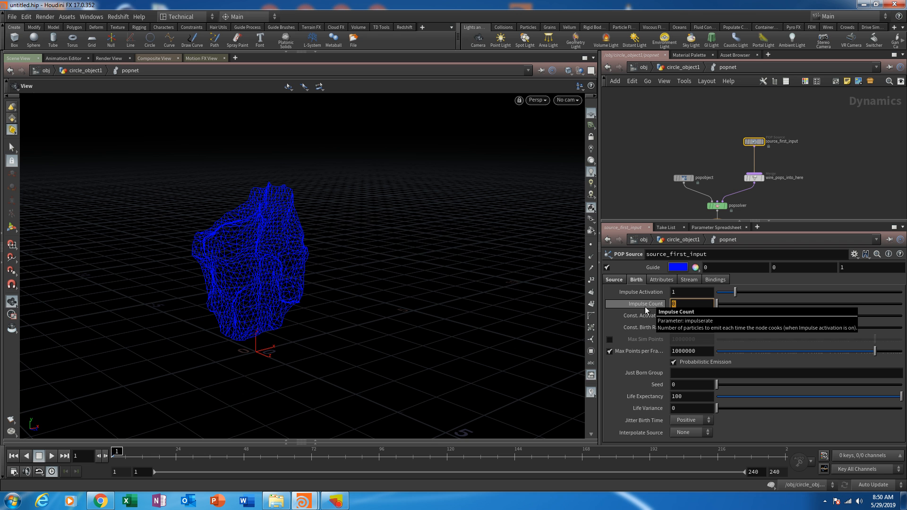
type("1000")
key("Return")
- Play the simulation to check the impulse emission, orbit around it, and return to frame 1
left_click(52, 457)
left_click_drag(331, 351, 304, 326)
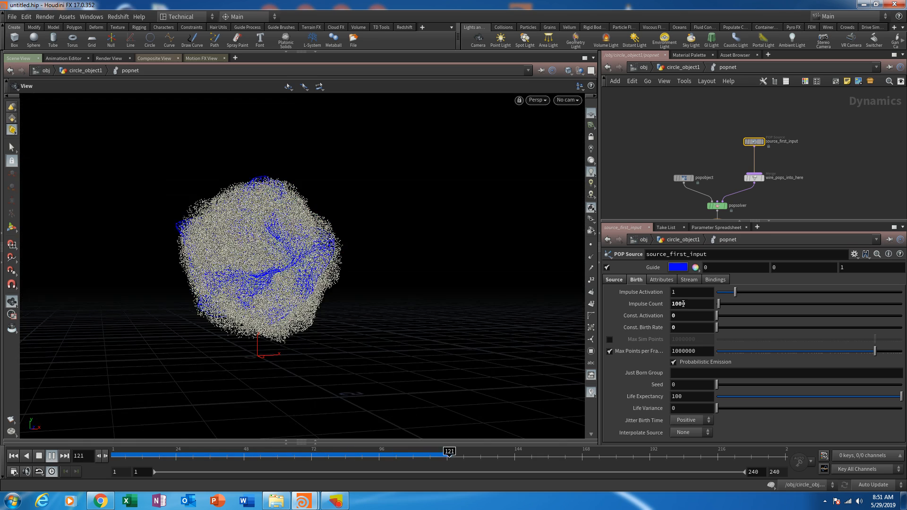
mouse_move(120, 455)
left_mouse_down()
mouse_move(286, 451)
mouse_move(117, 454)
left_mouse_up()
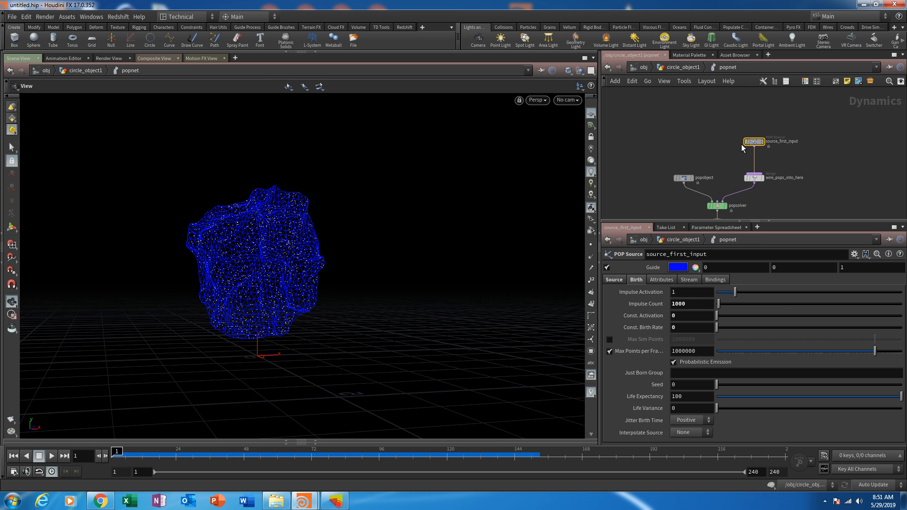
- Move source_first_input up and insert a POP Force node on the wire between it and wire_pops_into_here
middle_click_drag(742, 145, 713, 171)
left_click_drag(725, 169, 725, 120)
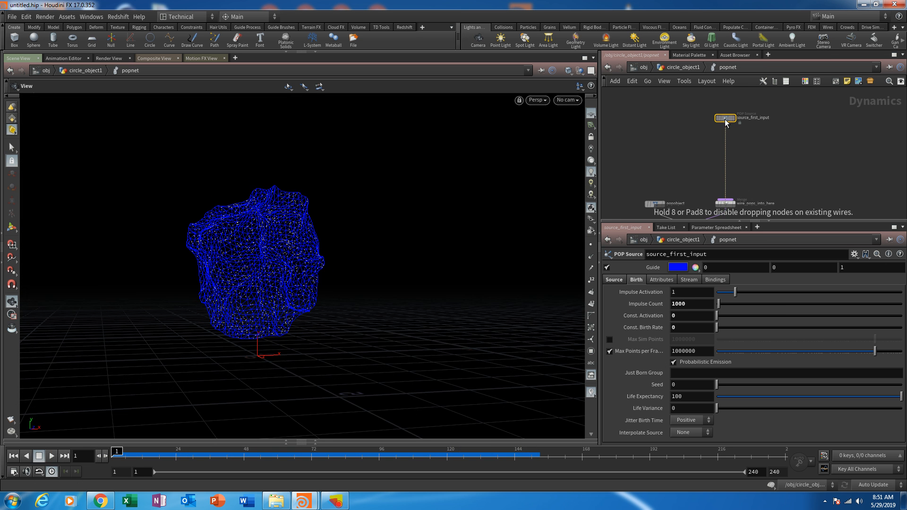
mouse_move(767, 160)
middle_mouse_down()
mouse_move(742, 133)
mouse_move(757, 159)
middle_mouse_up()
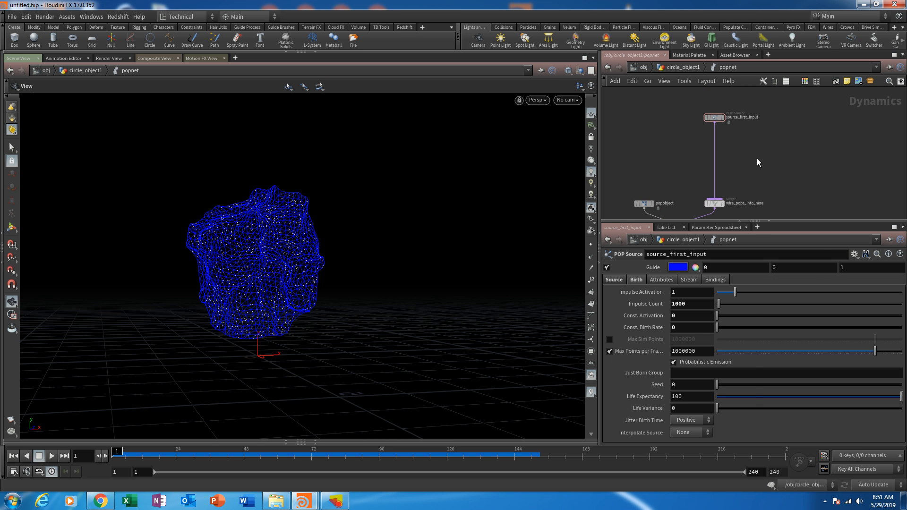
key("Tab")
type("popfo")
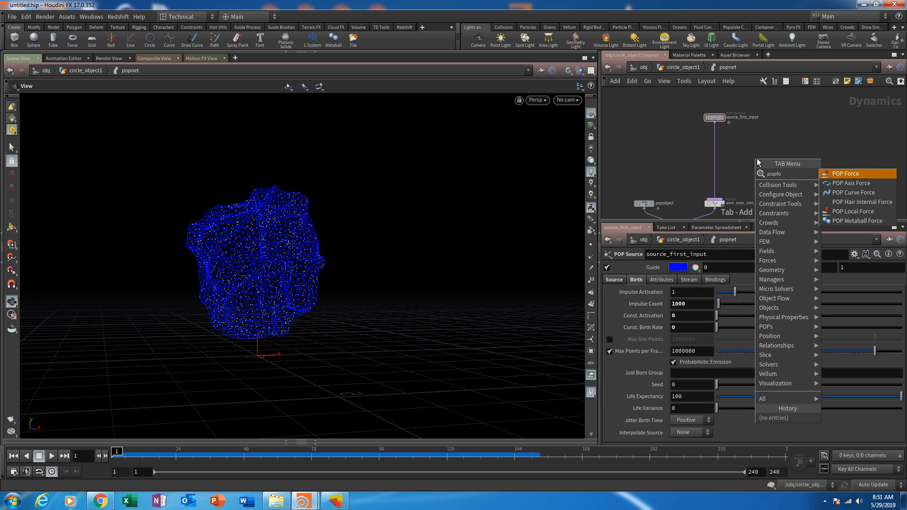
key("Return")
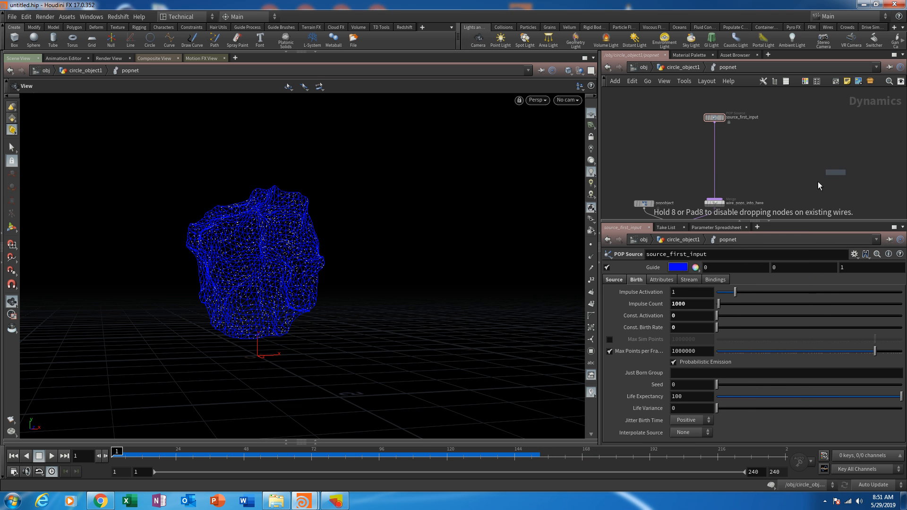
left_click(715, 142)
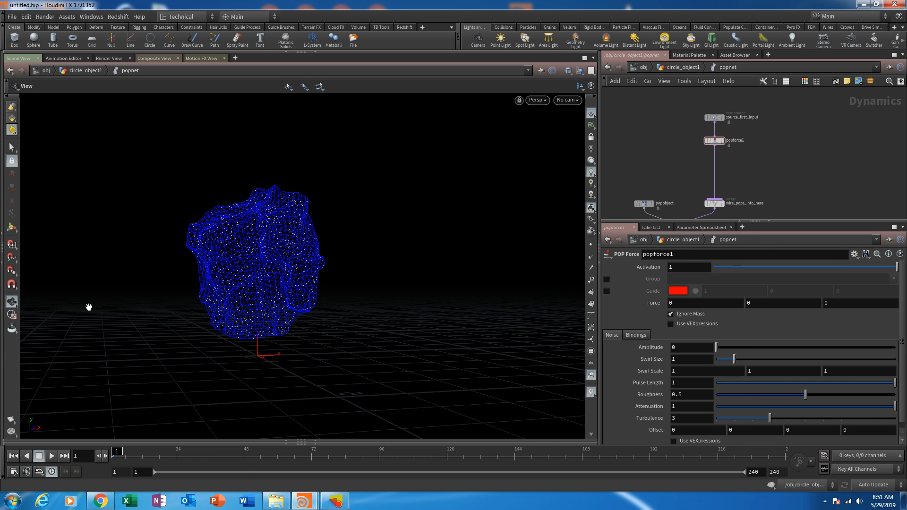
- Check the axis directions in the viewport and set popforce1's Z force to 5
left_click_drag(273, 321, 267, 363)
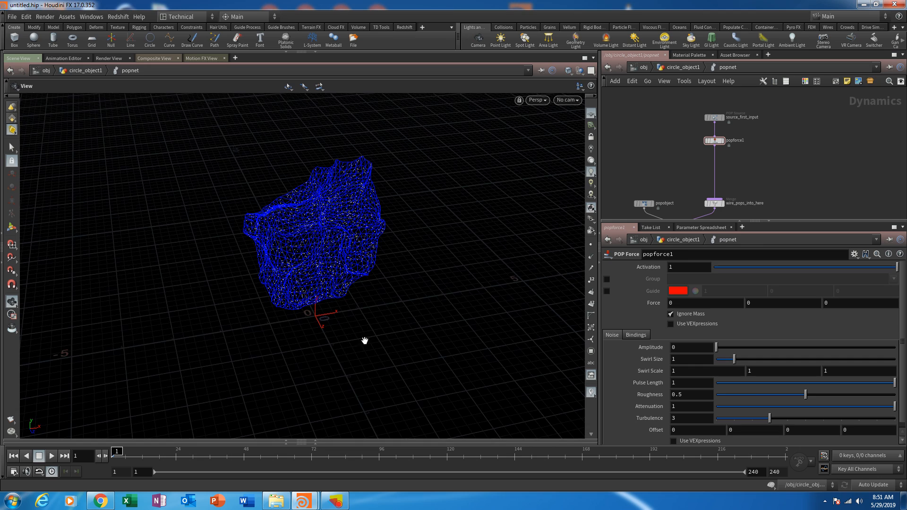
mouse_move(365, 340)
left_mouse_down()
mouse_move(471, 364)
mouse_move(417, 389)
mouse_move(380, 332)
left_mouse_up()
right_click_drag(380, 332, 382, 295)
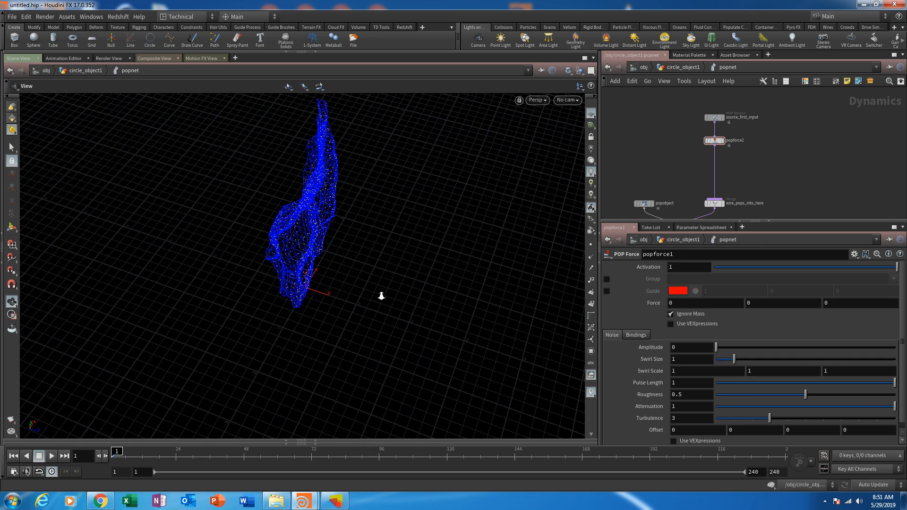
left_click_drag(334, 360, 346, 293)
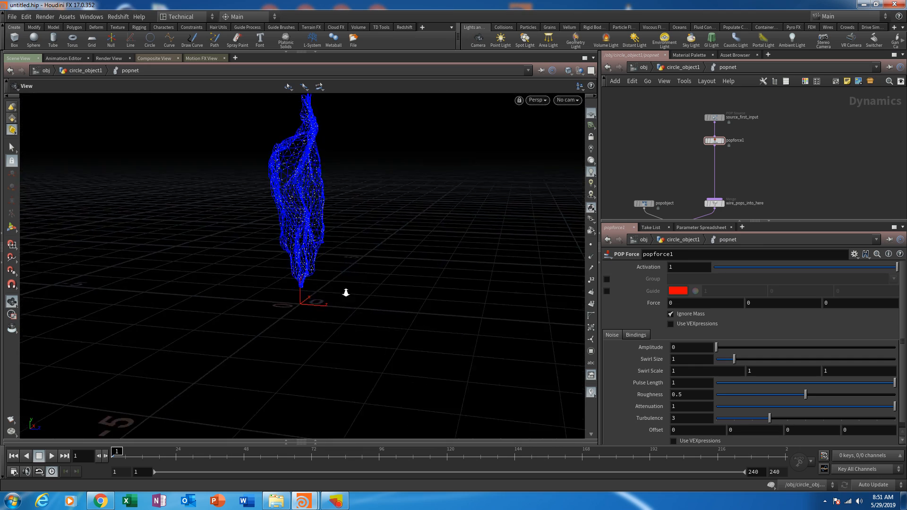
right_click_drag(346, 293, 345, 271)
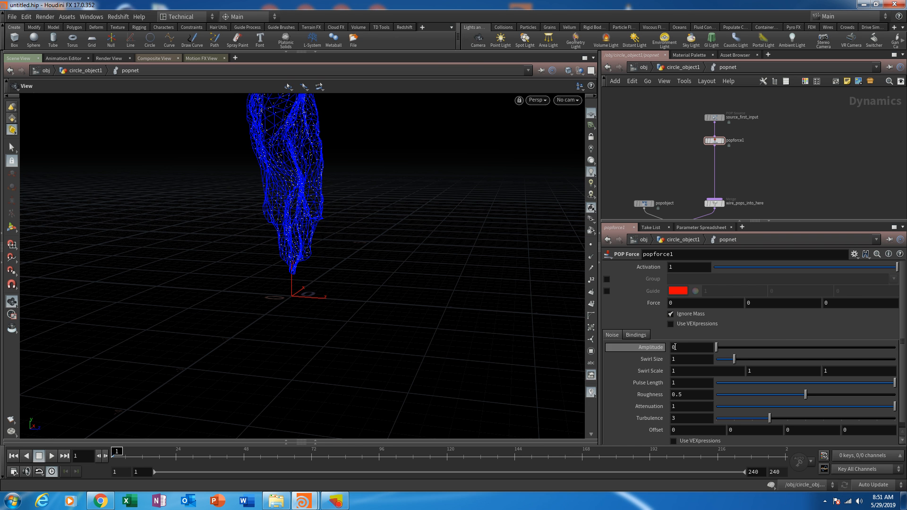
left_click(834, 304)
key("Return")
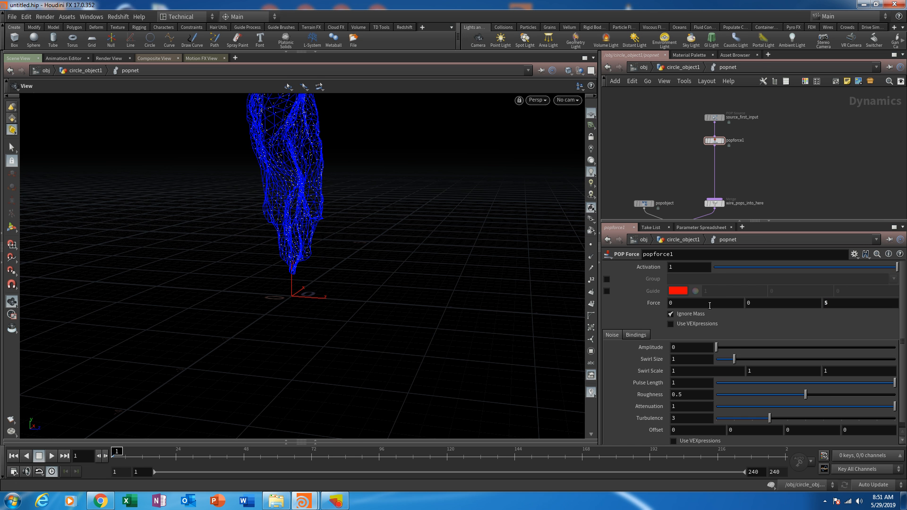
- Play the simulation with the force applied, view the particle stream from the side, and scrub to frame 72
right_click_drag(437, 231, 350, 291)
middle_click_drag(350, 291, 318, 280)
right_click_drag(317, 280, 366, 317)
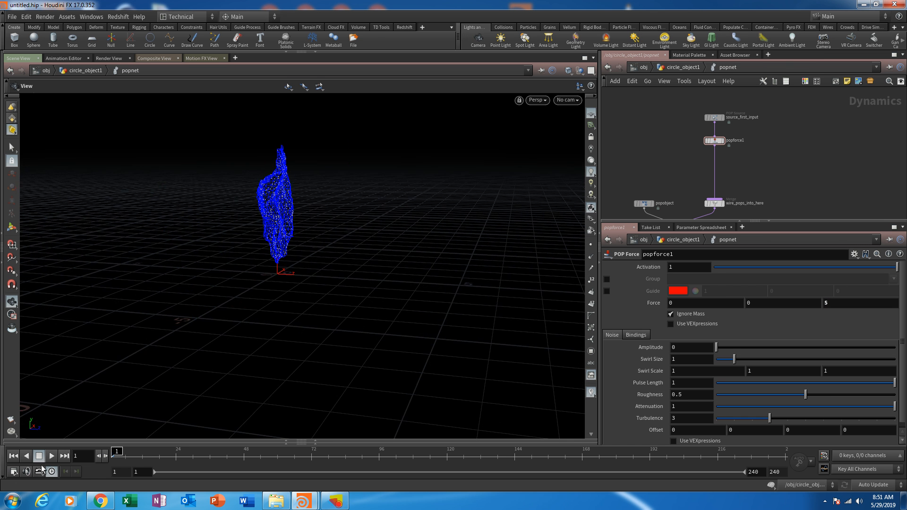
left_click(52, 456)
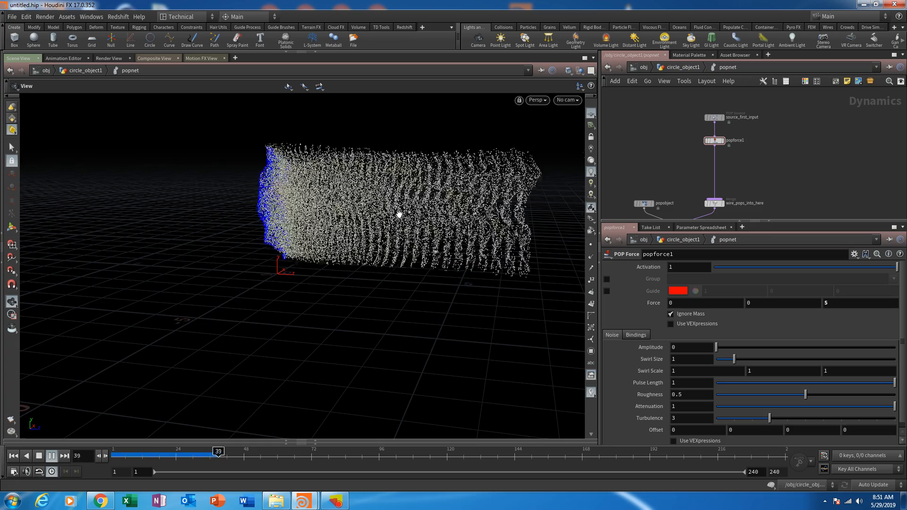
middle_click_drag(399, 263, 250, 258)
left_click_drag(309, 200, 324, 178)
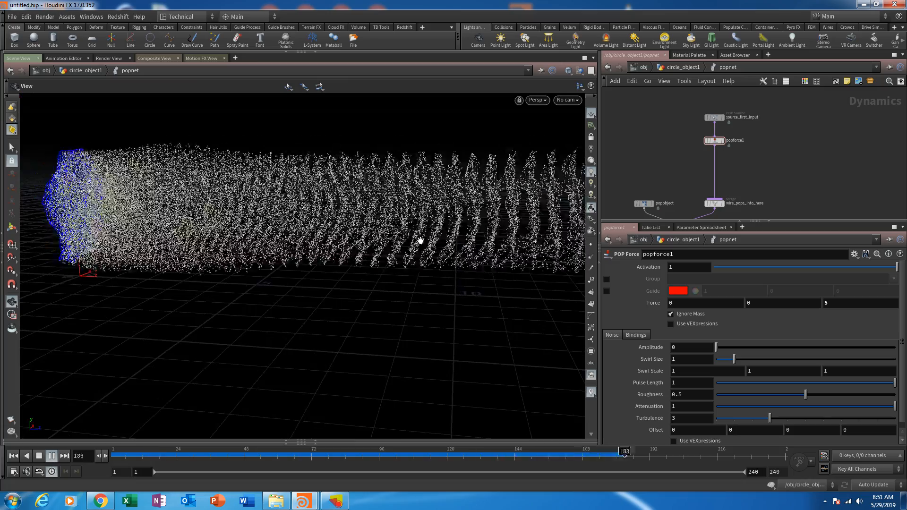
left_click_drag(420, 241, 245, 306)
left_click_drag(117, 457, 312, 456)
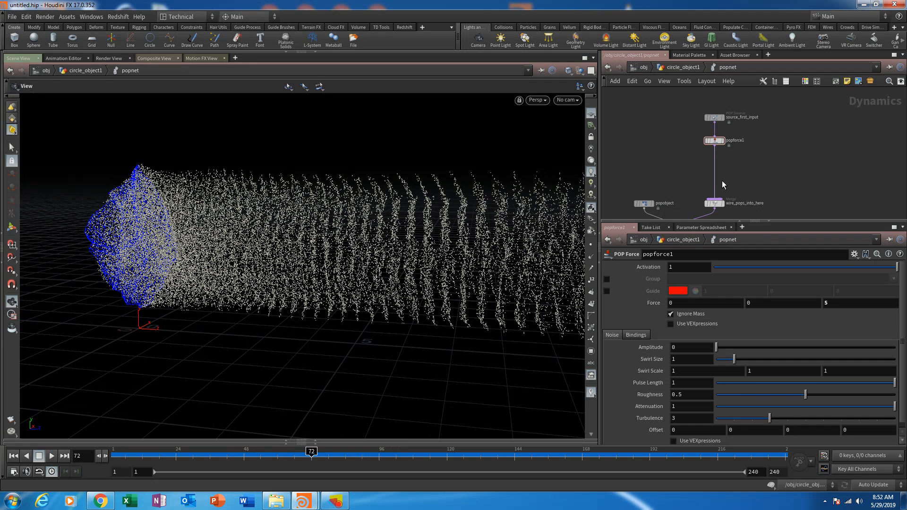
- Return to frame 1 and set source_first_input's Jitter Birth Time to Negative and Interpolate Source to Back
left_click(714, 118)
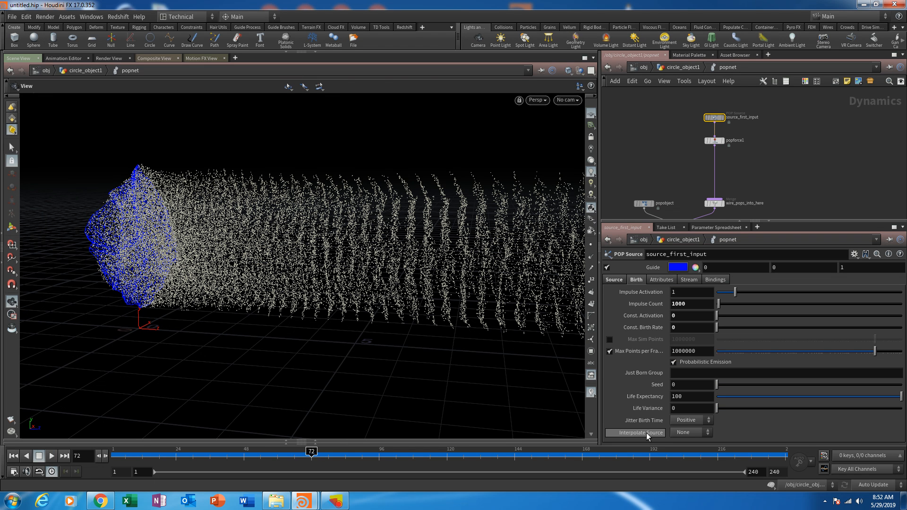
key("ctrl+Up")
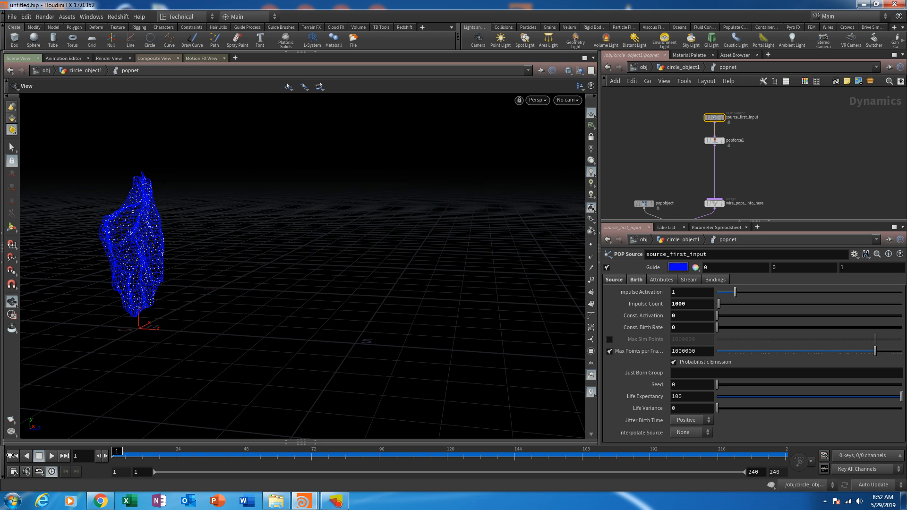
left_click(693, 420)
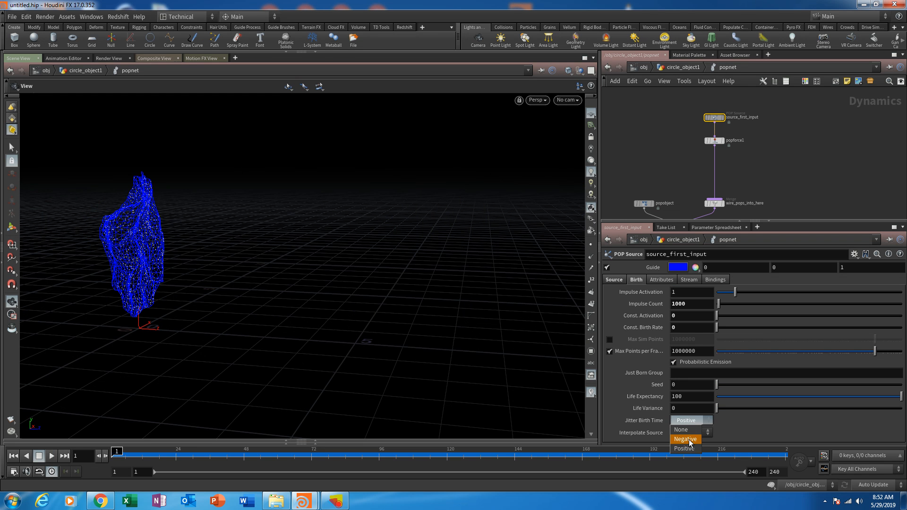
left_click(686, 437)
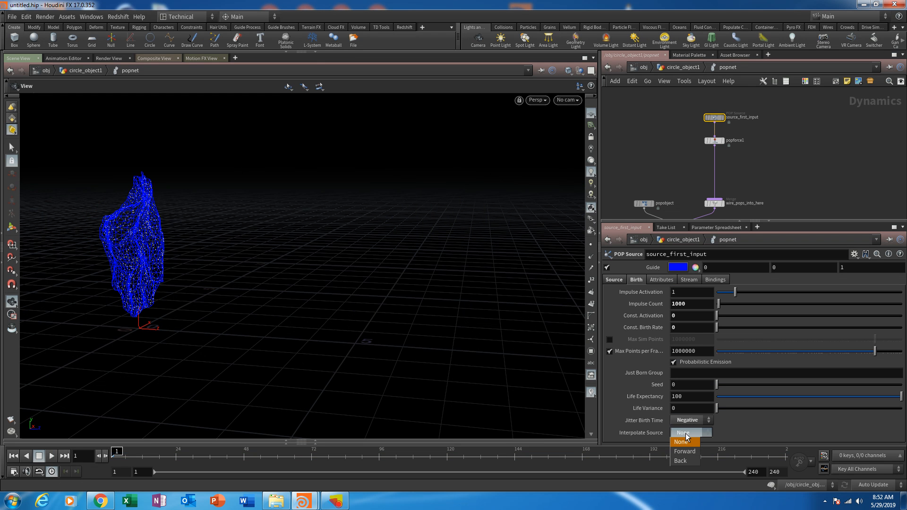
left_click(681, 461)
- Play the simulation to examine how evenly the particles are distributed, then rewind to frame 1
left_click(52, 456)
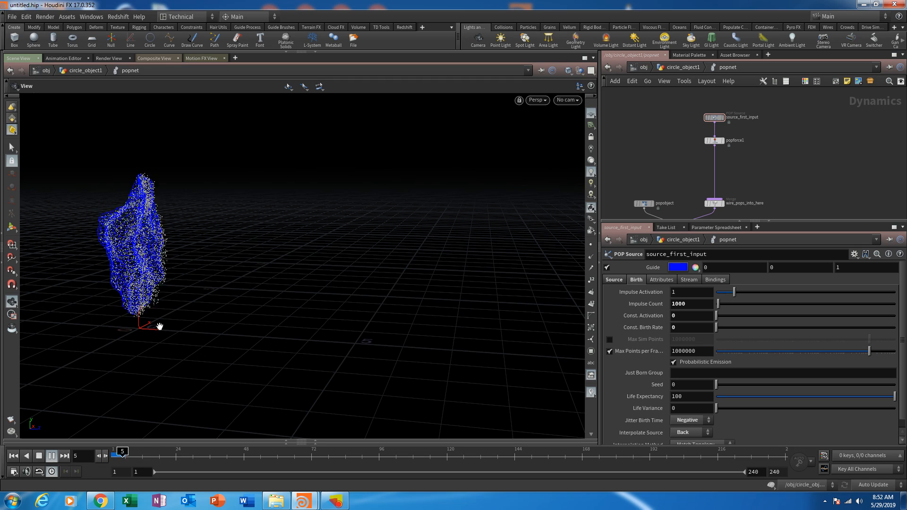
left_click_drag(307, 225, 269, 312)
left_click(13, 456)
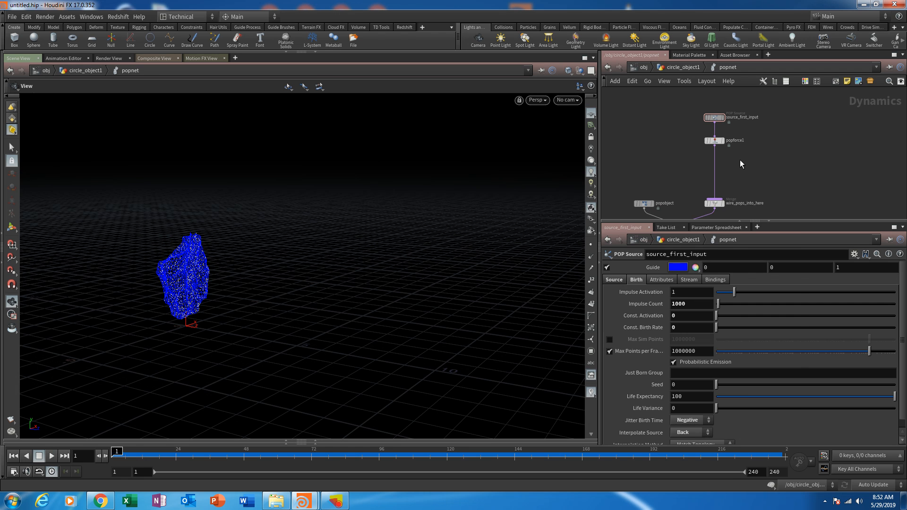
- Insert a POP Drag node between popforce1 and wire_pops_into_here and play the simulation to view its effect
key("Tab")
type("popd")
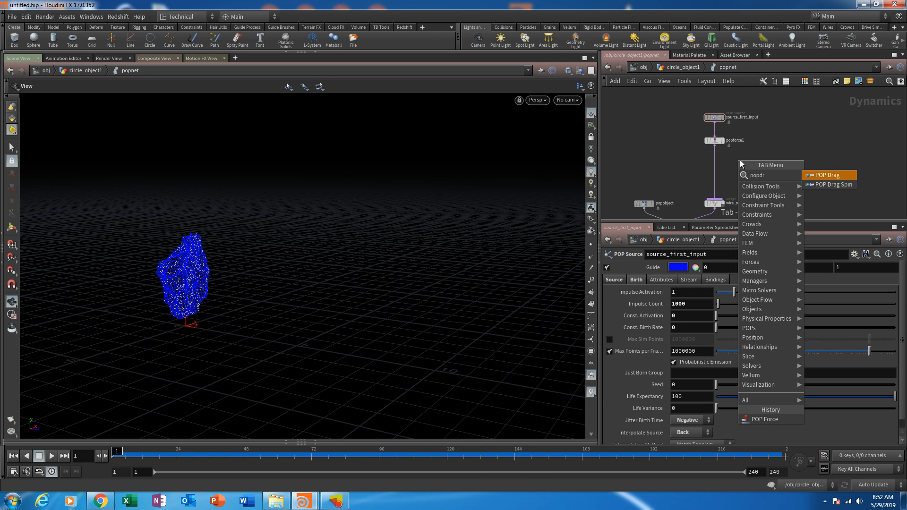
left_click(823, 179)
left_click(717, 172)
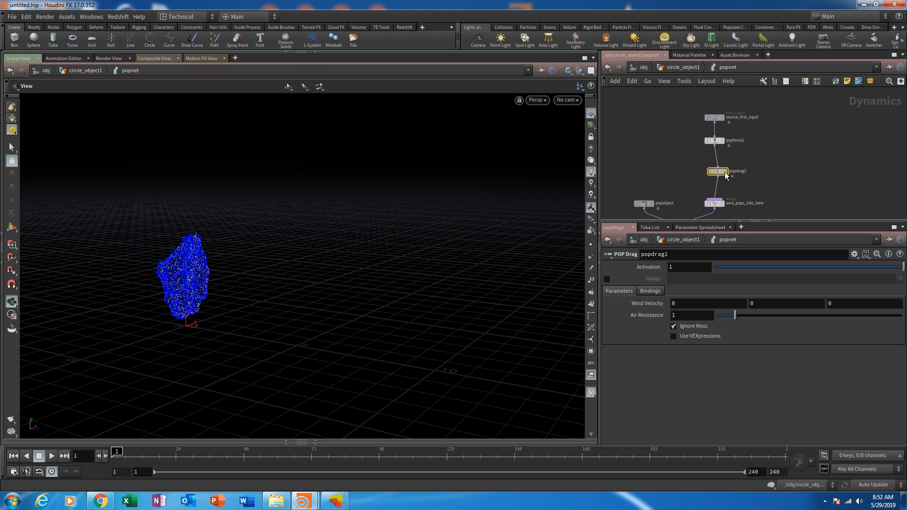
left_click(53, 456)
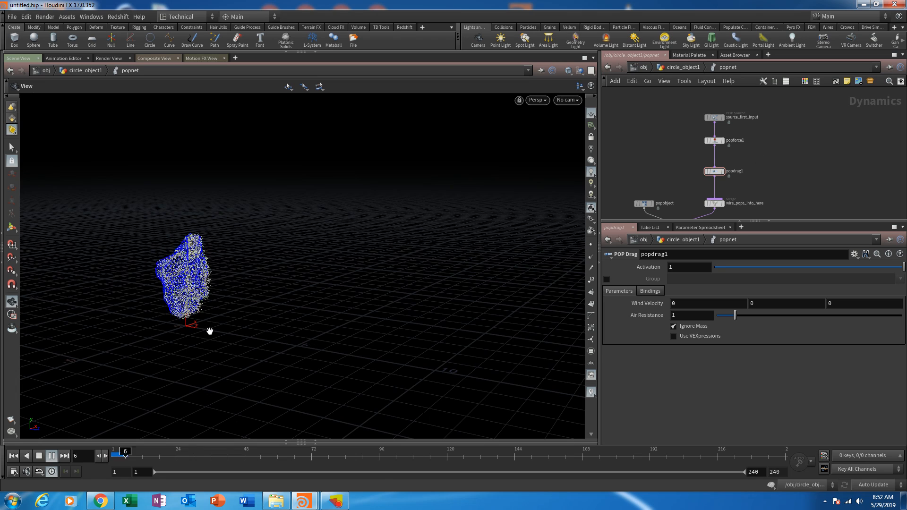
left_click_drag(231, 383, 309, 273, "alt")
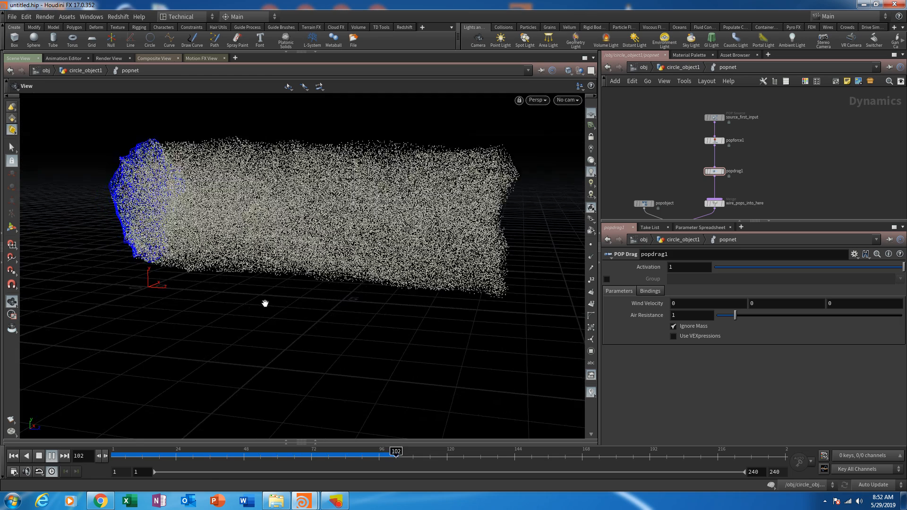
- Return to frame 1 and set popforce1's Y force to -0.1
left_click_drag(205, 306, 235, 301)
left_click(13, 456)
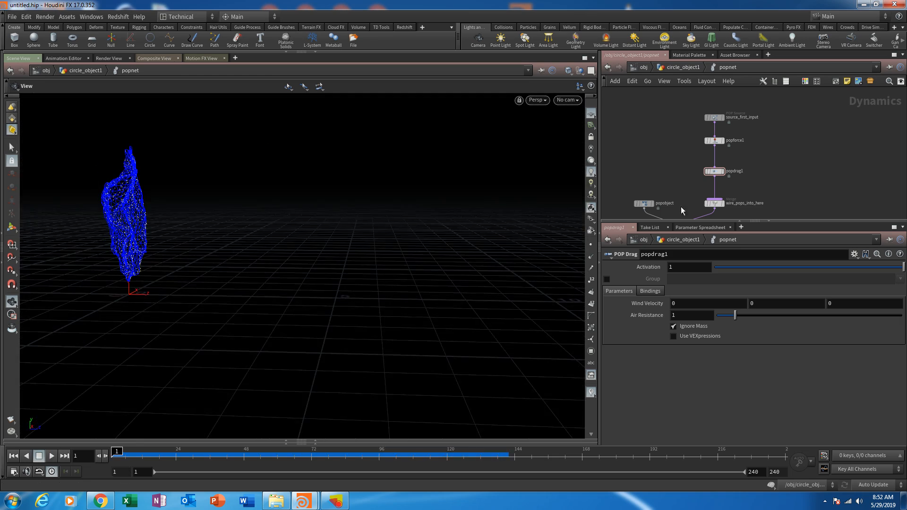
scroll(710, 166, "up", 3)
left_click(717, 123)
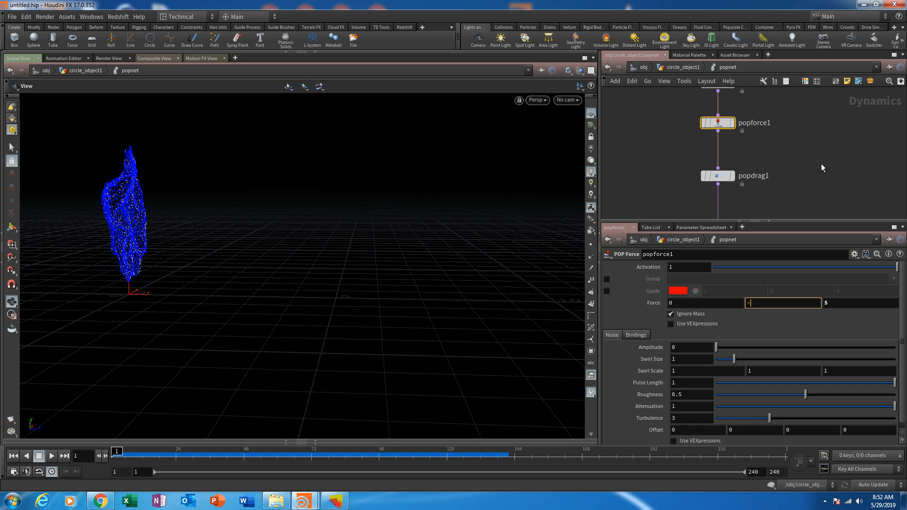
type("1")
key("Return")
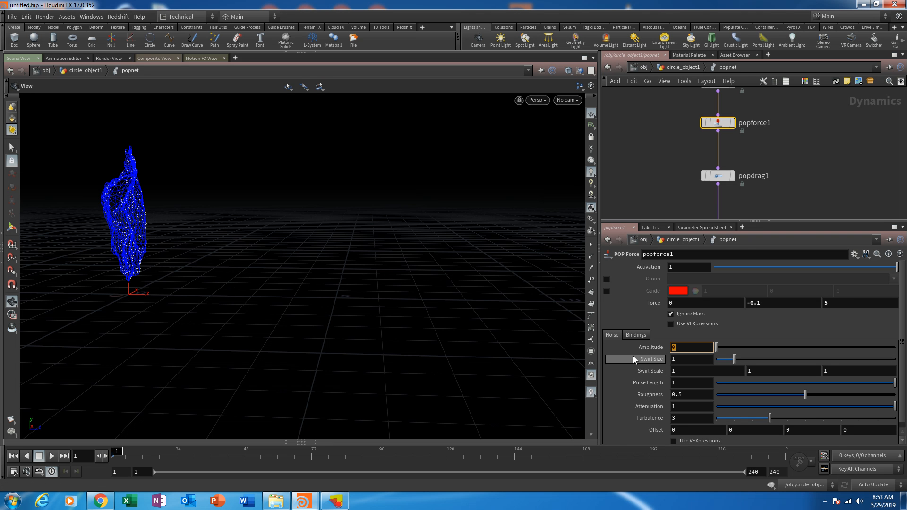
- Set popforce1's noise Amplitude to 2 and Swirl Size to 2.5
type("2")
key("Tab")
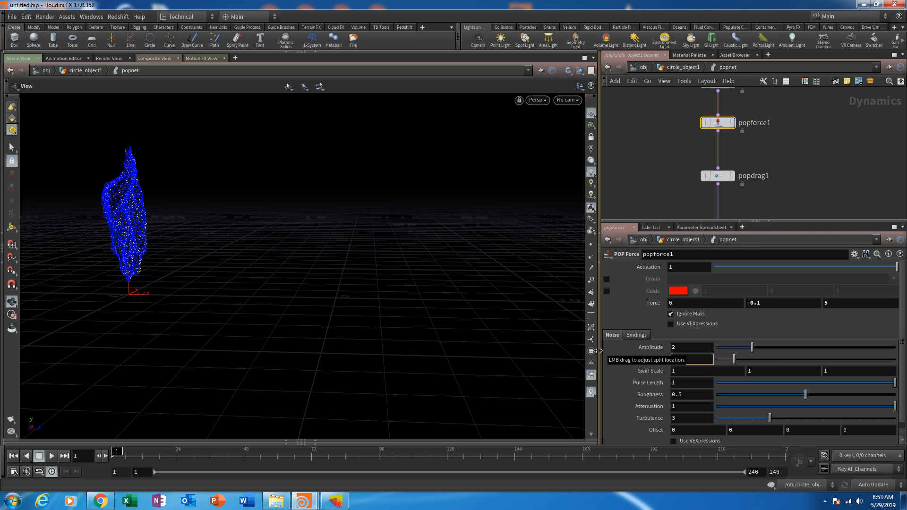
type("2.5")
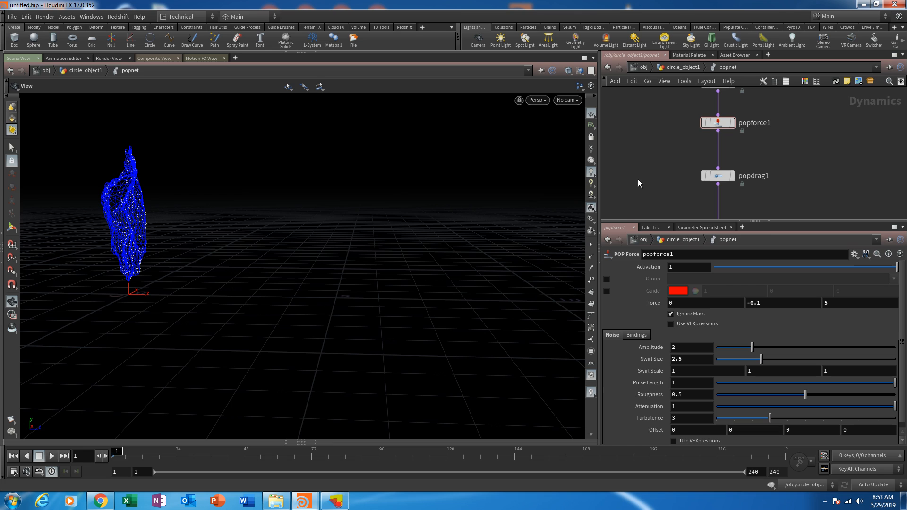
- Play the simulation to examine the noisy particle stream from several angles, and scrub to frame 87
left_click(52, 458)
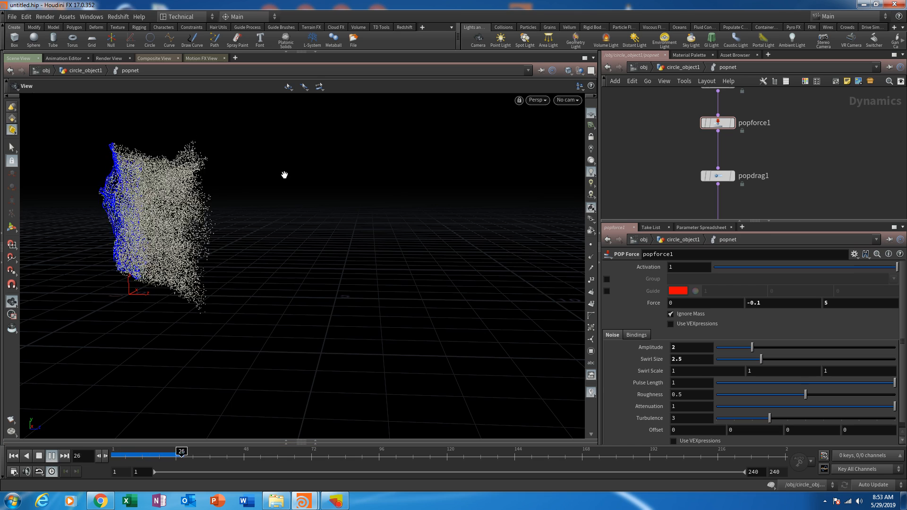
right_click_drag(284, 175, 272, 252)
right_click_drag(255, 287, 292, 209)
left_click_drag(291, 208, 279, 204)
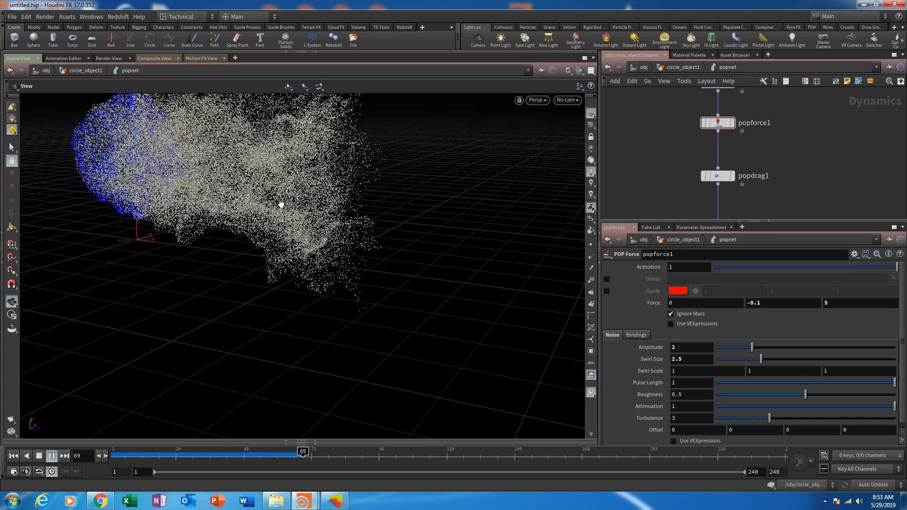
middle_click_drag(279, 205, 320, 293)
left_click_drag(320, 293, 341, 272)
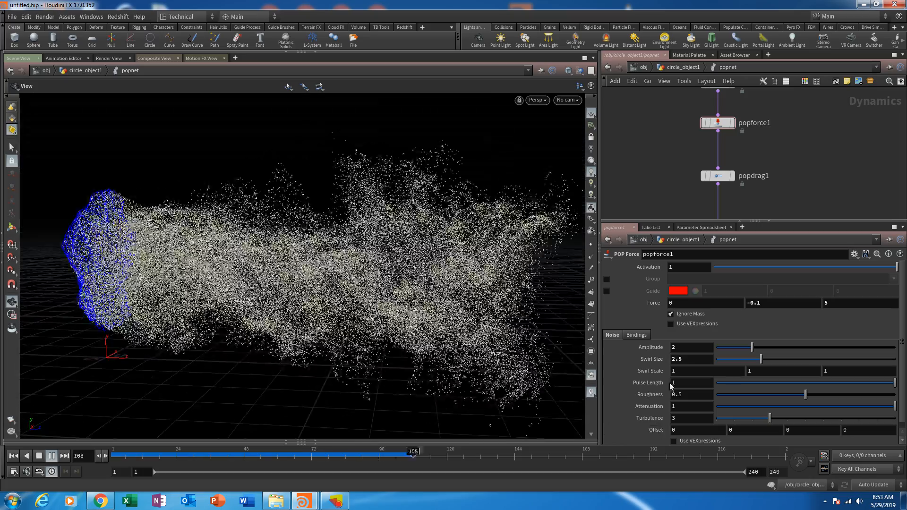
left_click(348, 456)
left_click_drag(348, 456, 354, 455)
- Enable popforce1's force guide, enlarge the parameter area, and view the guide lines facing the emitter
left_click(607, 291)
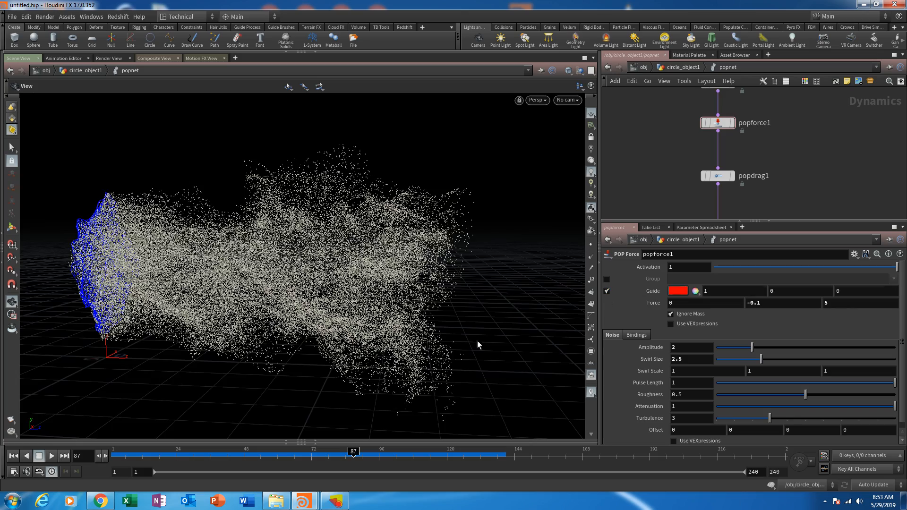
left_click_drag(313, 363, 437, 336)
left_click_drag(449, 231, 459, 303)
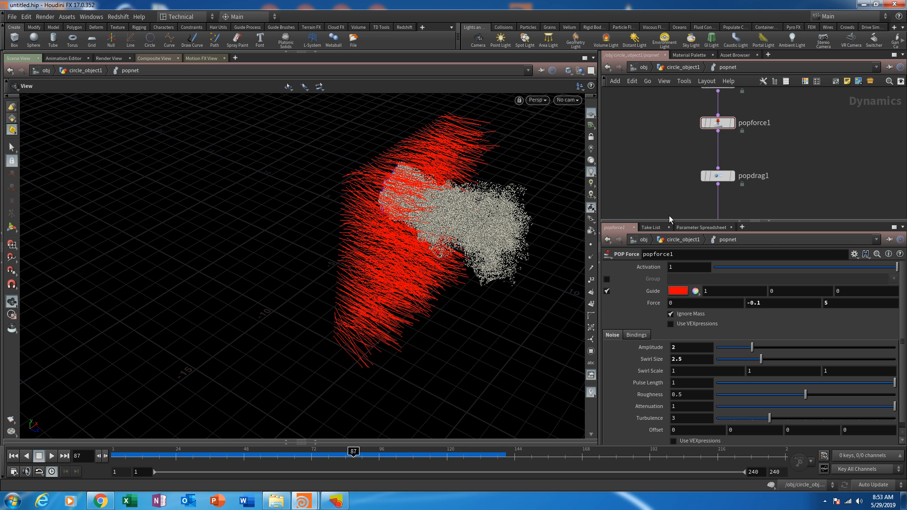
left_click_drag(674, 211, 674, 166)
left_click_drag(498, 338, 330, 248)
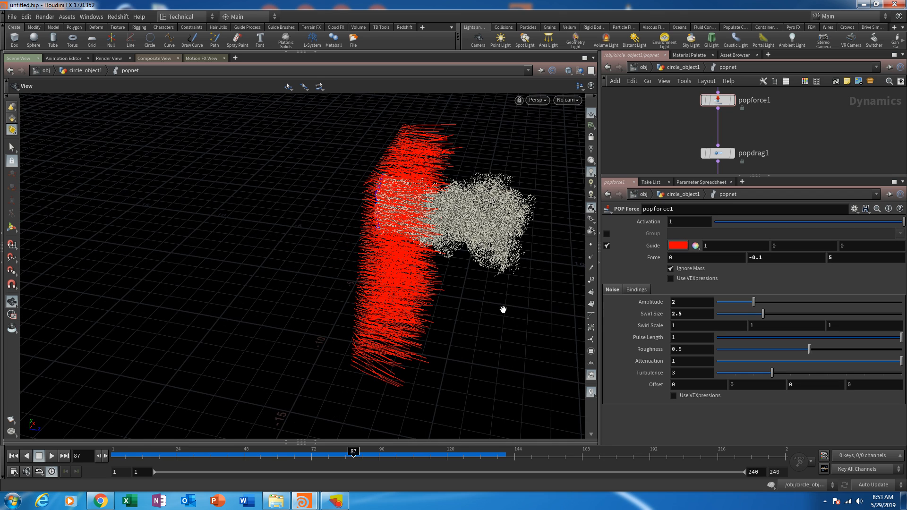
left_click_drag(378, 281, 364, 257)
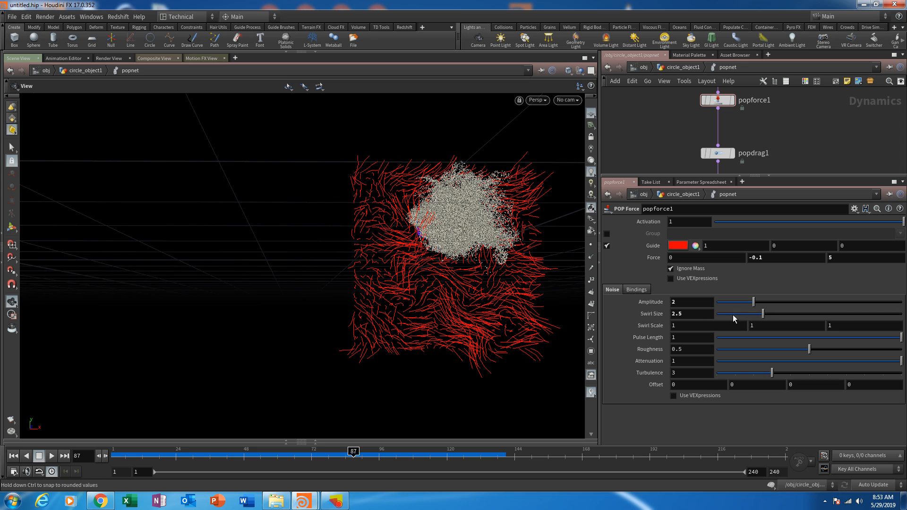
- Try a Swirl Size of 0.51 on popforce1 and set it back to 2.5
left_click_drag(764, 314, 726, 320)
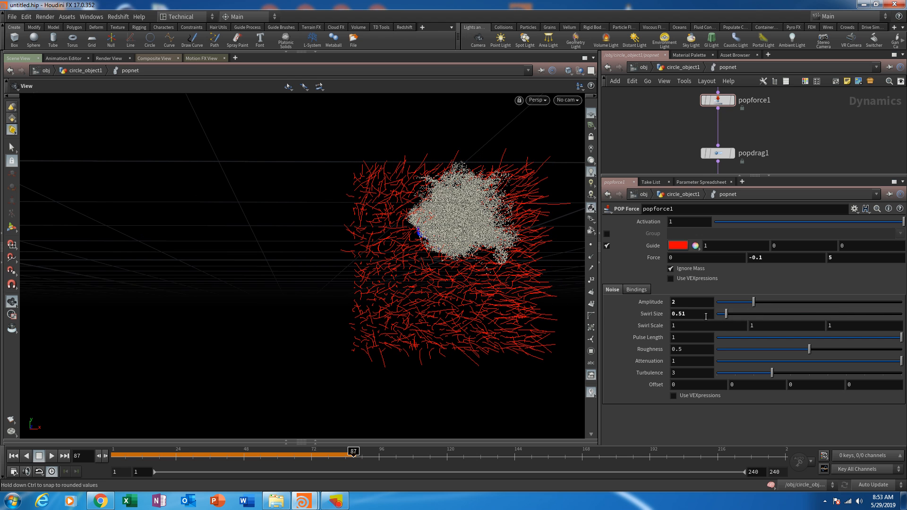
left_click(691, 313)
type("2")
key("Return")
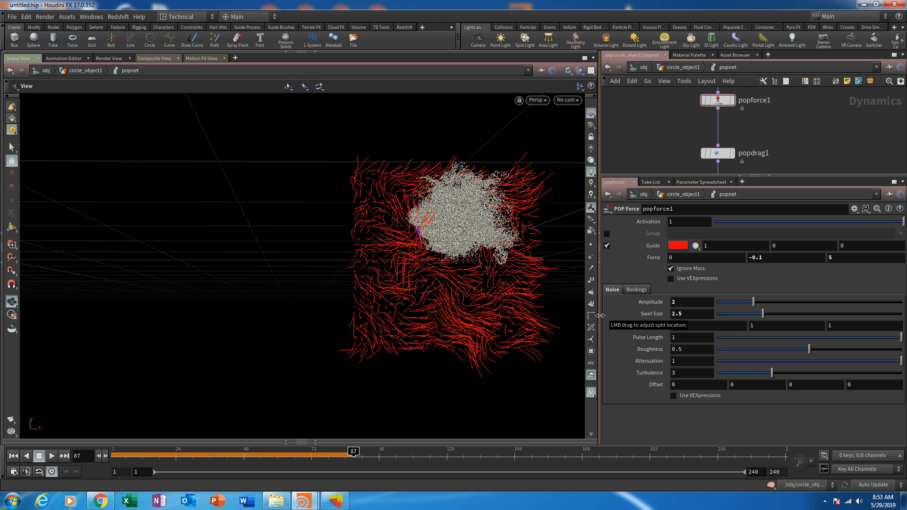
- Set popforce1's Turbulence to 2 and replay the simulation from frame 1 with the force guide on
left_click_drag(409, 226, 414, 246)
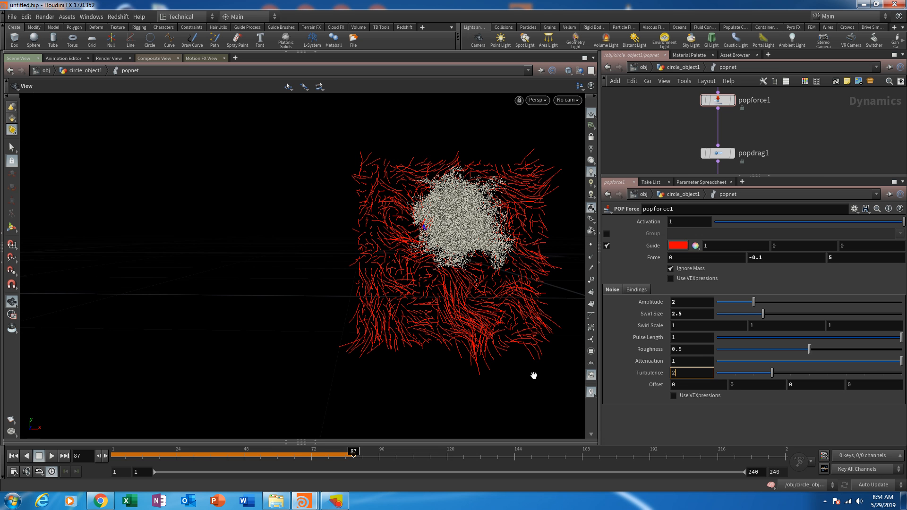
key("Return")
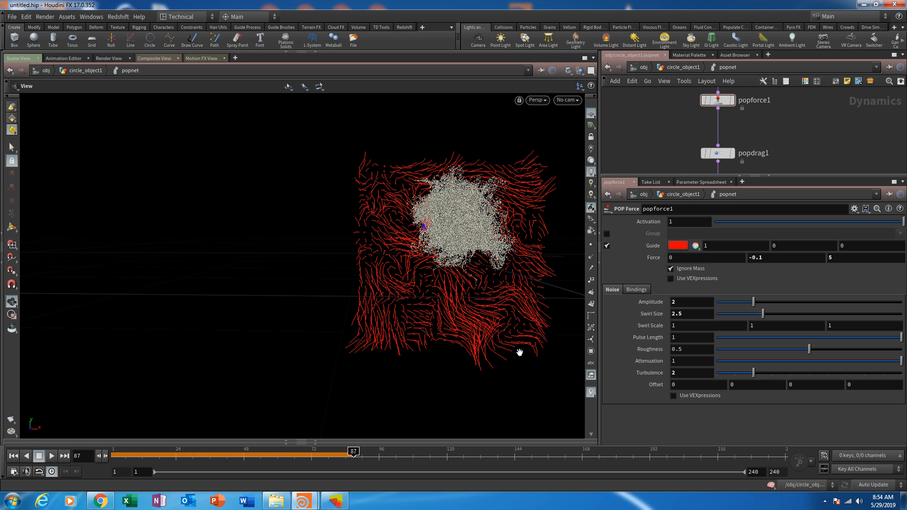
left_click(14, 455)
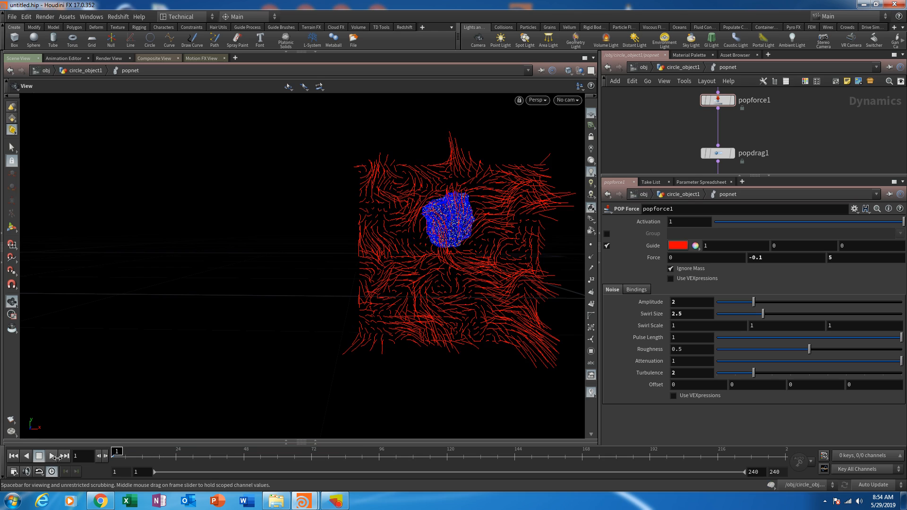
left_click(52, 456)
left_click_drag(447, 271, 431, 242)
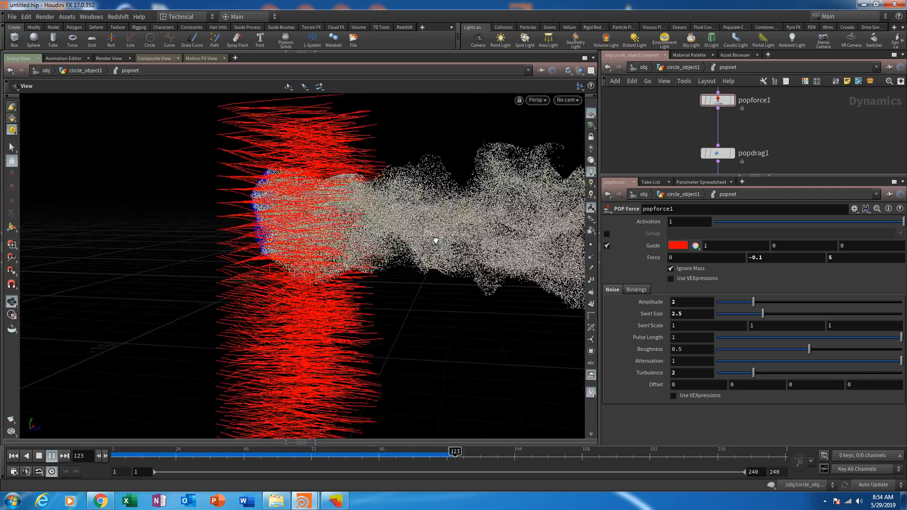
- Turn off popforce1's force guide, view the particle stream, and rewind to frame 1
left_click(607, 246)
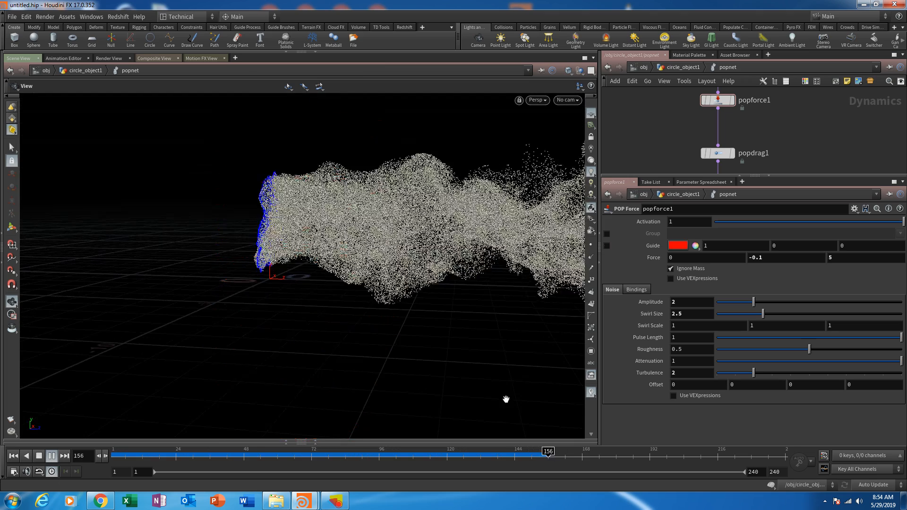
left_click_drag(419, 309, 422, 321)
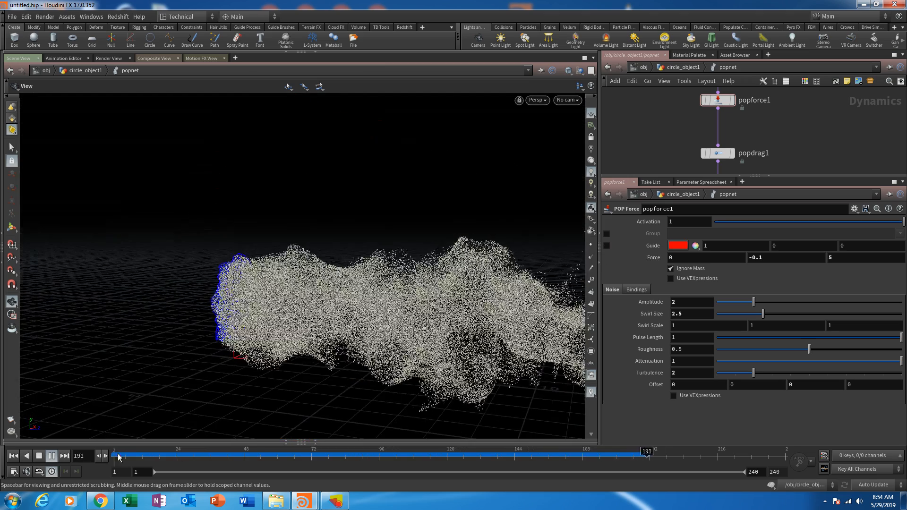
left_click_drag(151, 455, 86, 466)
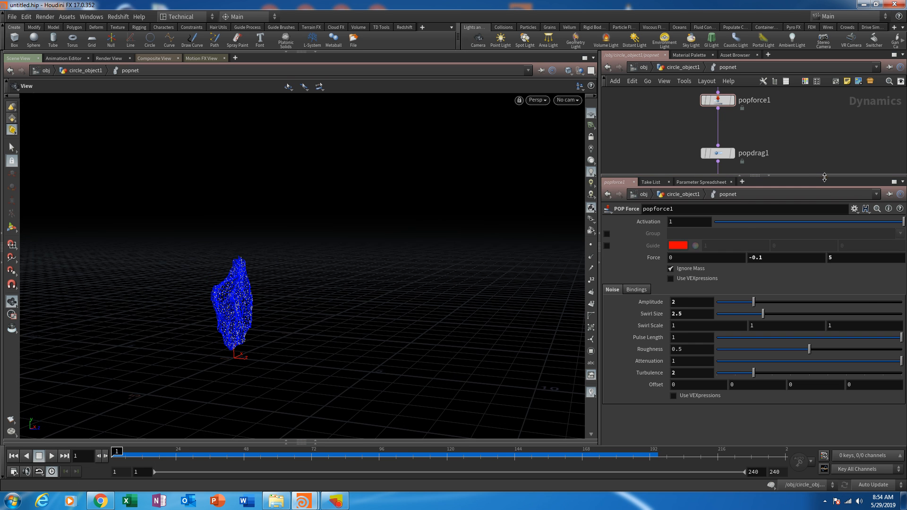
- Enlarge the network area and insert a POP Color node between popdrag1 and wire_pops_into_here
left_click_drag(824, 177, 824, 288)
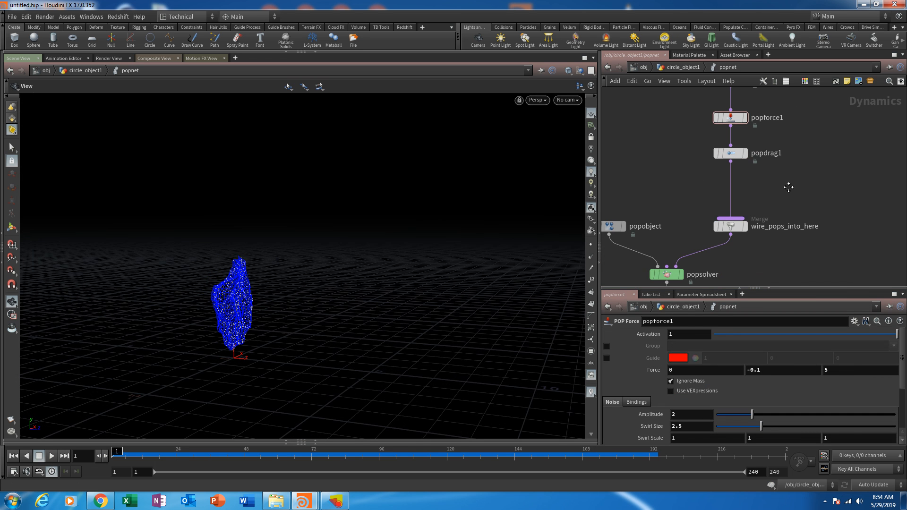
key("Tab")
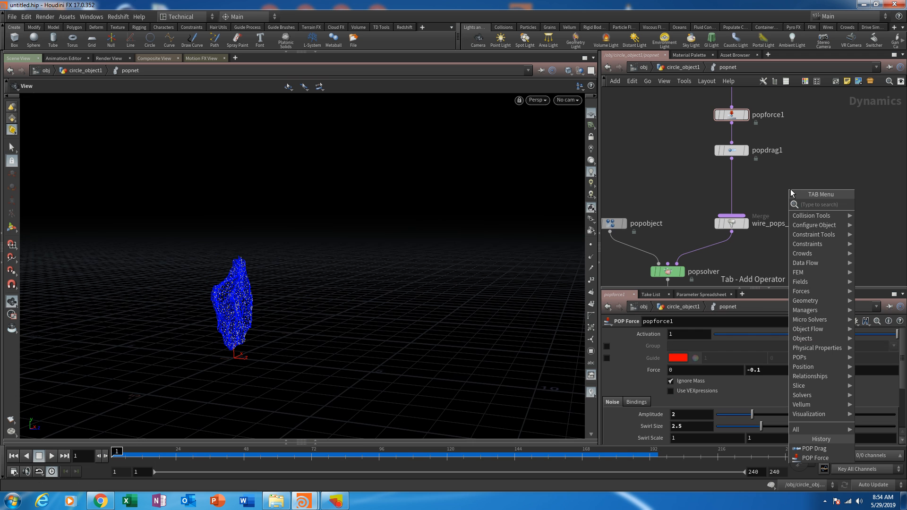
type("popcol")
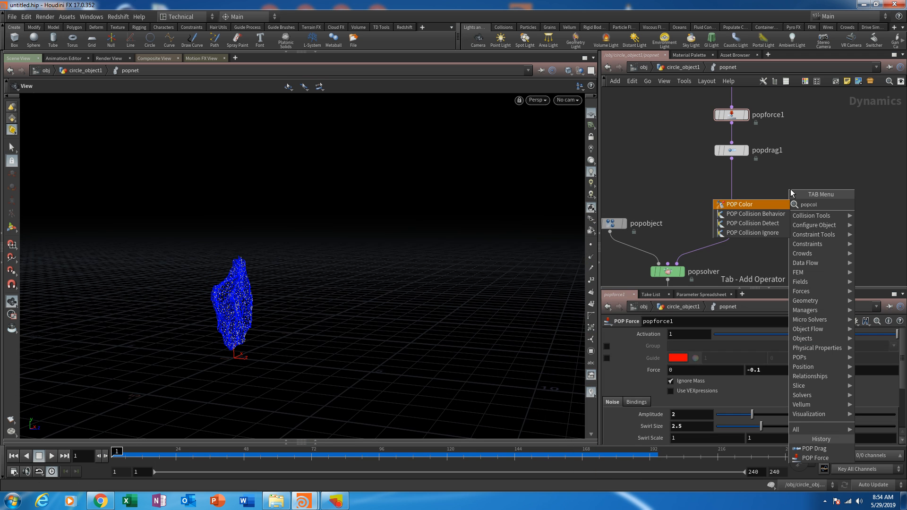
left_click(773, 205)
left_click(747, 188)
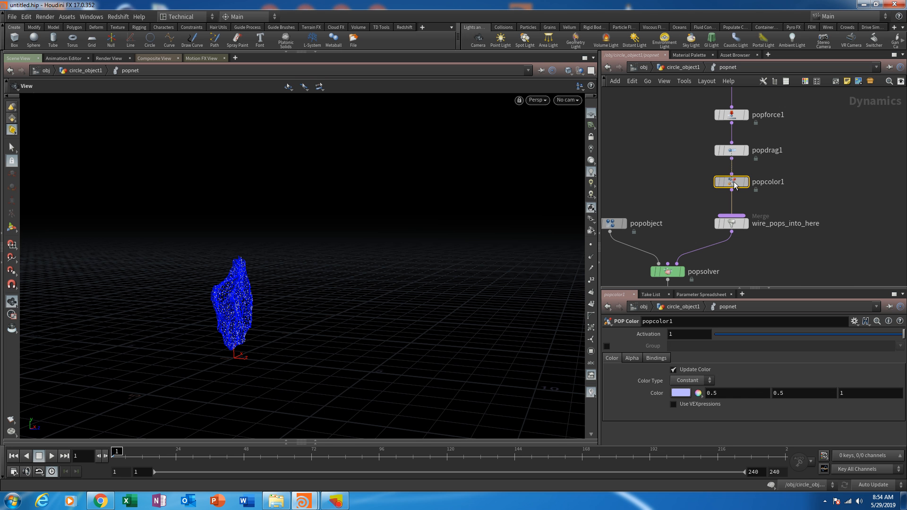
- Play the simulation to view the constant particle color, and scrub to frame 69
left_click(51, 456)
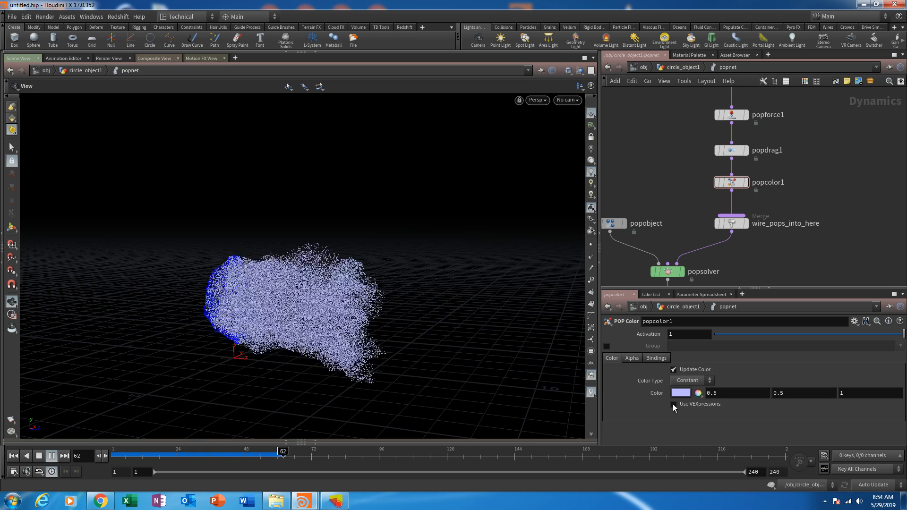
left_click_drag(427, 394, 466, 359)
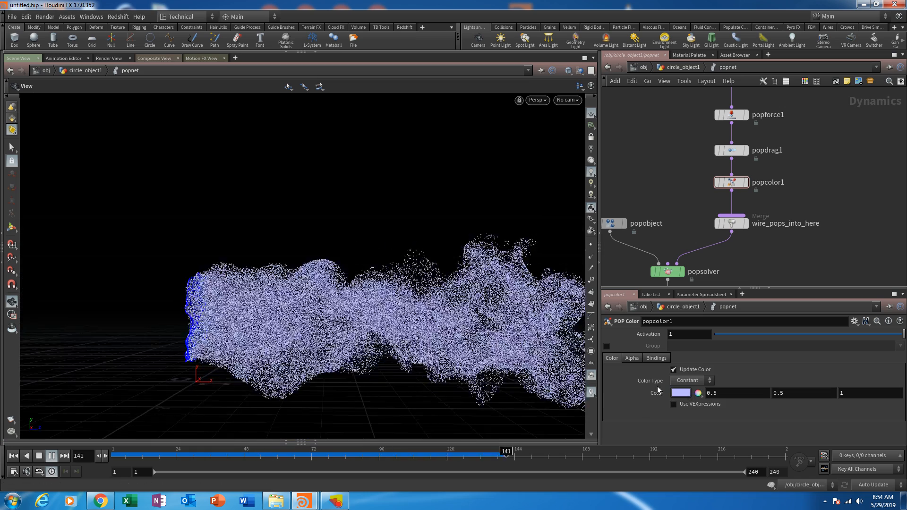
left_click(304, 463)
- Set popcolor1's Color Type to Ramp and replay the simulation from frame 1
left_click(690, 382)
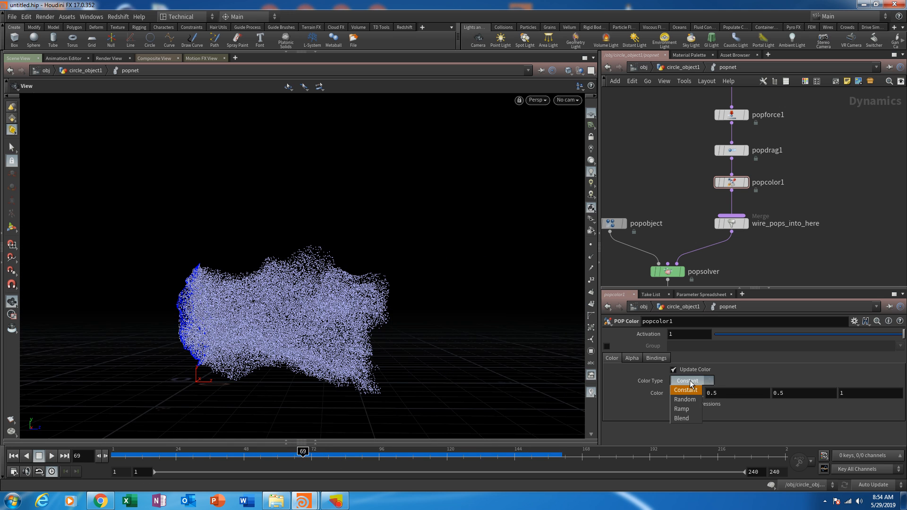
left_click(685, 408)
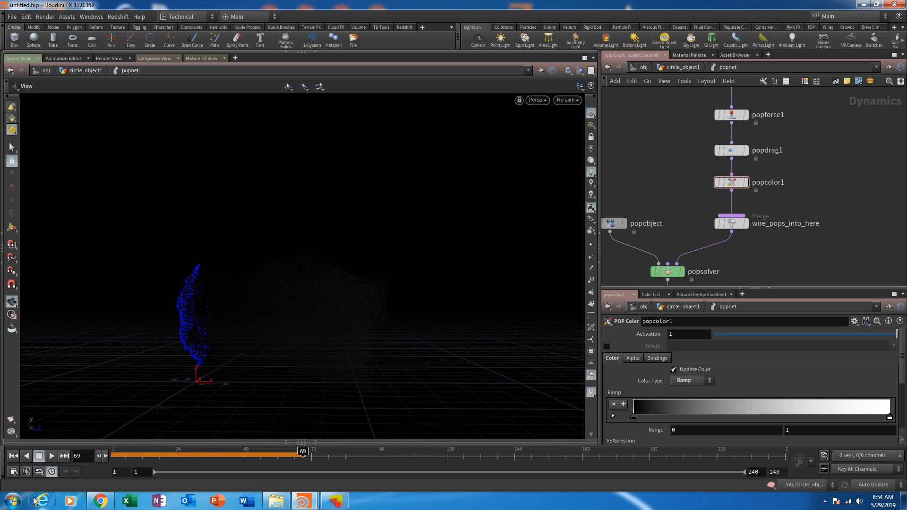
left_click_drag(130, 462, 114, 461)
left_click(52, 459)
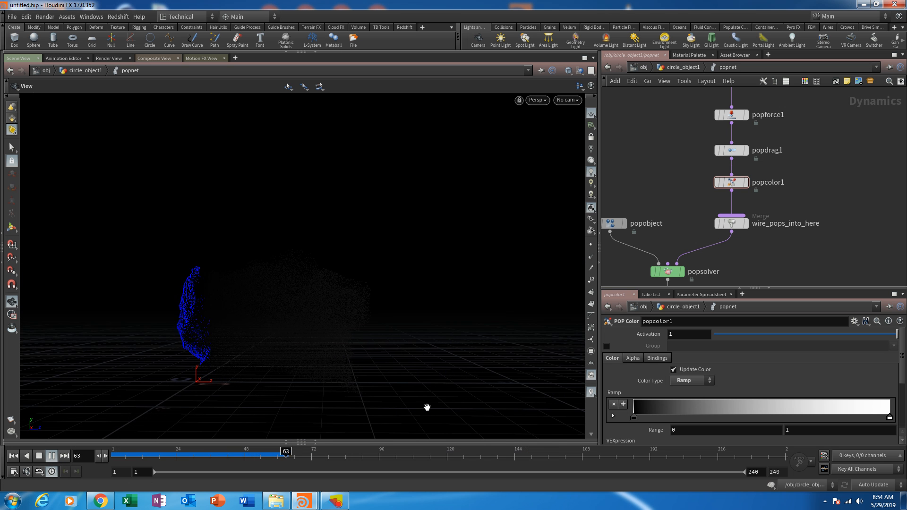
- Check source_first_input's birth and life expectancy settings, scrub to frame 141, and reopen popcolor1's parameters
middle_click_drag(823, 138, 811, 223)
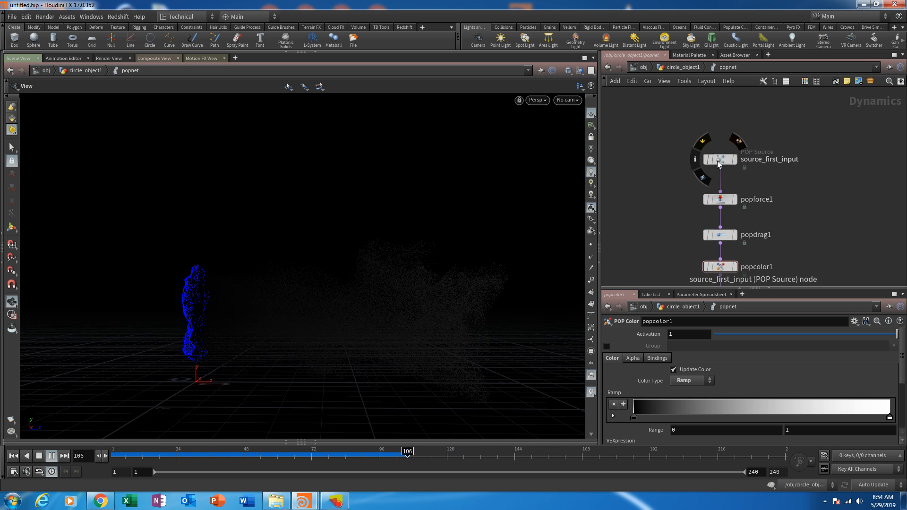
left_click(718, 160)
scroll(634, 359, "down", 1)
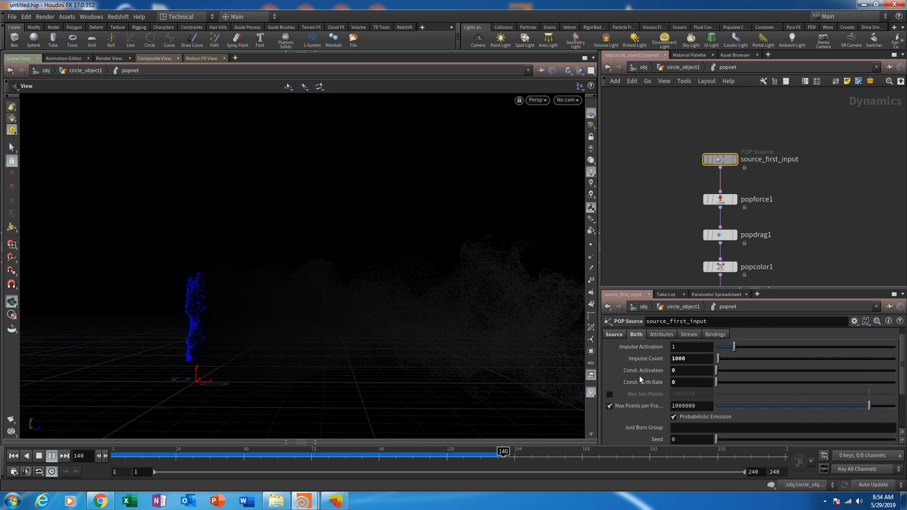
scroll(639, 376, "down", 1)
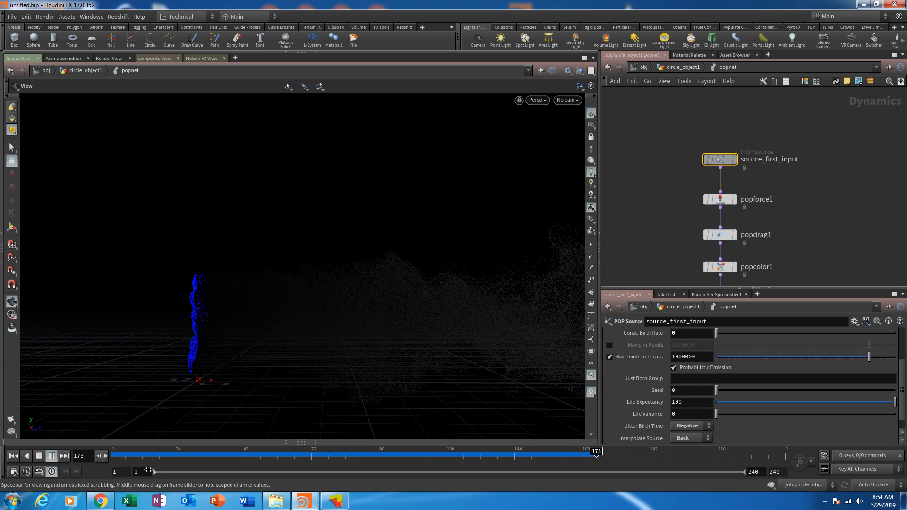
left_click_drag(127, 458, 506, 456)
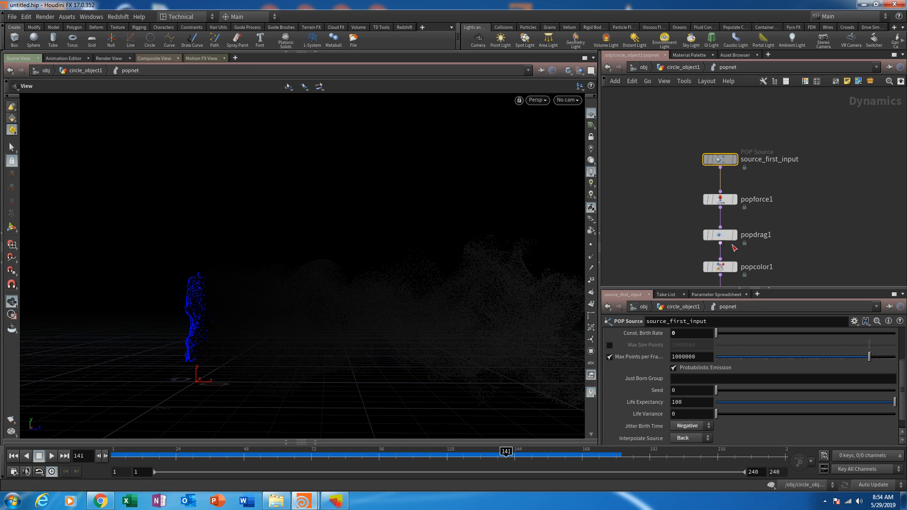
left_click(720, 267)
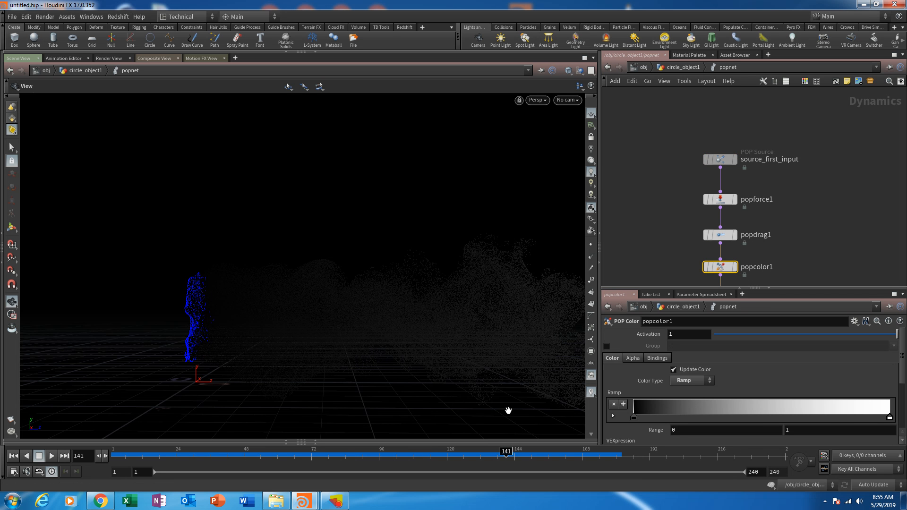
- Set source_first_input's Life Expectancy to 6 and Life Variance to 0.1, and replay the simulation from frame 1
left_click(720, 160)
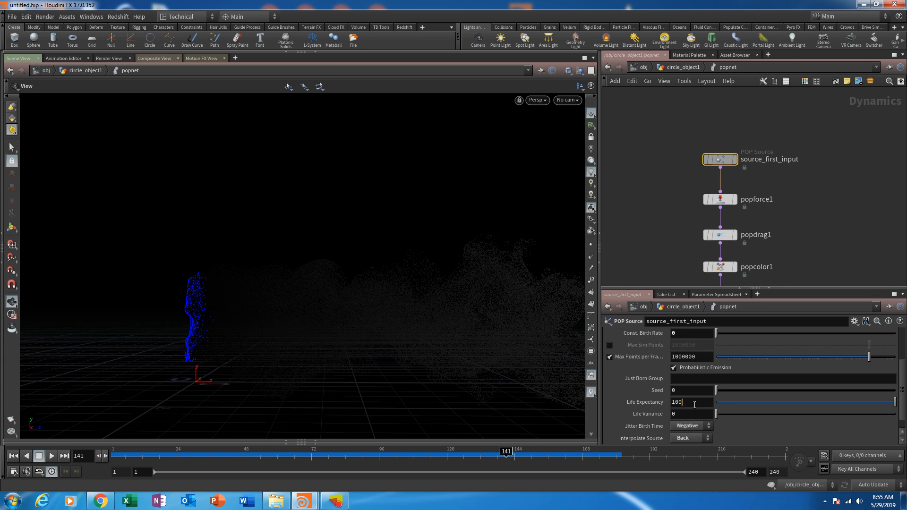
type("6")
key("Return")
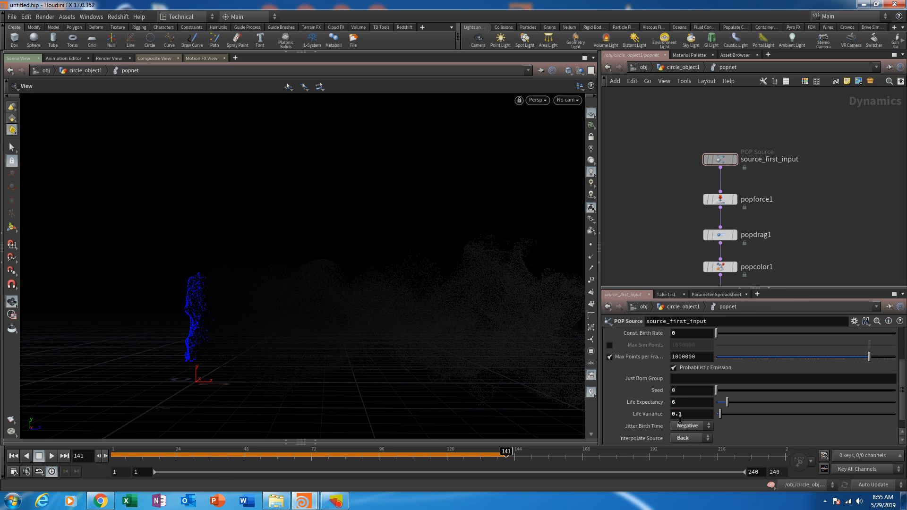
left_click(14, 456)
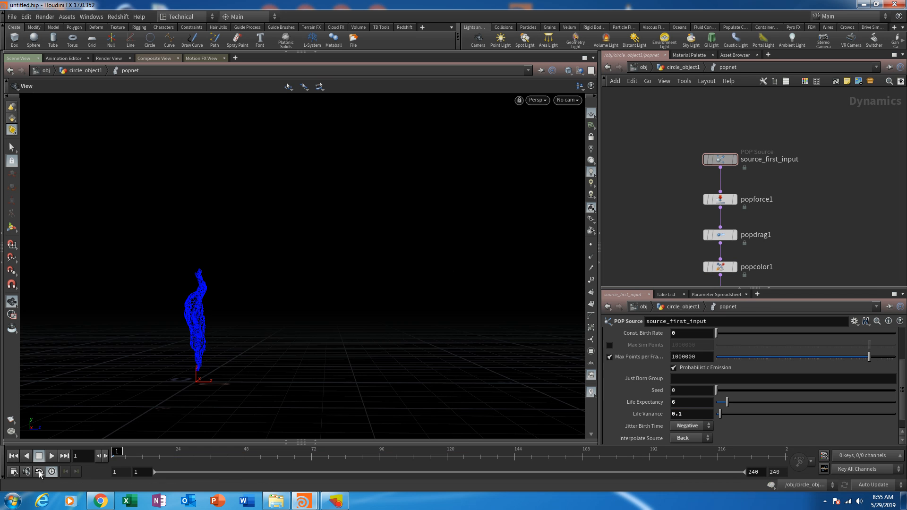
left_click(53, 455)
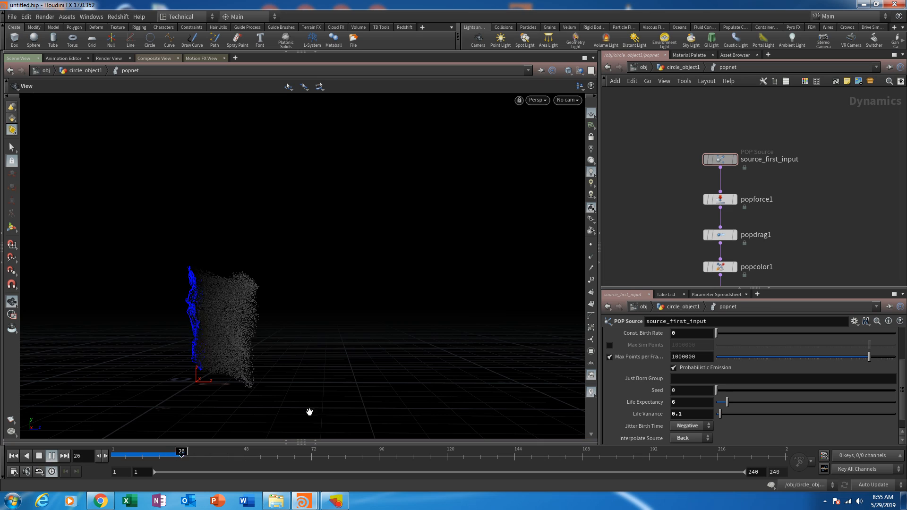
- Open popcolor1's ramp and VEXpression settings, examine the age-based coloring from several angles during playback, and return to frame 1
middle_click_drag(786, 211, 770, 124)
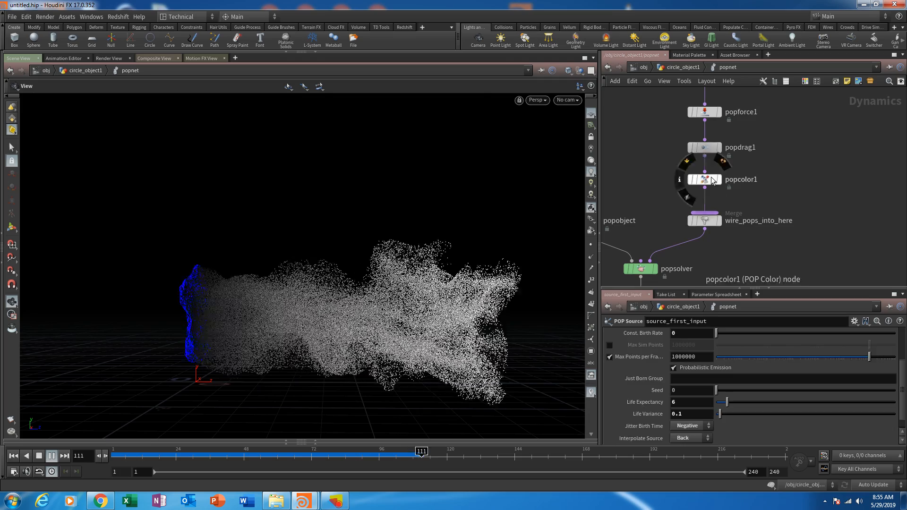
left_click(704, 179)
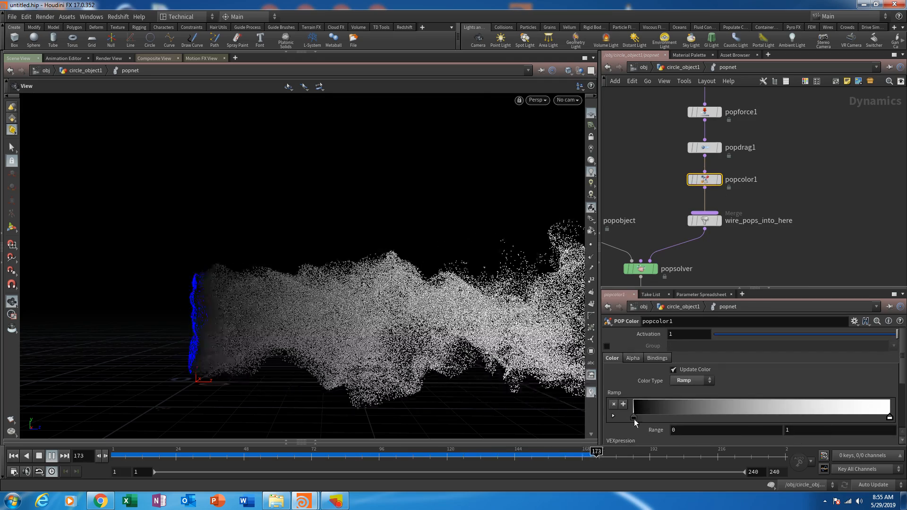
scroll(714, 379, "down", 2)
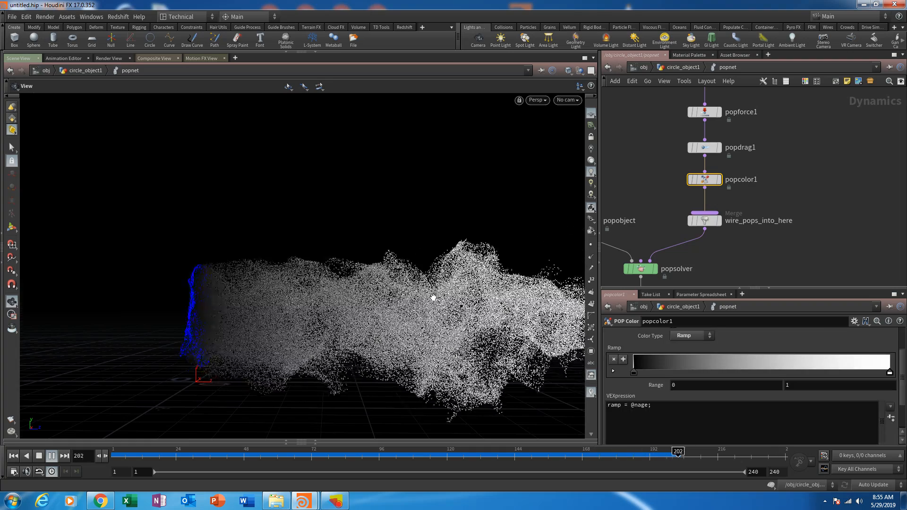
left_click_drag(432, 300, 425, 333)
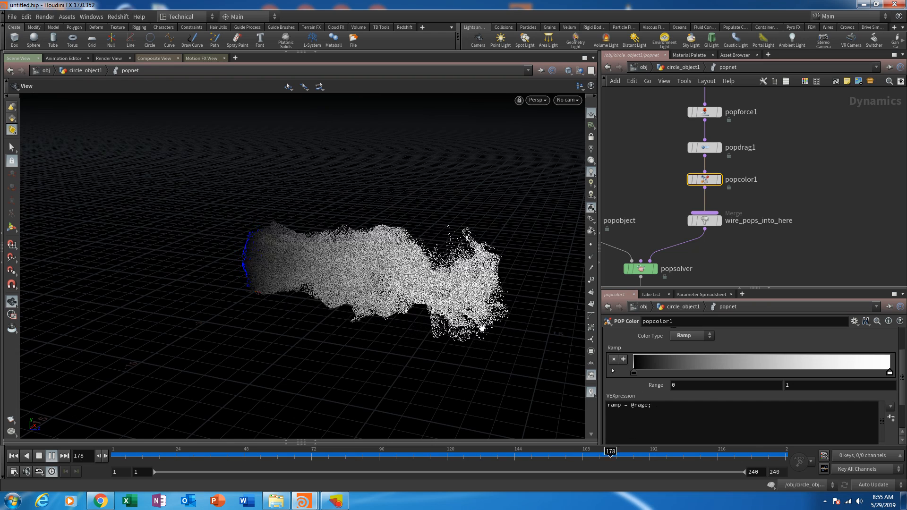
left_click_drag(386, 344, 404, 324)
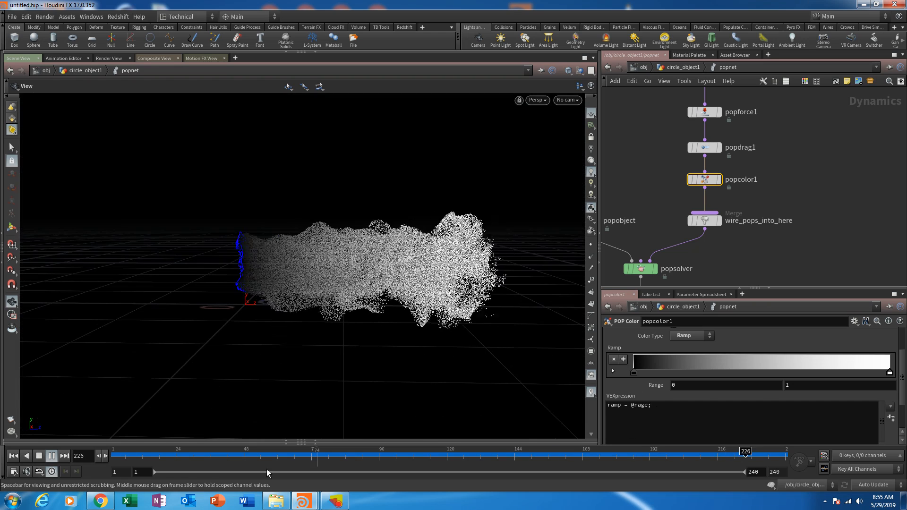
mouse_move(119, 457)
left_mouse_down()
mouse_move(482, 457)
mouse_move(102, 457)
left_mouse_up()
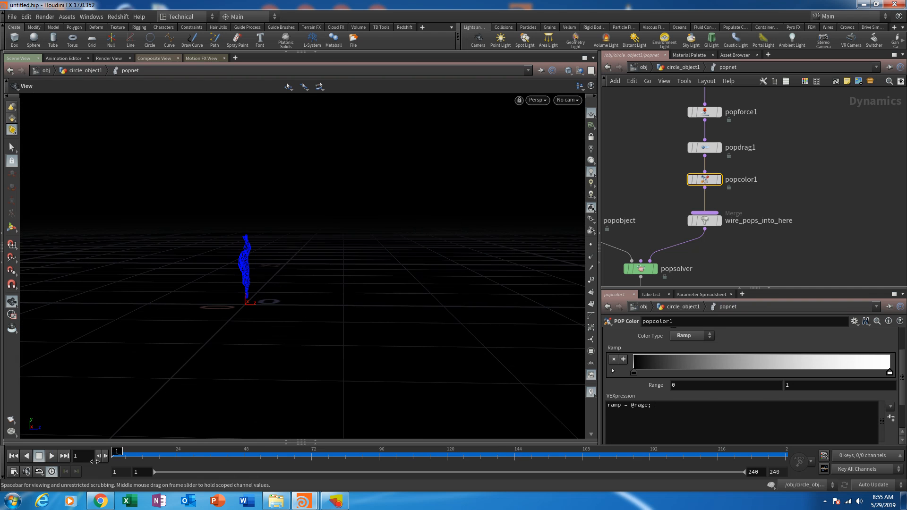
- Apply the Speed preset to popcolor1's VEXpression, play the simulation, and scrub back to frame 86
left_click(890, 407)
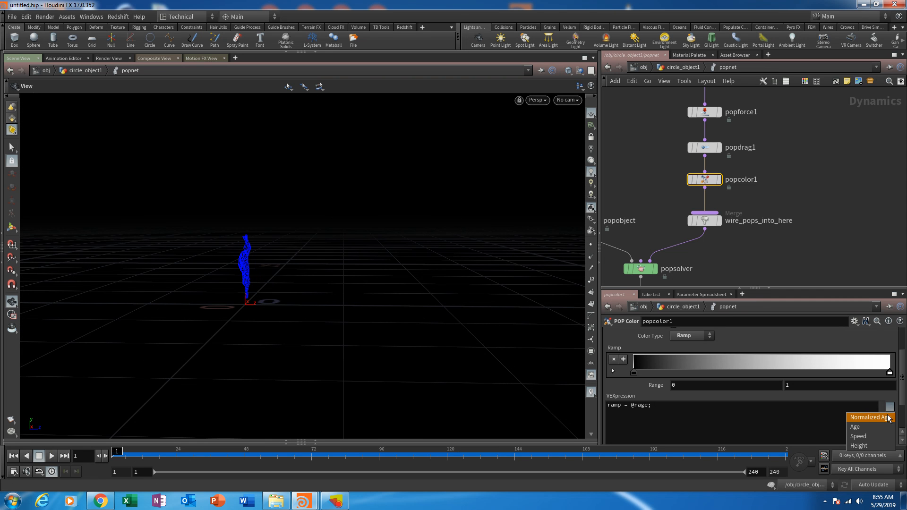
left_click(866, 435)
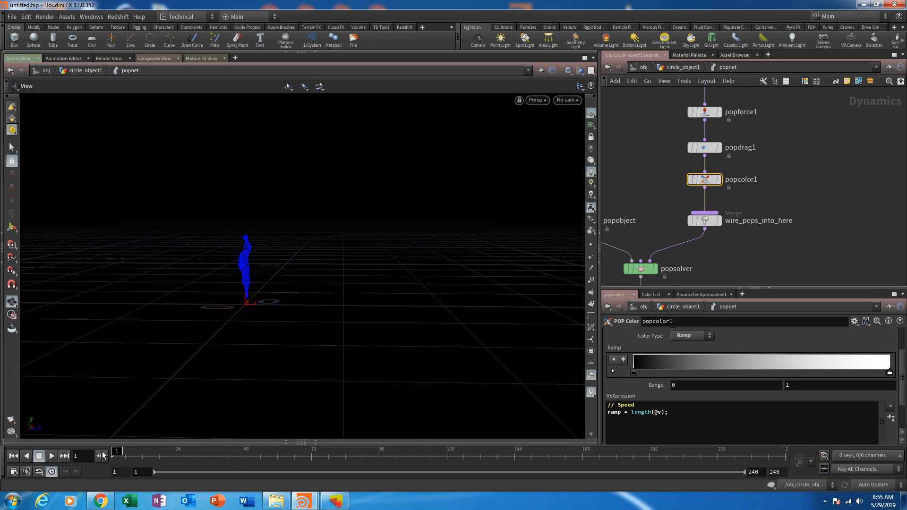
left_click(52, 456)
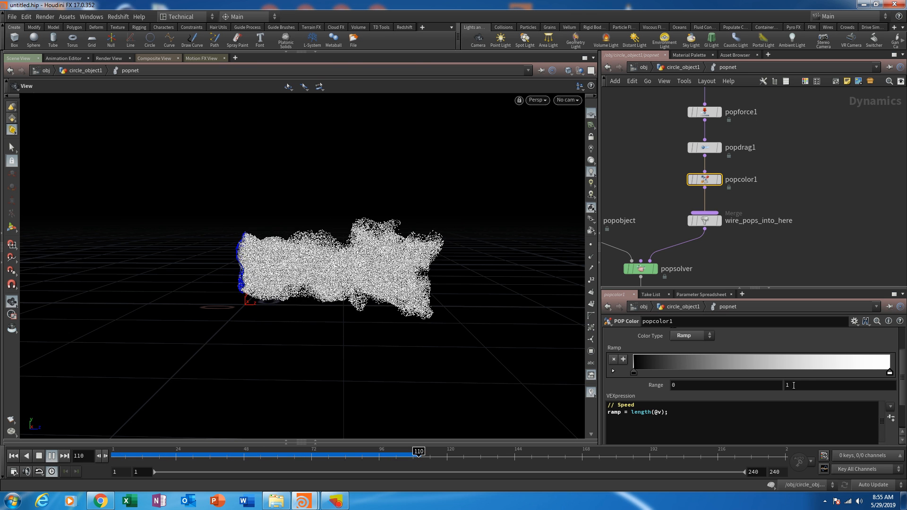
left_click_drag(397, 455, 350, 455)
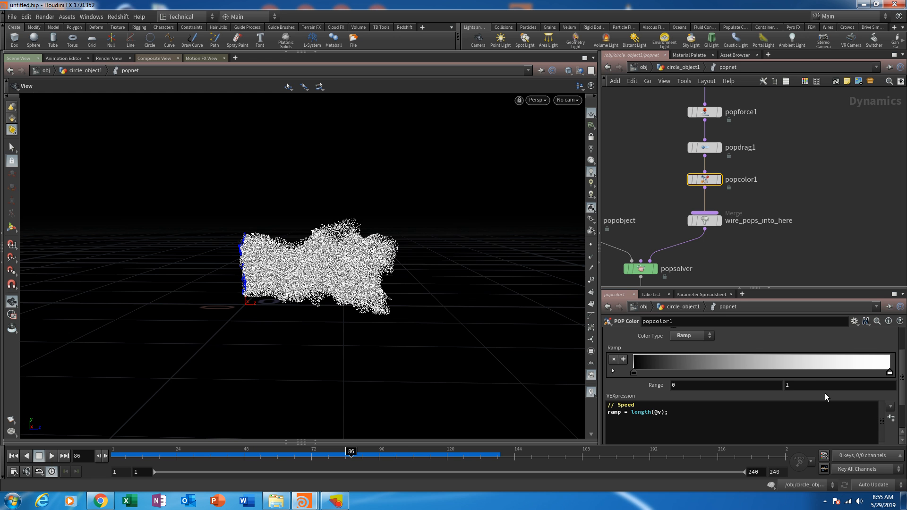
- Set popcolor1's ramp range maximum to 10, and try 2 before settling on 1 for the minimum
double_click(787, 385)
type("10")
key("Return")
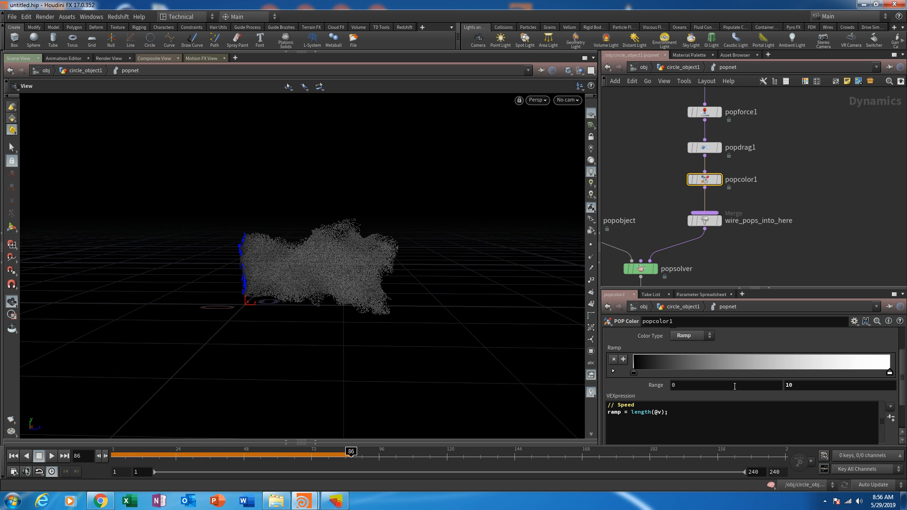
left_click(692, 384)
key("Return")
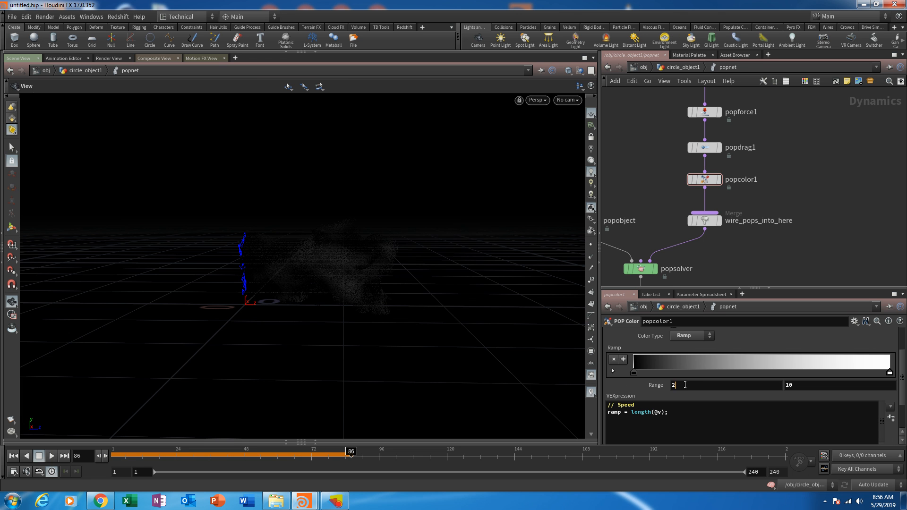
left_click_drag(685, 385, 662, 385)
type("1")
key("Return")
- Try 7.5 and 5 as popcolor1's ramp range maximum, and replay the simulation from frame 1
left_click_drag(806, 383, 691, 393)
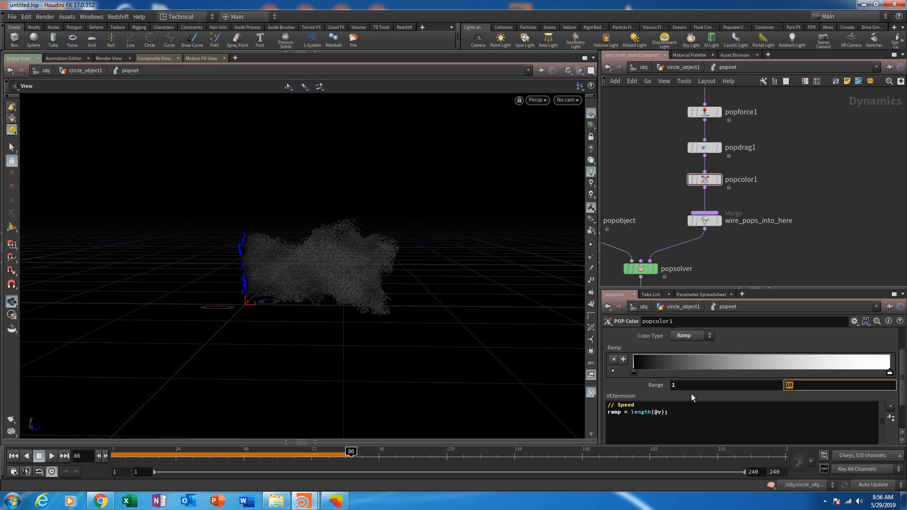
type("7.5")
key("Return")
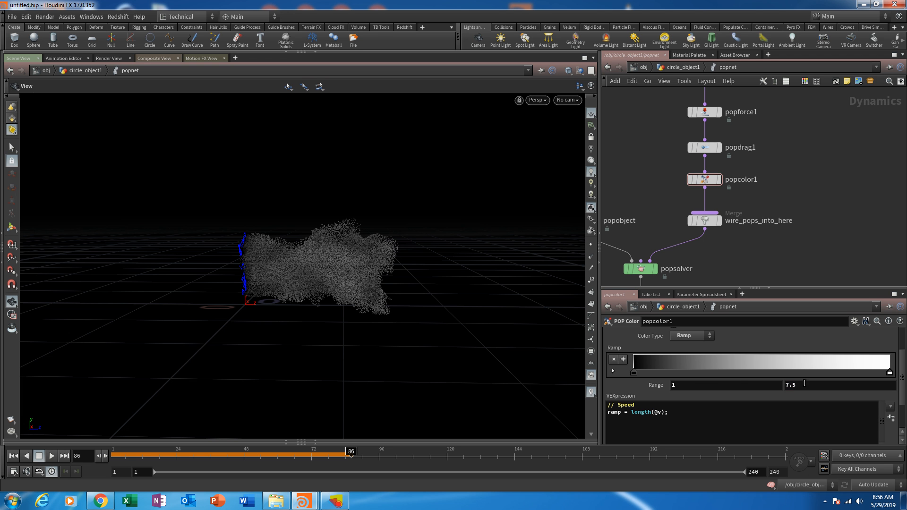
left_click_drag(804, 384, 695, 370)
type("5")
key("Return")
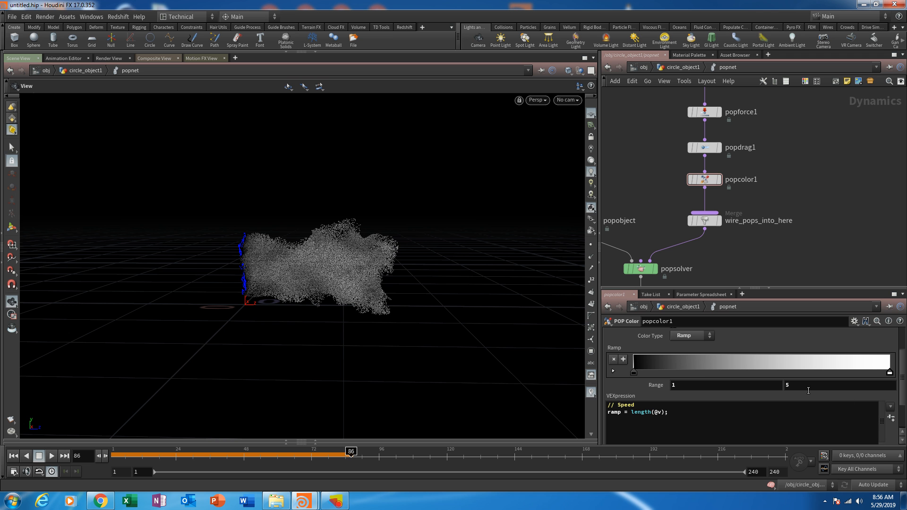
left_click(14, 457)
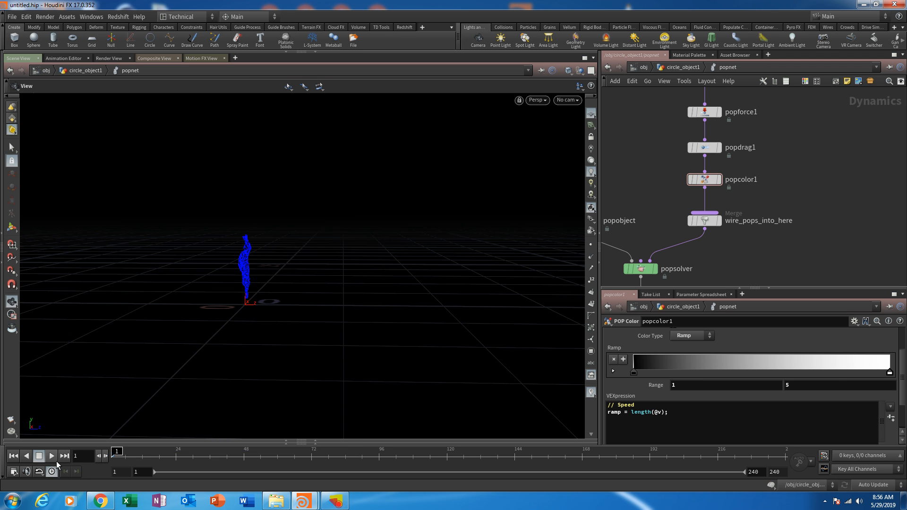
left_click(53, 458)
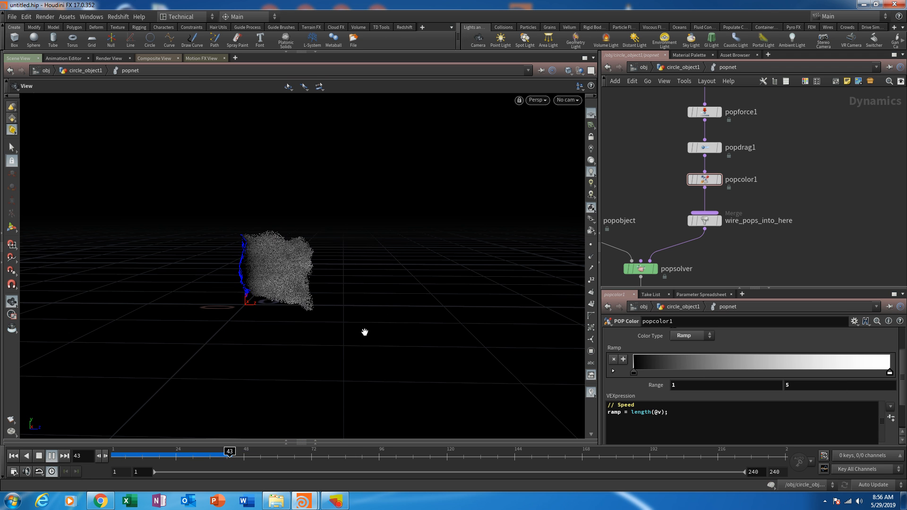
mouse_move(364, 332)
left_mouse_down()
mouse_move(395, 299)
mouse_move(310, 340)
mouse_move(100, 289)
mouse_move(355, 286)
mouse_move(324, 309)
mouse_move(364, 281)
mouse_move(334, 279)
mouse_move(403, 282)
mouse_move(348, 379)
mouse_move(381, 330)
mouse_move(360, 328)
left_mouse_up()
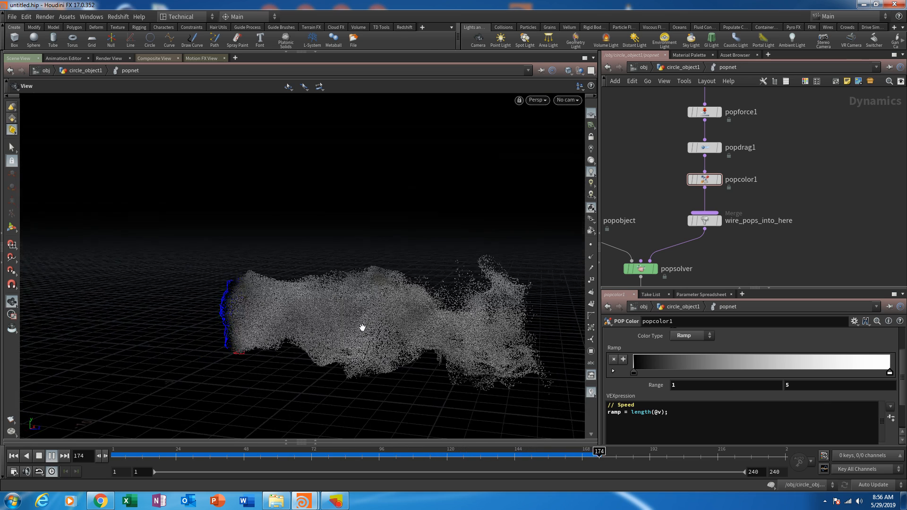
- Set popcolor1's ramp range maximum to 3.5 and check the particle coloring during playback
left_click(837, 385)
type("3.5")
key("Return")
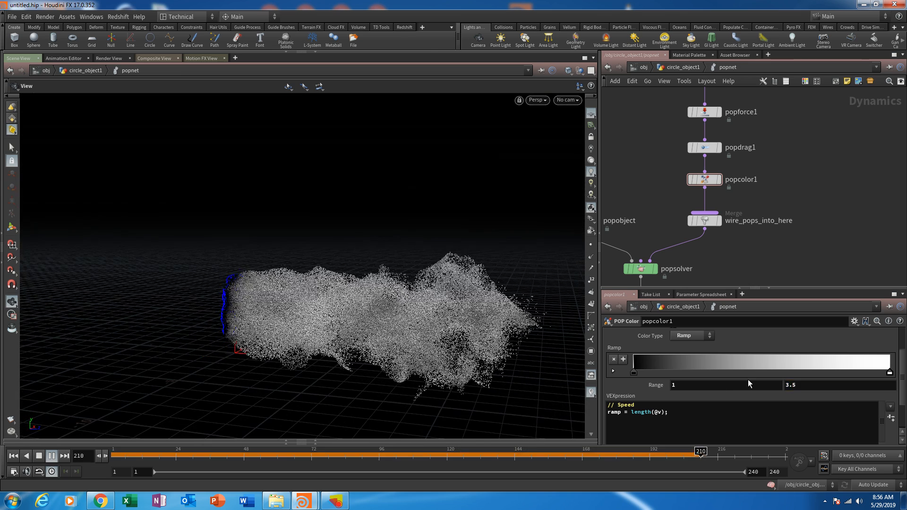
left_click(690, 384)
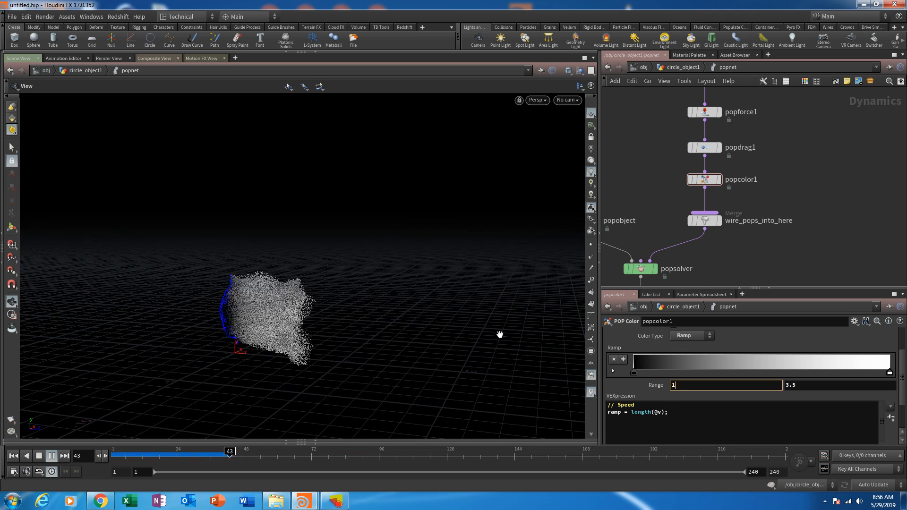
left_click_drag(498, 334, 423, 315)
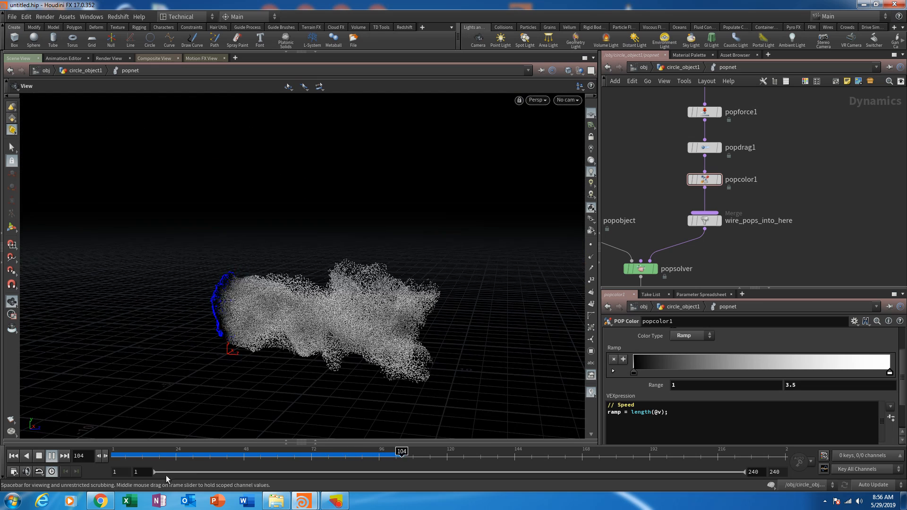
- Set the ramp's starting color to purple (RGB 0.25, 0, 0.5), replay the simulation, and return to frame 1
double_click(634, 372)
left_click(723, 333)
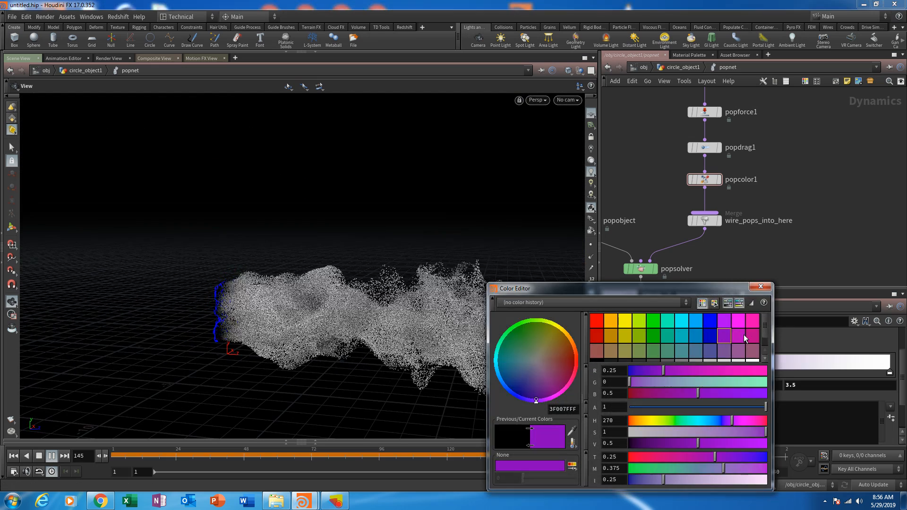
left_click(760, 287)
left_click(39, 455)
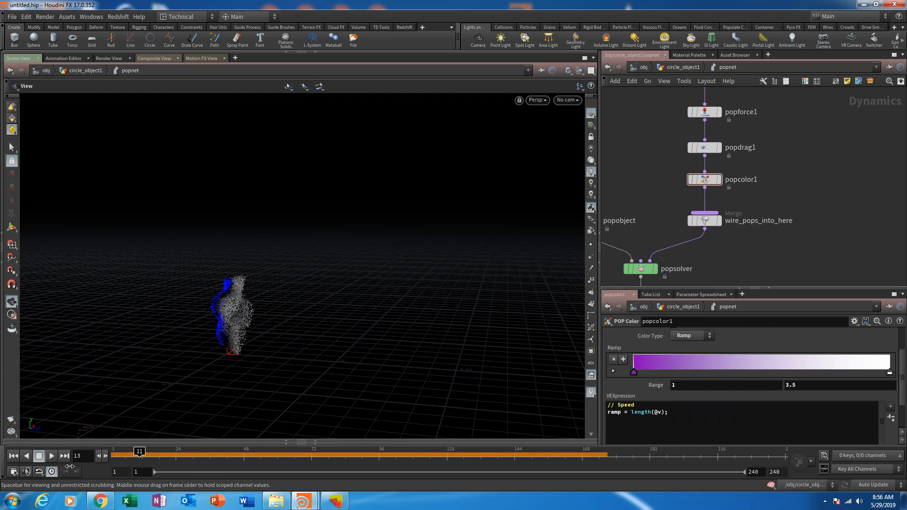
left_click(52, 456)
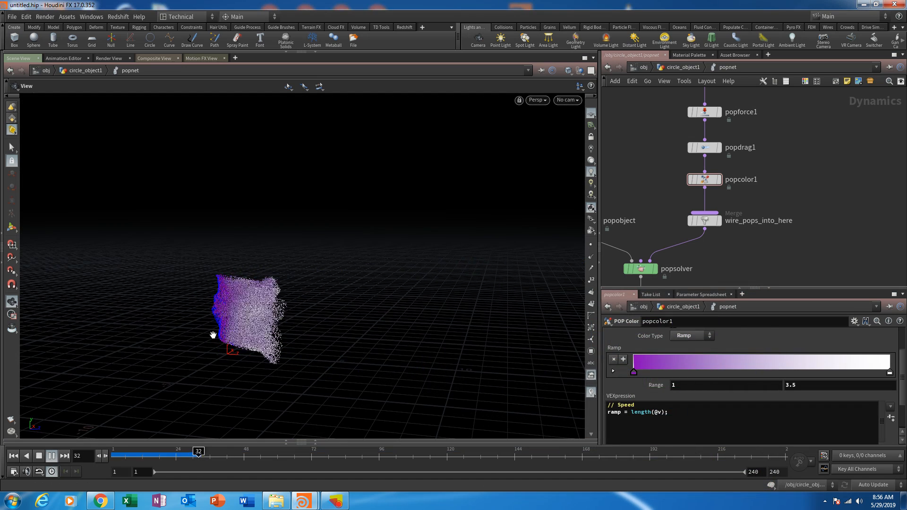
left_click(16, 455)
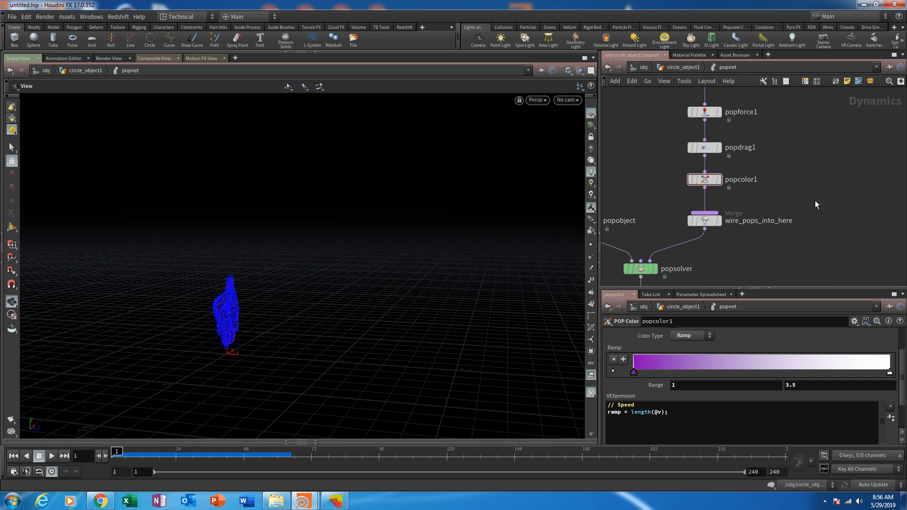
- Add a Ground Plane node beside popsolver in the popnet network
middle_click_drag(753, 263, 845, 154)
scroll(803, 163, "down", 3)
left_click_drag(713, 180, 707, 252)
scroll(761, 206, "up", 3)
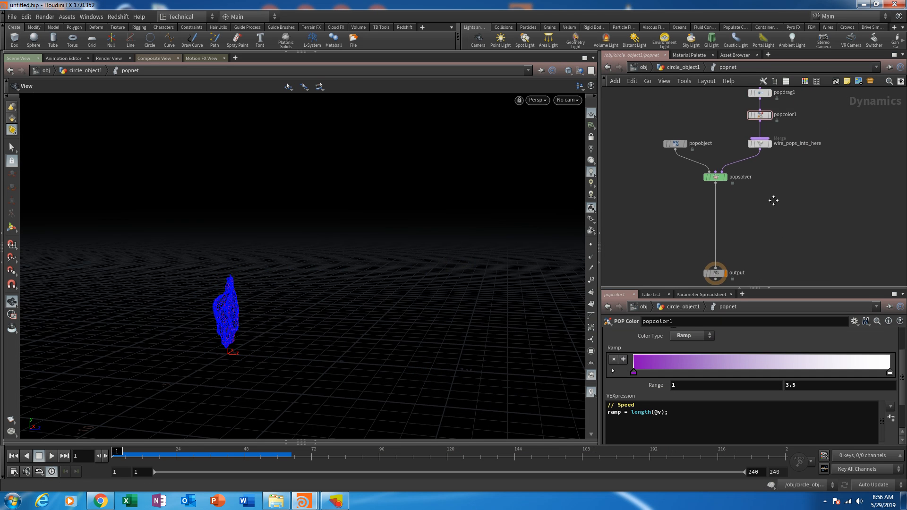
middle_click_drag(769, 198, 835, 206)
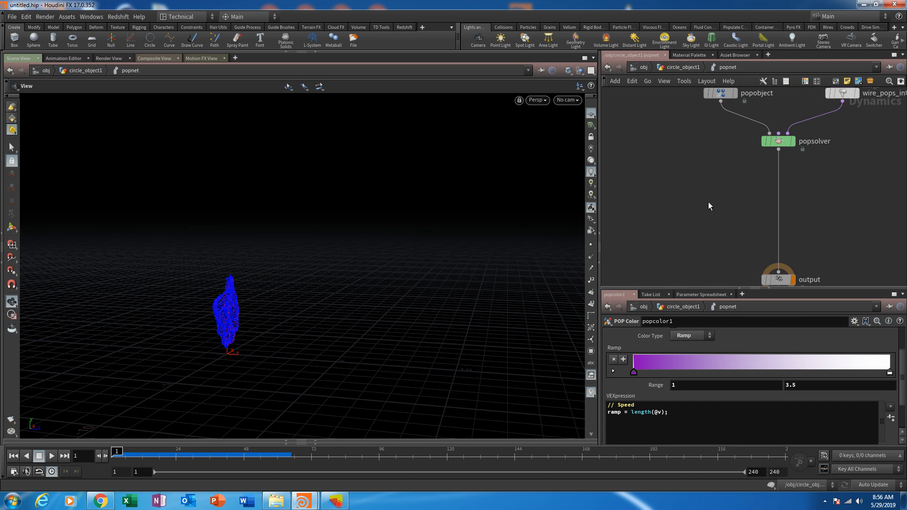
key("Tab")
type("ground")
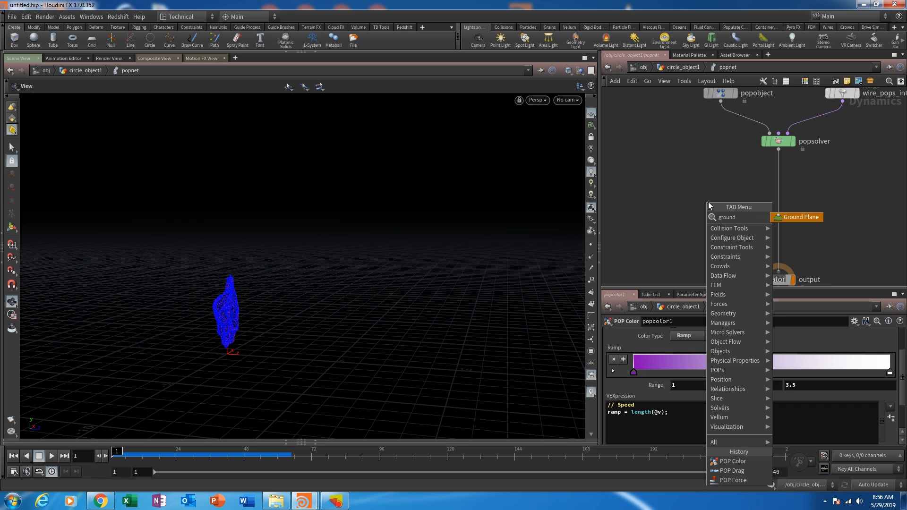
key("Return")
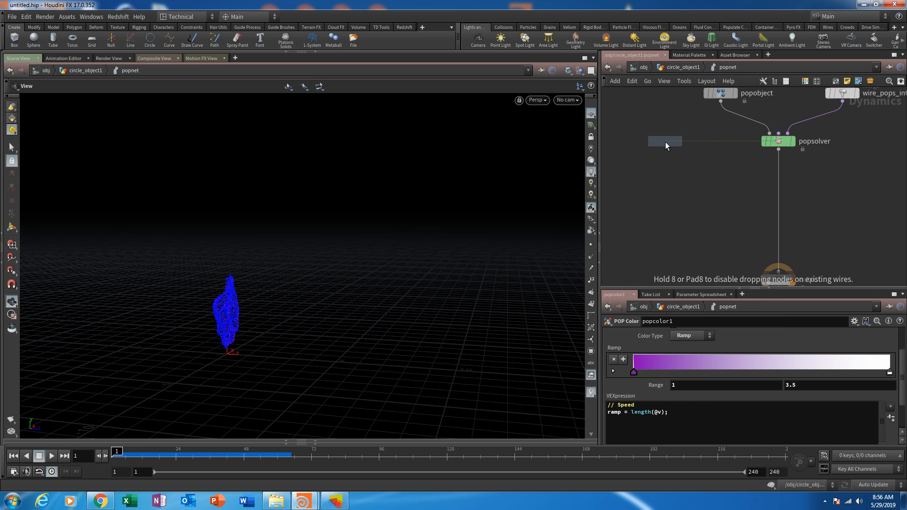
left_click(665, 142)
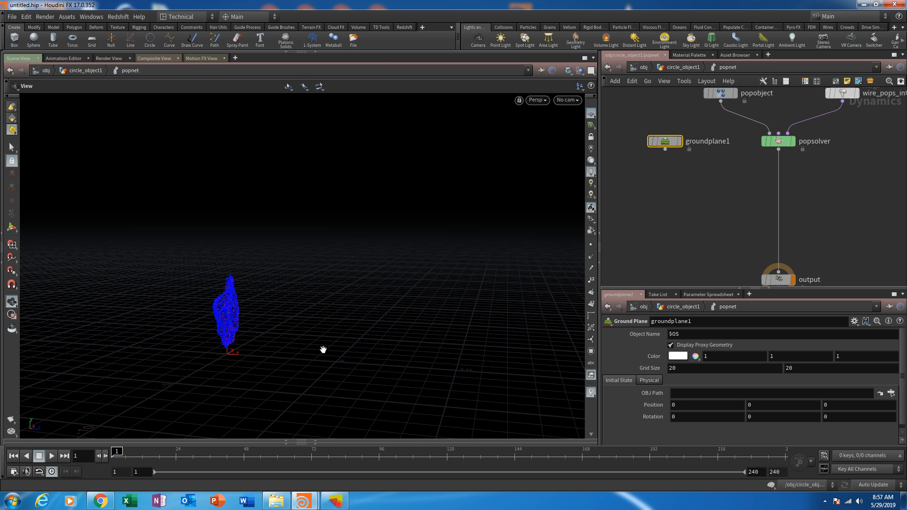
middle_click_drag(791, 250, 675, 265)
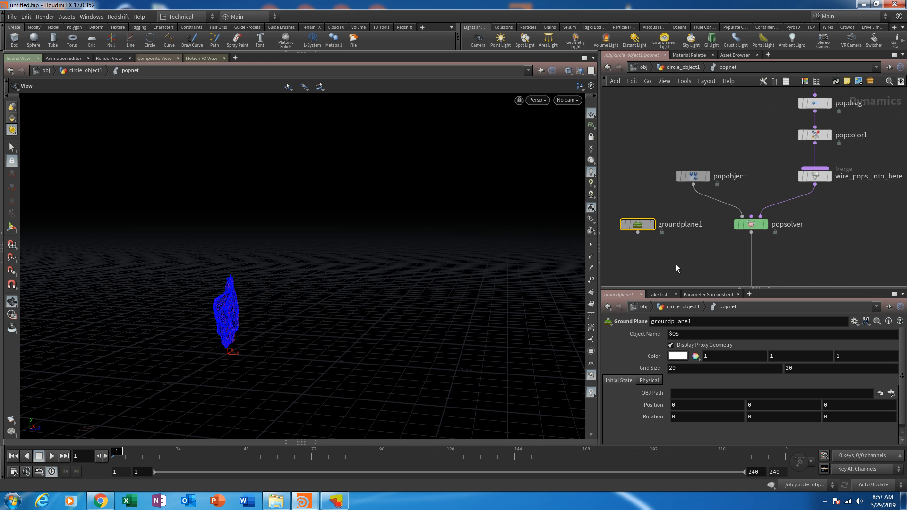
- Move the popobject node so it sits directly above groundplane1 in the popnet network
left_click_drag(695, 180, 684, 178)
middle_click_drag(625, 236, 641, 194)
middle_click_drag(709, 209, 728, 158)
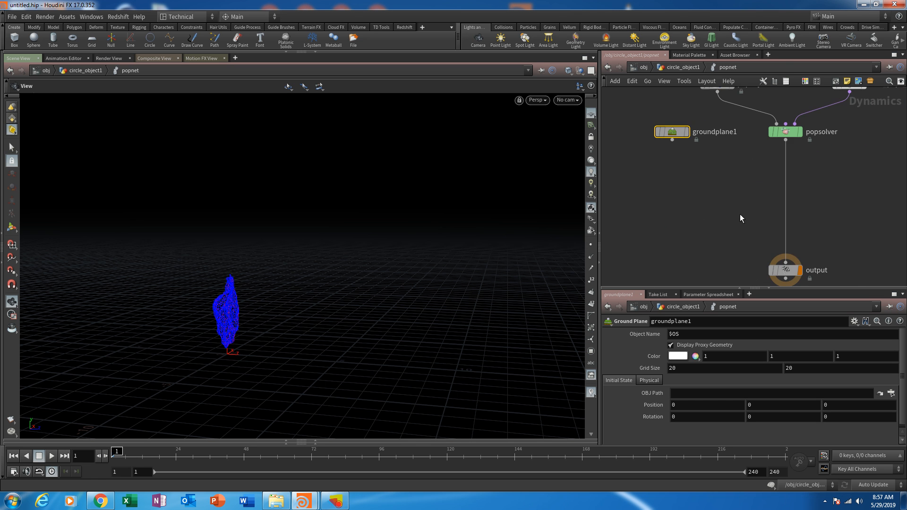
middle_click_drag(751, 245, 738, 256)
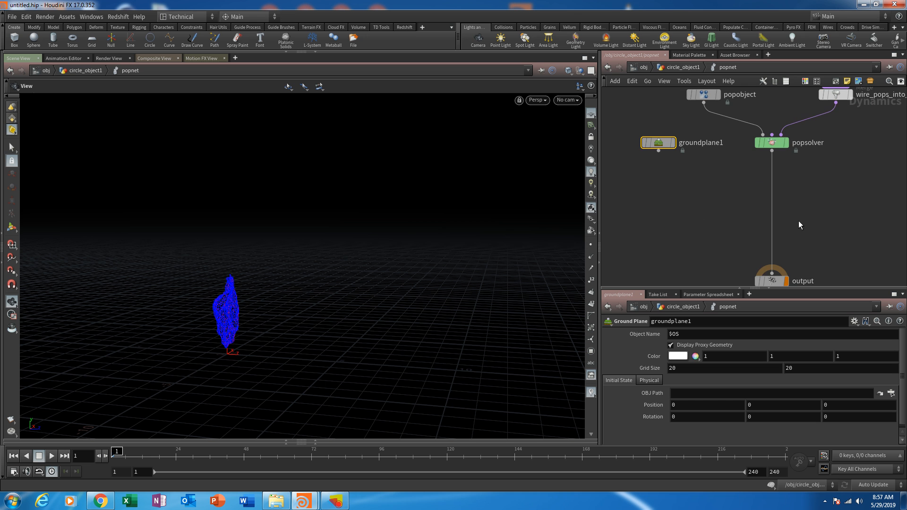
scroll(723, 222, "down", 5)
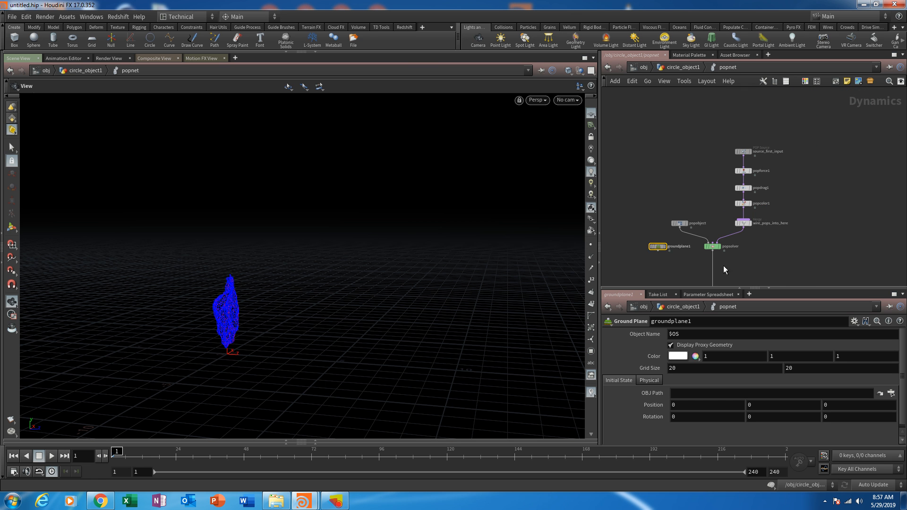
middle_click_drag(720, 218, 762, 223)
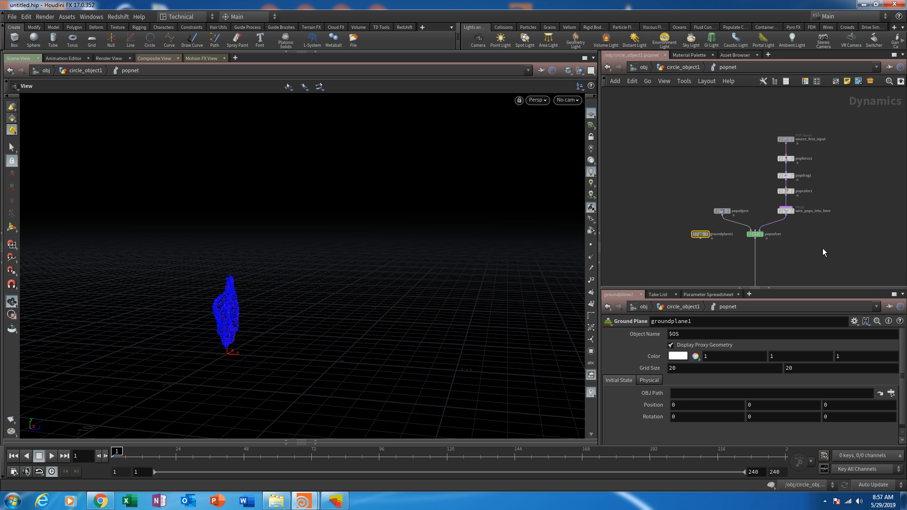
scroll(749, 211, "up", 4)
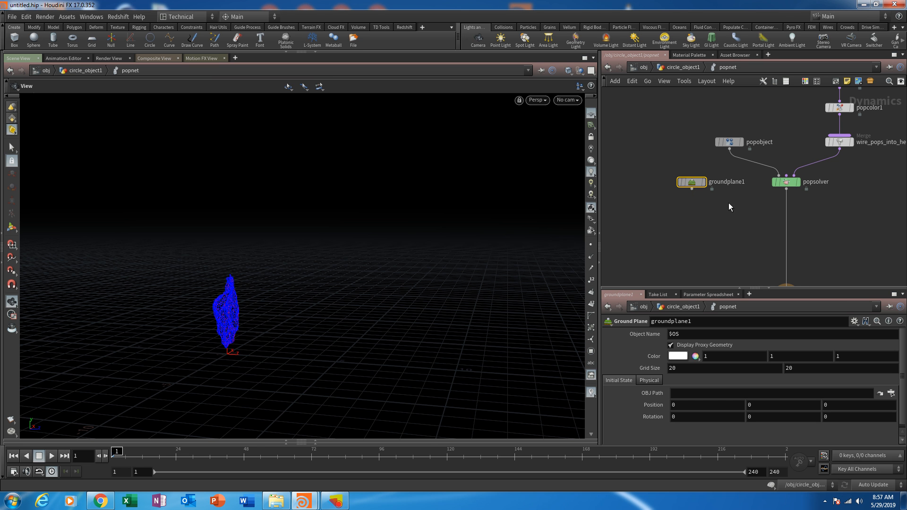
middle_click_drag(815, 230, 757, 199)
middle_click_drag(709, 223, 749, 263)
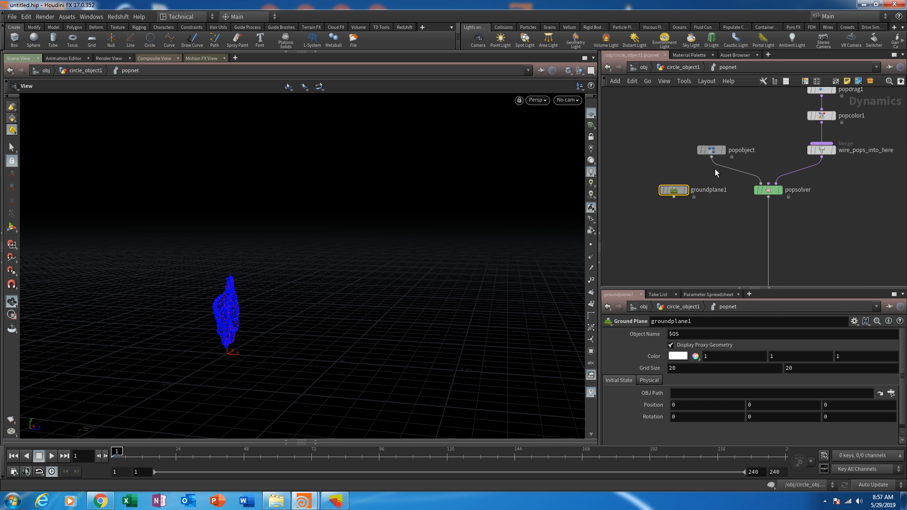
left_click_drag(713, 153, 676, 152)
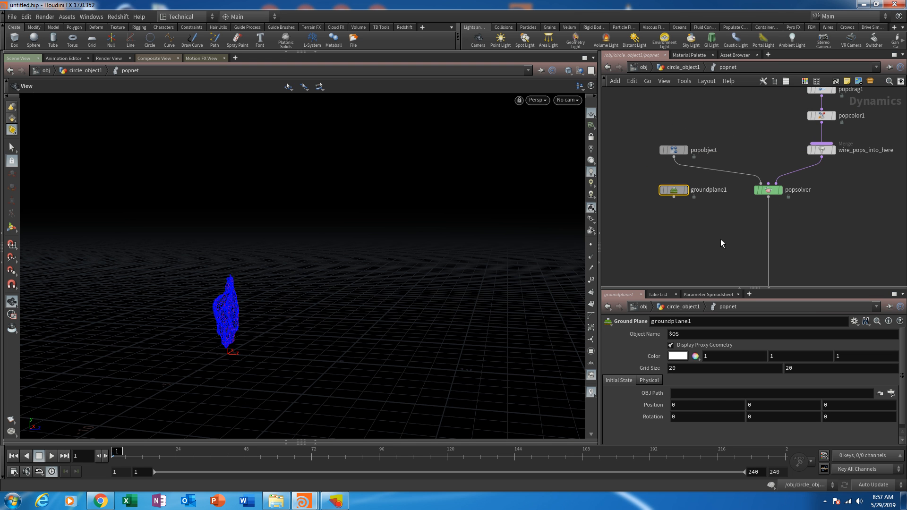
- Examine the popnet node chain from the particle source through popsolver down to the output node
middle_click_drag(829, 100, 821, 107)
scroll(842, 191, "down", 3)
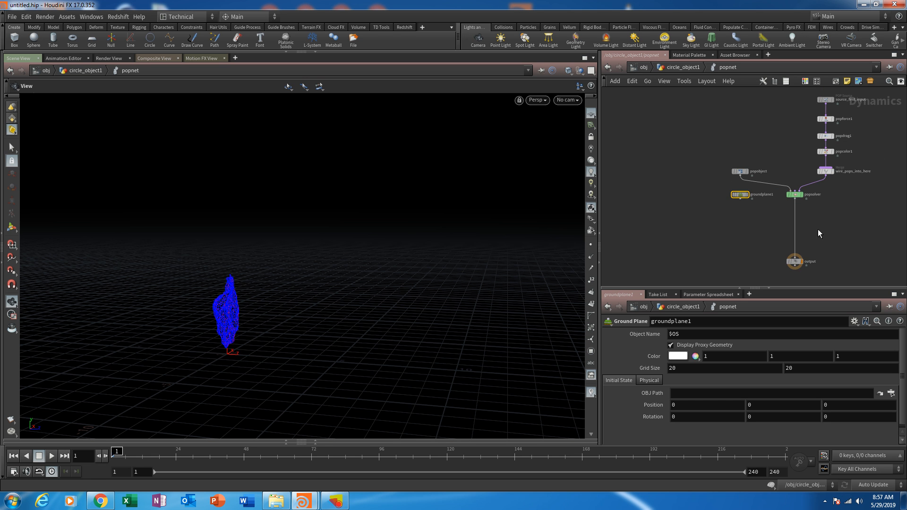
middle_click_drag(819, 233, 782, 268)
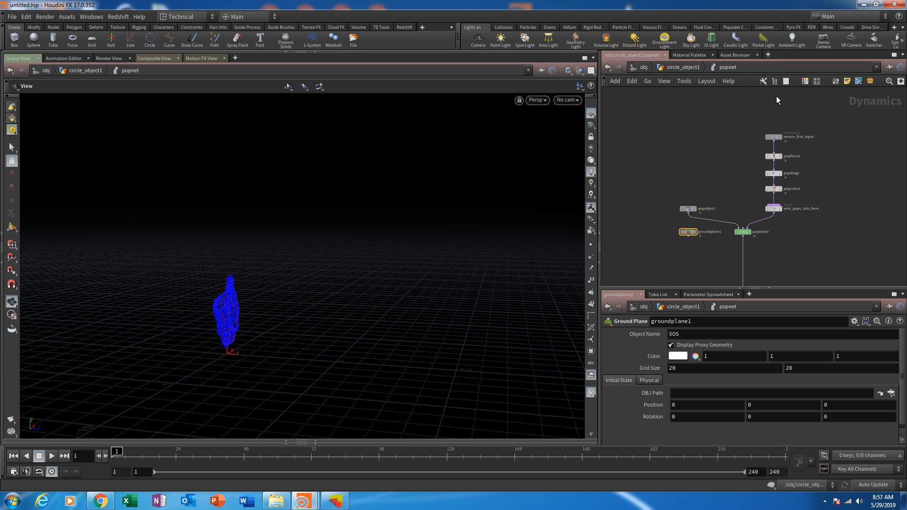
scroll(788, 236, "up", 2)
scroll(793, 223, "up", 1)
middle_click_drag(793, 223, 797, 188)
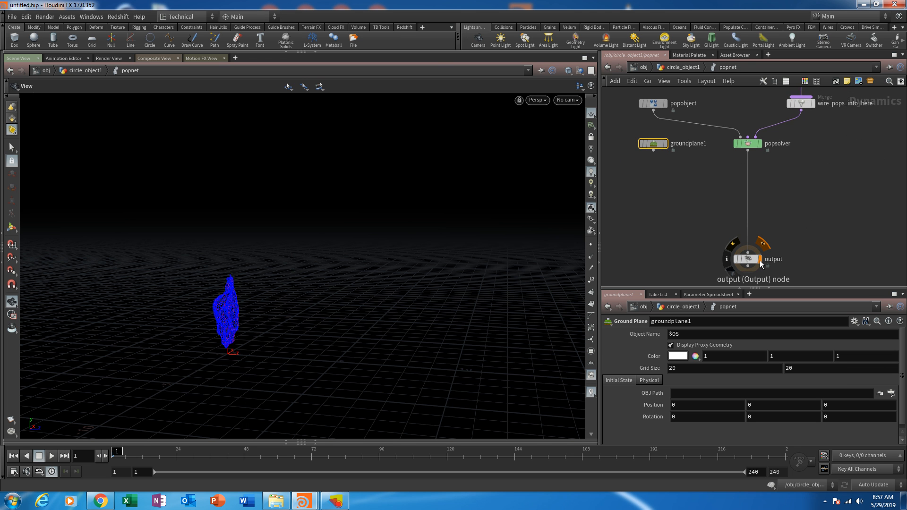
middle_click_drag(793, 191, 732, 296)
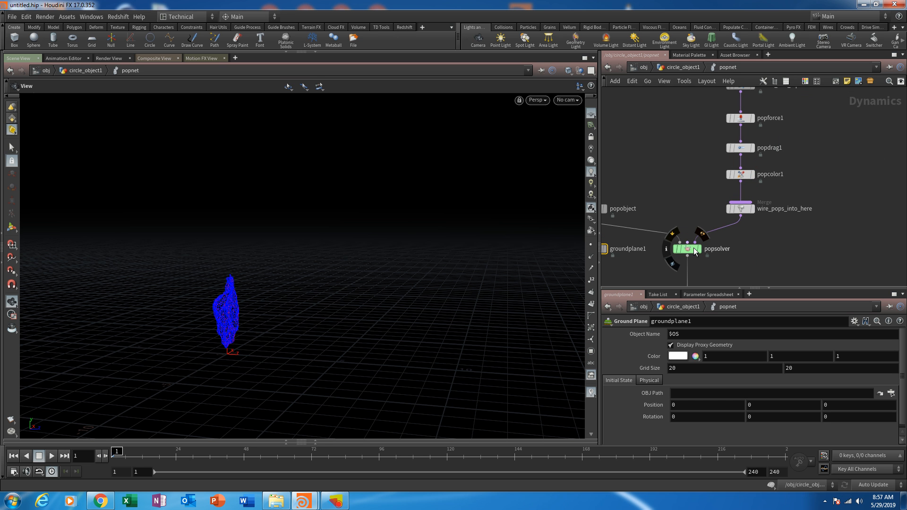
middle_click_drag(670, 217, 716, 163)
middle_click_drag(707, 243, 755, 204)
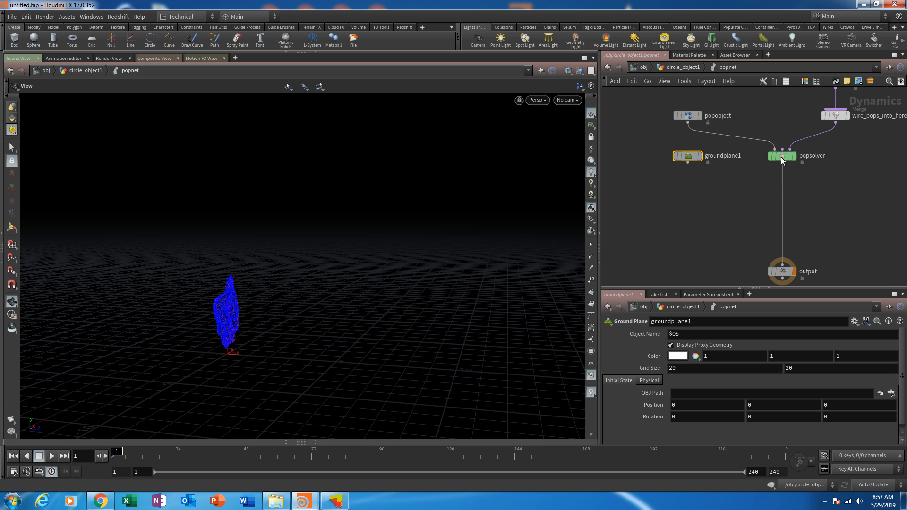
- Add a Merge node below groundplane1 and popsolver, beside the wire leading to the output node
middle_click_drag(756, 215, 741, 213)
left_click(735, 213)
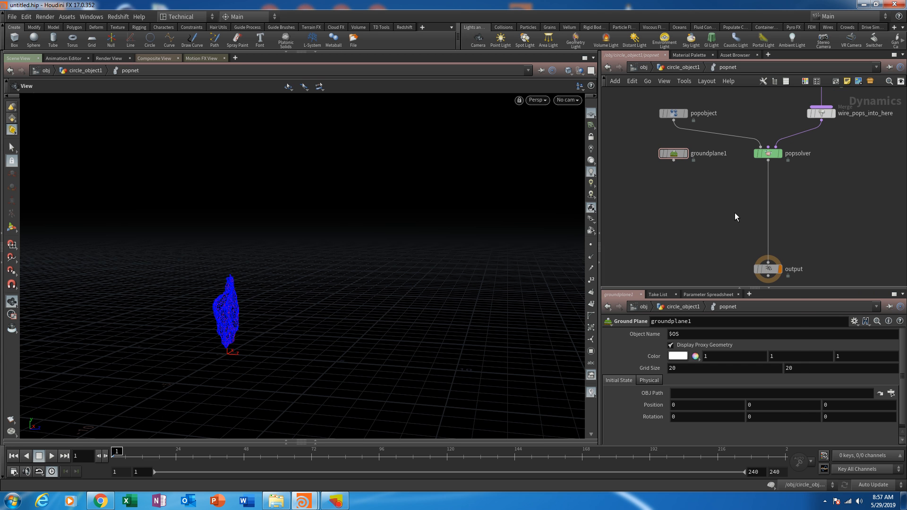
key("Tab")
type("mer")
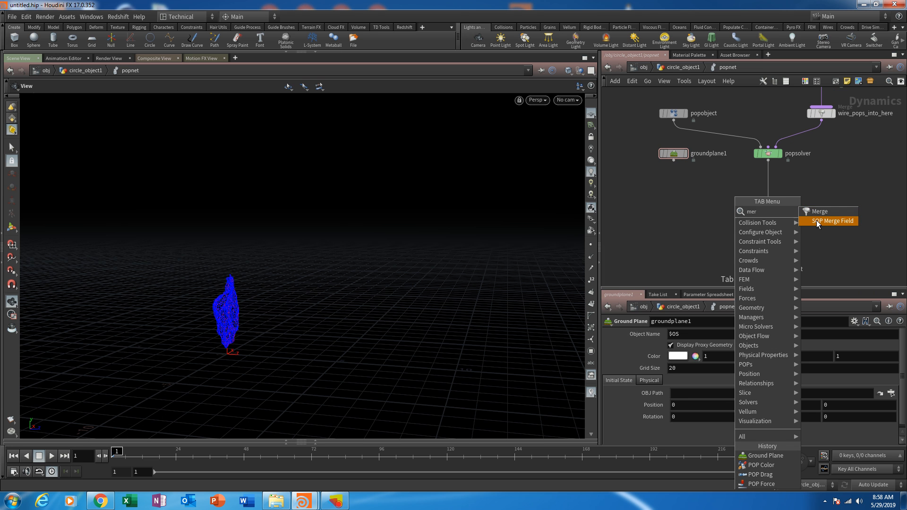
left_click(819, 211)
left_click(739, 212)
scroll(744, 225, "up", 3)
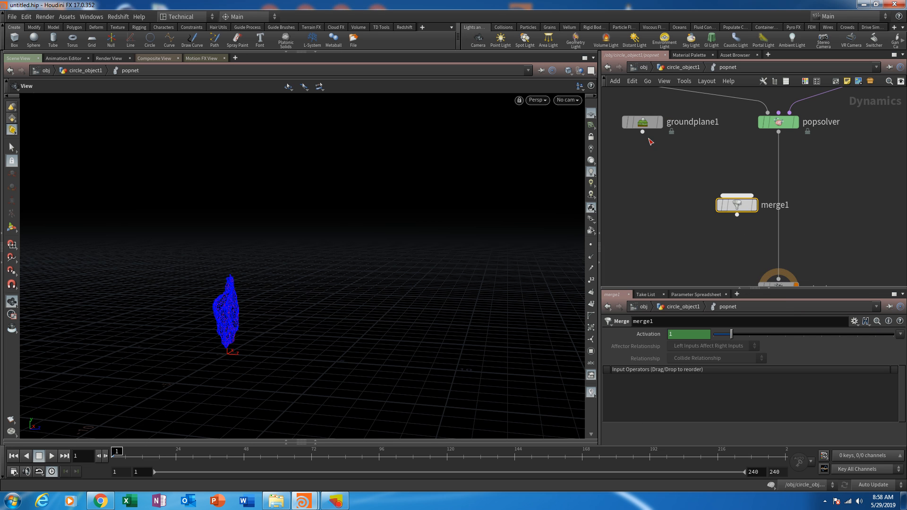
- Try wiring groundplane1 first and popsolver second into merge1, and cut both wires
left_click_drag(642, 132, 737, 194)
left_click_drag(778, 133, 746, 193)
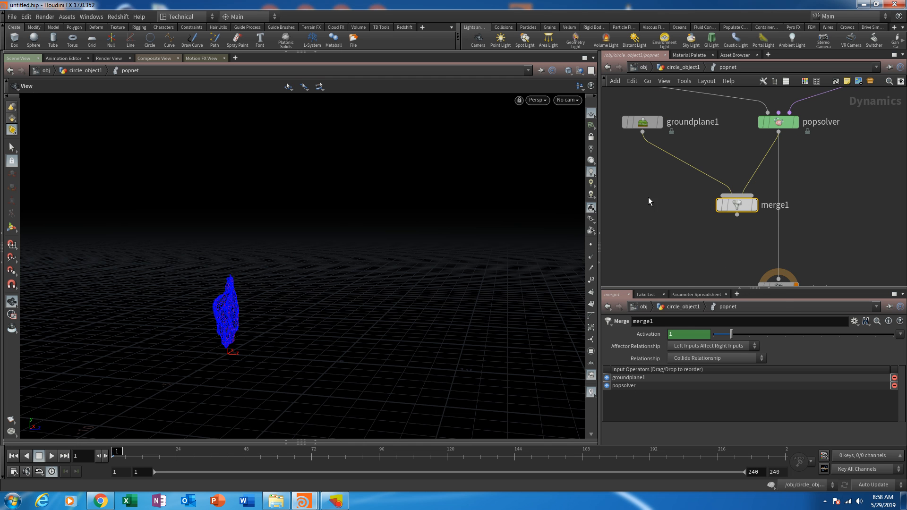
key("y")
left_click_drag(657, 187, 794, 178)
- Wire popsolver as the first input and groundplane1 as the second input of merge1
left_click_drag(777, 134, 735, 195)
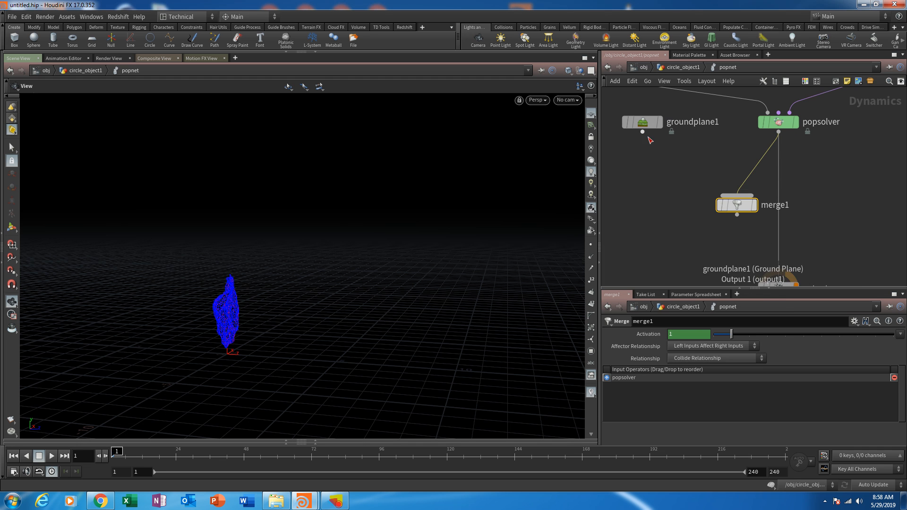
left_click_drag(642, 132, 734, 194)
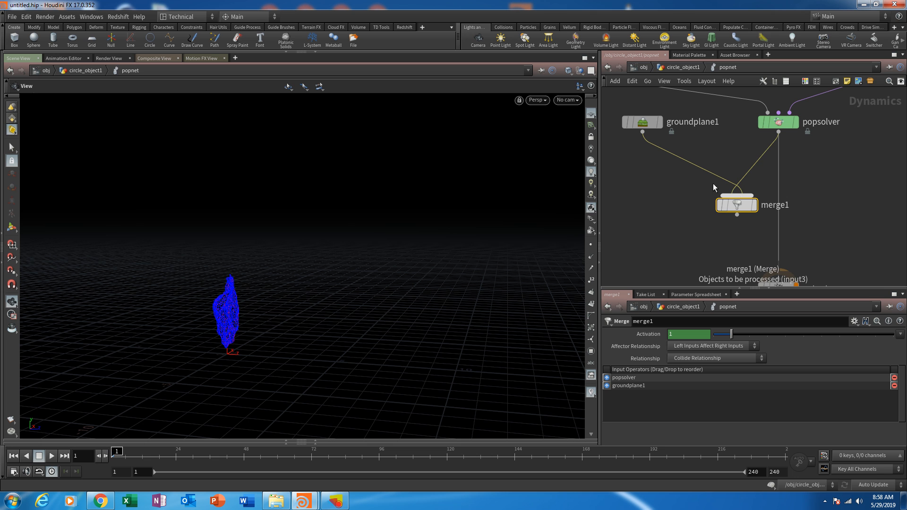
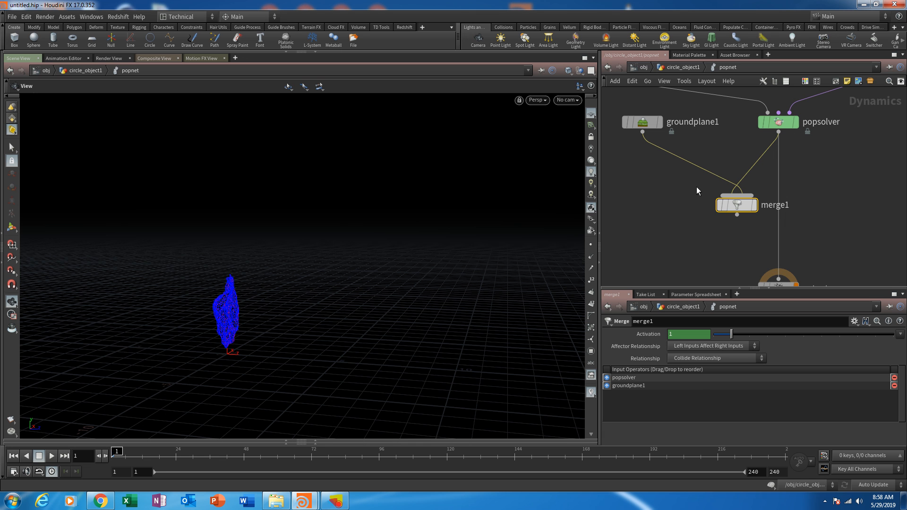
- Rewire merge1 with groundplane1 as the first input and popsolver as the second, and insert it on the wire to the output node
key("y")
left_click_drag(696, 191, 770, 165)
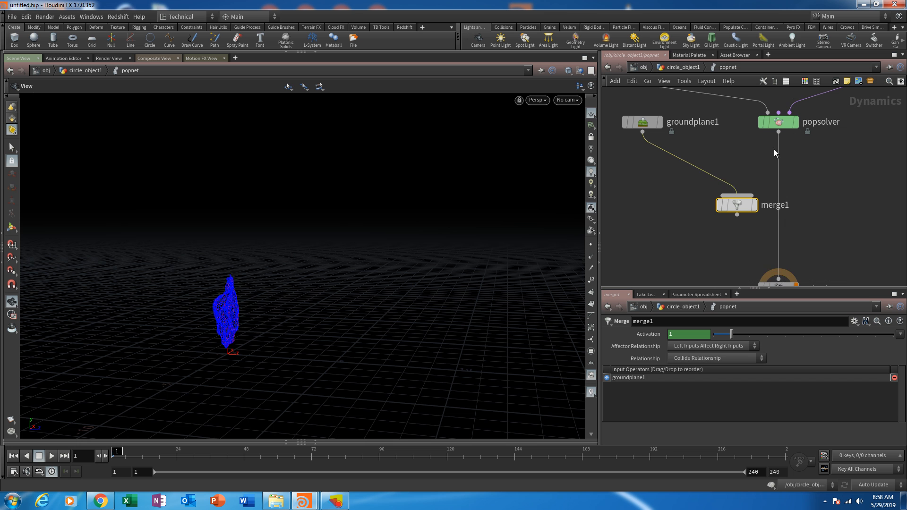
left_click_drag(778, 133, 742, 195)
left_click_drag(778, 244, 780, 209)
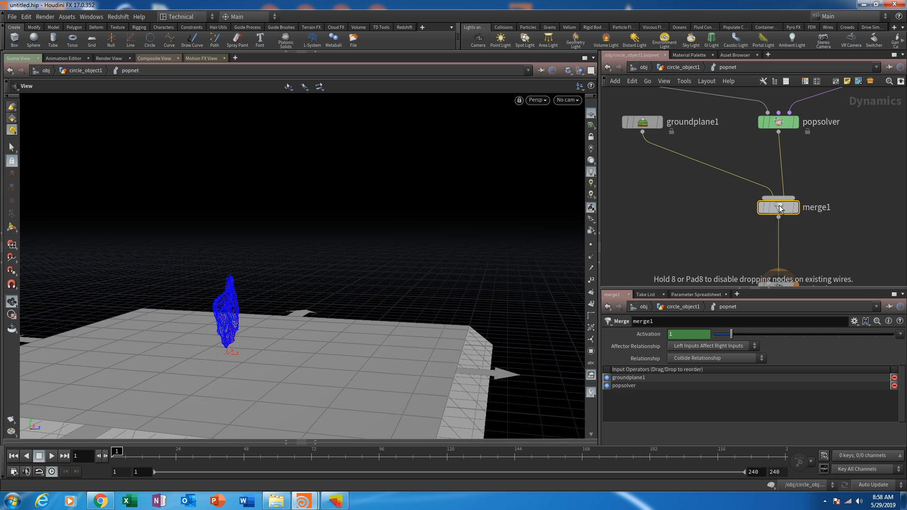
- Set the grid size of groundplane1 to 40 by 40
left_click_drag(267, 334, 332, 336)
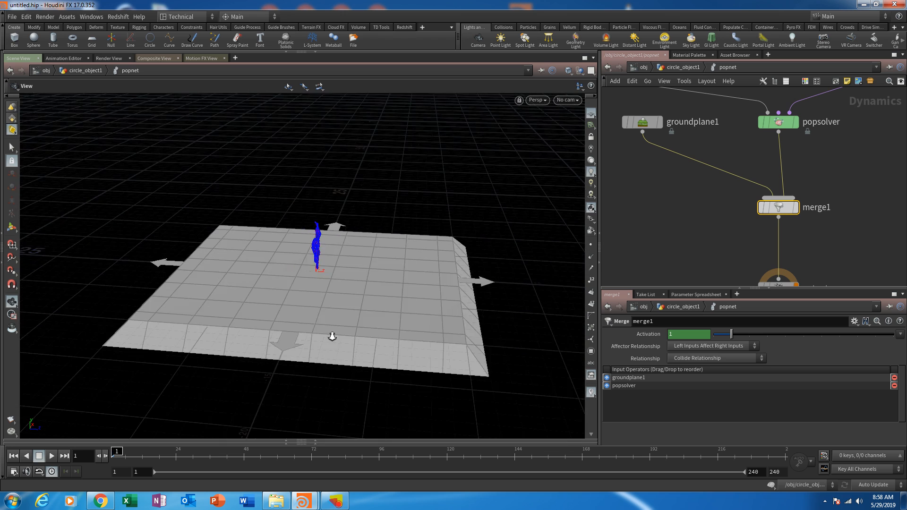
right_click_drag(332, 335, 369, 254)
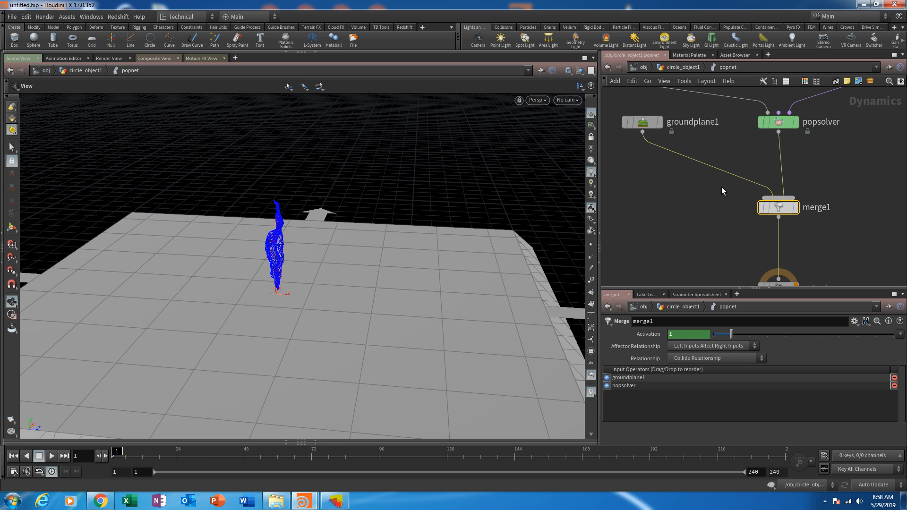
left_click(656, 124)
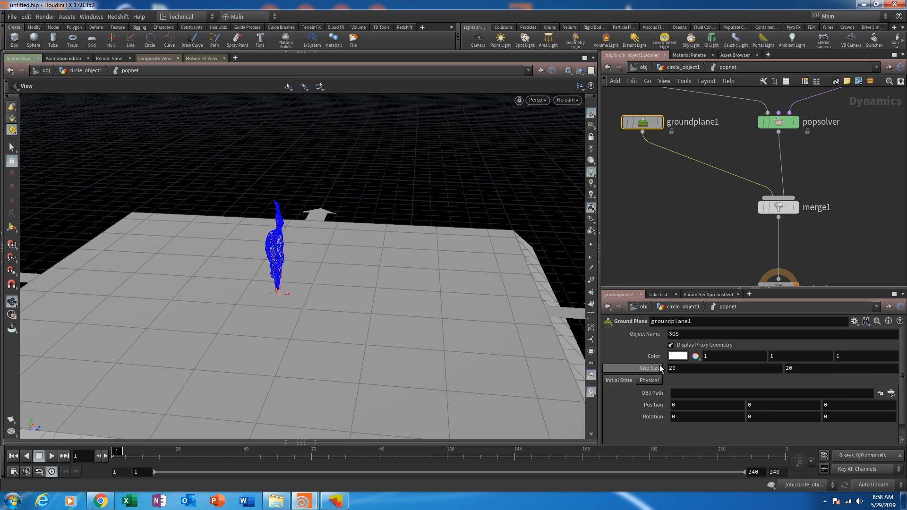
right_click_drag(443, 214, 427, 372)
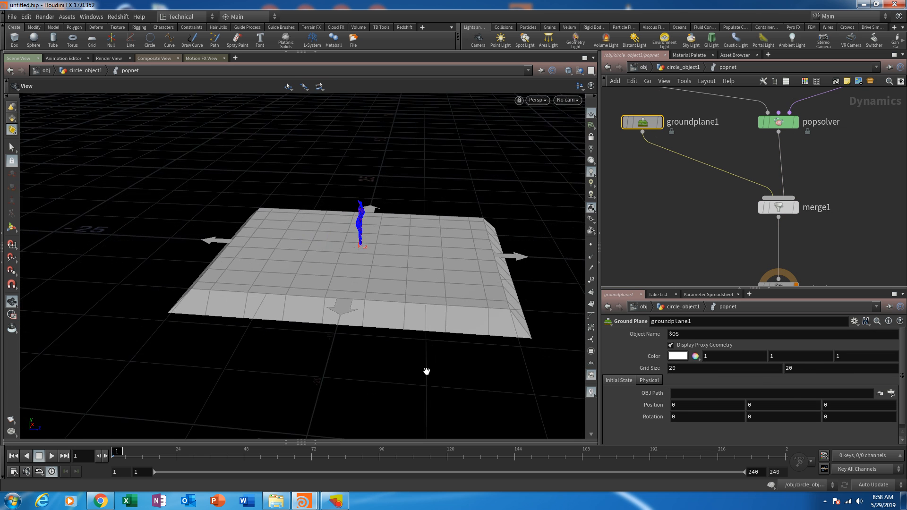
middle_click_drag(509, 278, 383, 283)
right_click_drag(383, 282, 383, 314)
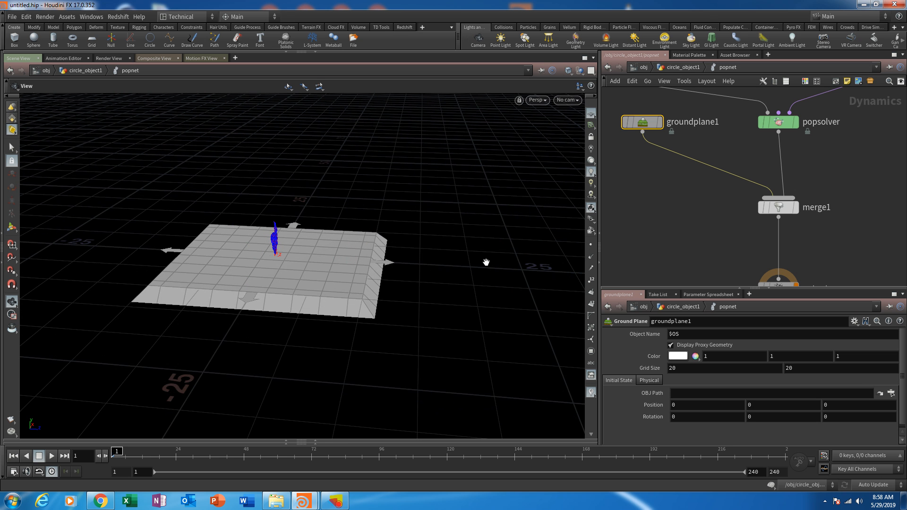
left_click_drag(429, 286, 360, 259)
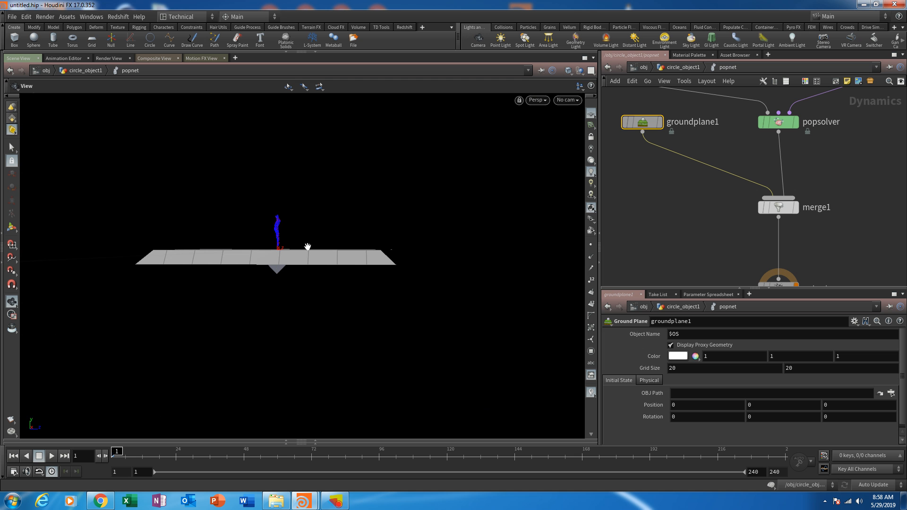
mouse_move(338, 297)
left_mouse_down()
mouse_move(354, 243)
mouse_move(345, 309)
left_mouse_up()
middle_click_drag(640, 370, 727, 359)
right_click_drag(422, 128, 324, 398)
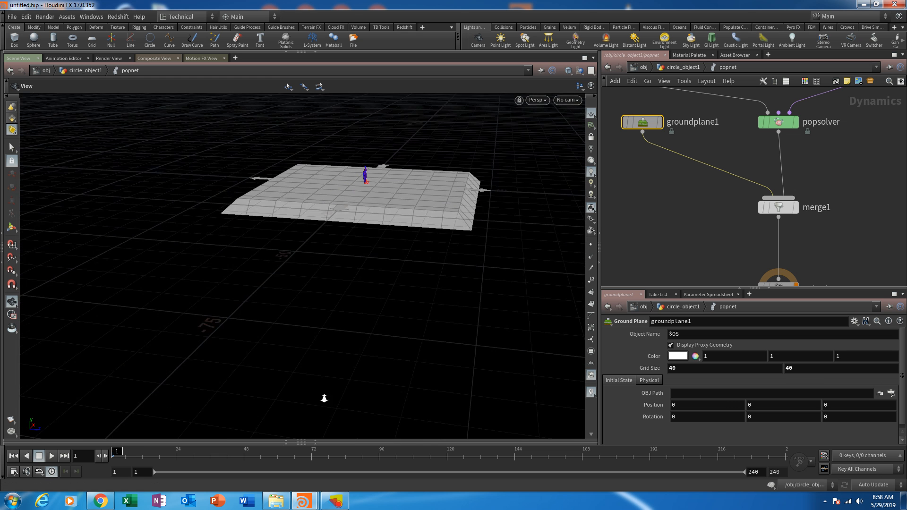
- Darken the proxy geometry color of groundplane1 to 0.1, 0.1, 0.1
left_click_drag(324, 399, 389, 263)
right_click_drag(417, 273, 423, 267)
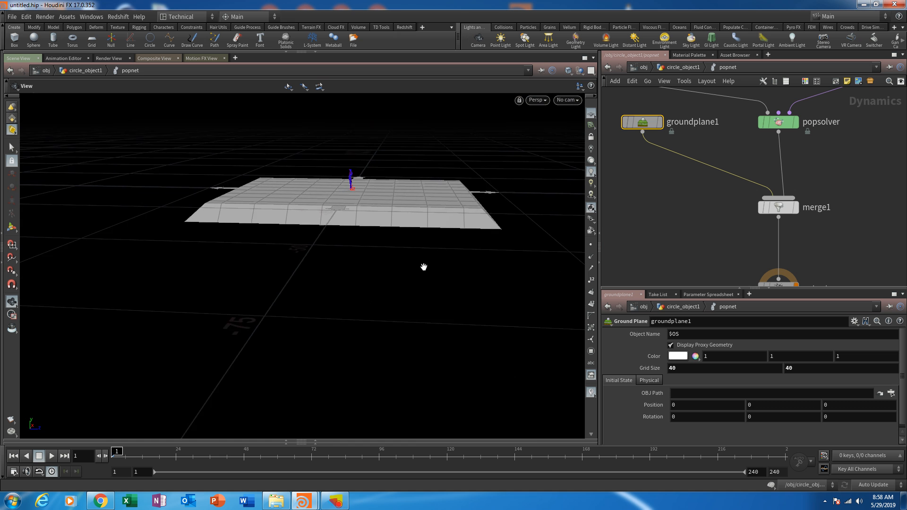
middle_click_drag(423, 268, 298, 344)
right_click_drag(298, 345, 394, 295)
middle_click_drag(655, 362, 608, 359)
- Play the simulation and examine from several angles how the particles meet the ground plane
middle_click_drag(377, 205, 370, 419)
right_click_drag(203, 353, 323, 158)
left_click_drag(323, 157, 364, 310)
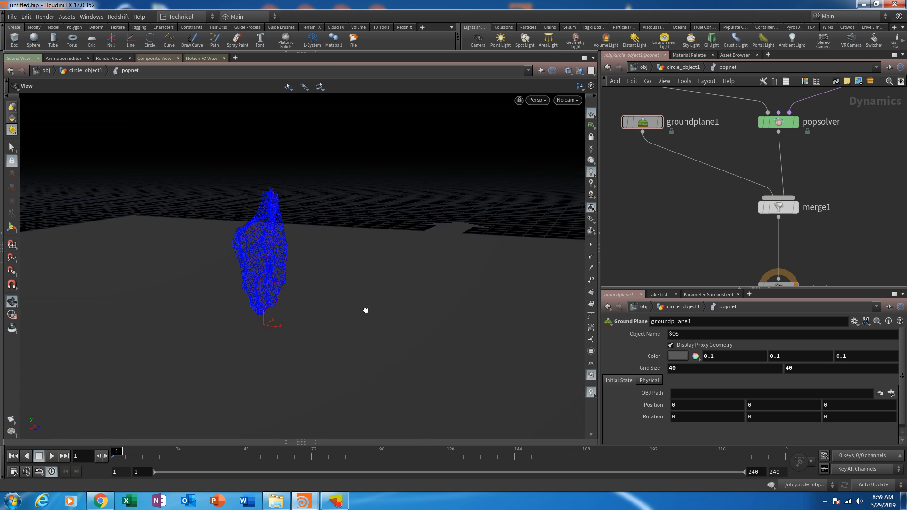
middle_click_drag(364, 310, 122, 413)
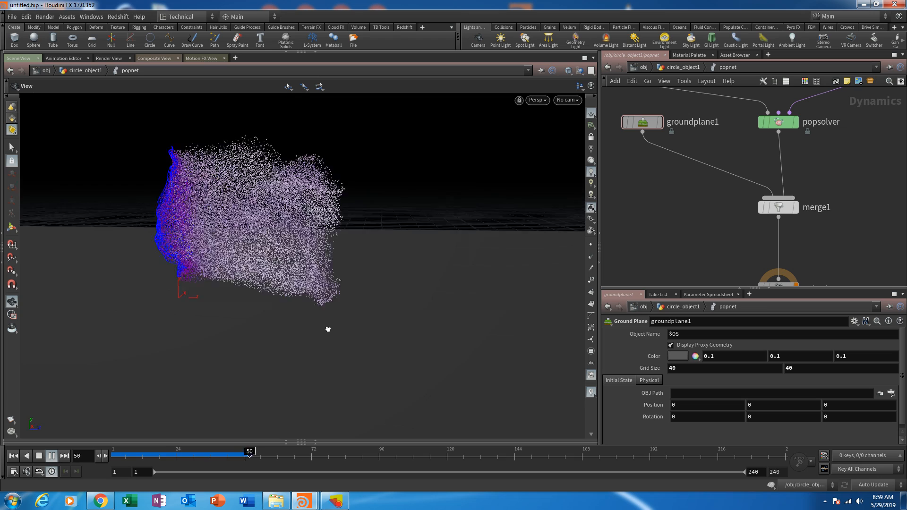
left_click_drag(328, 329, 337, 325)
right_click_drag(425, 297, 390, 392)
left_click_drag(390, 392, 399, 371)
middle_click_drag(398, 370, 355, 380)
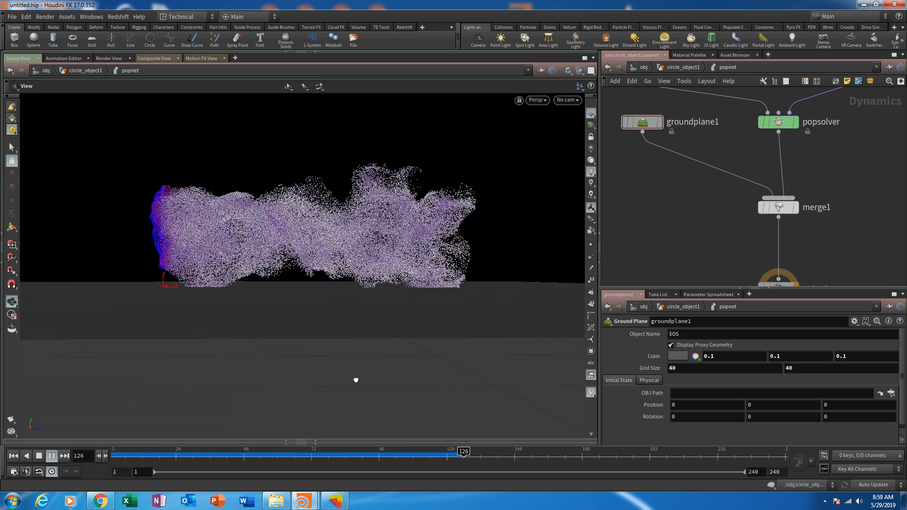
right_click_drag(421, 362, 275, 366)
left_click_drag(350, 340, 461, 190)
left_click_drag(369, 244, 408, 218)
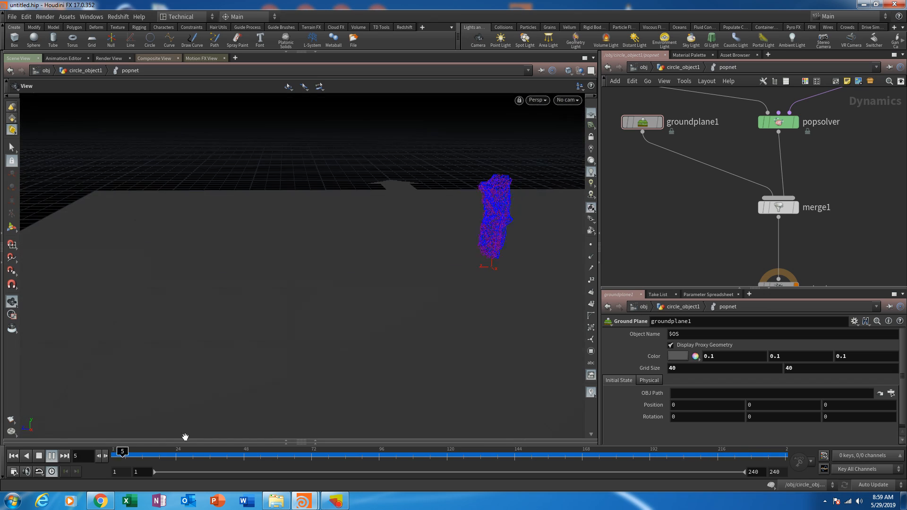
- Try a Y force of -0.25 on popforce1 and replay the simulation after resetting it
left_click(13, 456)
middle_click_drag(708, 152, 663, 275)
left_click(738, 170)
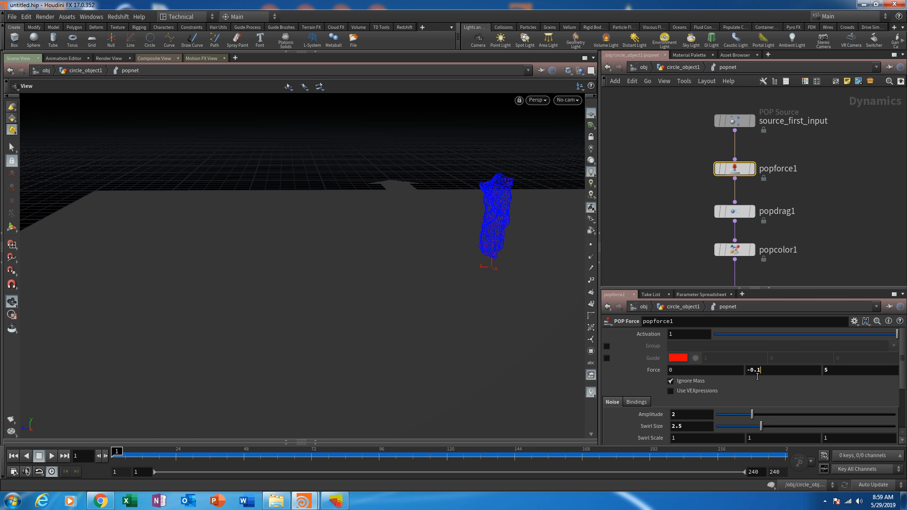
type("-0.25")
key("Return")
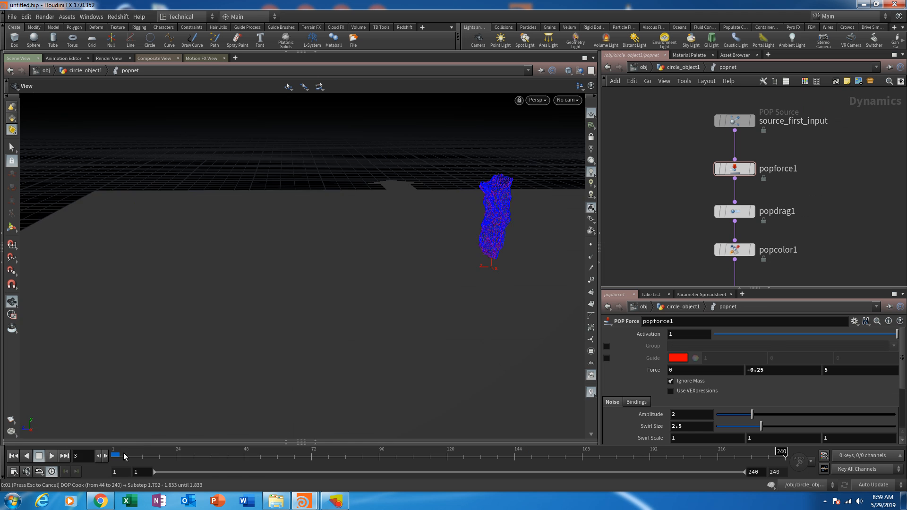
left_click_drag(124, 456, 101, 465)
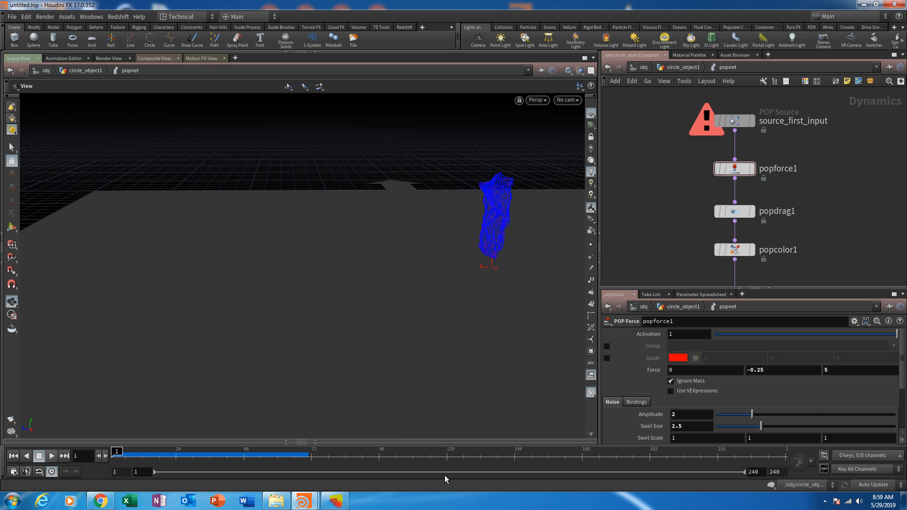
left_click(771, 487, "ctrl")
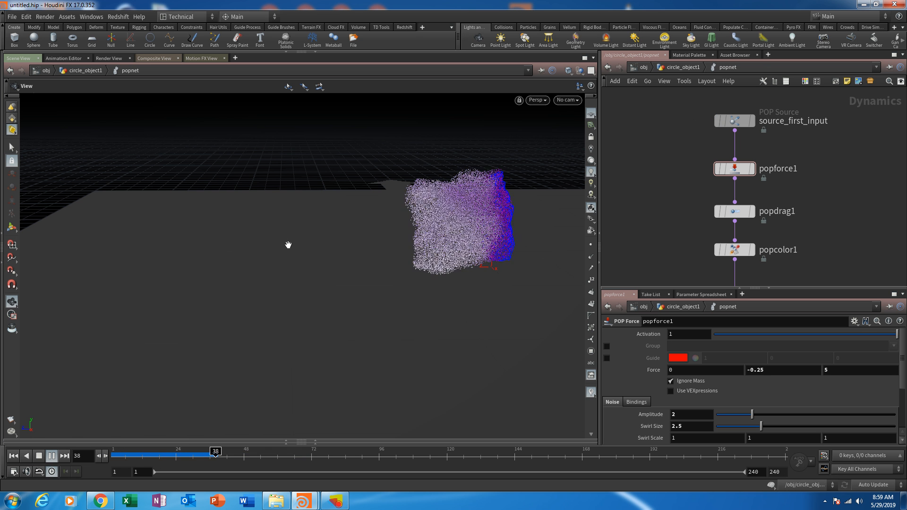
left_click_drag(288, 244, 344, 212)
right_click_drag(344, 212, 333, 260)
left_click_drag(332, 259, 255, 251)
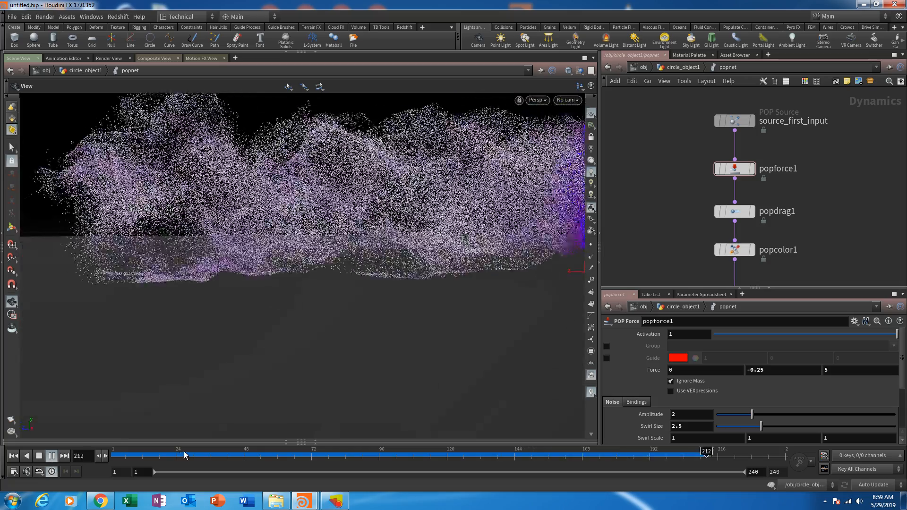
- Try a Y force of -9 on popforce1 and replay the simulation from the first frame
left_click(40, 455)
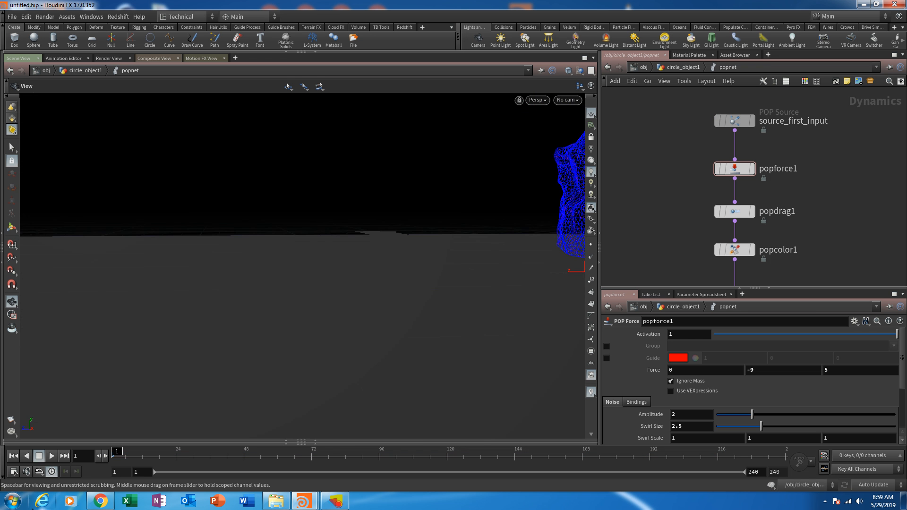
left_click(56, 455)
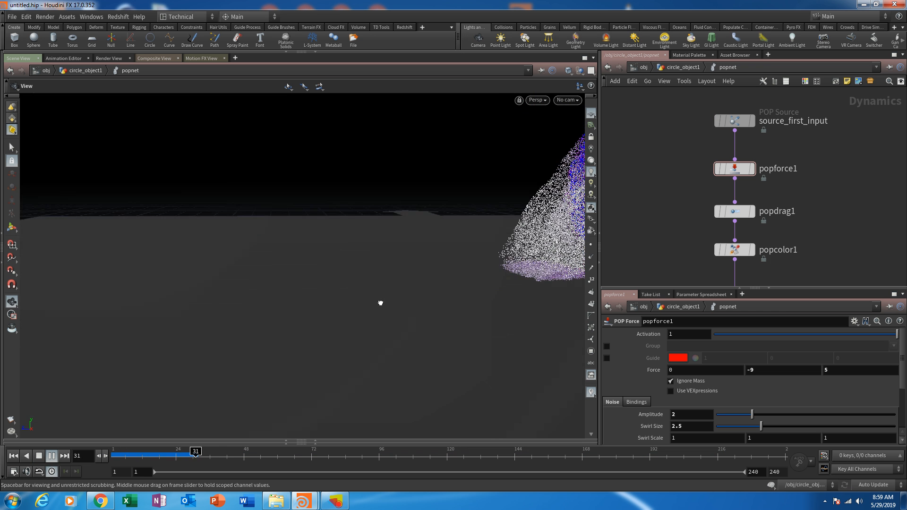
left_click_drag(378, 301, 504, 269)
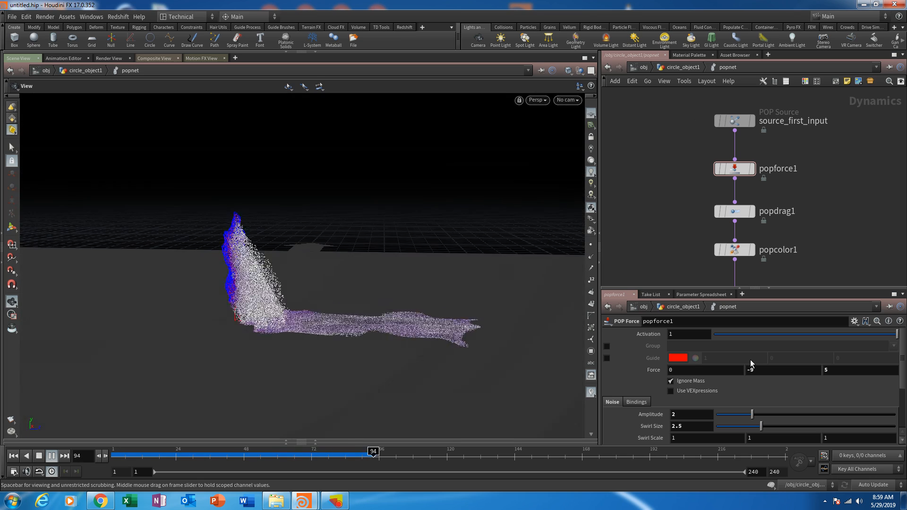
- Try a Y force of -2 on popforce1 and replay the simulation
left_click(754, 370)
type("-2")
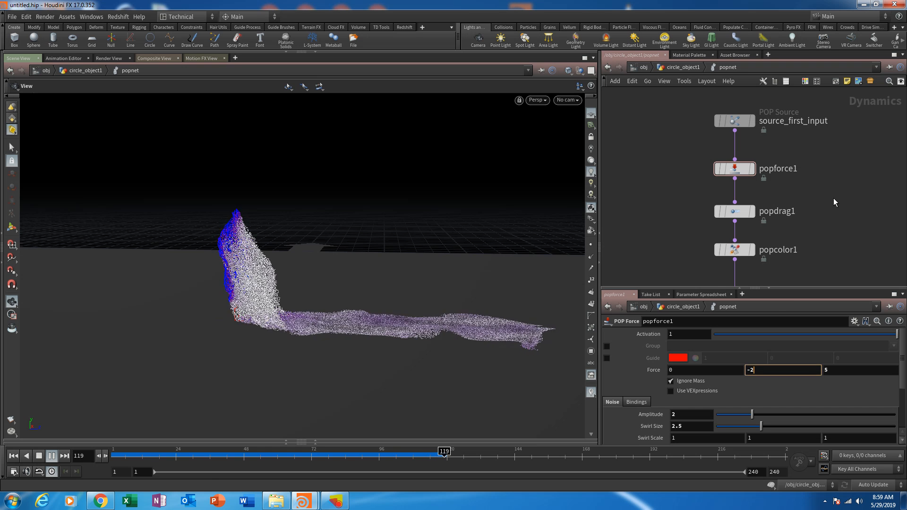
key("Return")
left_click(39, 455)
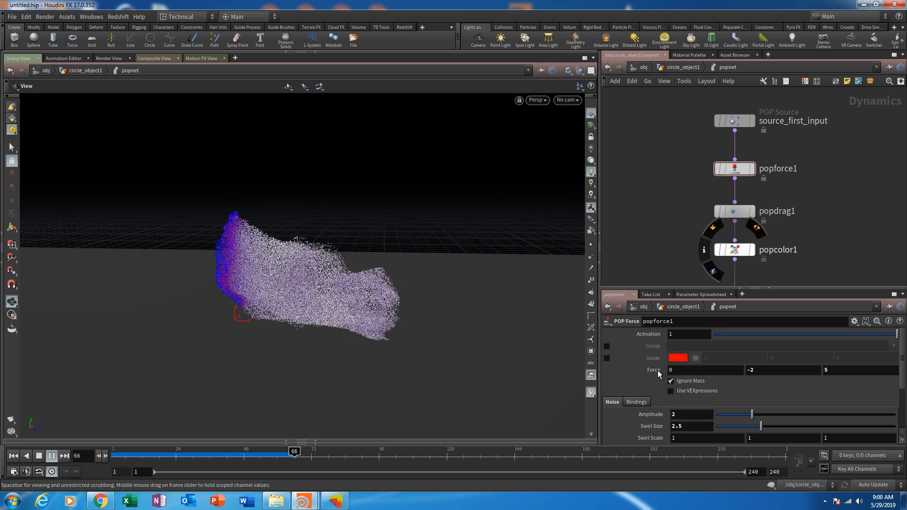
- Set the Y force of popforce1 to -0.98, play the simulation and return to frame 1
double_click(752, 371)
type("1")
key("Return")
left_click(13, 455)
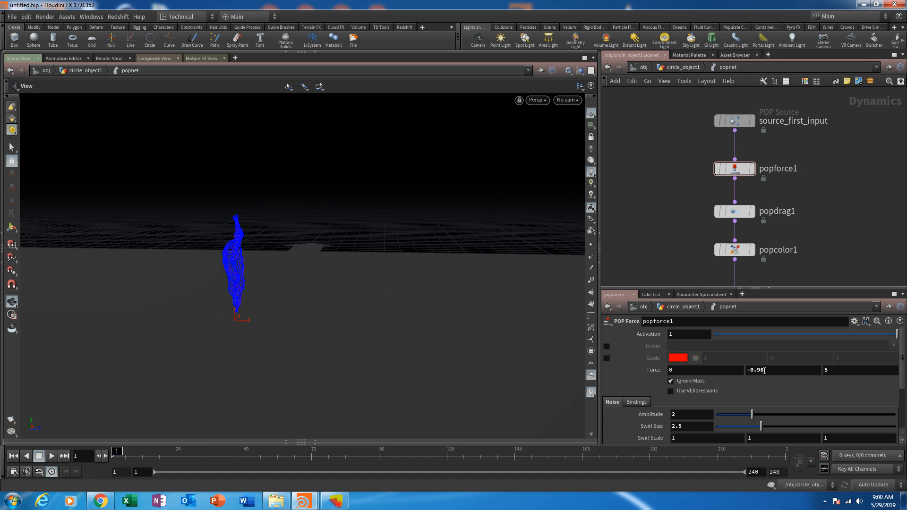
left_click(51, 457)
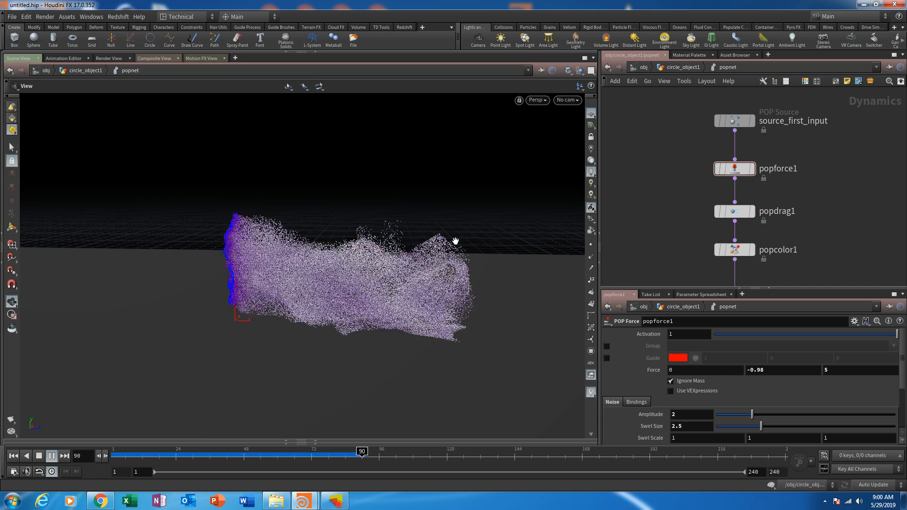
left_click_drag(456, 241, 368, 363)
key("ctrl+Up")
left_click_drag(155, 465, 117, 453)
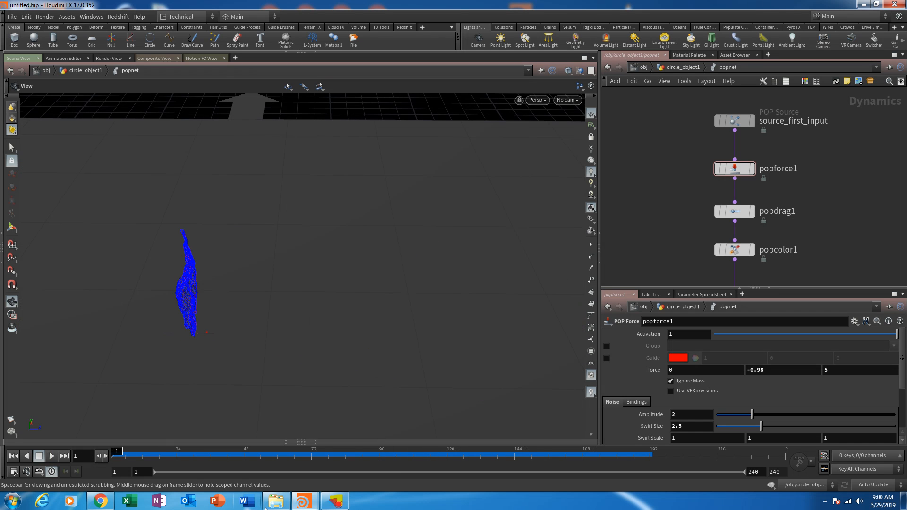
- Examine the popnet network from the POP force nodes down through popsolver, groundplane1 and merge1 to the output
left_click(335, 501)
left_click(341, 502)
left_click_drag(206, 378, 259, 332)
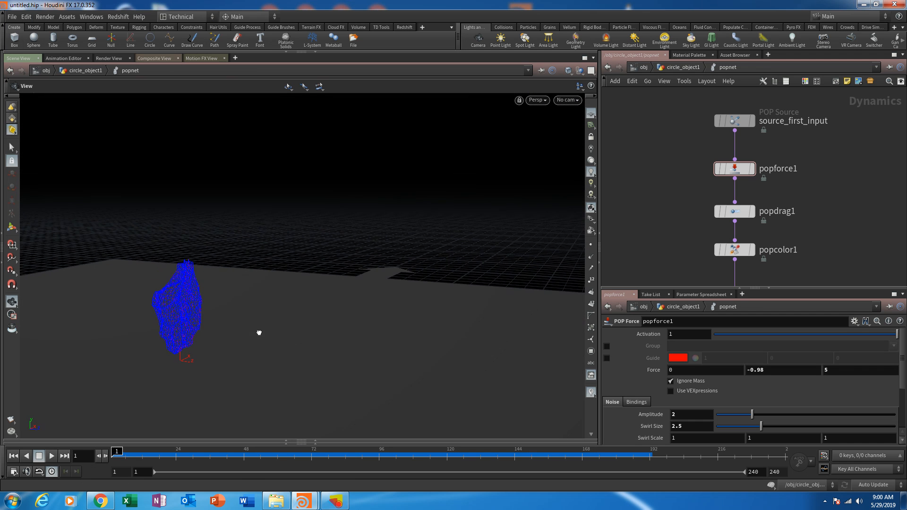
middle_click_drag(650, 243, 661, 185)
left_click_drag(749, 198, 749, 204)
middle_click_drag(656, 212, 691, 143)
scroll(690, 144, "down", 3)
middle_click_drag(747, 238, 818, 216)
middle_click_drag(702, 217, 657, 178)
left_click_drag(724, 183, 723, 187)
middle_click_drag(670, 193, 729, 228)
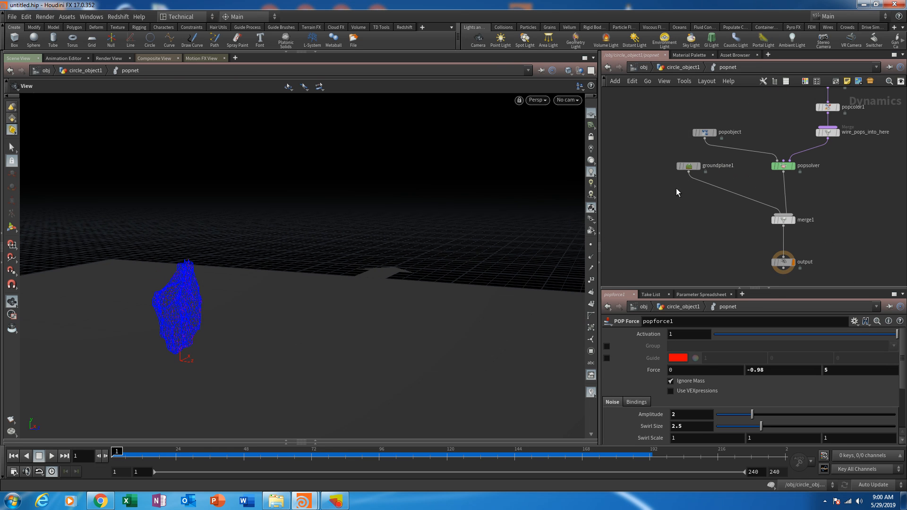
middle_click_drag(705, 133, 697, 167)
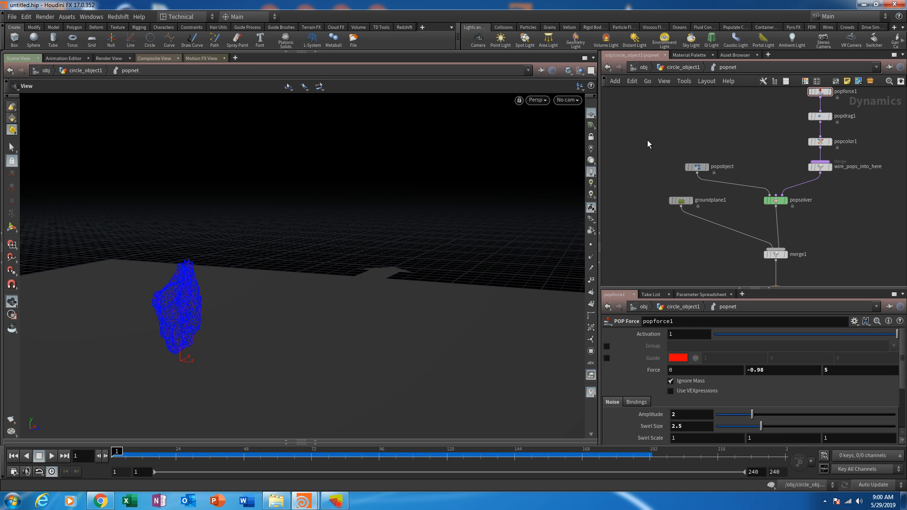
- Go up to the circle_object1 network and add a Test Geometry: Rubber Toy node beside attribnoise1
left_click(679, 67)
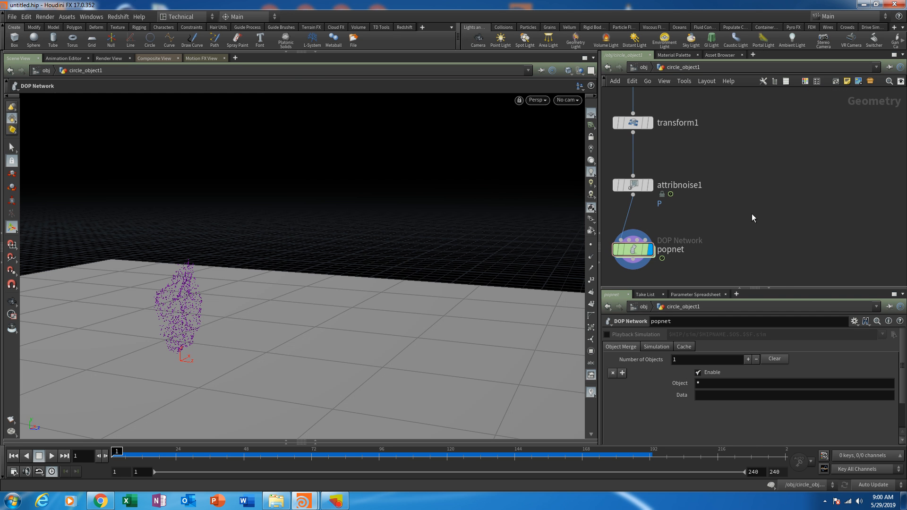
key("Tab")
type("test")
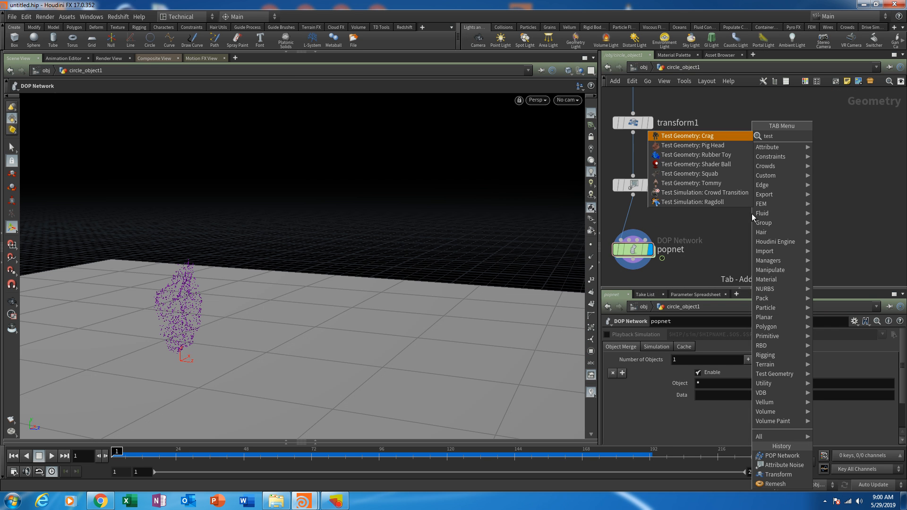
left_click(711, 157)
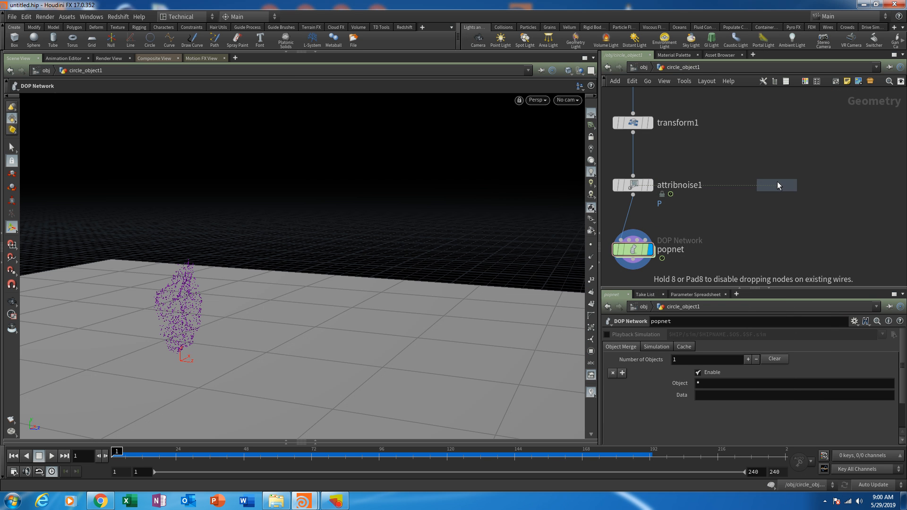
left_click(777, 182)
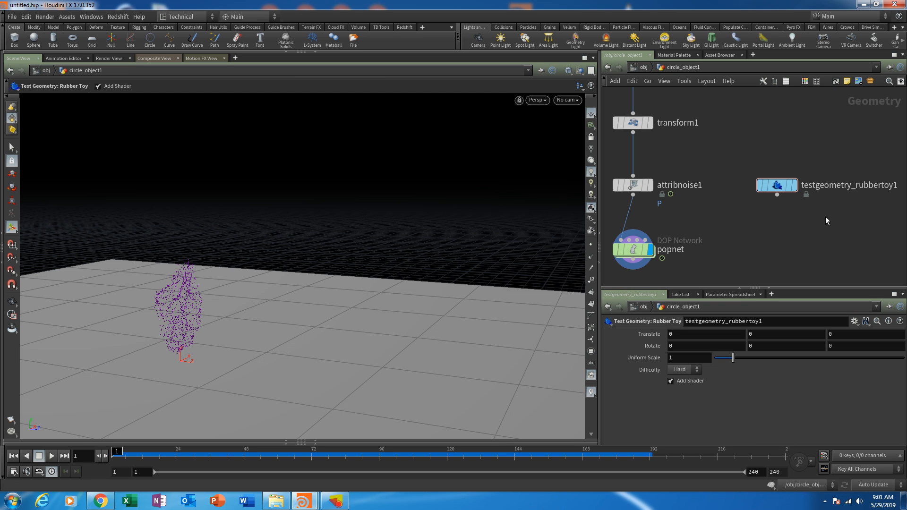
middle_click_drag(778, 234, 754, 213)
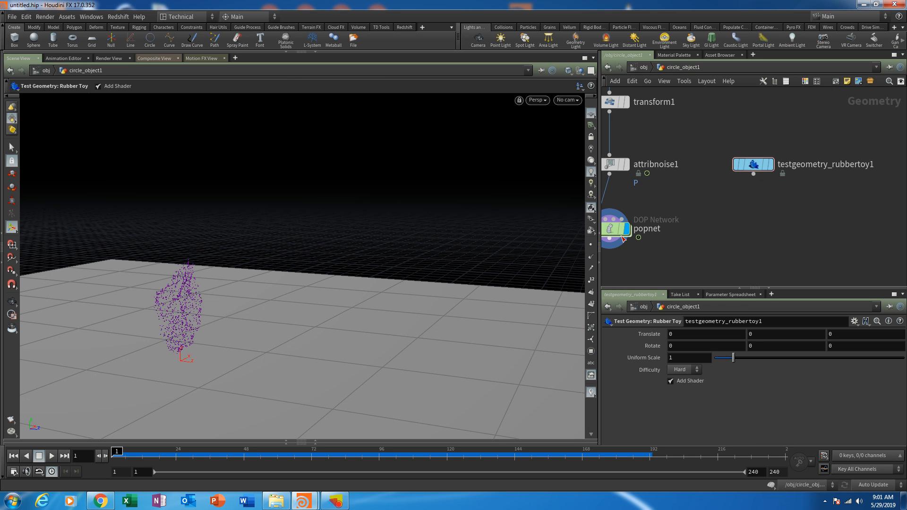
- Scrub the particle simulation to frame 99 and show testgeometry_rubbertoy1 as a template over the particles
mouse_move(624, 234)
left_click_drag(120, 452, 389, 464)
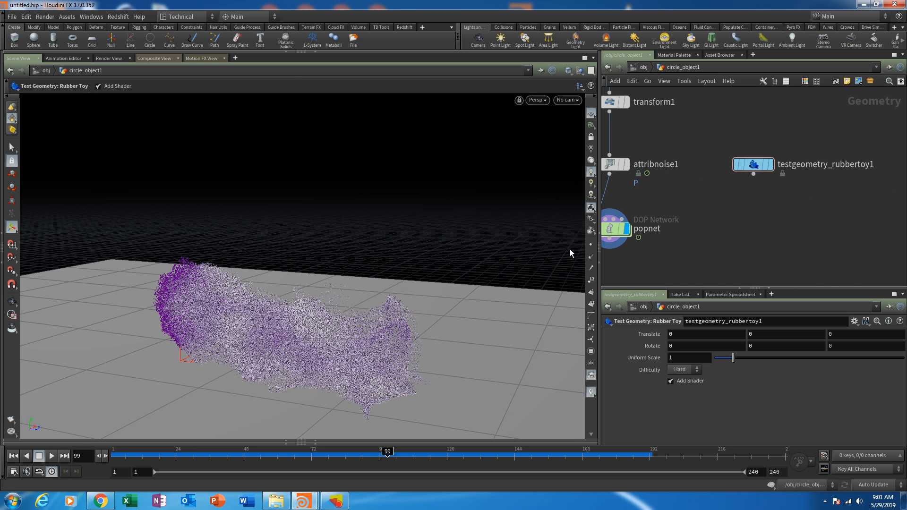
mouse_move(768, 169)
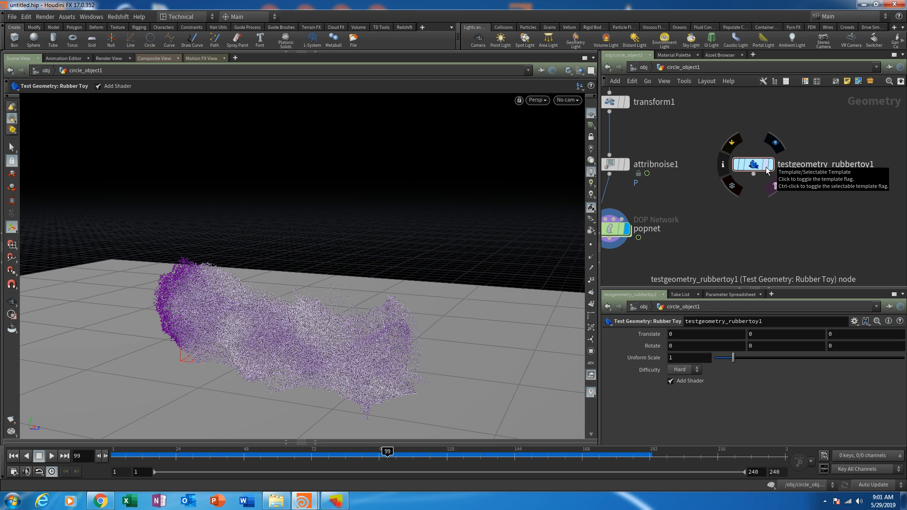
left_click(768, 169)
key("Escape")
left_click_drag(290, 277, 204, 325)
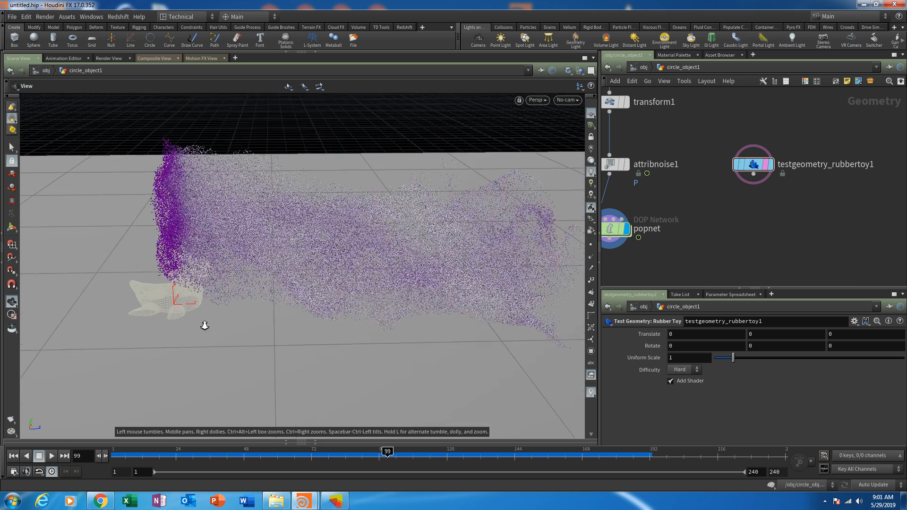
right_click_drag(205, 326, 206, 322)
- Add a Transform node below testgeometry_rubbertoy1 and connect the toy's output to its input
middle_click_drag(815, 210, 830, 188)
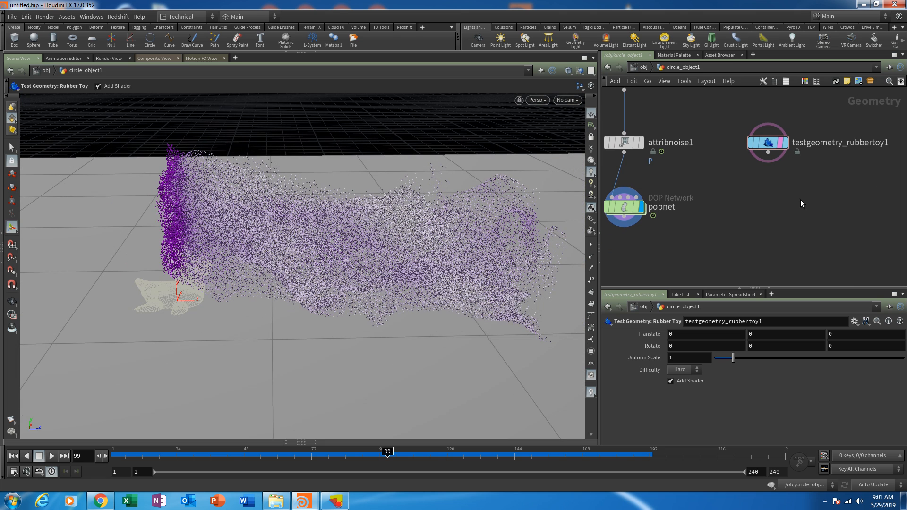
key("Tab")
mouse_move(801, 200)
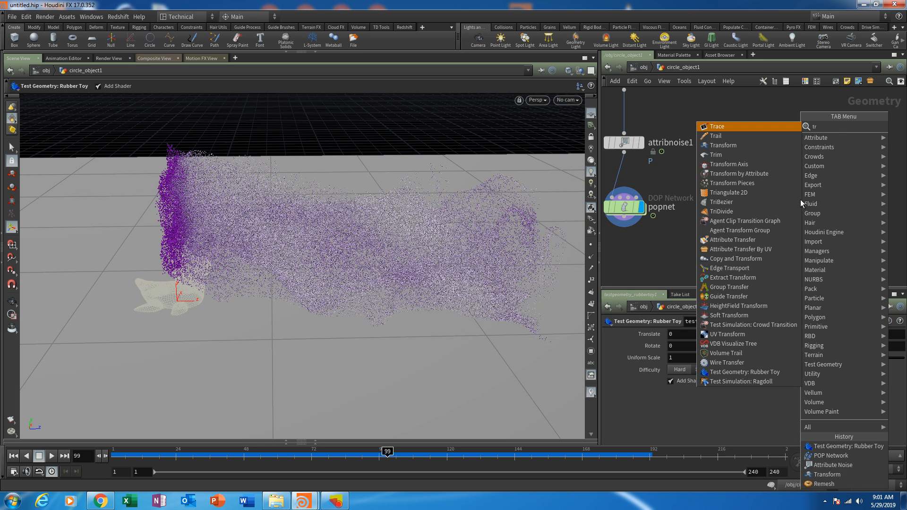
left_click(713, 147)
left_click(766, 188)
left_click_drag(768, 152, 768, 193)
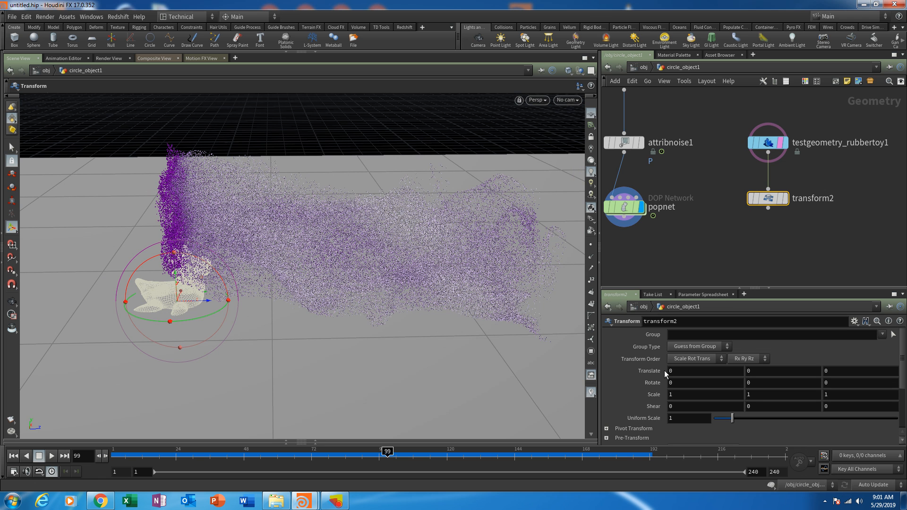
- Move the toy into the particle stream at about Y 0.706 and Z 4.705, and set its uniform scale to 2.5
left_click_drag(206, 300, 379, 246)
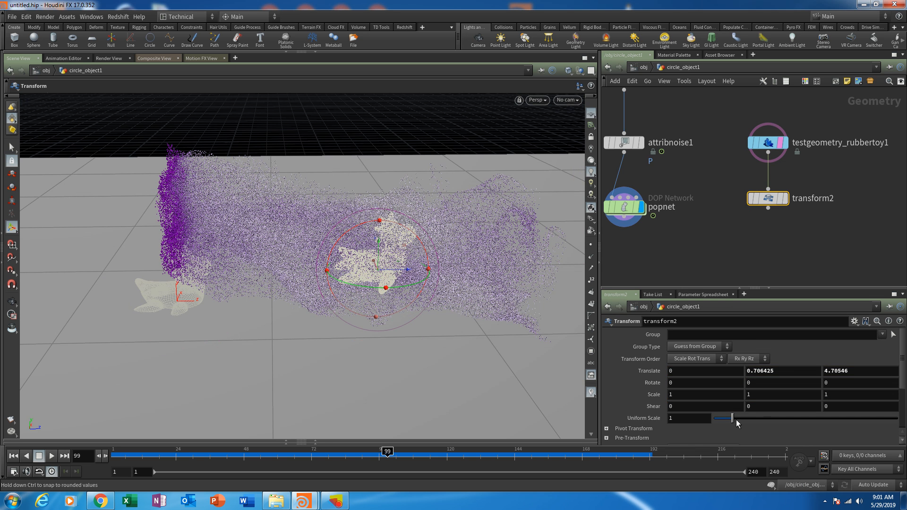
left_click_drag(737, 421, 760, 417)
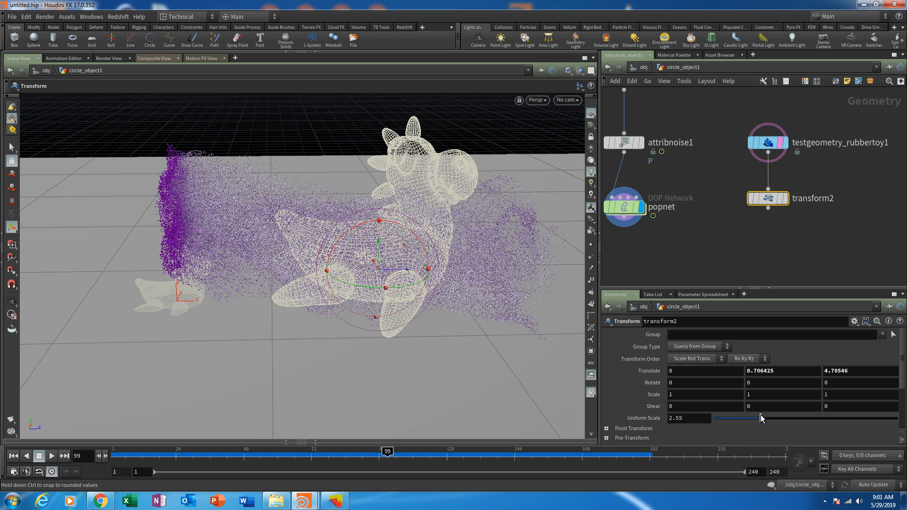
type("5")
key("Return")
left_click(714, 227)
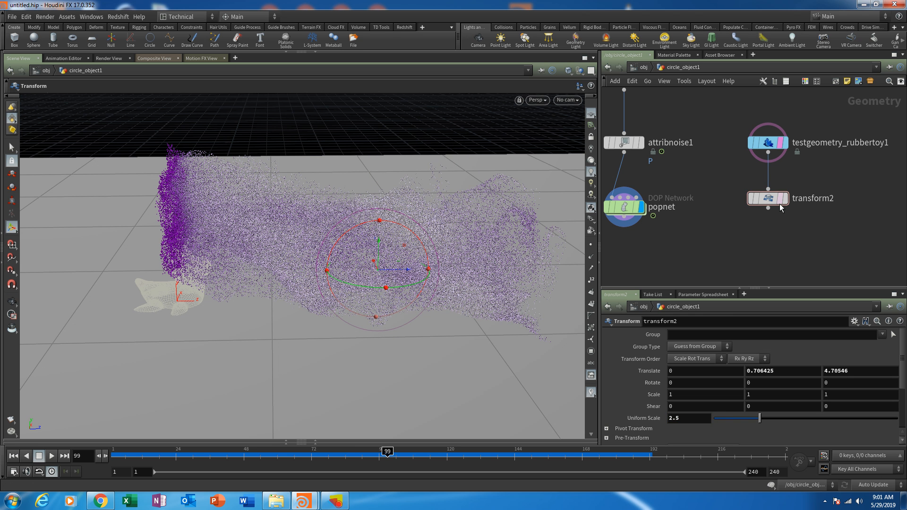
- Raise the toy to a Y translation of 0.806425 and rotate it 180 degrees about Y in transform2
left_click_drag(731, 167, 757, 230)
left_click_drag(416, 307, 407, 266, "alt")
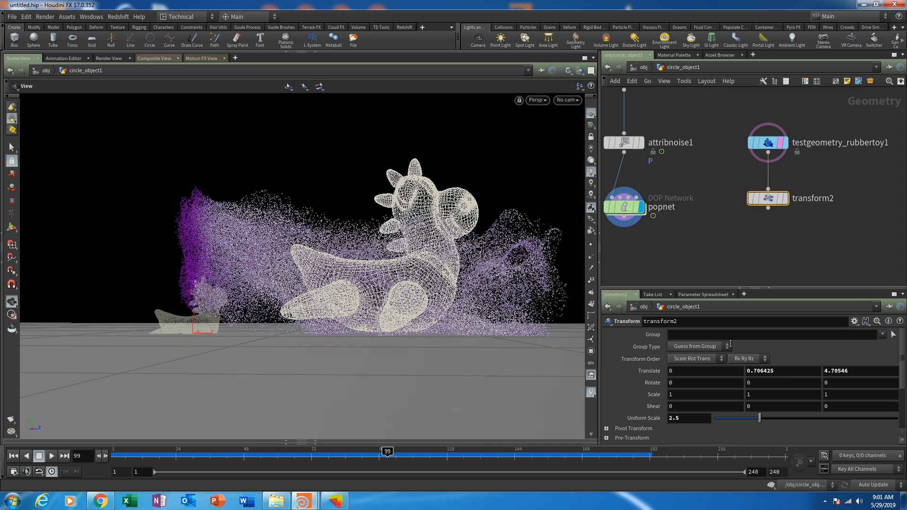
key("t")
middle_click_drag(779, 371, 835, 357)
mouse_move(419, 245)
left_mouse_down("alt")
mouse_move(429, 265)
mouse_move(427, 257)
left_mouse_up("alt")
left_click_drag(502, 349, 474, 298, "alt")
middle_click_drag(439, 235, 451, 277, "alt")
mouse_move(452, 277)
left_mouse_down("alt")
mouse_move(459, 356)
mouse_move(466, 280)
left_mouse_up("alt")
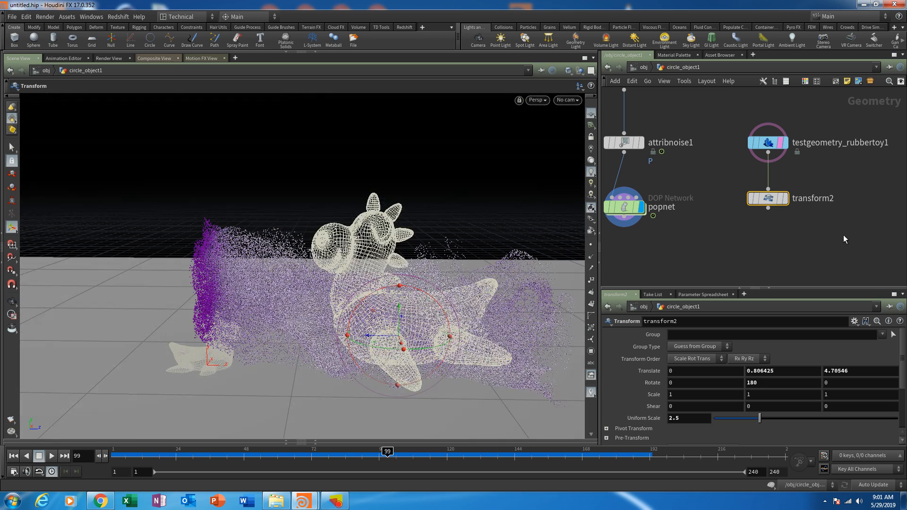
- Template transform2 with popnet displayed, scrub the particles past the toy, and return to frame 1
left_click(784, 198)
key("s")
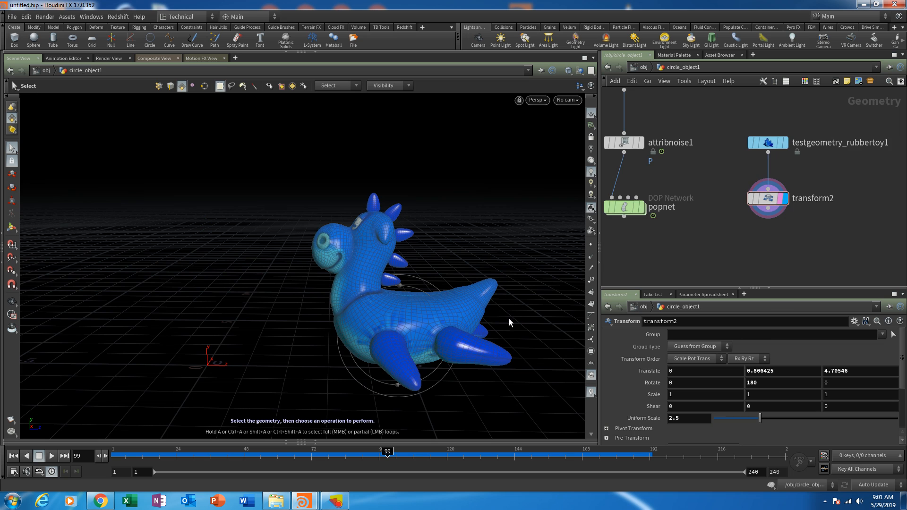
middle_click_drag(667, 242, 729, 237)
left_click(704, 206)
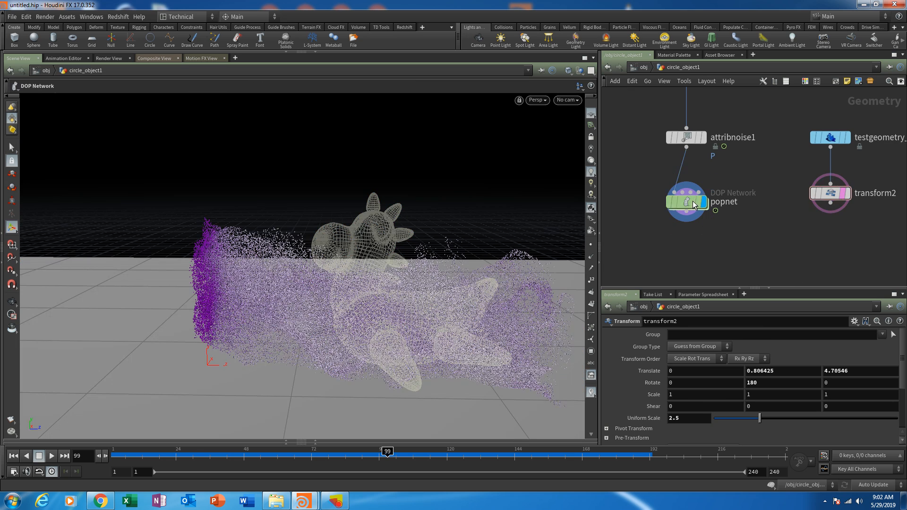
left_click_drag(195, 457, 381, 465)
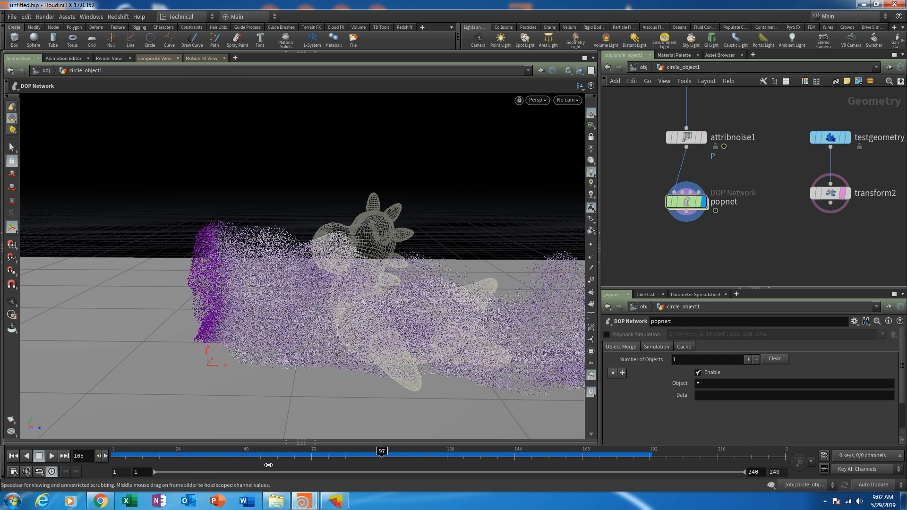
key("ctrl+Up")
- Move the rubber toy and transform2 nodes up beside transform1 and attribnoise1, and display transform2 without its template
middle_click_drag(798, 263, 713, 309)
left_click_drag(710, 175, 751, 177)
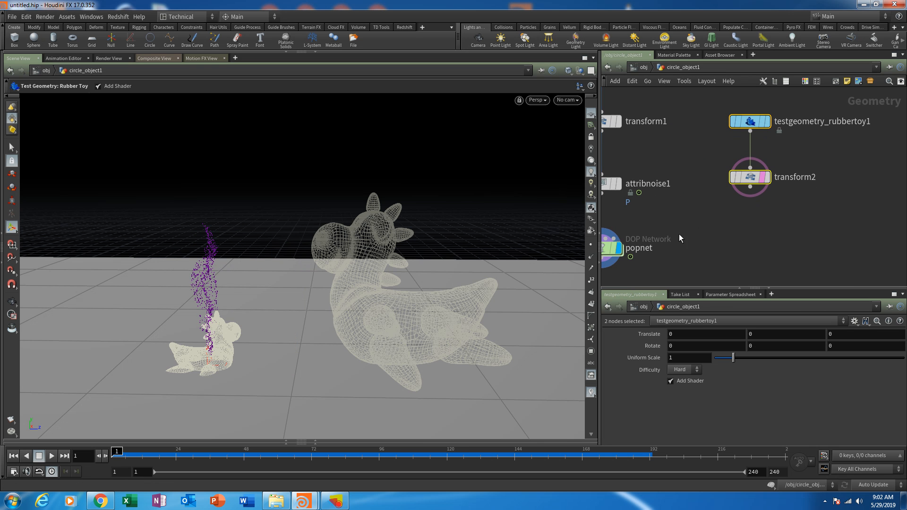
middle_click_drag(678, 234, 743, 212)
left_click(847, 237)
middle_click_drag(848, 237, 819, 240)
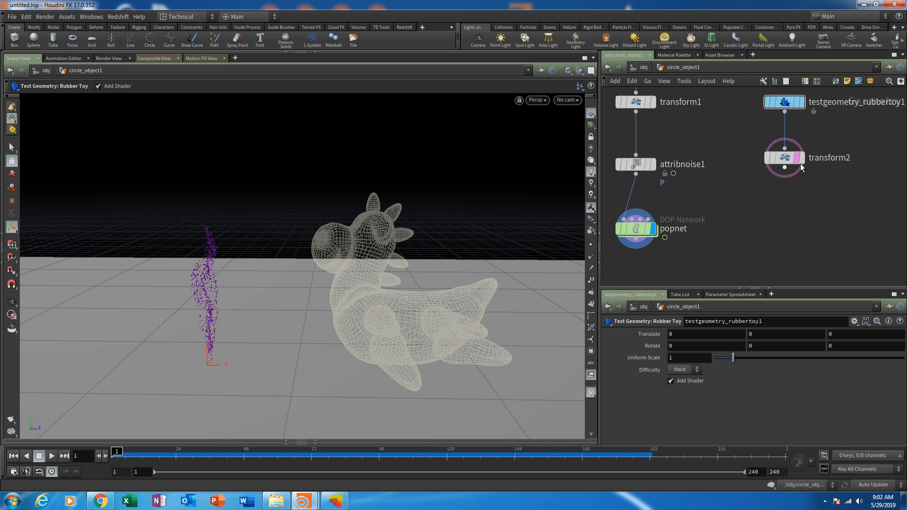
left_click(808, 183)
left_click(802, 157)
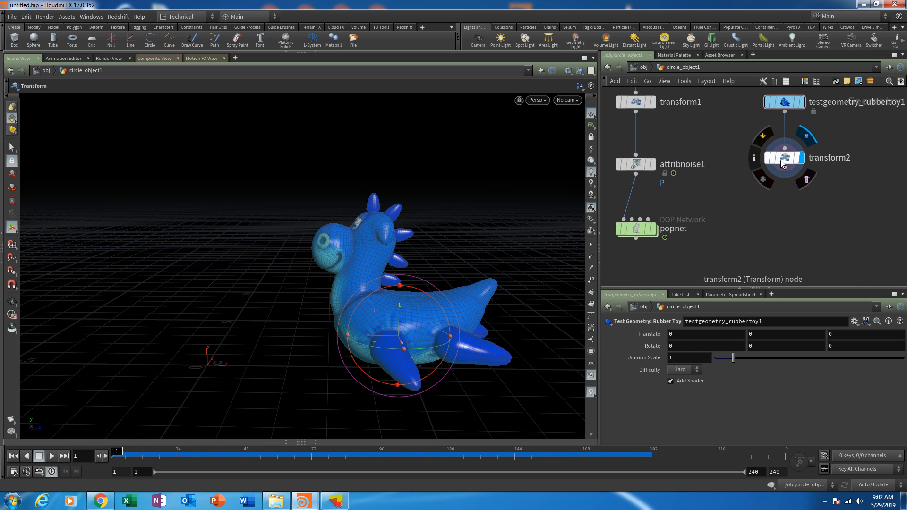
left_click(781, 160)
key("Tab")
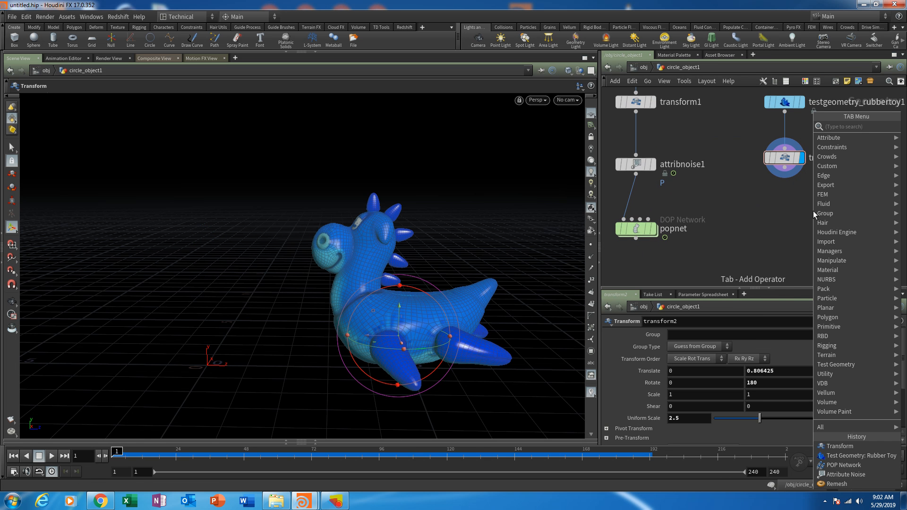
type("colisionso")
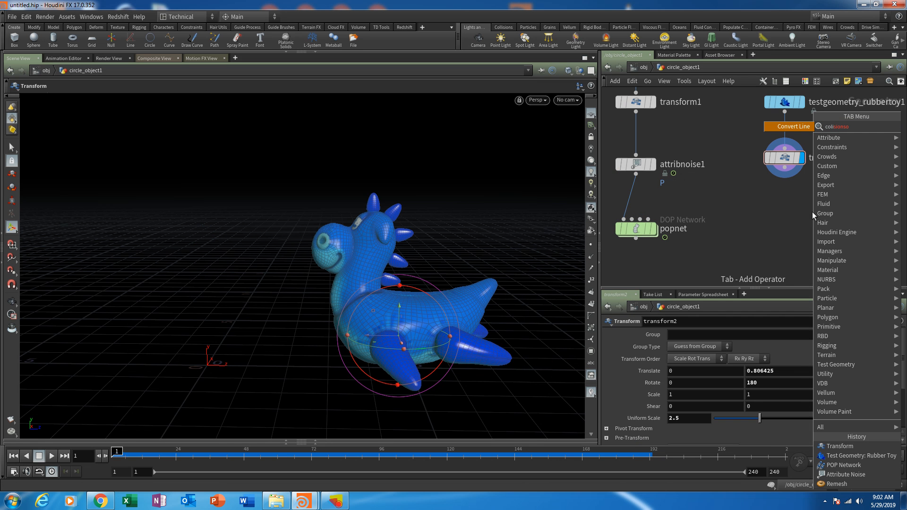
key("Escape")
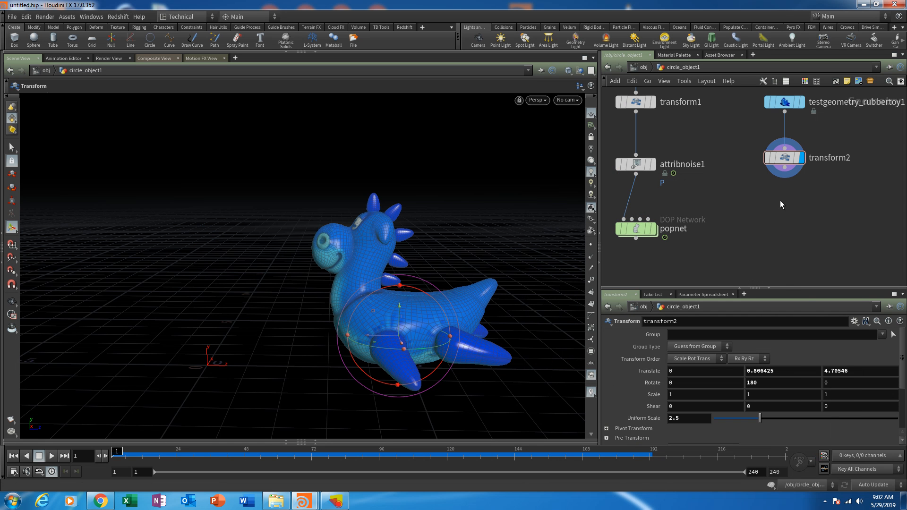
- Add a Collision Source node below transform2, connect transform2 into it, and make it the displayed node
key("Tab")
type("collisi")
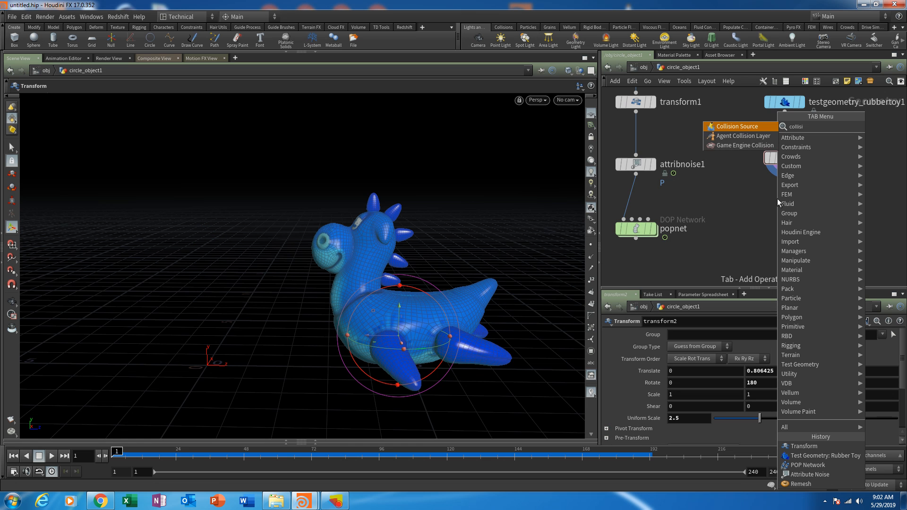
type("onsource")
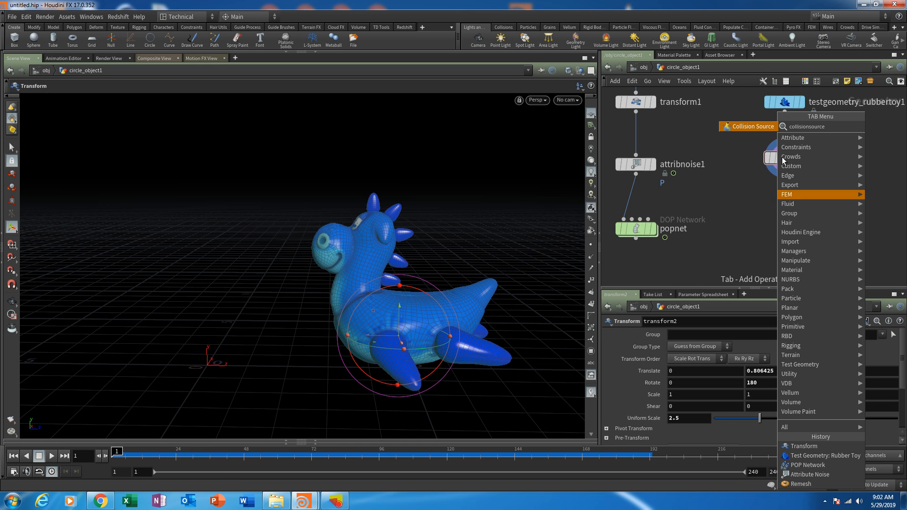
key("Return")
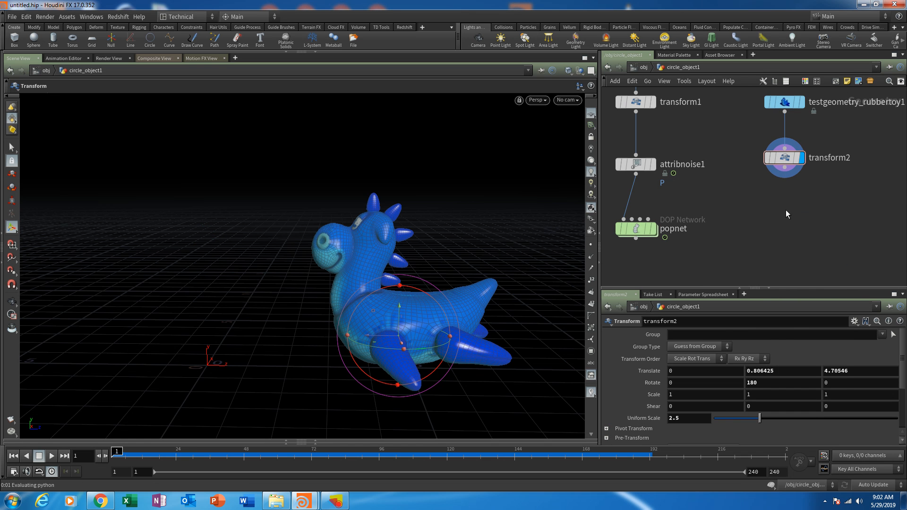
left_click(786, 210)
left_click_drag(786, 169, 787, 195)
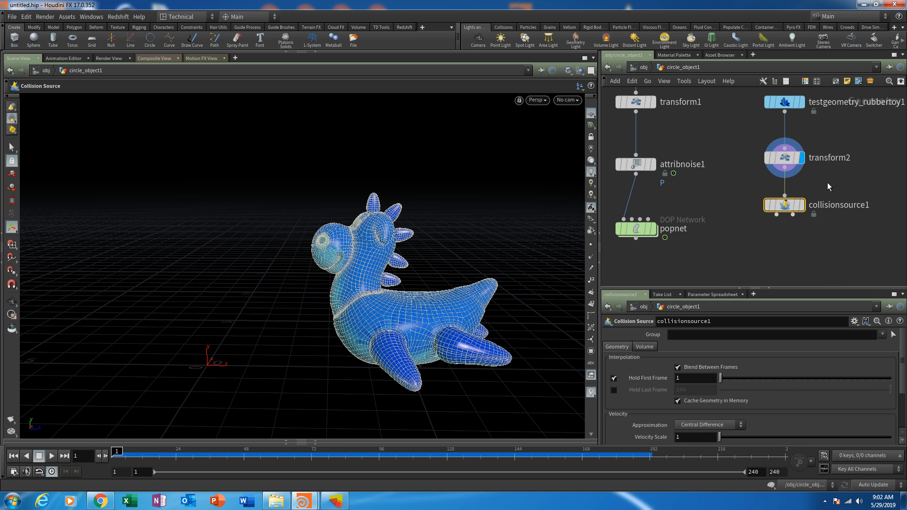
middle_click_drag(842, 187, 803, 160)
left_click(771, 183)
left_click(762, 183)
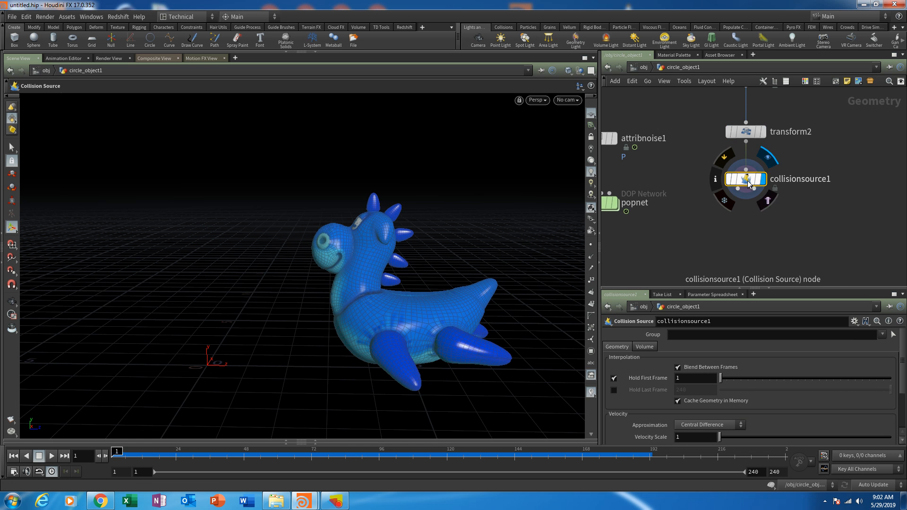
middle_click_drag(748, 223, 745, 226)
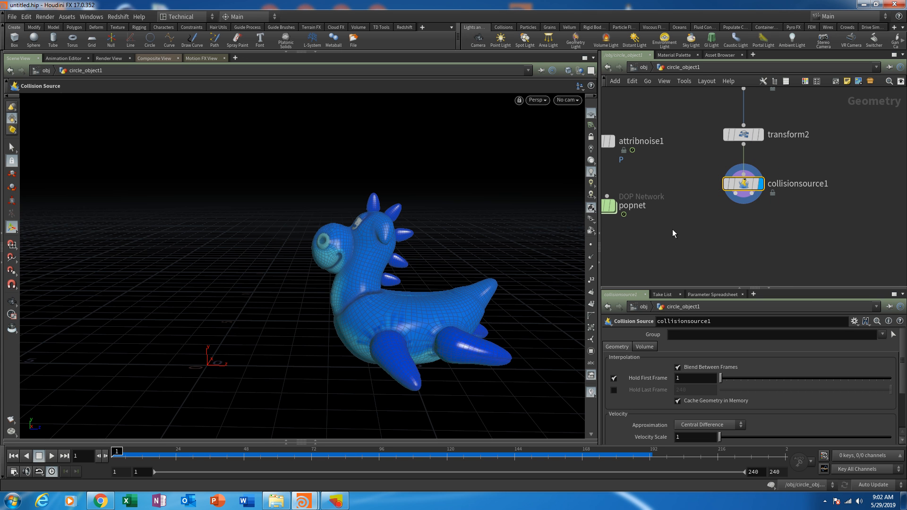
- Move the popnet node further down below attribnoise1, leaving more space above its inputs
middle_click_drag(776, 213, 817, 209)
middle_click_drag(706, 229, 718, 197)
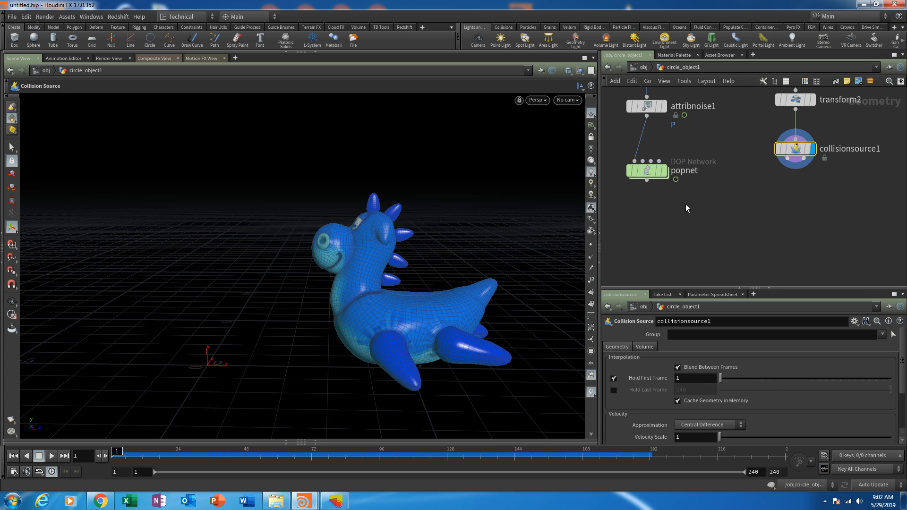
middle_click_drag(706, 228, 715, 244)
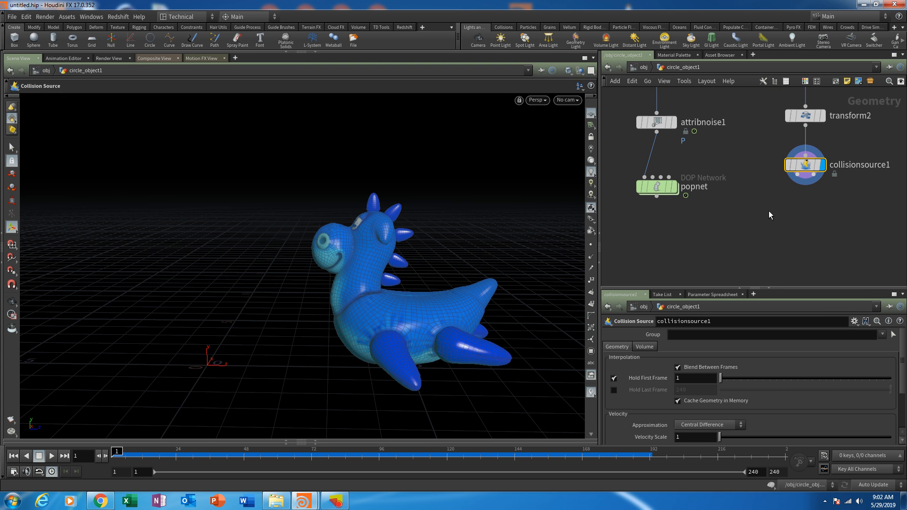
middle_click_drag(801, 189, 750, 190)
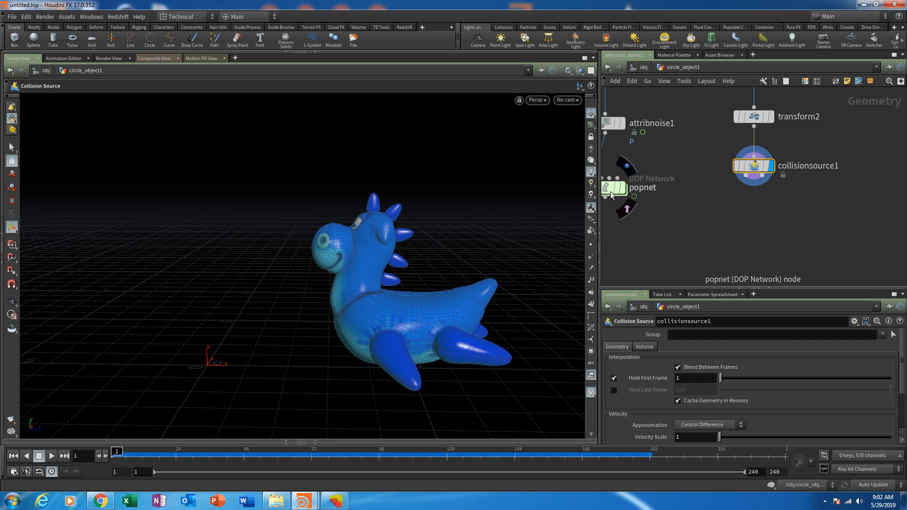
middle_click_drag(675, 210, 747, 198)
left_click_drag(679, 177, 677, 214)
middle_click_drag(786, 211, 758, 219)
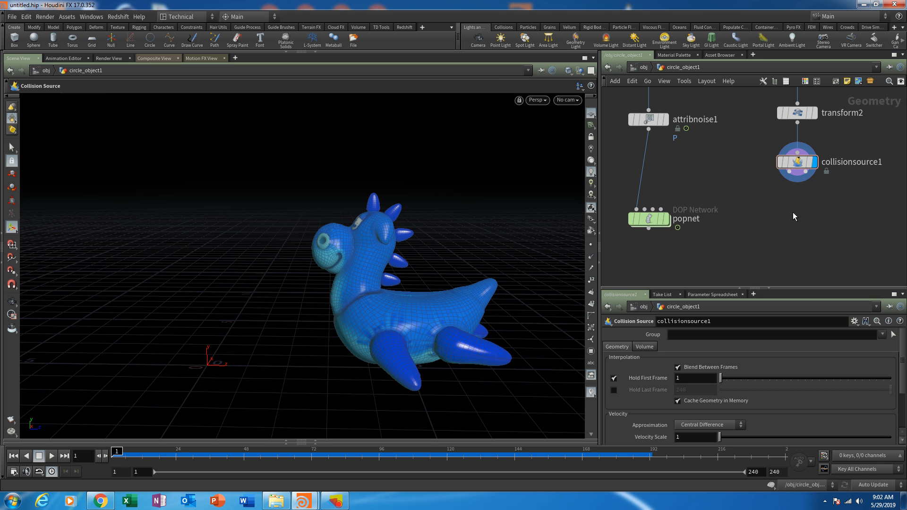
- Add a Null node below collisionsource1 and wire the first collision output into it
key("Tab")
type("nul")
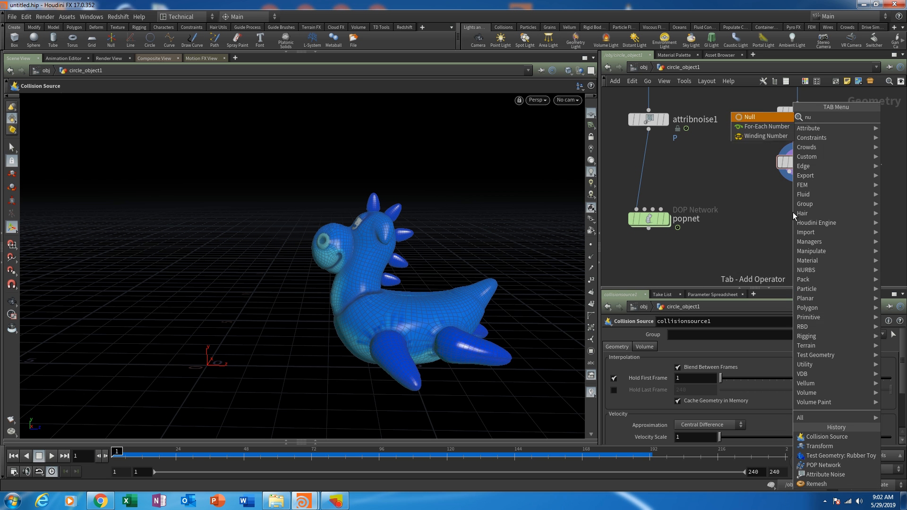
key("Return")
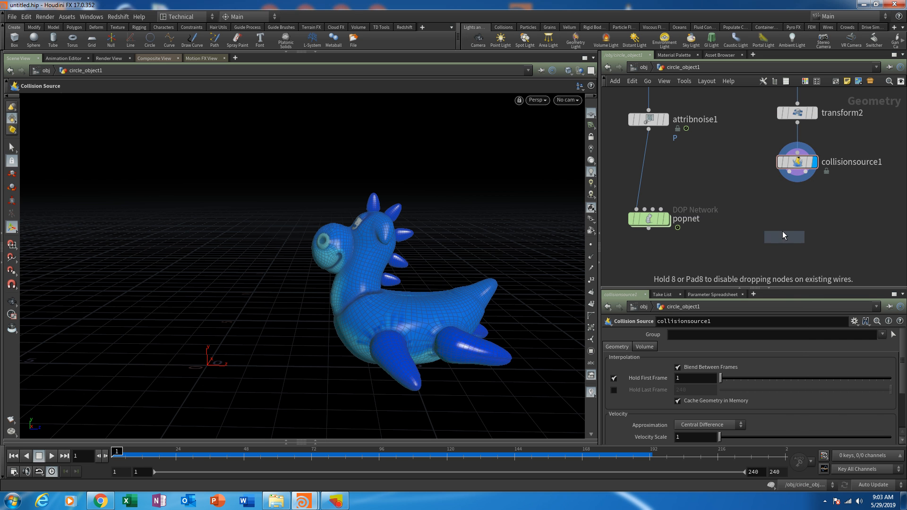
left_click(782, 229)
left_click_drag(789, 176, 781, 221)
- Duplicate null1 alongside itself and connect the copy to the second output of collisionsource1
middle_click_drag(817, 217, 728, 203)
left_click_drag(694, 217, 767, 228)
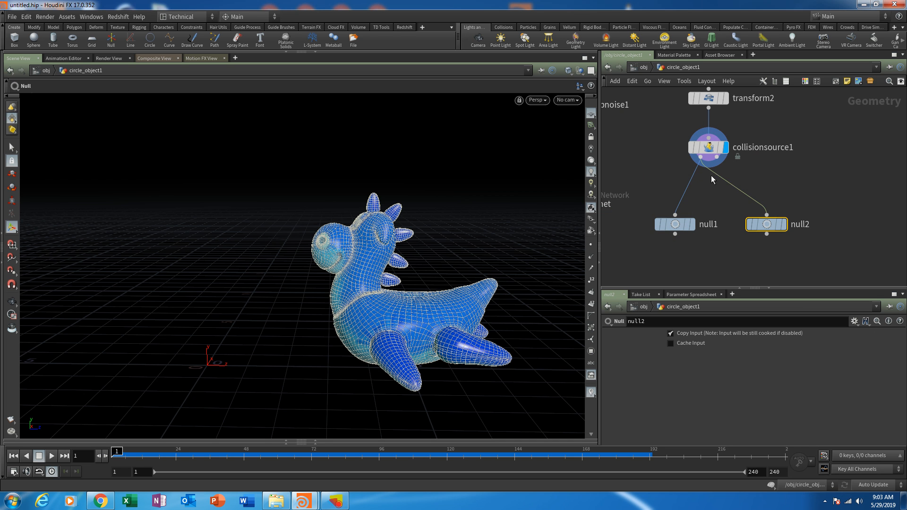
left_click(717, 158)
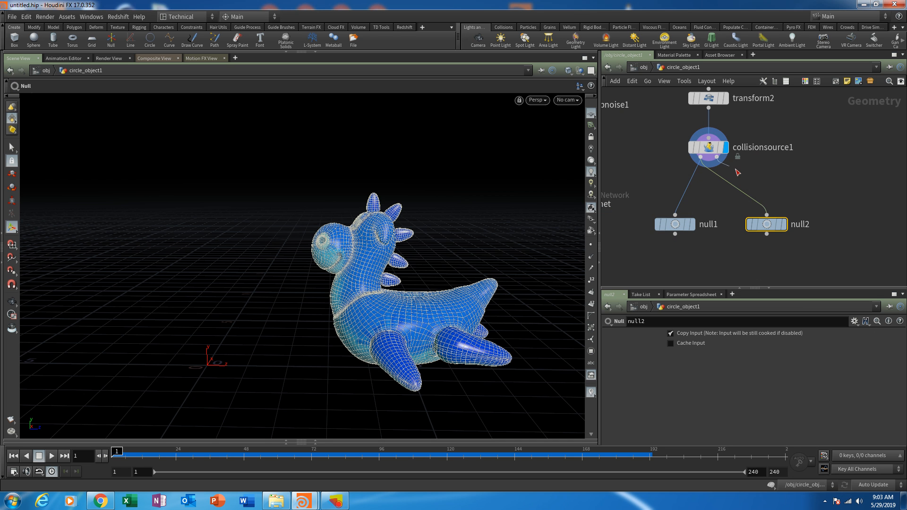
left_click(766, 215)
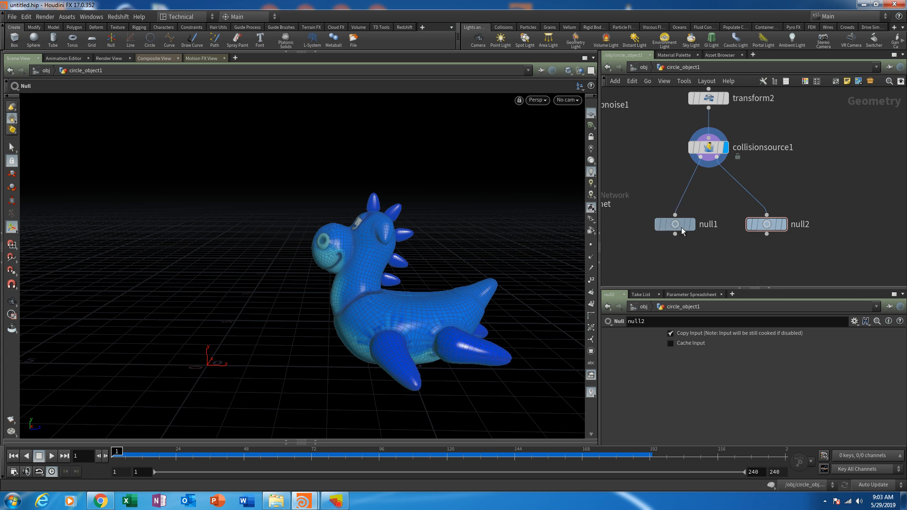
- Move null1 lower beneath collisionsource1 and rename it OUT_collision_GEO
left_click_drag(675, 223, 672, 257)
double_click(709, 258)
type("OUT_")
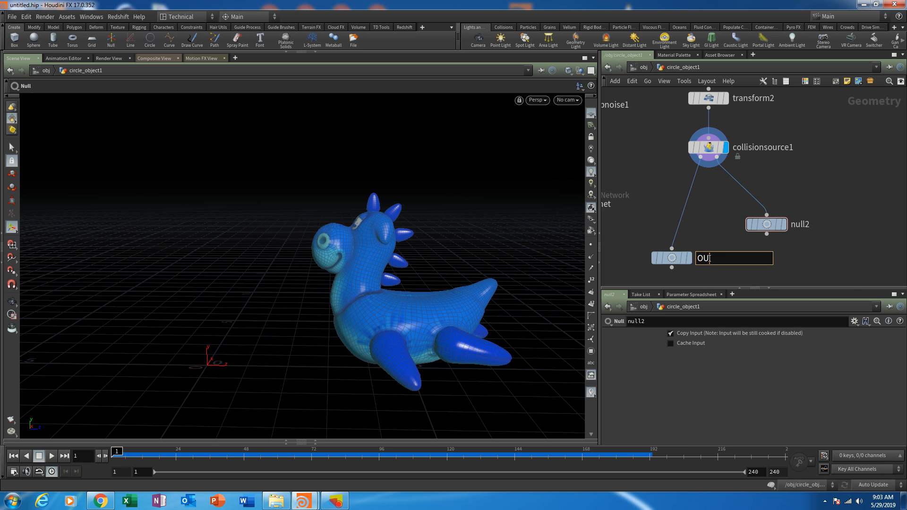
type("collision_GEO")
key("Return")
- Rename null2, on the second output of collisionsource1, to OUT_collision_volume
double_click(800, 225)
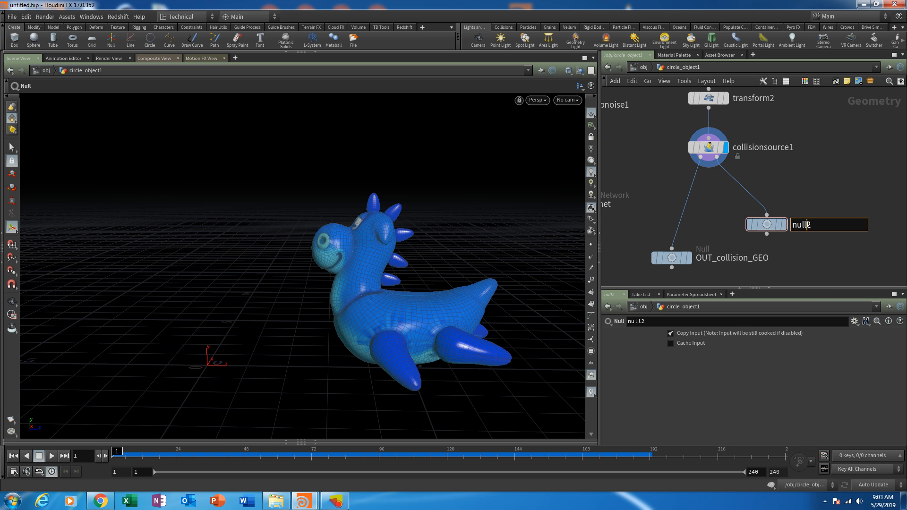
type("OUT_collision_volume")
key("Return")
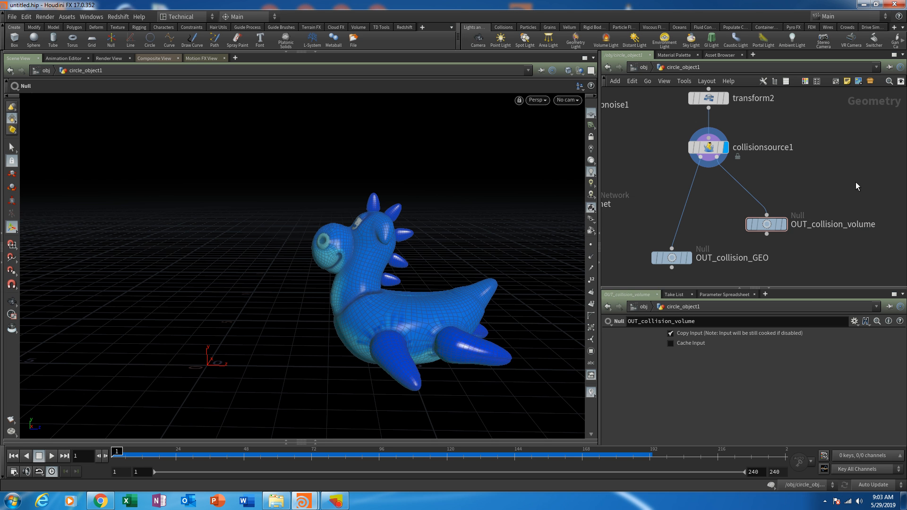
- Display the OUT_collision_GEO node and look over the toy's collision geometry in the viewport
middle_click_drag(734, 257, 722, 193)
left_click(666, 201)
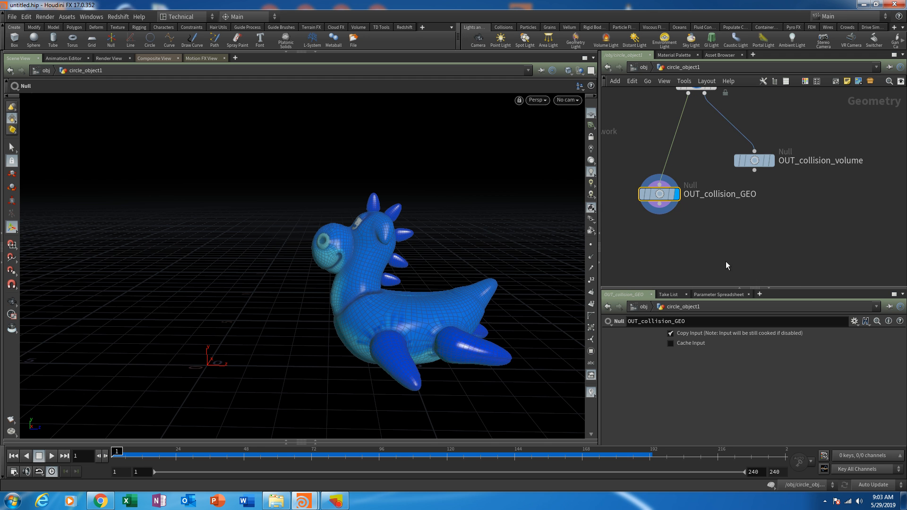
left_click_drag(412, 310, 452, 307, "alt")
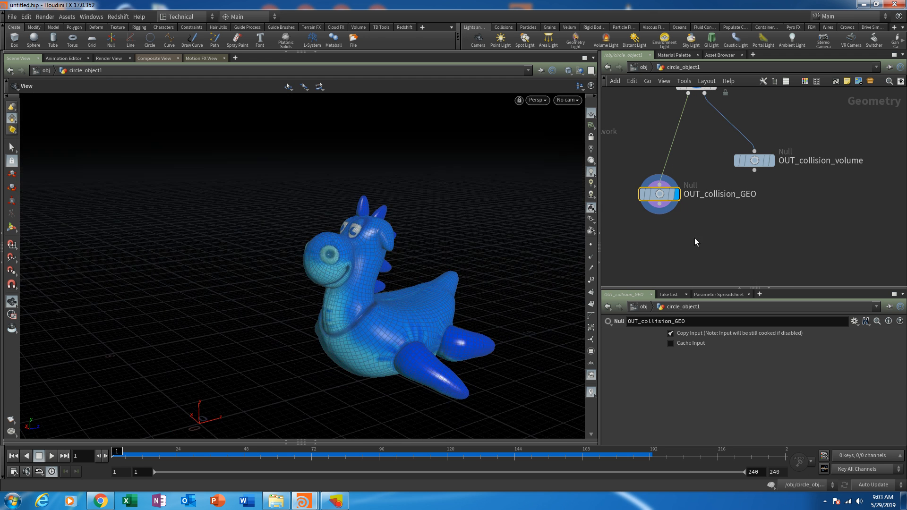
- Select collisionsource1 and enlarge its parameter area to examine the geometry interpolation, velocity and point settings
middle_click_drag(729, 193, 744, 242)
left_click(711, 134)
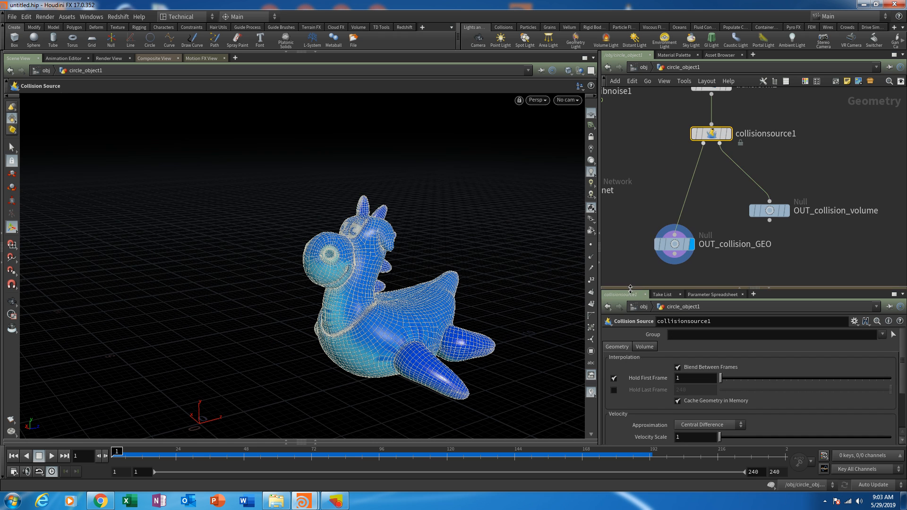
left_click_drag(633, 288, 632, 178)
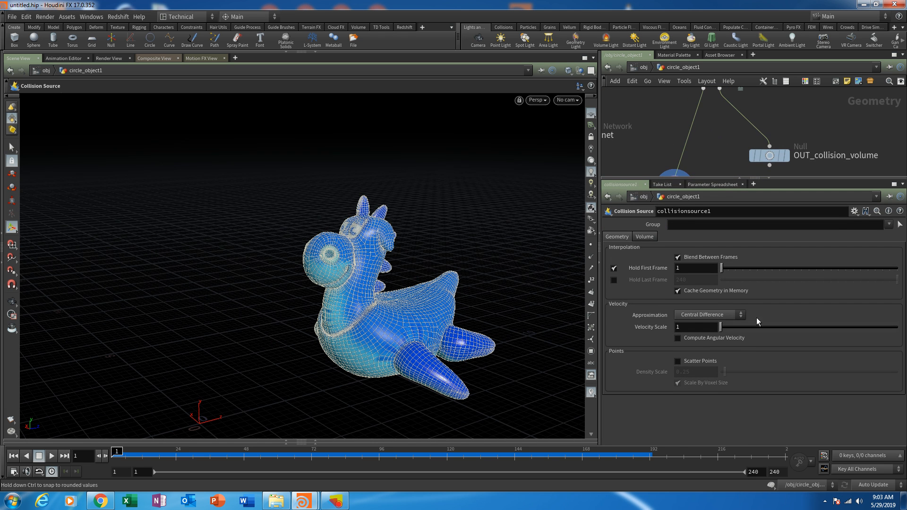
middle_click_drag(729, 126, 721, 169)
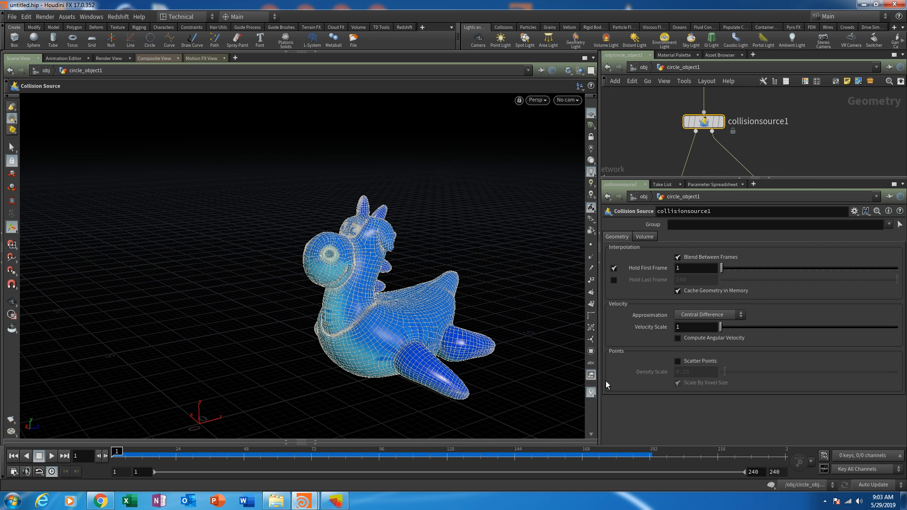
- Make OUT_collision_volume the displayed node and give the network view more room
middle_click_drag(820, 168, 770, 135)
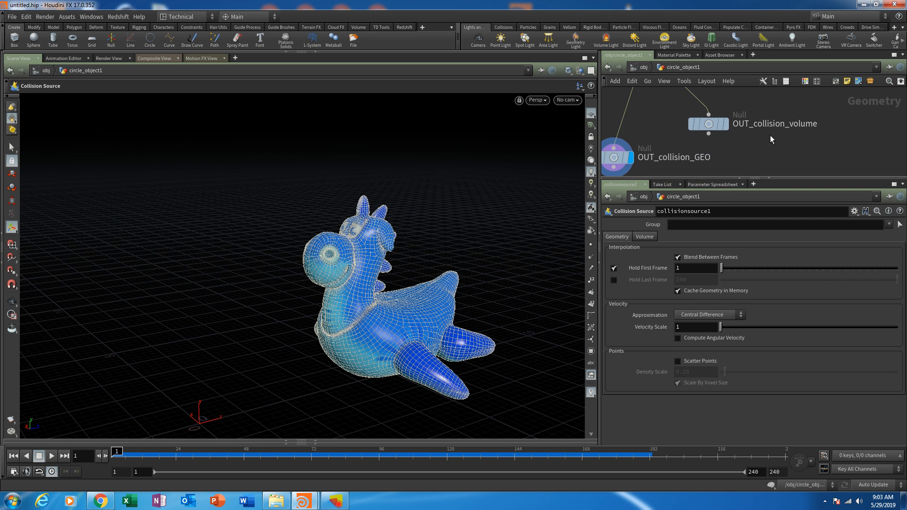
left_click(728, 128)
key("Escape")
mouse_move(556, 233)
left_mouse_down()
mouse_move(520, 298)
mouse_move(555, 211)
mouse_move(397, 194)
mouse_move(309, 234)
mouse_move(257, 348)
mouse_move(405, 167)
mouse_move(443, 282)
mouse_move(555, 242)
mouse_move(541, 238)
left_mouse_up()
left_click_drag(821, 177, 821, 225)
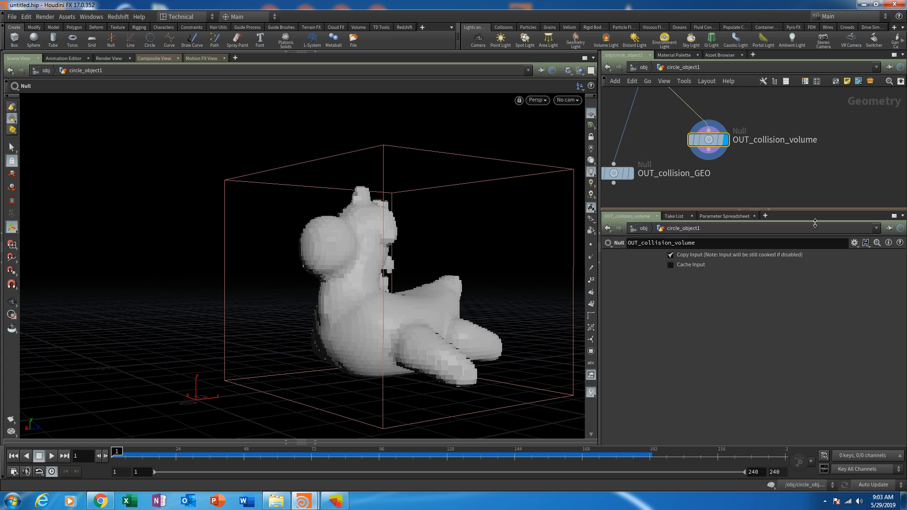
- Examine the toy's voxelized collision volume from several angles and close up, especially the gaps between its body parts
key("Escape")
left_click_drag(472, 264, 354, 324)
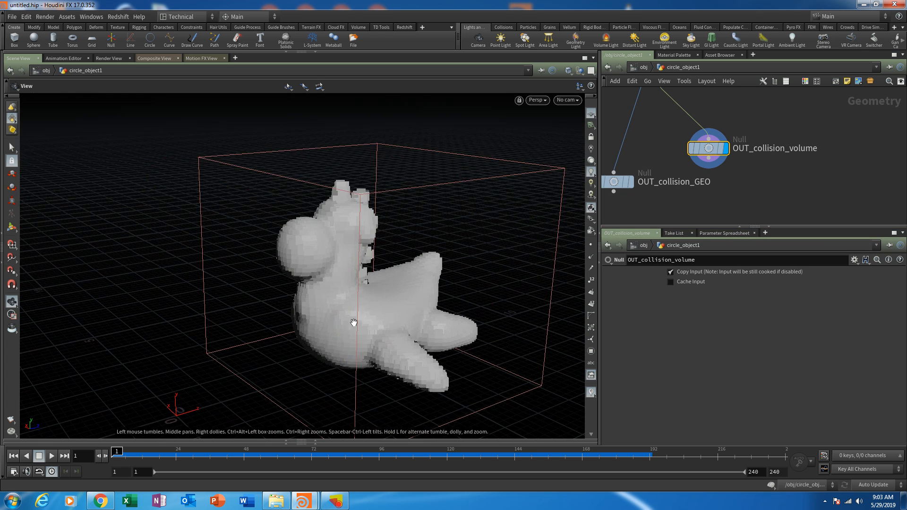
right_click_drag(355, 324, 375, 275)
mouse_move(374, 275)
left_mouse_down()
mouse_move(381, 265)
mouse_move(365, 267)
left_mouse_up()
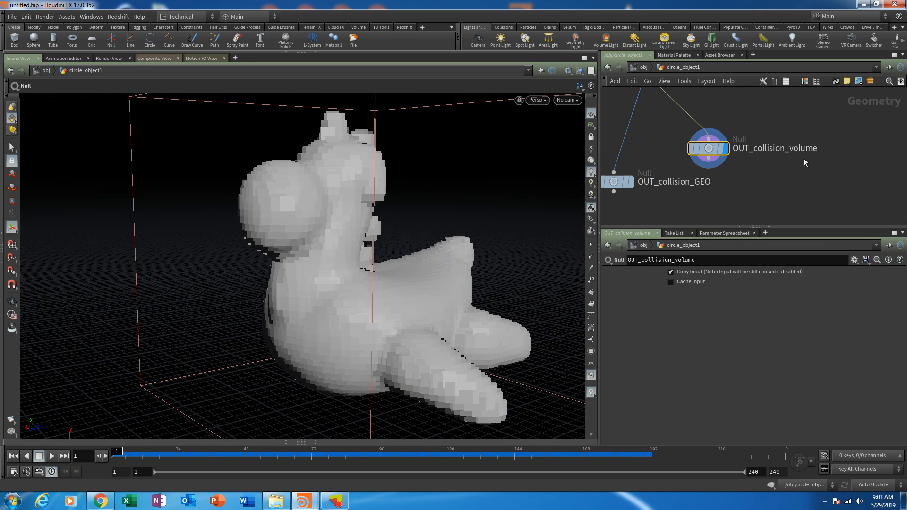
key("space")
left_click_drag(308, 276, 345, 322)
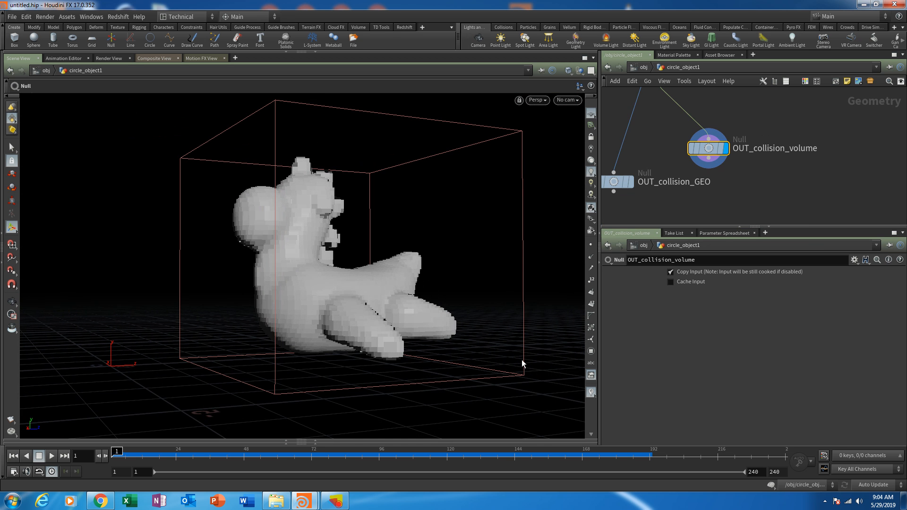
left_click_drag(487, 330, 347, 352)
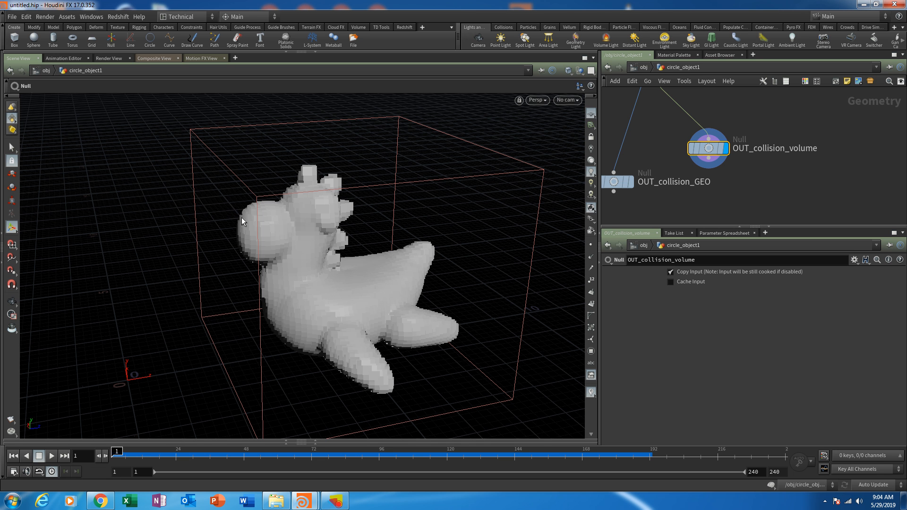
mouse_move(247, 220)
left_mouse_down()
mouse_move(239, 237)
mouse_move(240, 208)
left_mouse_up()
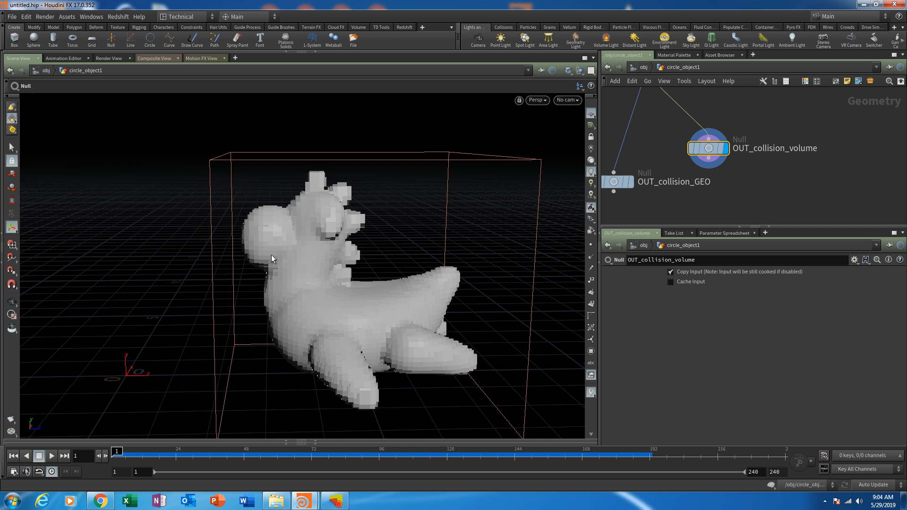
right_click_drag(271, 156, 271, 222, "alt")
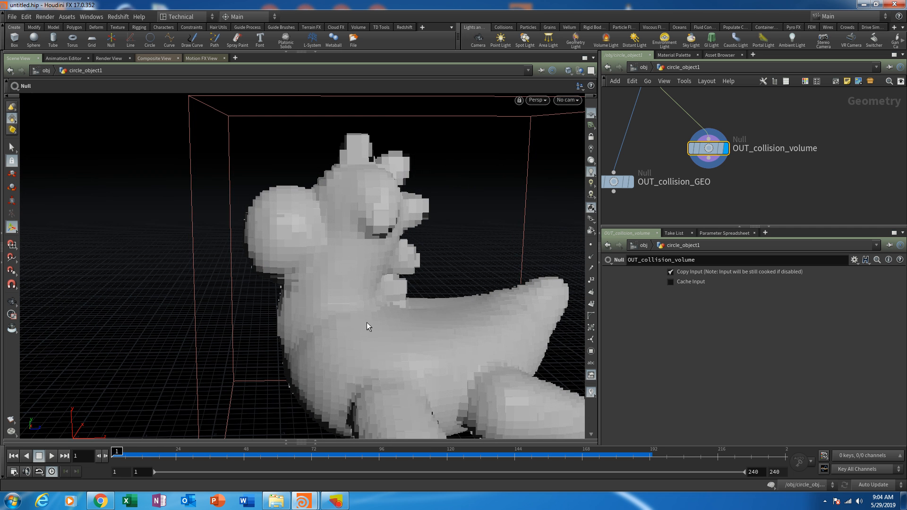
left_click_drag(287, 270, 259, 174, "alt")
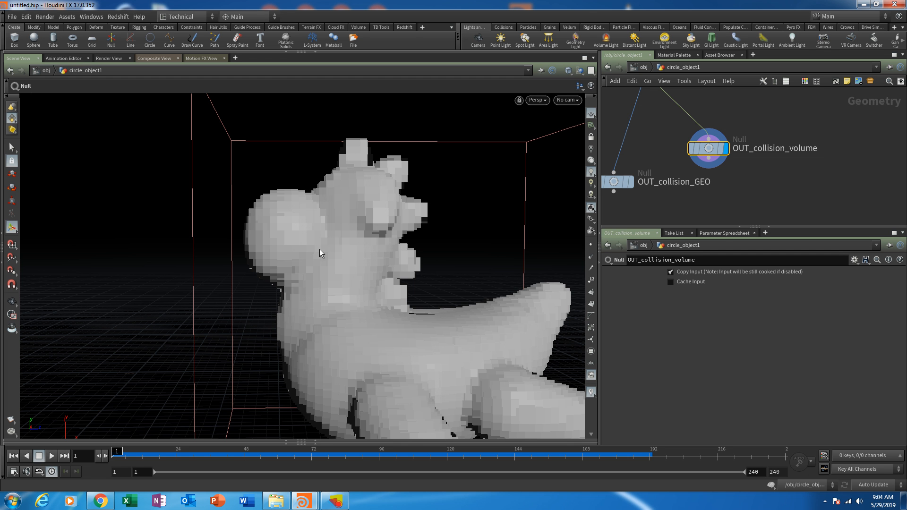
key("Escape")
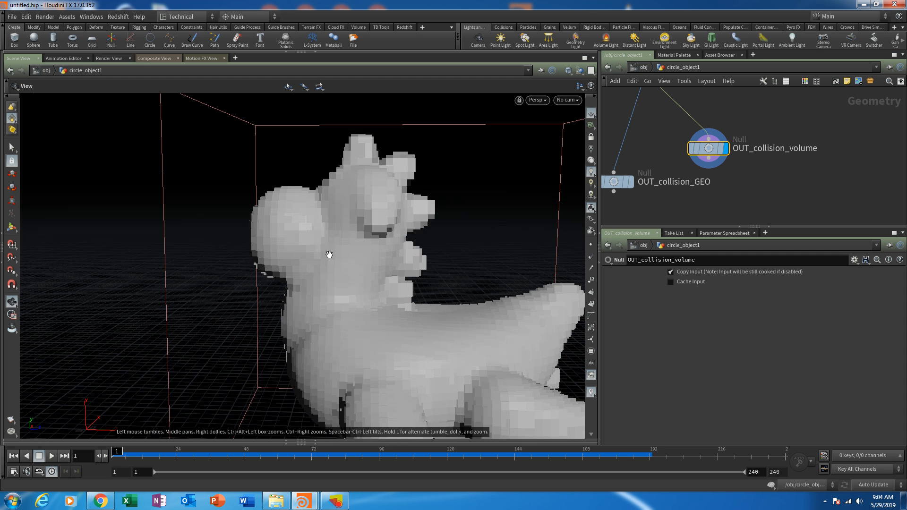
left_click_drag(322, 262, 330, 290)
key("Return")
right_click_drag(330, 290, 357, 217, "alt")
left_click_drag(358, 217, 362, 326, "alt")
right_click_drag(362, 326, 406, 160, "alt")
left_click_drag(407, 160, 387, 314, "alt")
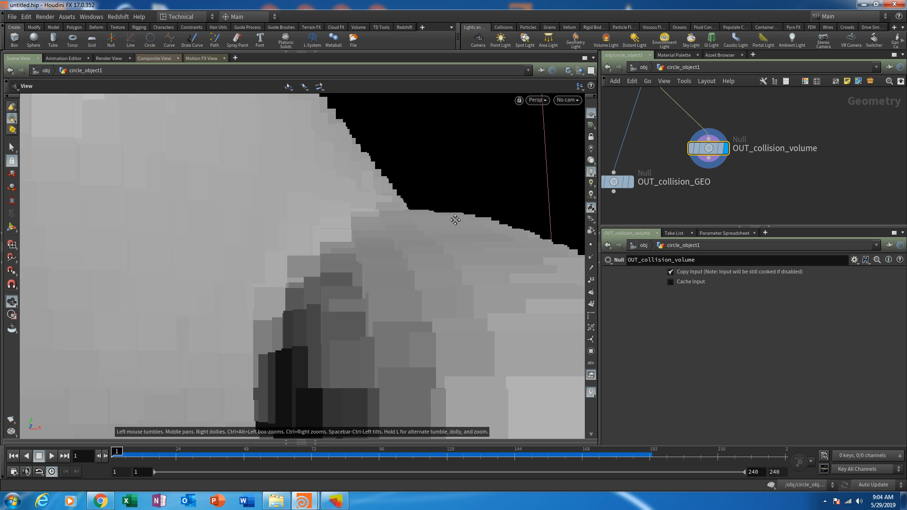
key("Return")
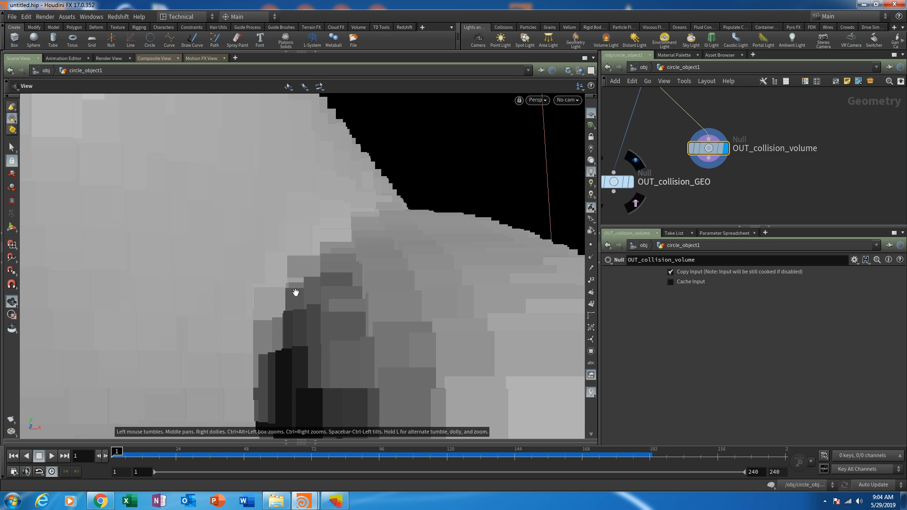
middle_click_drag(296, 293, 512, 336, "alt")
left_click_drag(363, 321, 407, 336, "alt")
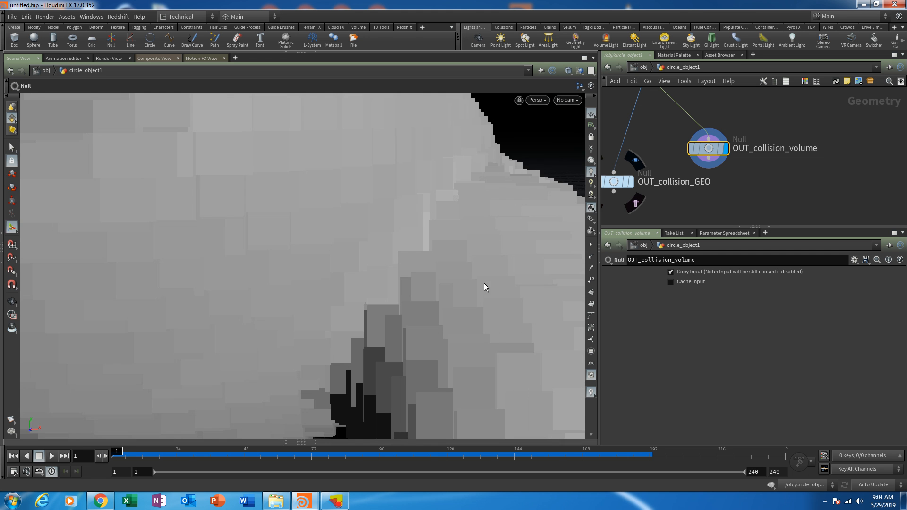
middle_click_drag(484, 283, 435, 348, "alt")
left_click_drag(477, 309, 422, 325, "alt")
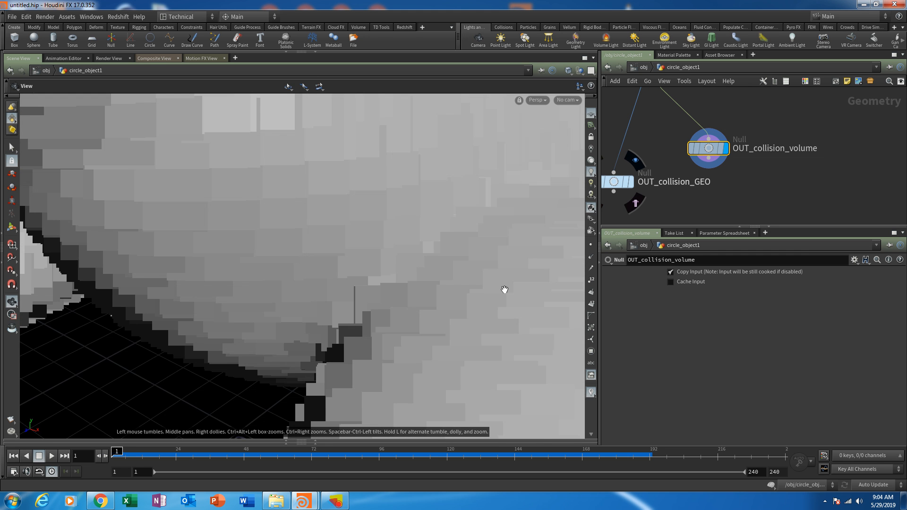
left_click_drag(505, 289, 352, 278, "alt")
middle_click_drag(738, 99, 785, 163)
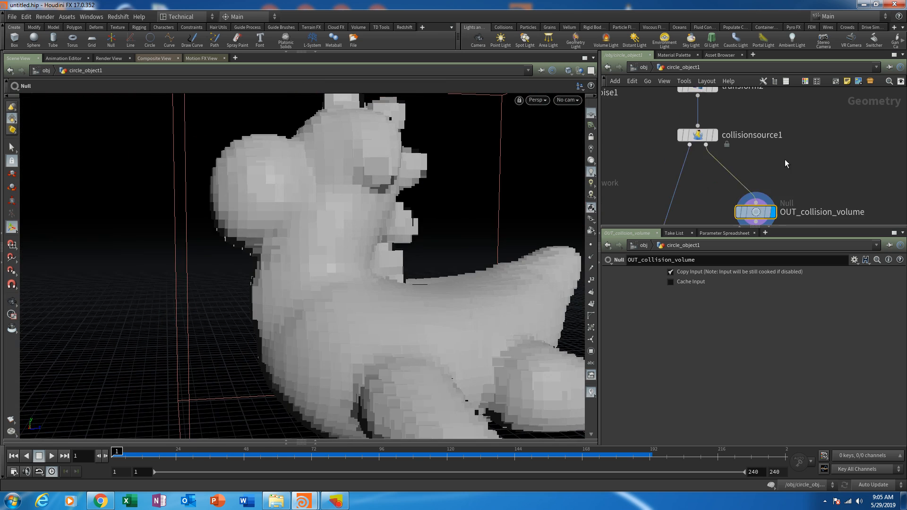
- Set the collision volume's voxel size on collisionsource1 to 0.05
left_click(697, 135)
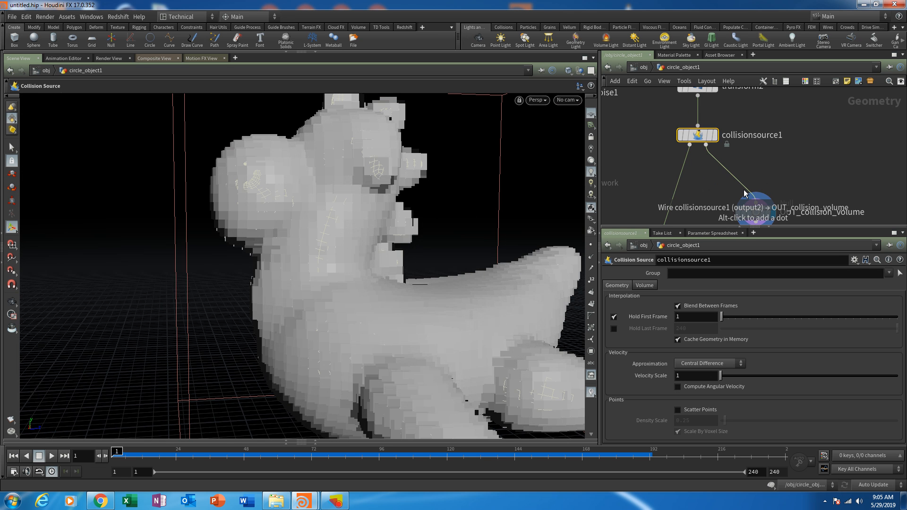
left_click(644, 285)
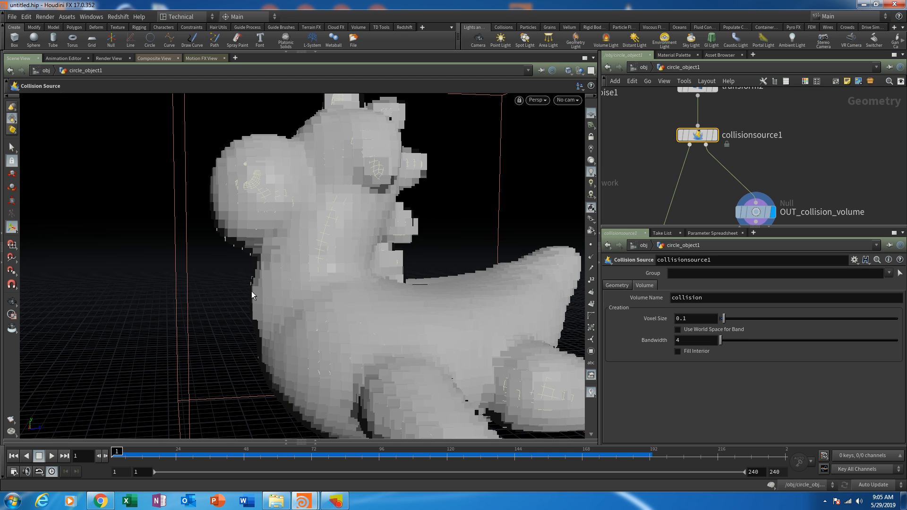
double_click(682, 318)
type("0.05")
key("Return")
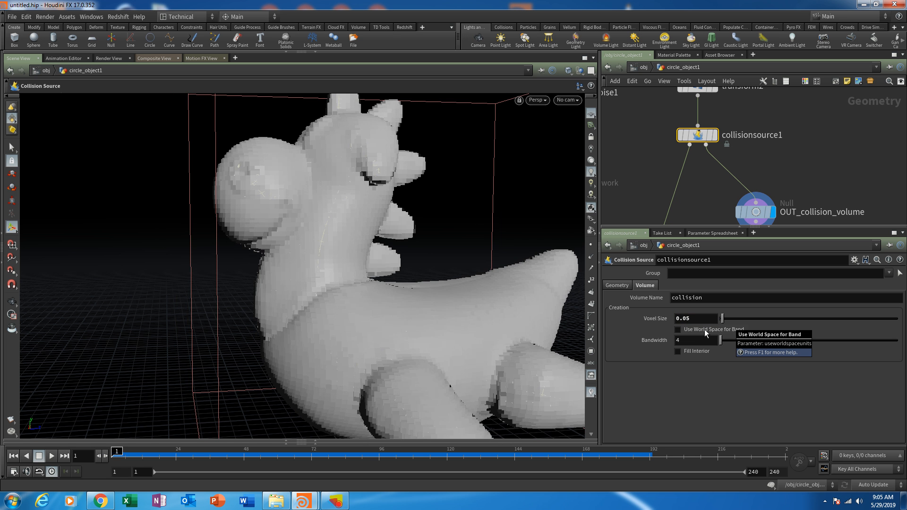
- Examine the refined collision volume, along with the two collision output nulls and popnet in the network
left_click_drag(288, 232, 322, 227, "alt")
right_click_drag(322, 225, 370, 316, "alt")
left_click_drag(370, 315, 396, 301, "alt")
left_click(792, 134)
middle_click_drag(792, 134, 811, 105)
middle_click_drag(795, 188, 801, 146)
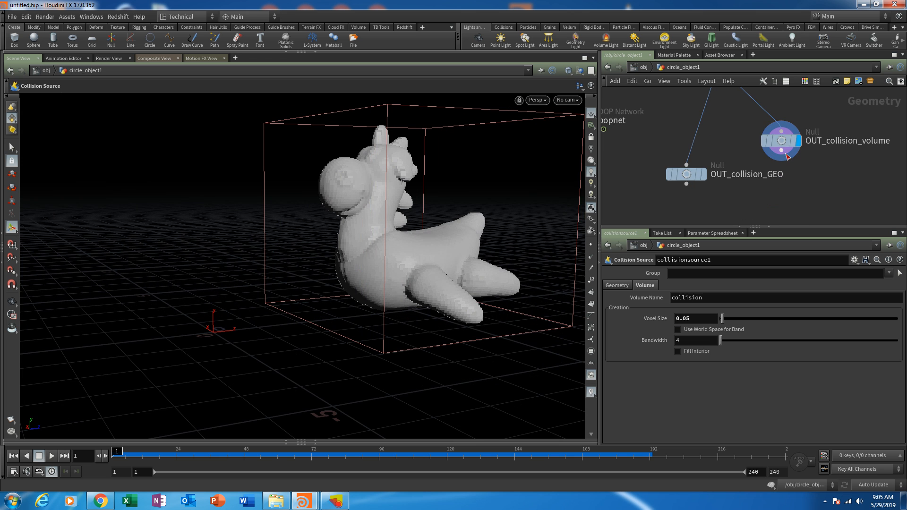
left_click_drag(782, 142, 783, 149)
middle_click_drag(728, 137, 756, 160)
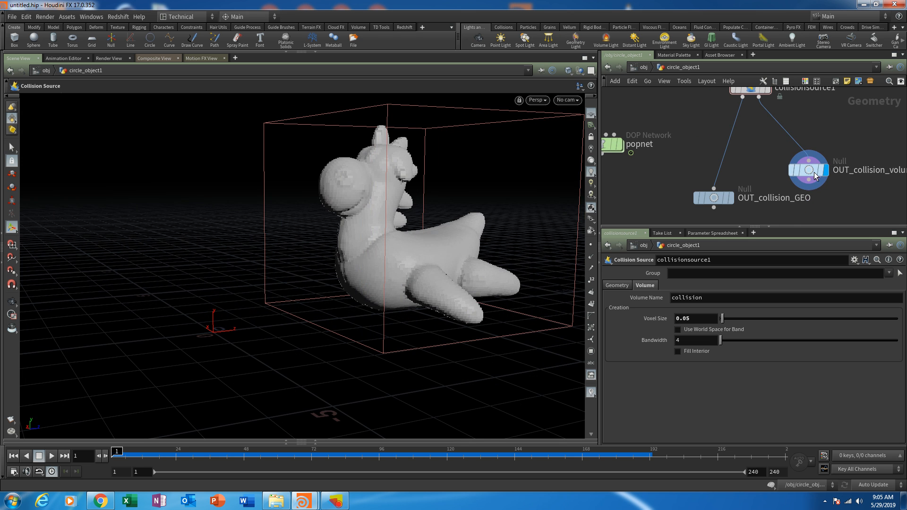
middle_click_drag(839, 157, 796, 141)
middle_click_drag(816, 182, 835, 200)
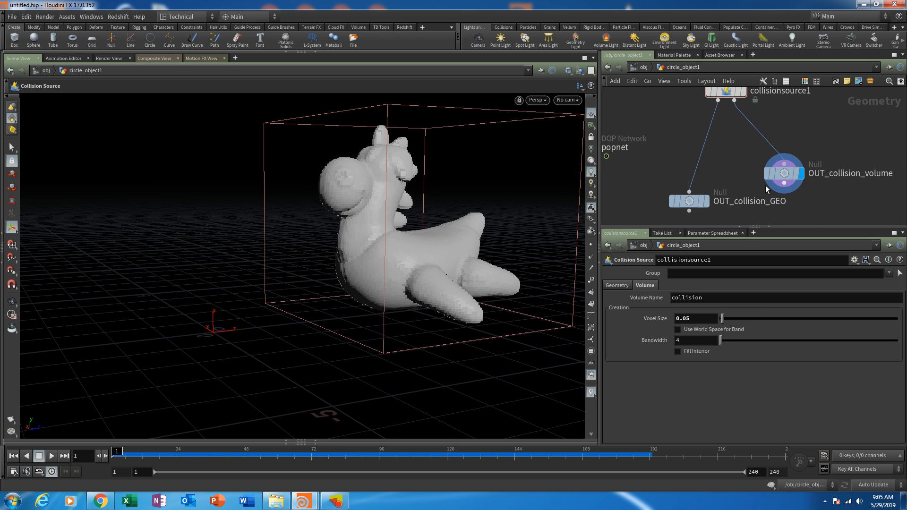
middle_click_drag(736, 171, 784, 163)
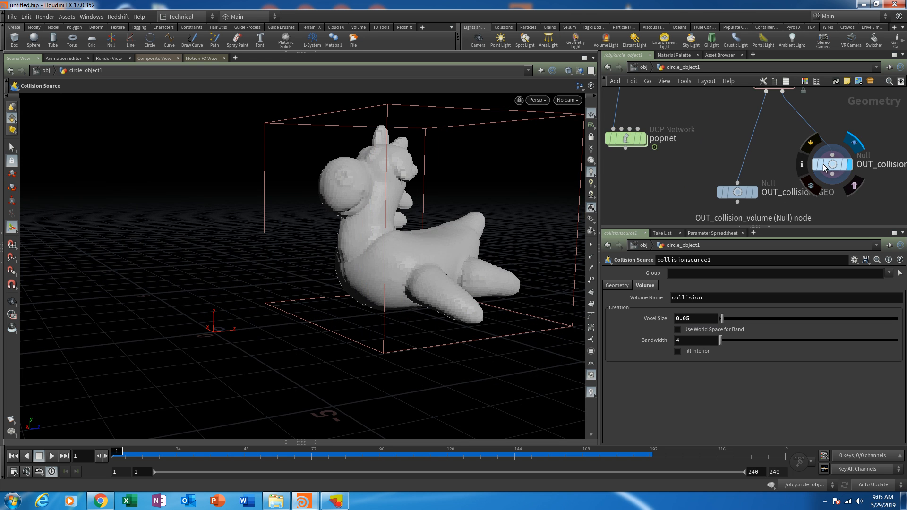
middle_click_drag(678, 179, 710, 181)
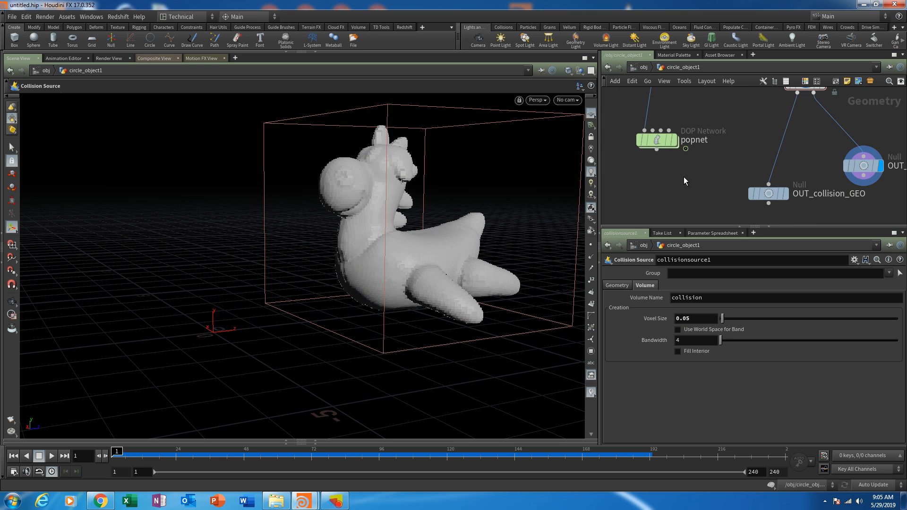
middle_click_drag(645, 176, 650, 197)
middle_click_drag(732, 154, 720, 135)
middle_click_drag(705, 181, 732, 206)
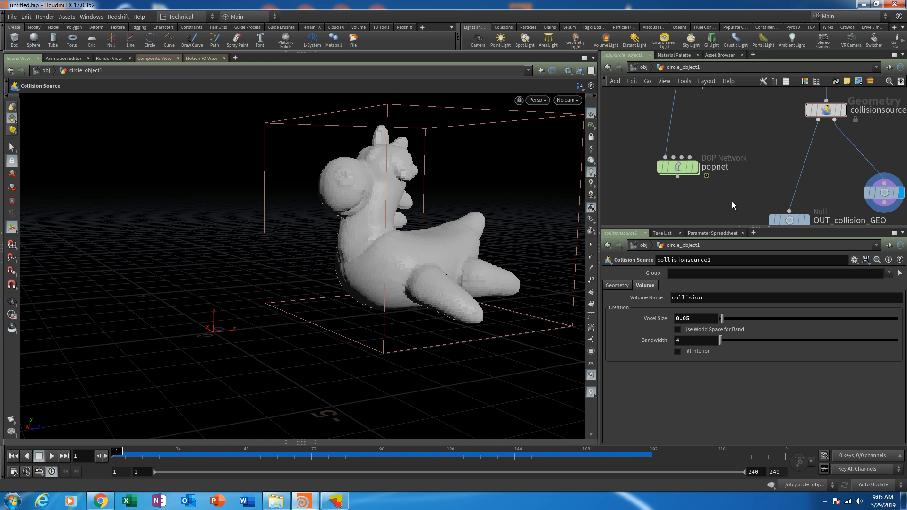
- Enter the popnet network and move groundplane1 farther from popsolver to make room between them
double_click(679, 167)
middle_click_drag(706, 184, 659, 134)
scroll(676, 159, "up", 3)
middle_click_drag(669, 172, 639, 143)
left_click_drag(666, 195, 736, 143)
middle_click_drag(744, 117, 792, 194)
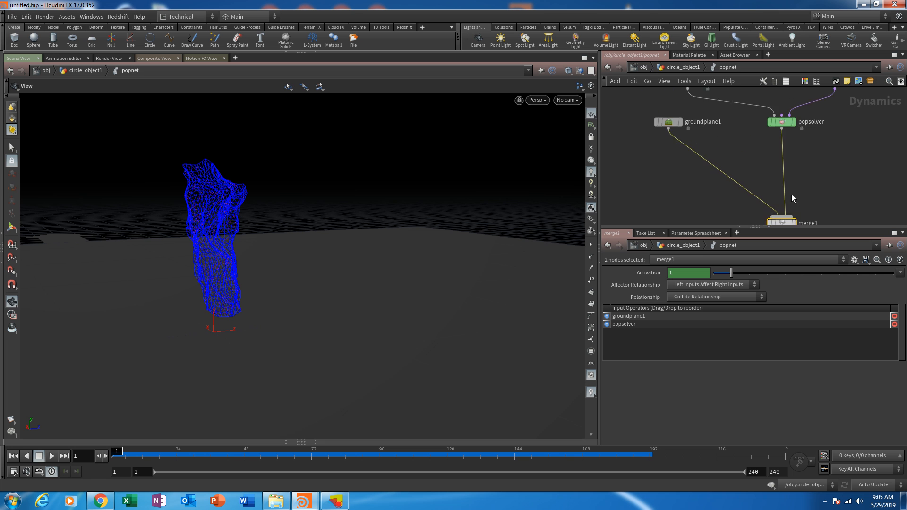
middle_click_drag(677, 130, 717, 160)
left_click_drag(708, 153, 655, 154)
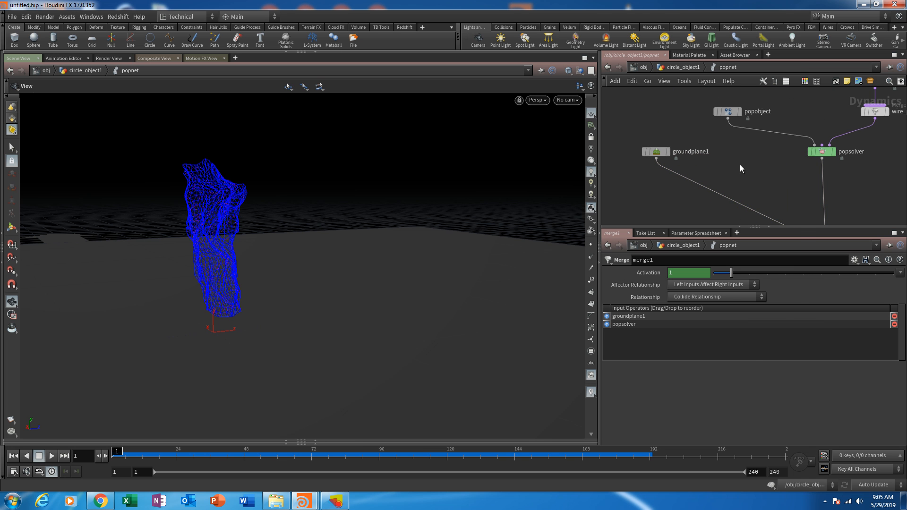
- Add a Static Object node between groundplane1 and popsolver in the popnet network
key("Tab")
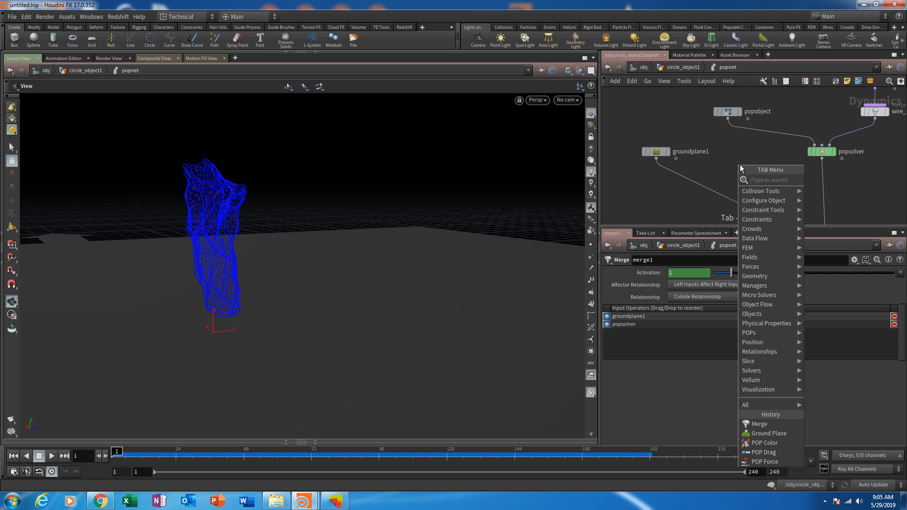
type("stati")
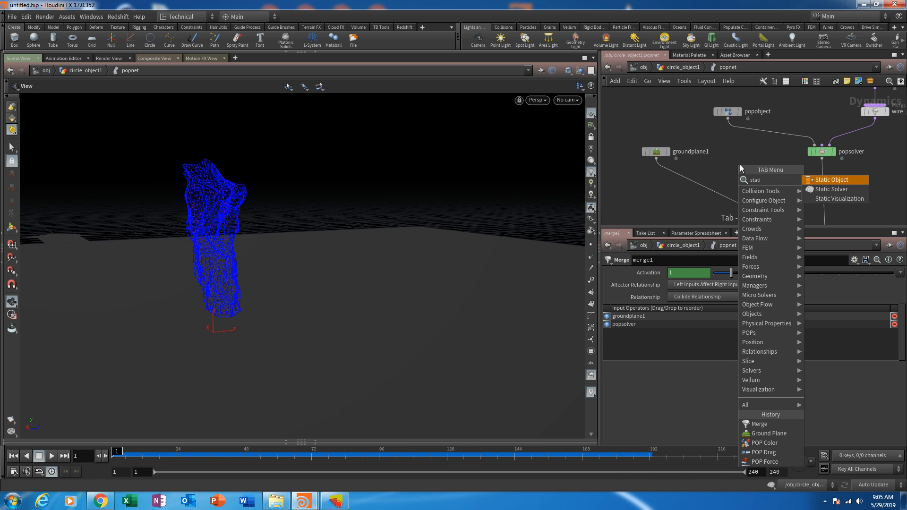
key("Return")
left_click(739, 151)
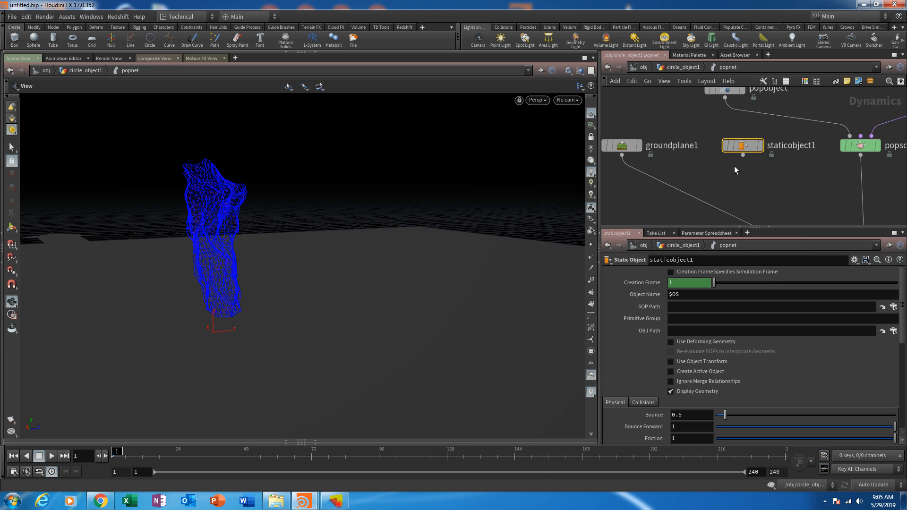
scroll(736, 151, "up", 4)
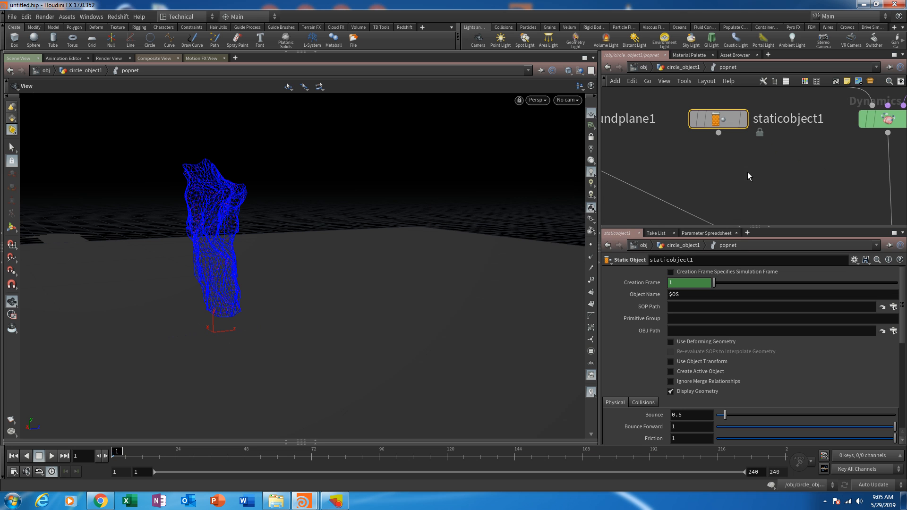
scroll(748, 172, "down", 4)
scroll(777, 179, "up", 1)
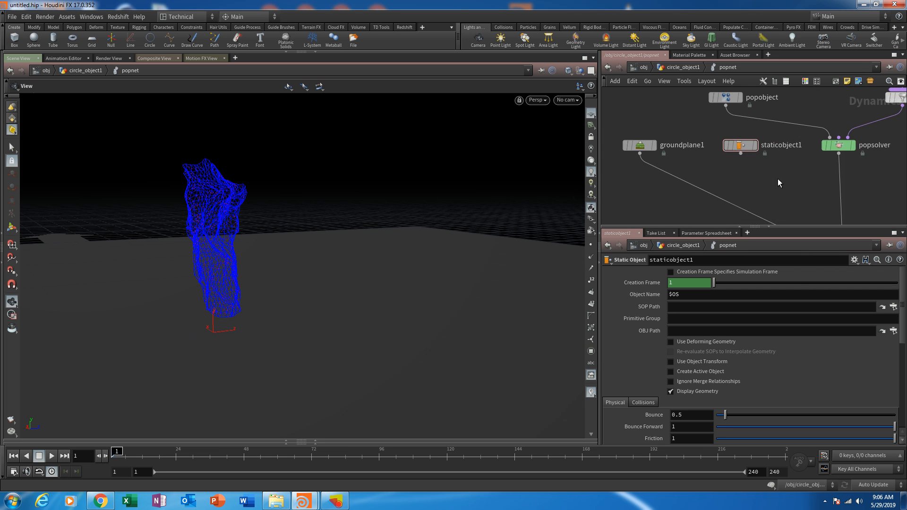
scroll(755, 165, "up", 3)
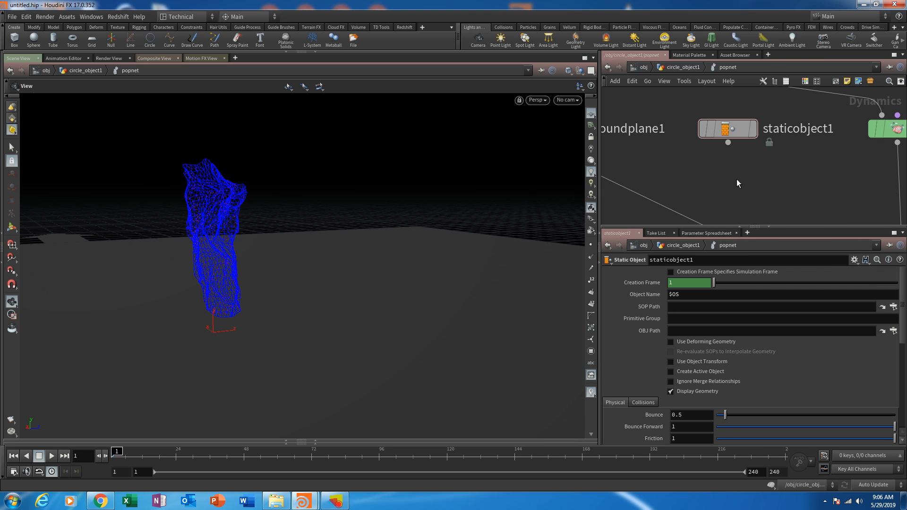
- Insert a Merge node on the wire from groundplane1 to merge1 and connect staticobject1 into it as the second input
key("Tab")
type("mer")
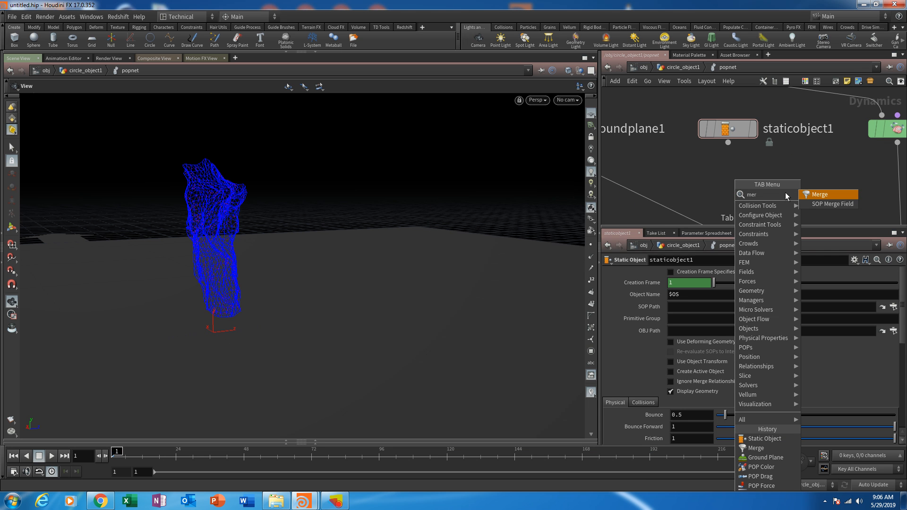
key("Return")
left_click(680, 208)
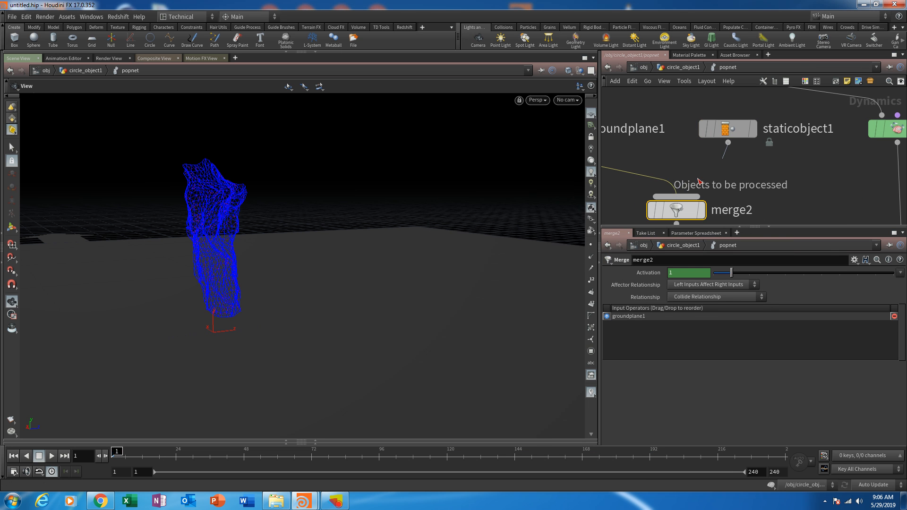
left_click_drag(698, 179, 677, 196)
scroll(757, 177, "down", 3)
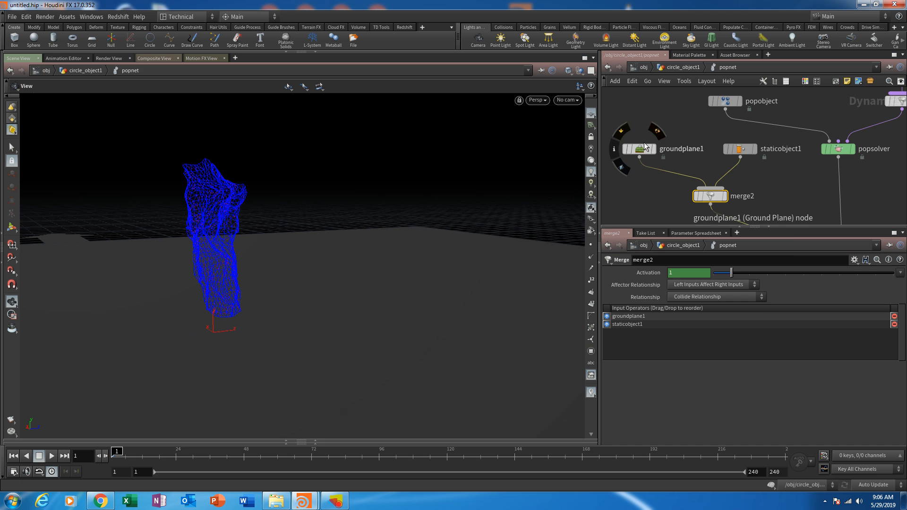
left_click_drag(711, 204, 696, 204)
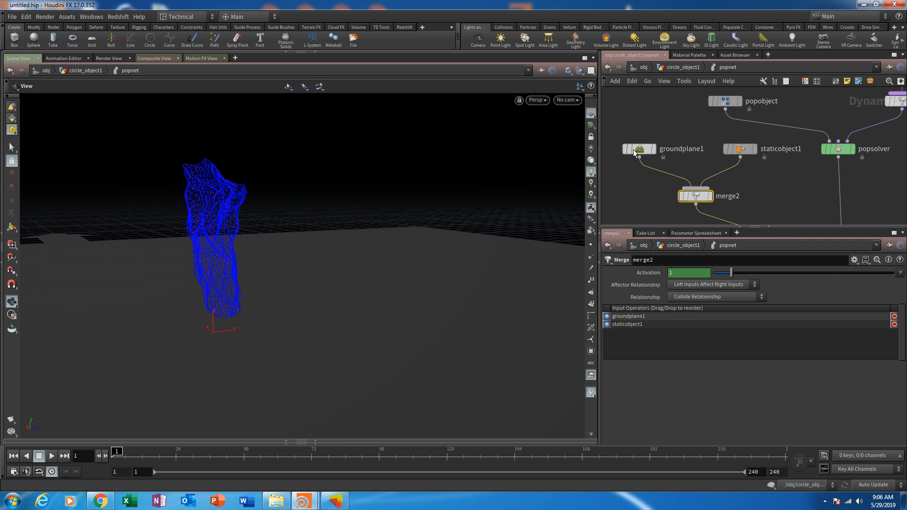
middle_click_drag(764, 182, 656, 130)
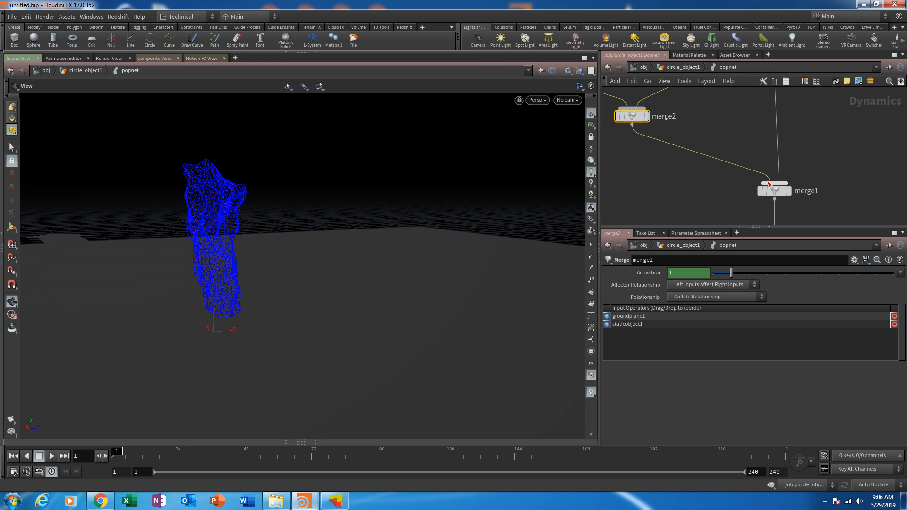
scroll(746, 198, "down", 3)
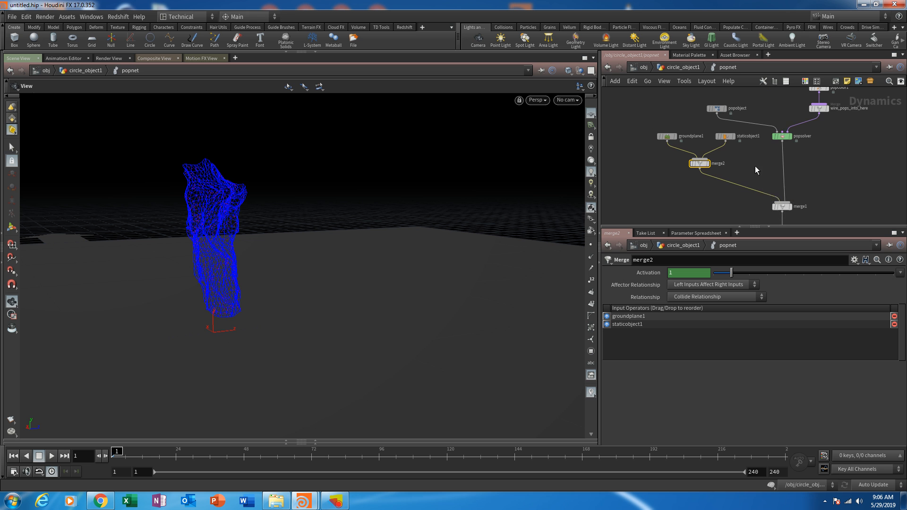
- Rename the static object node as char_collision
scroll(754, 168, "up", 3)
double_click(783, 144)
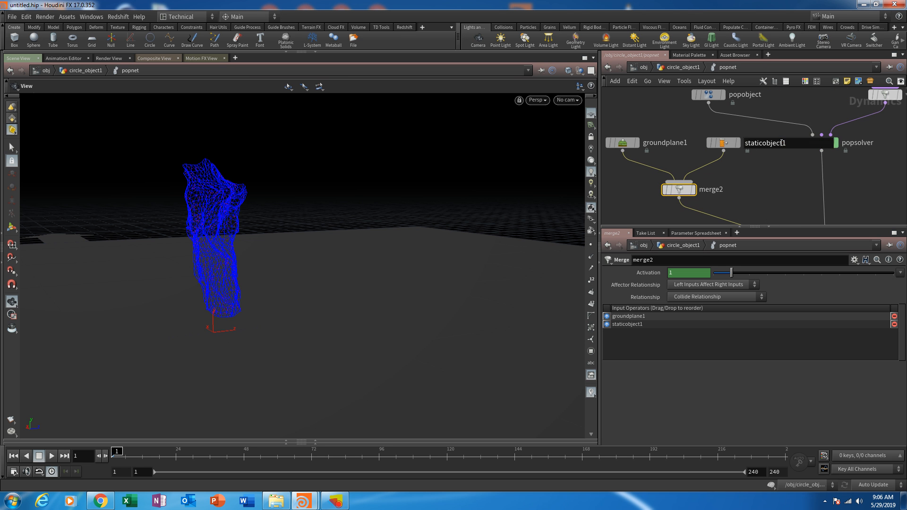
type("char_collision")
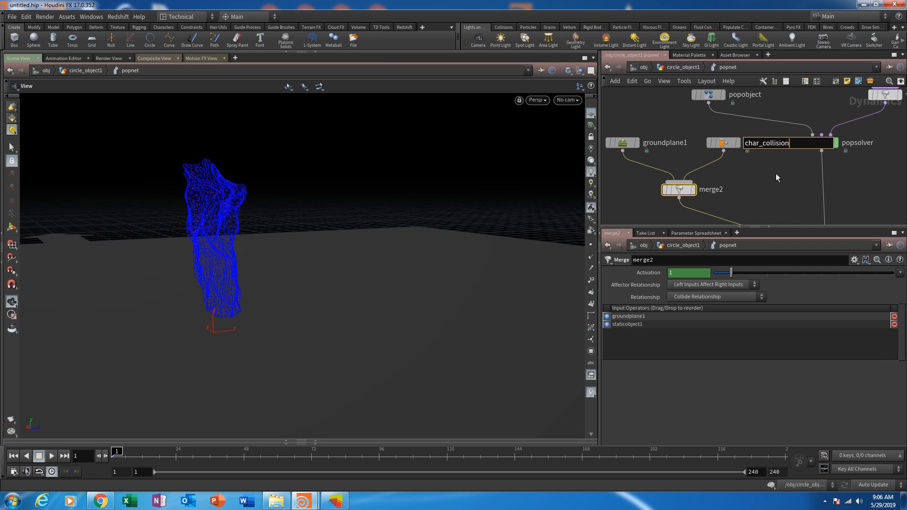
key("Return")
- Set char_collision's SOP Path to /obj/circle_object1/OUT_collision_GEO and view the toy beside the particle source
left_click(724, 144)
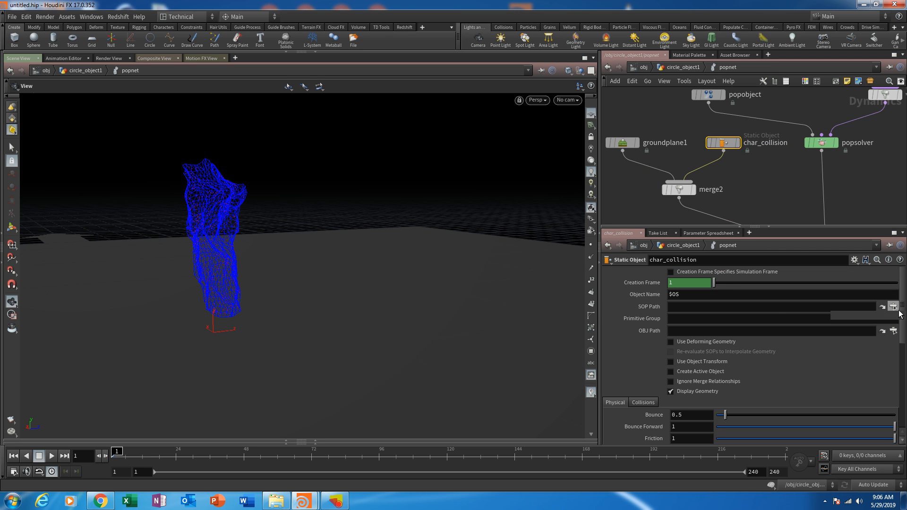
left_click(894, 307)
left_click_drag(816, 231, 589, 230)
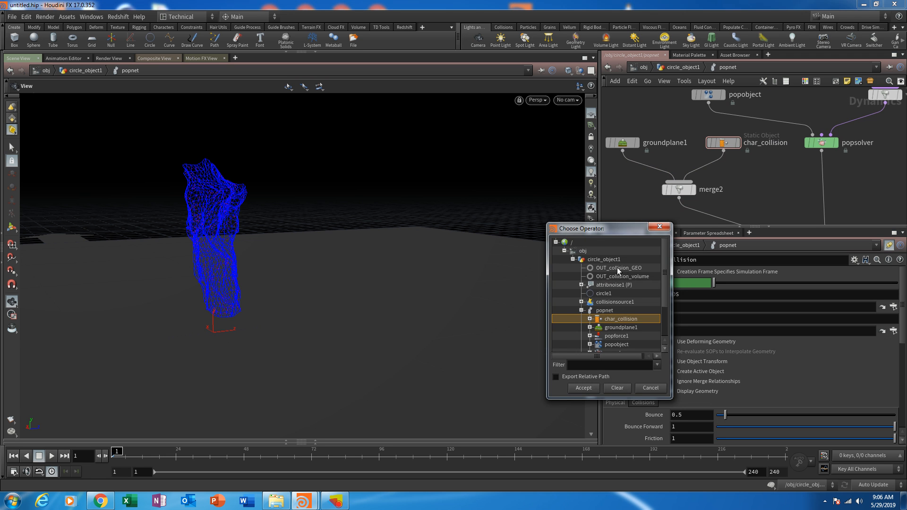
left_click(616, 267)
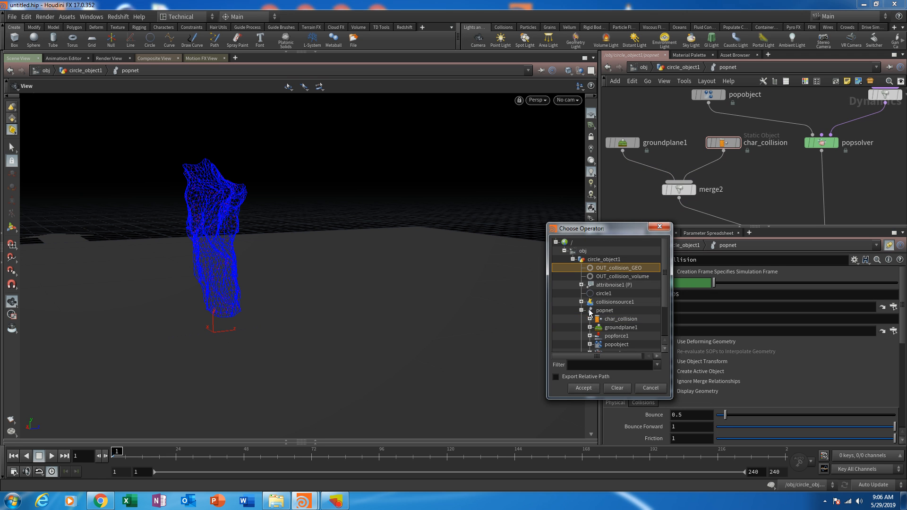
left_click(583, 388)
left_click_drag(349, 370, 390, 292)
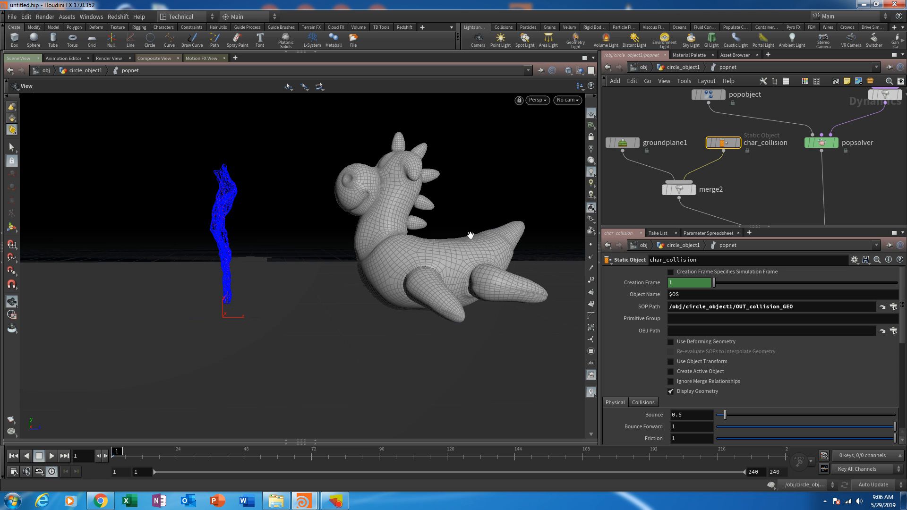
left_click_drag(471, 236, 499, 260)
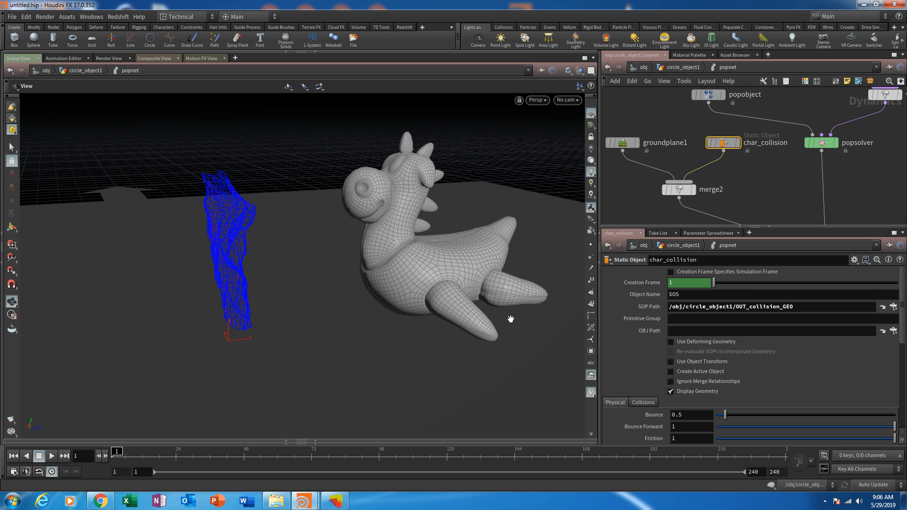
left_click_drag(512, 316, 432, 336)
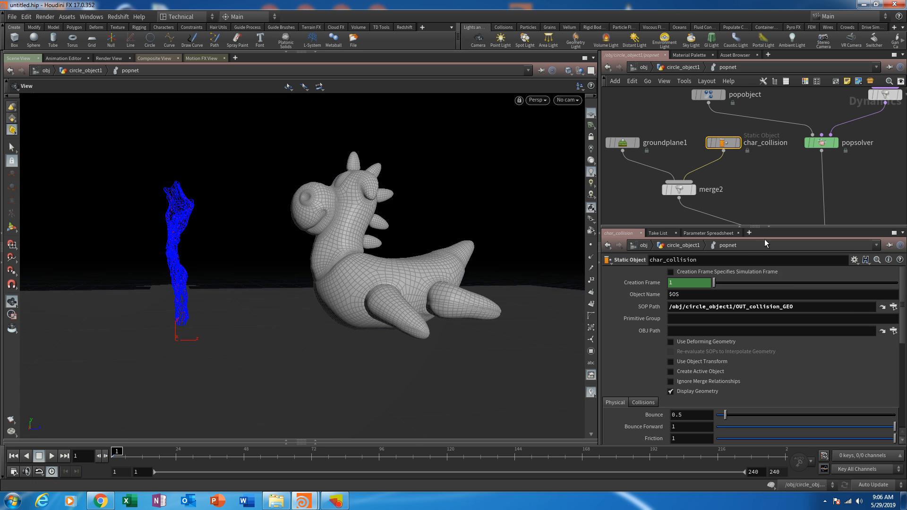
- Enable the RBD Solver volume Collision Guide on char_collision and turn off Display Geometry to inspect the collision shape
left_click_drag(782, 226, 784, 164)
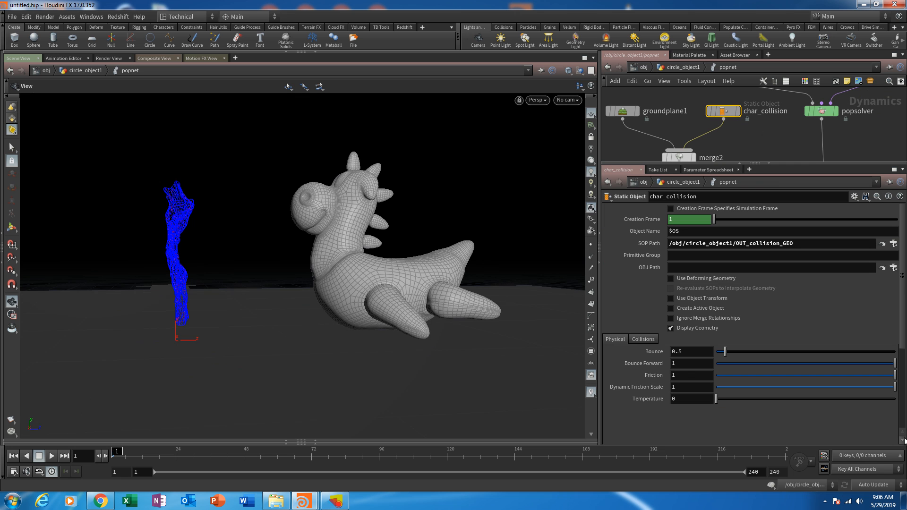
left_click(643, 339)
scroll(693, 379, "down", 2)
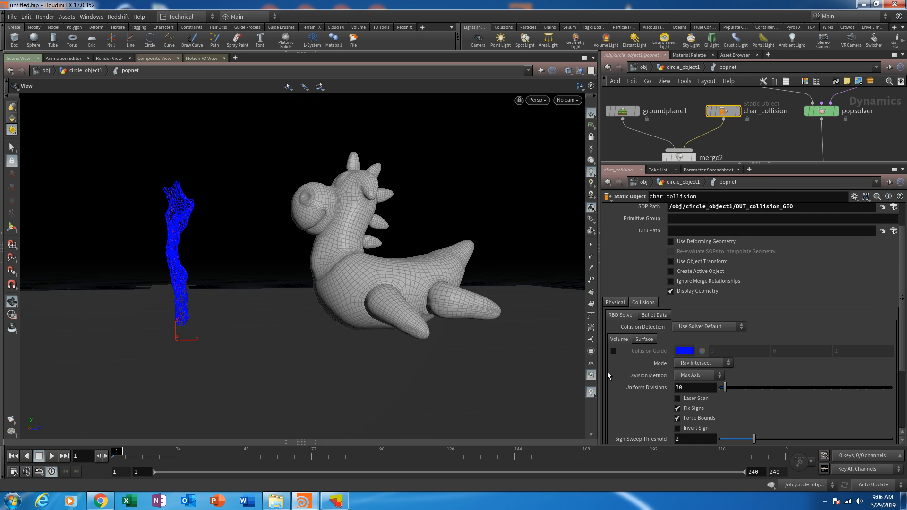
left_click(613, 351)
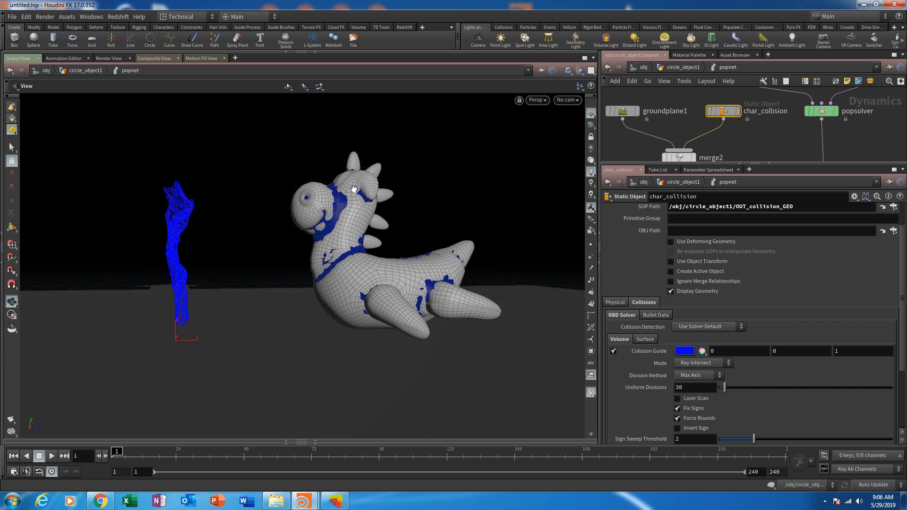
left_click(681, 292)
left_click_drag(348, 255, 297, 249)
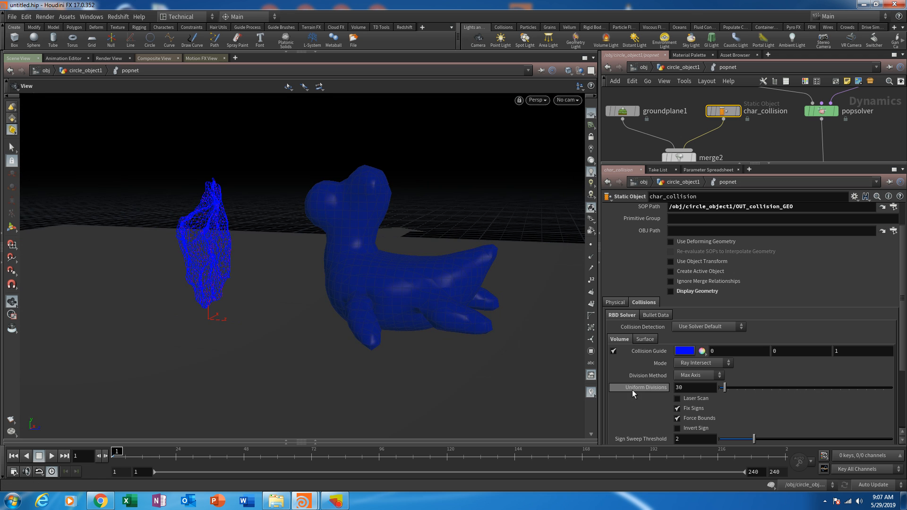
- Set char_collision's collision volume Uniform Divisions to 64 and review the refined guide and its remaining volume settings
left_click_drag(402, 307, 435, 298)
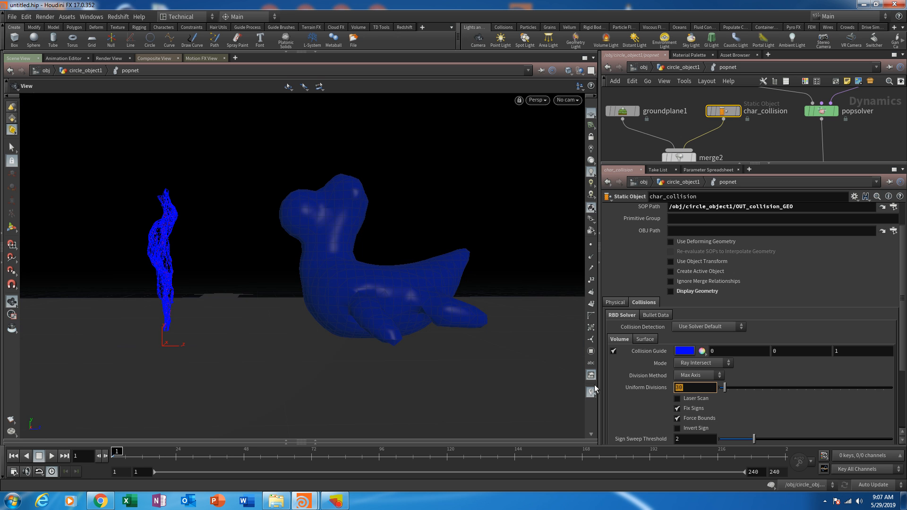
type("64")
key("Return")
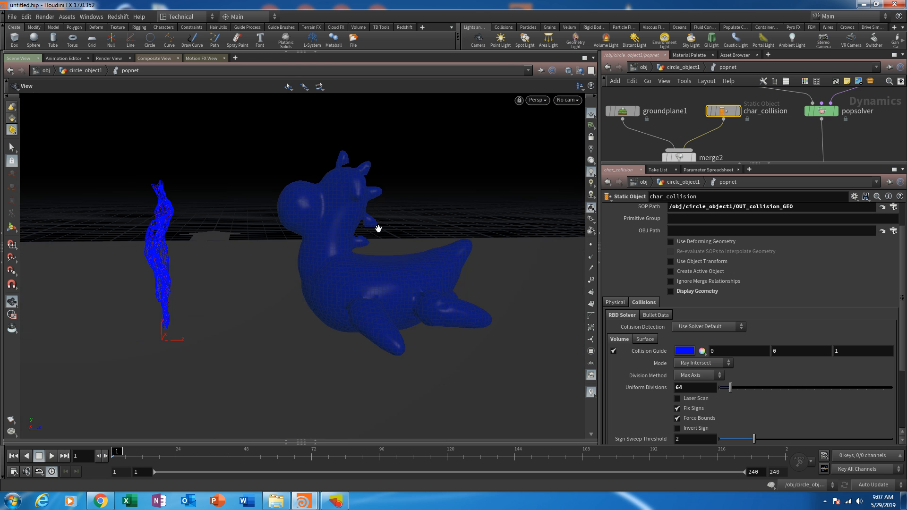
left_click_drag(459, 334, 363, 312)
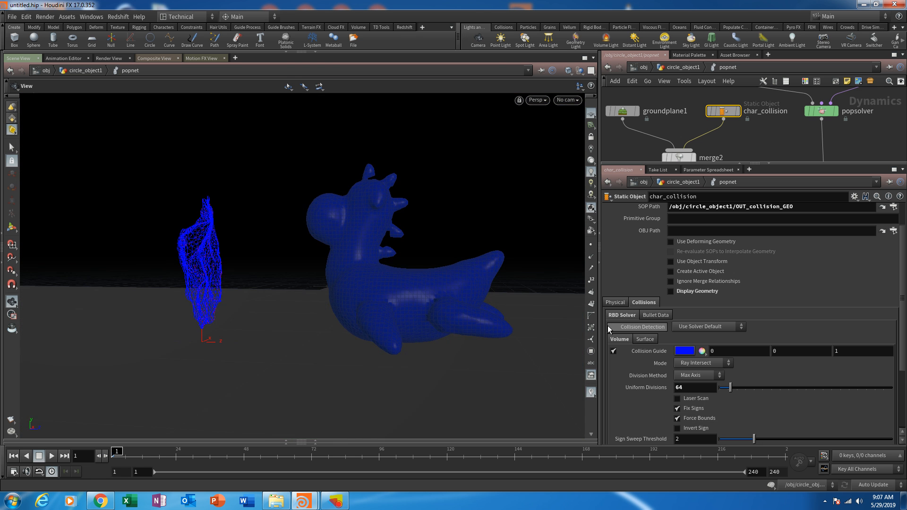
scroll(709, 288, "up", 3)
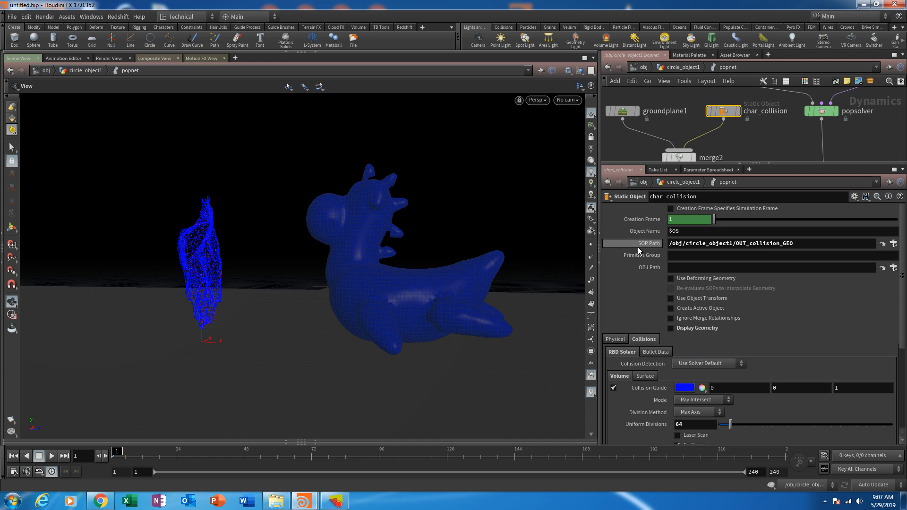
scroll(649, 377, "down", 4)
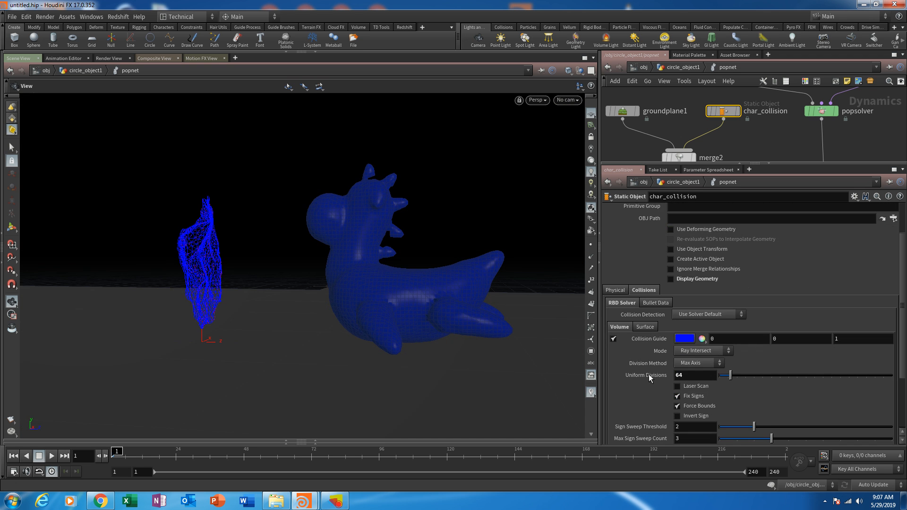
scroll(665, 307, "down", 5)
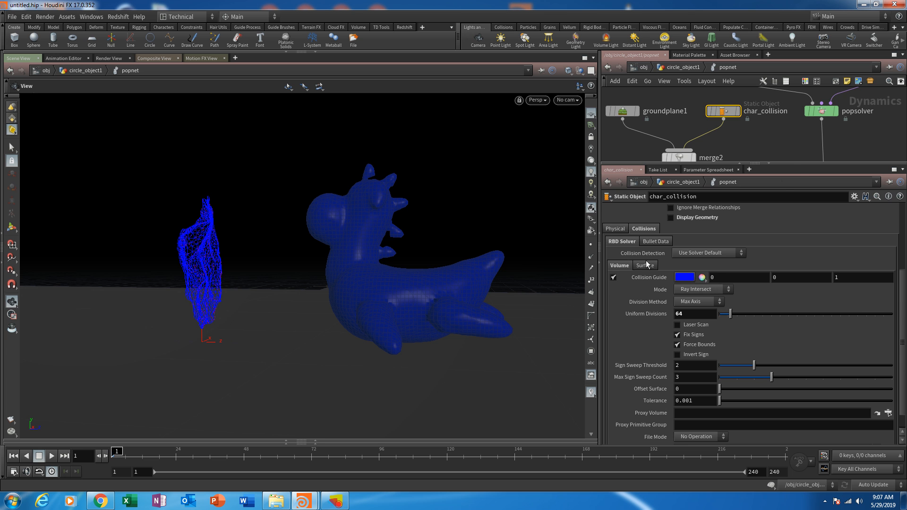
- Enlarge the network view and align merge2 directly beneath groundplane1
left_click_drag(800, 163, 801, 277)
scroll(782, 208, "down", 2)
scroll(765, 176, "up", 1)
middle_click_drag(780, 206, 744, 138)
scroll(773, 198, "up", 2)
left_click_drag(766, 192, 766, 203)
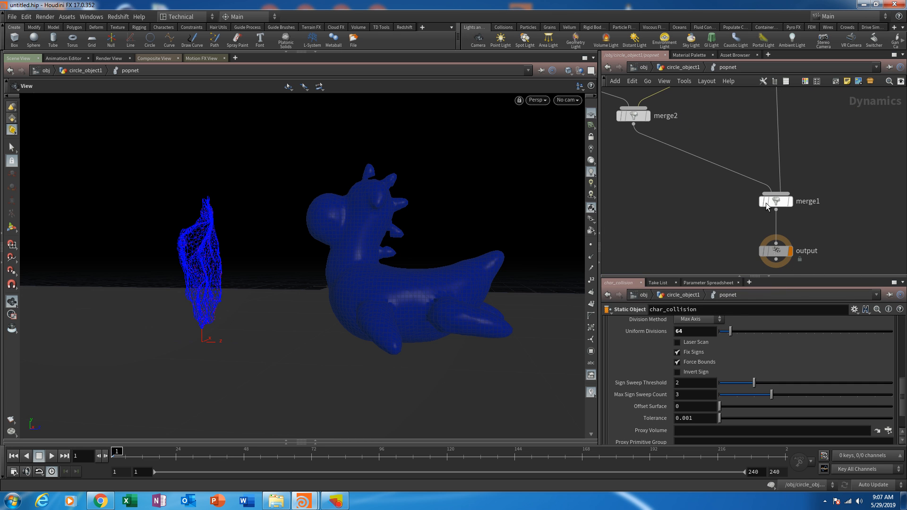
middle_click_drag(712, 199, 751, 205)
middle_click_drag(680, 188, 731, 187)
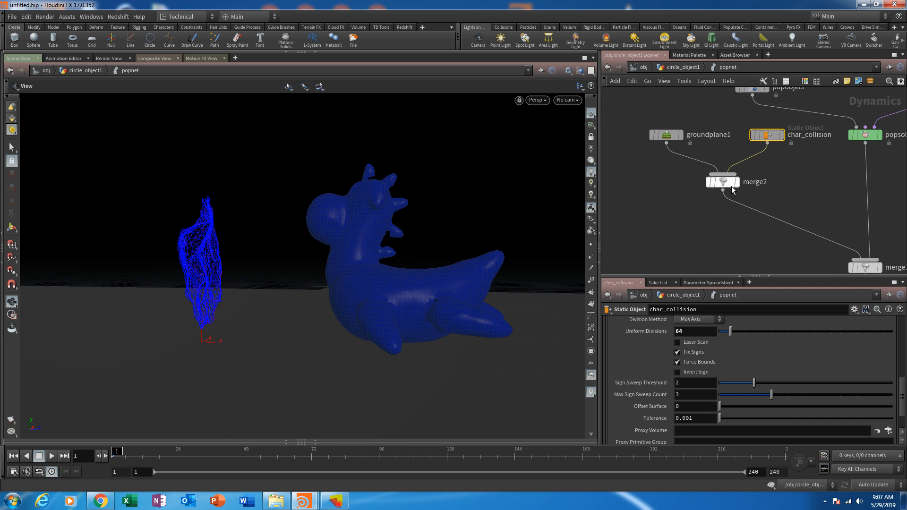
left_click_drag(731, 186, 672, 188)
middle_click_drag(804, 192, 775, 198)
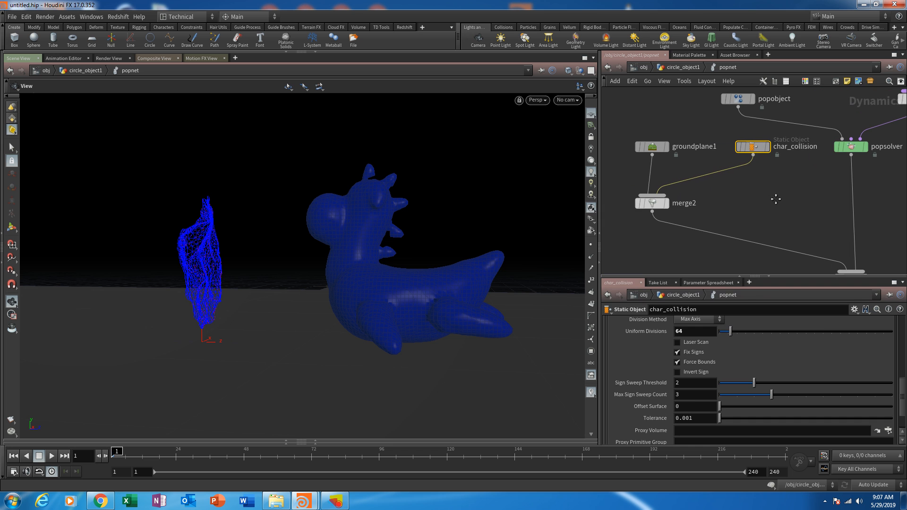
- Turn off the volume Collision Guide on char_collision
scroll(646, 395, "up", 3)
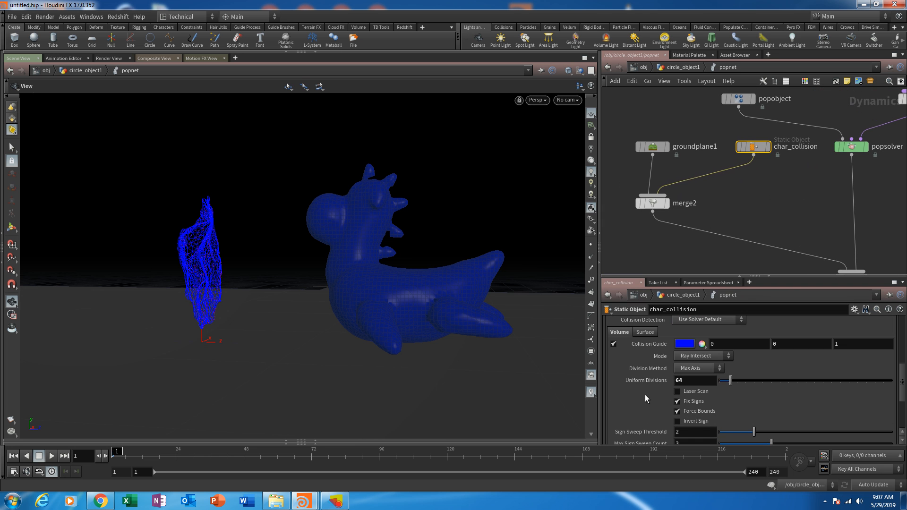
left_click(613, 345)
scroll(638, 390, "up", 3)
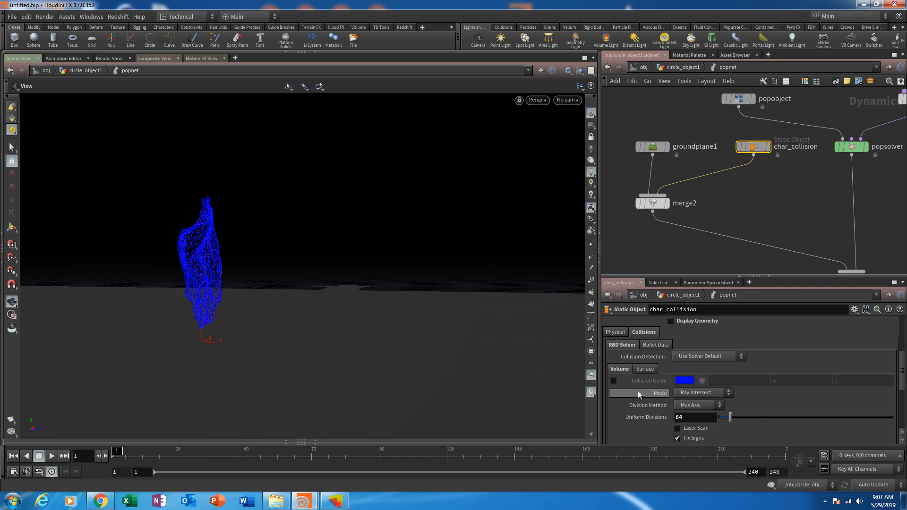
- Turn Display Geometry back on for char_collision, play the simulation to inspect the particle collisions, and return to frame 1
left_click(767, 211)
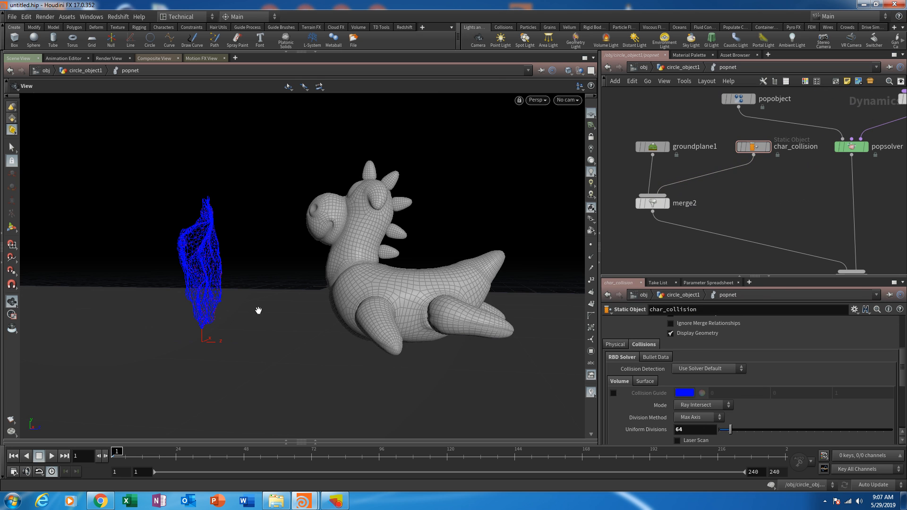
left_click_drag(259, 310, 263, 281)
left_click(52, 455)
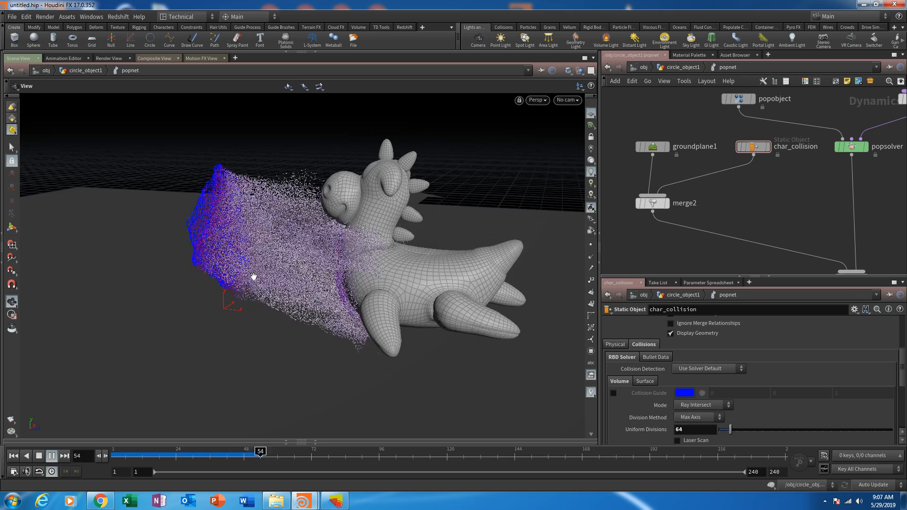
left_click_drag(370, 275, 604, 222)
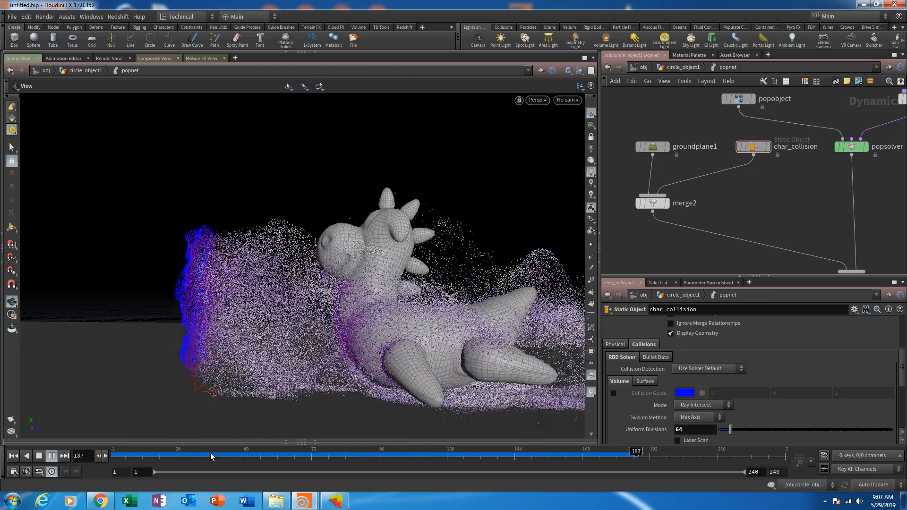
left_click_drag(161, 455, 117, 452)
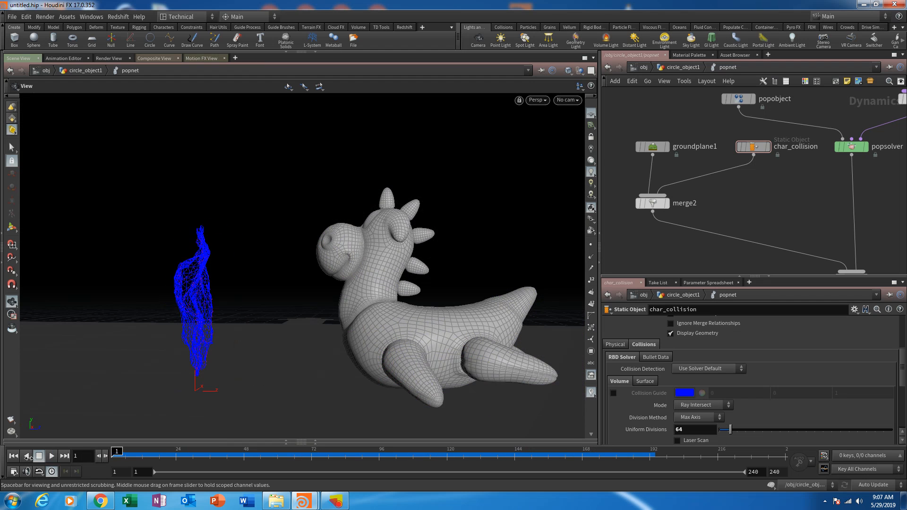
- Move the char_collision node closer to groundplane1 in the network
middle_click_drag(721, 205, 705, 235)
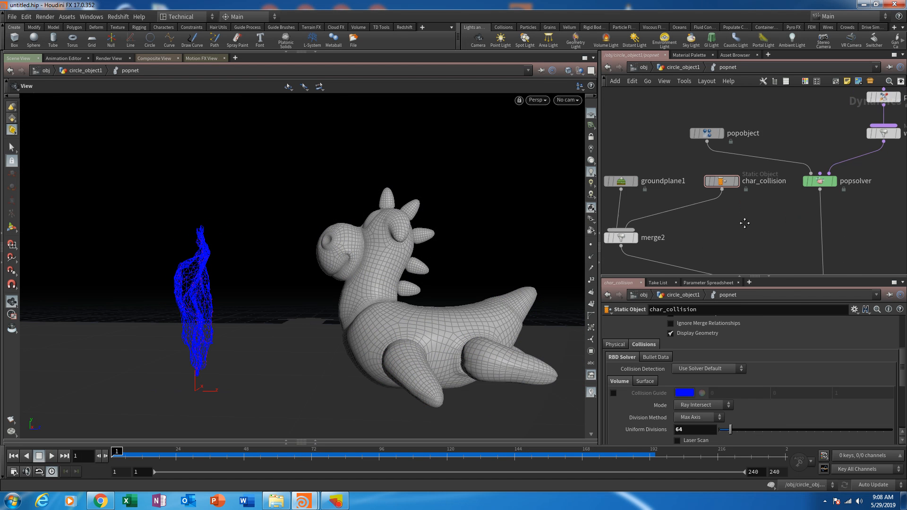
left_click_drag(743, 182, 730, 181)
middle_click_drag(758, 214, 754, 169)
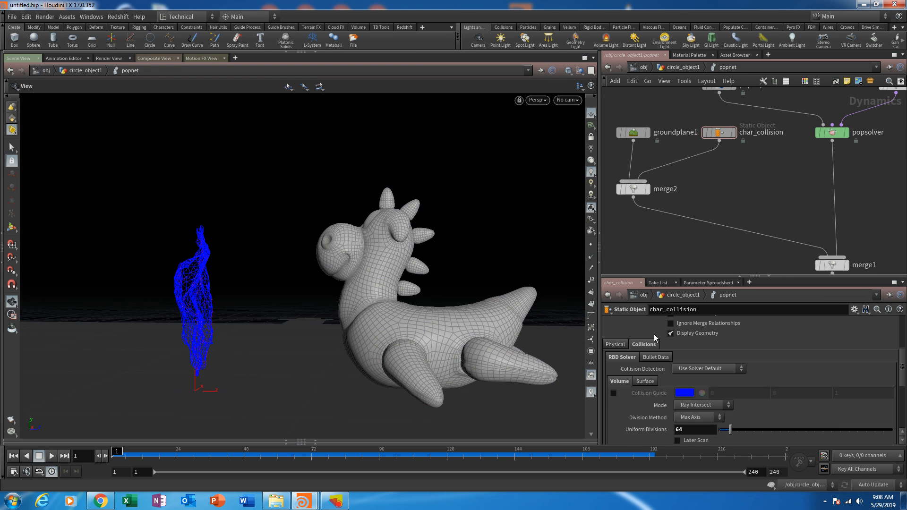
- Compare the physical bounce and friction settings of char_collision and groundplane1
left_click(615, 347)
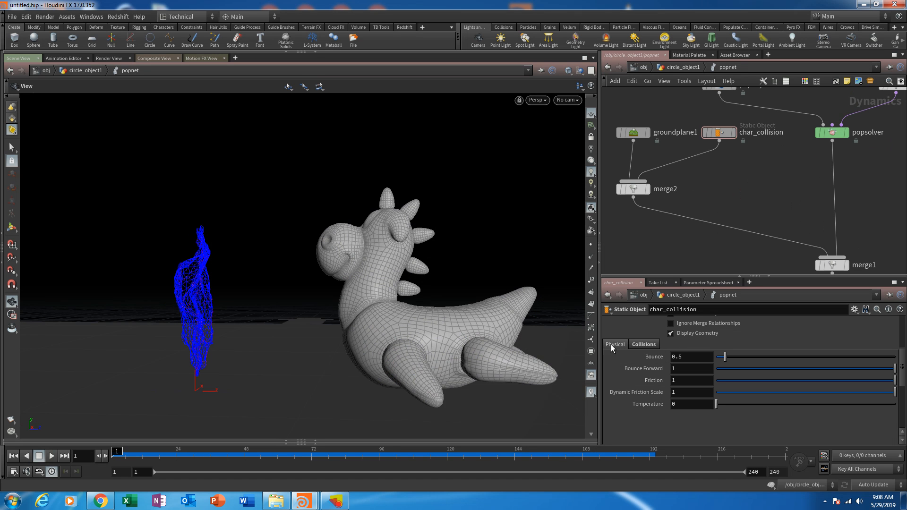
middle_click_drag(725, 158, 767, 163)
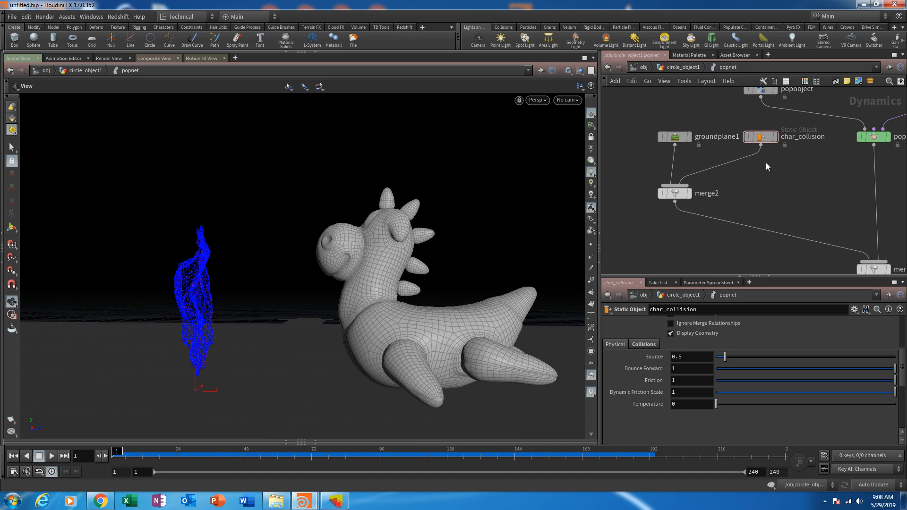
left_click(680, 137)
left_click(641, 369)
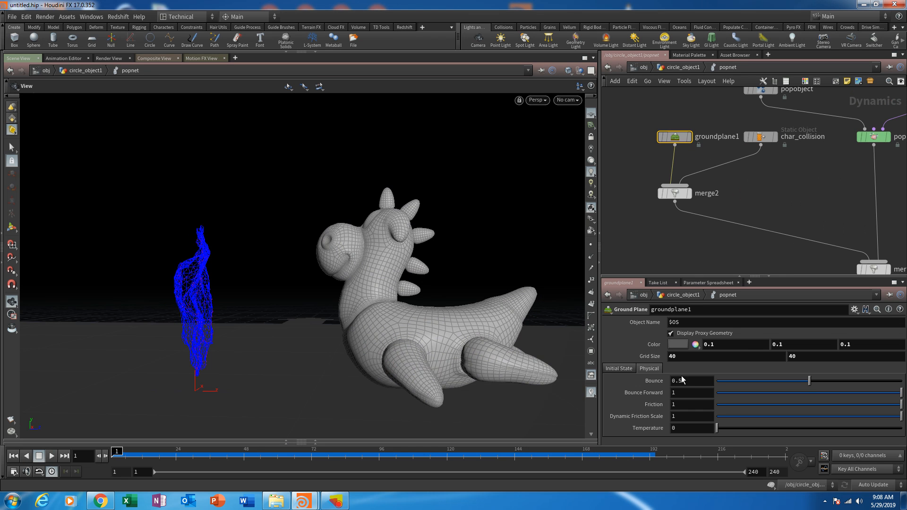
left_click(759, 137)
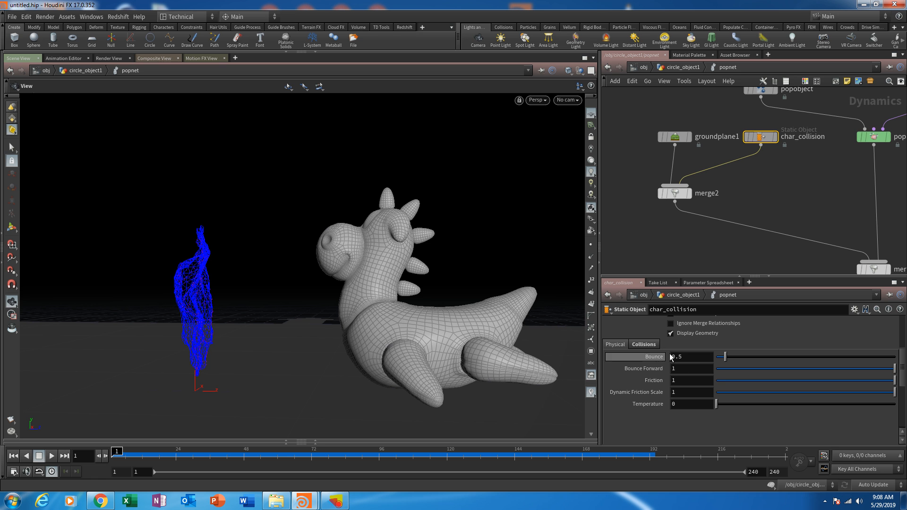
middle_click_drag(796, 195, 754, 187)
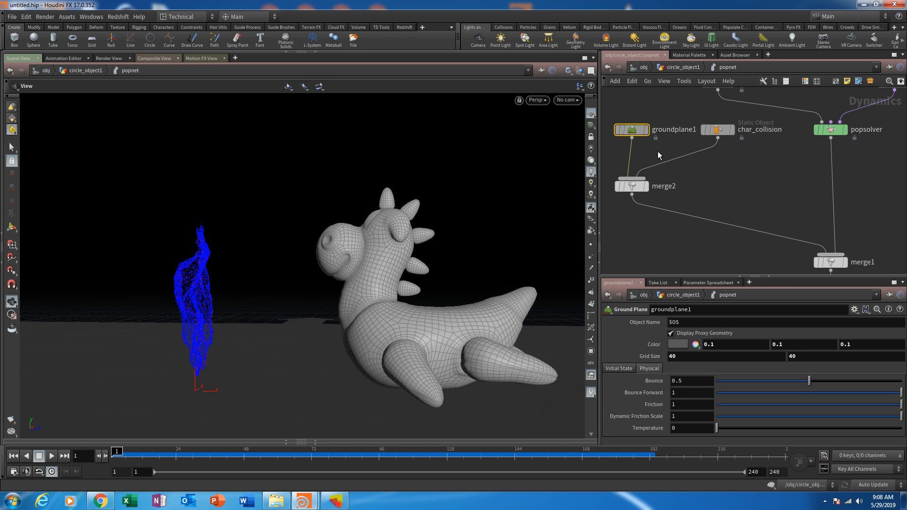
- Set the physical Friction of popobject to 1
middle_click_drag(743, 198, 714, 271)
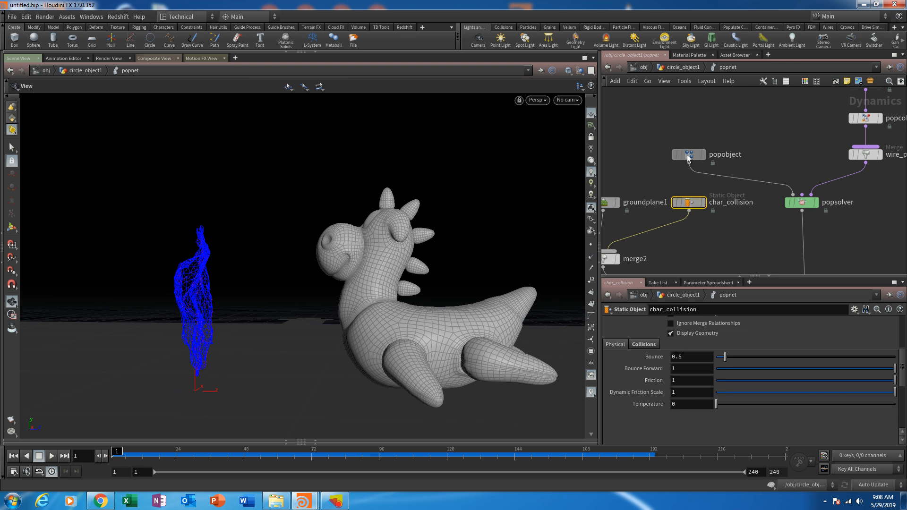
left_click(688, 156)
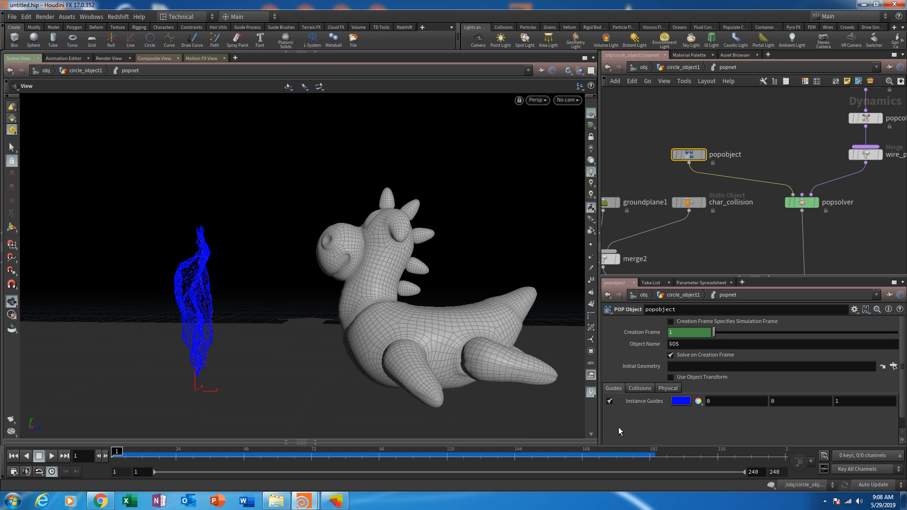
left_click(670, 388)
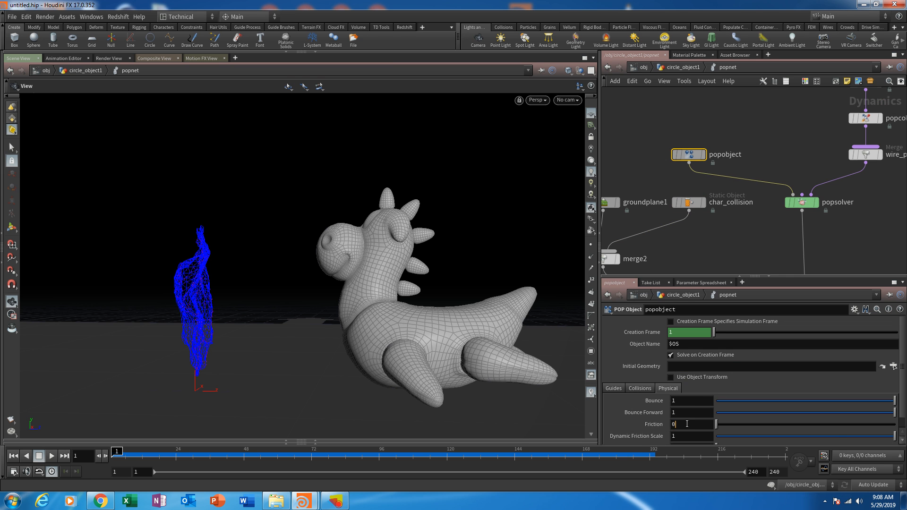
left_click_drag(684, 424, 632, 426)
type("1")
key("Return")
- Review the physical settings of char_collision, groundplane1 and popobject against each other
middle_click_drag(696, 252, 743, 223)
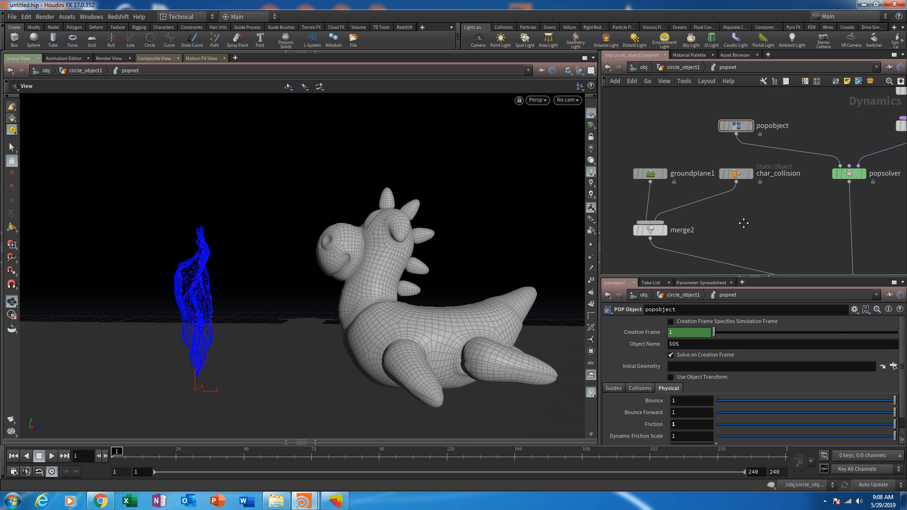
left_click(737, 178)
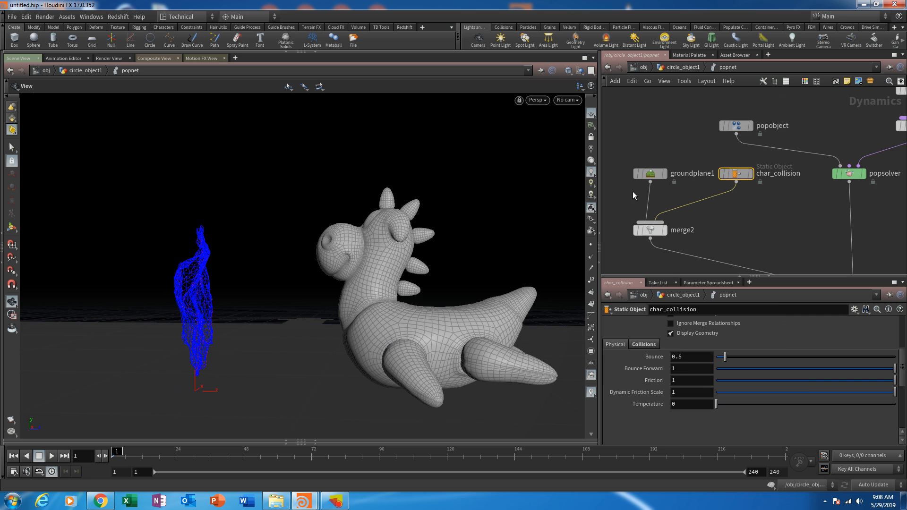
left_click(643, 176)
left_click(740, 177)
left_click(738, 126)
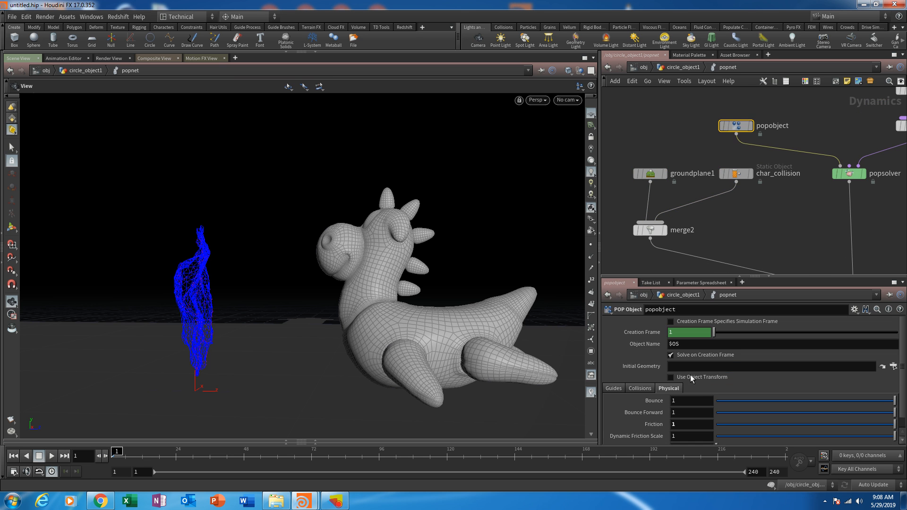
scroll(693, 392, "down", 1)
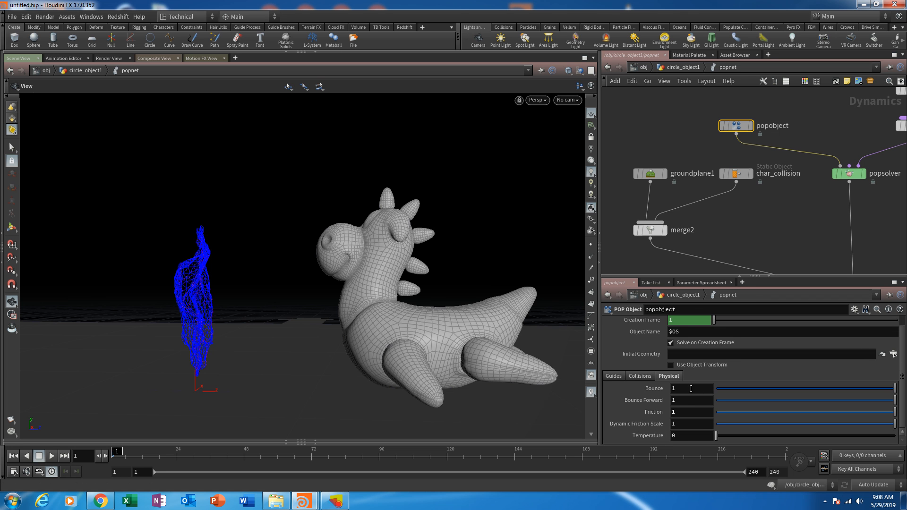
- Set char_collision's Friction to 0.5 and Bounce to 0.25, play the simulation to check it, and return to frame 1
left_click(736, 174)
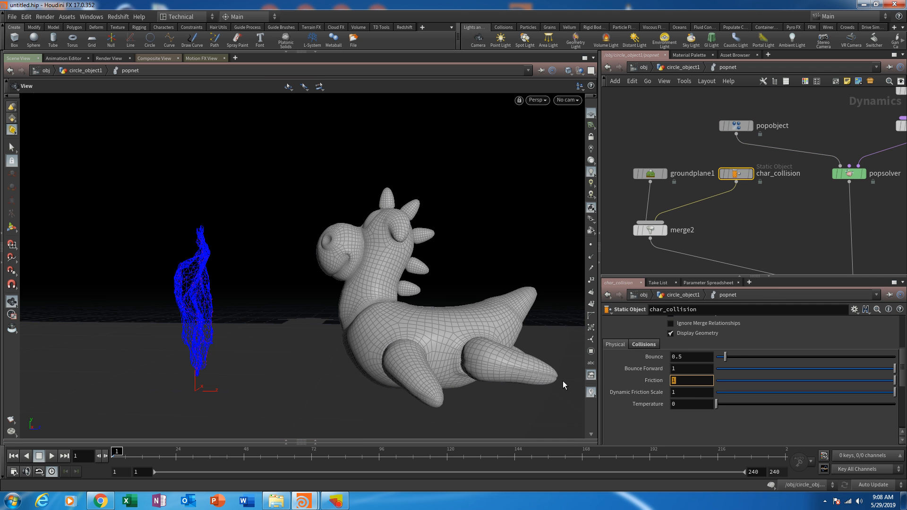
type("0.2")
type("5")
left_click(677, 357)
type("2")
left_click(761, 231)
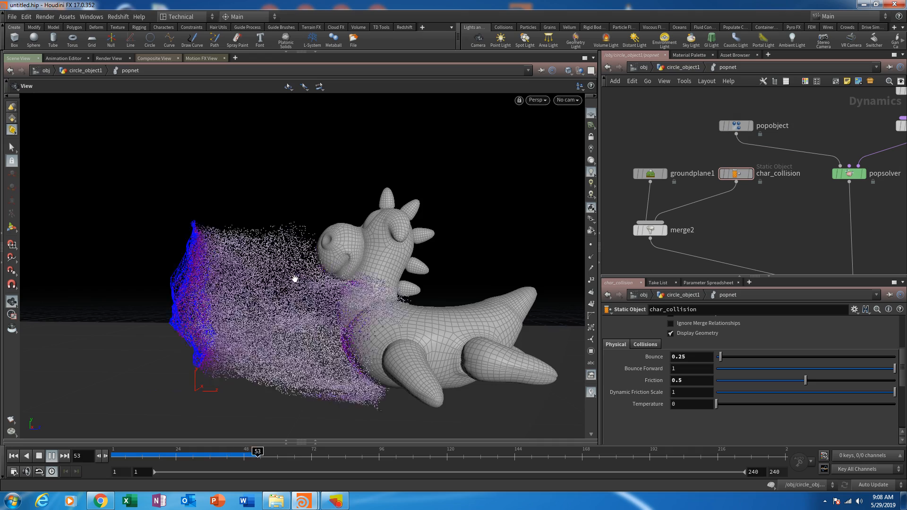
left_click_drag(387, 370, 428, 271)
left_click(13, 455)
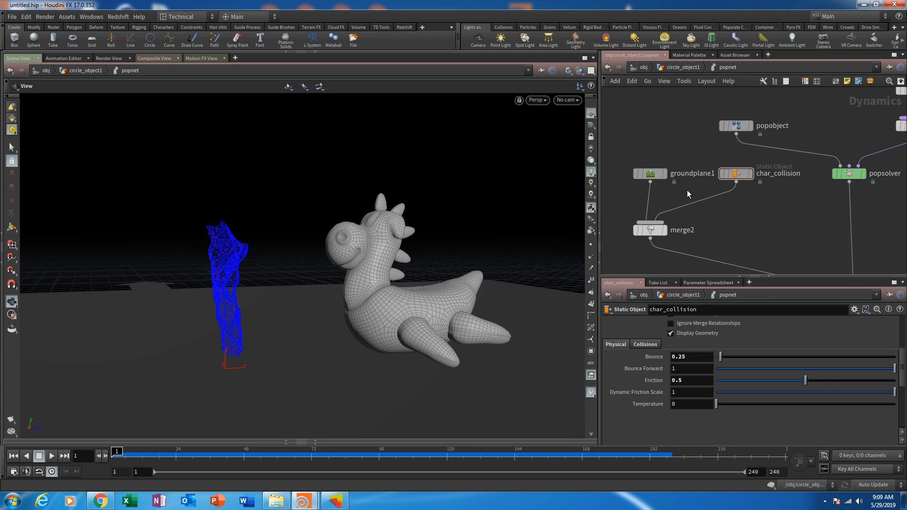
- Set the Impulse Count of the source_first_input POP Source to 2000
middle_click_drag(850, 132, 804, 208)
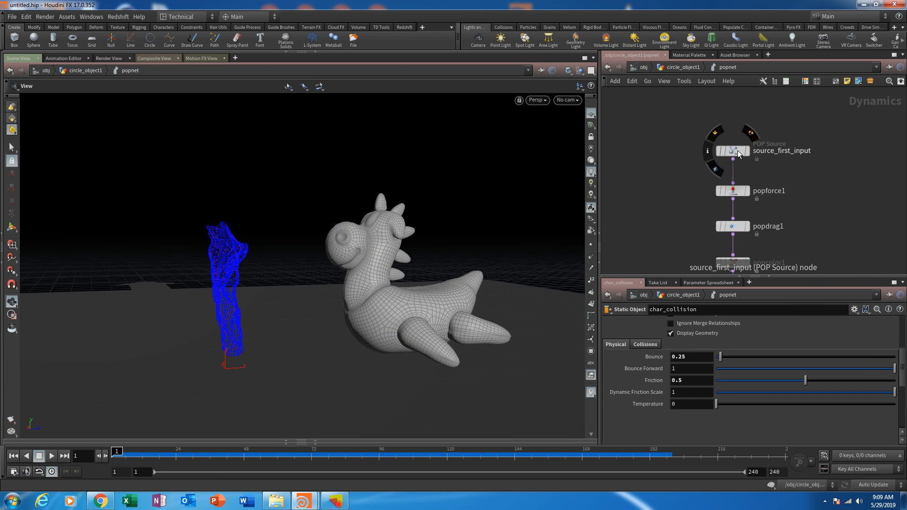
left_click(739, 154)
scroll(686, 349, "up", 2)
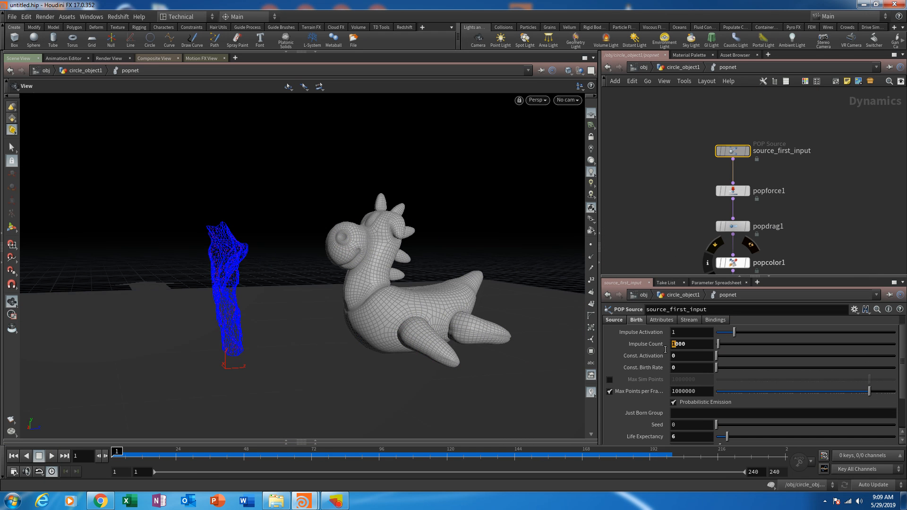
type("2")
key("Return")
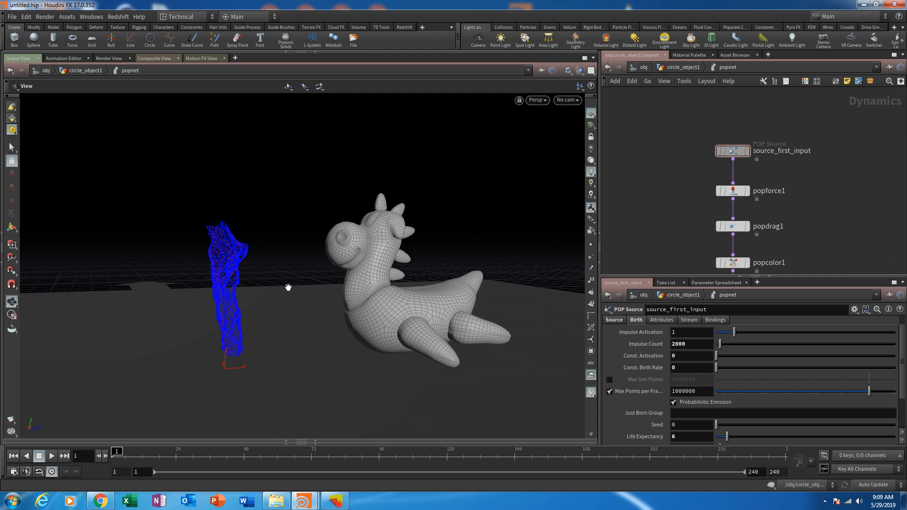
- Set the viewport's geometry display options to show particles as Pixels
key("d")
left_click(487, 267)
left_click(485, 287)
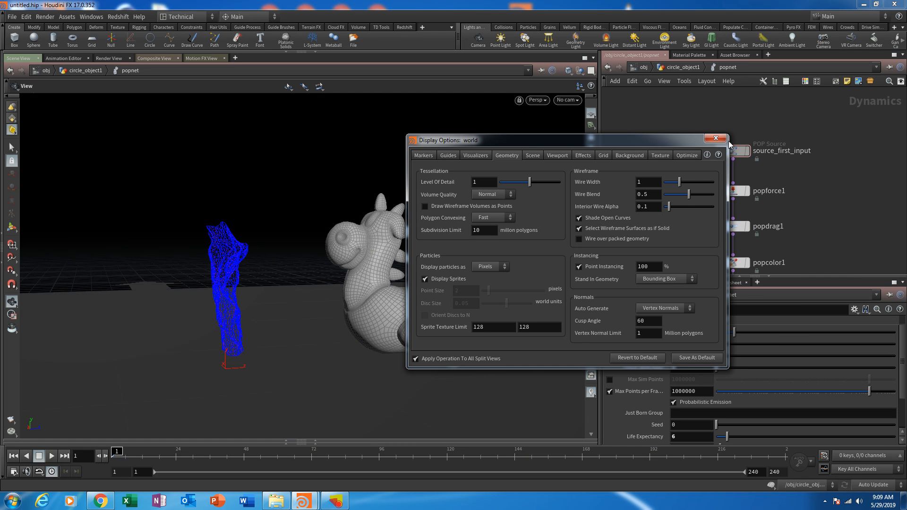
left_click(715, 138)
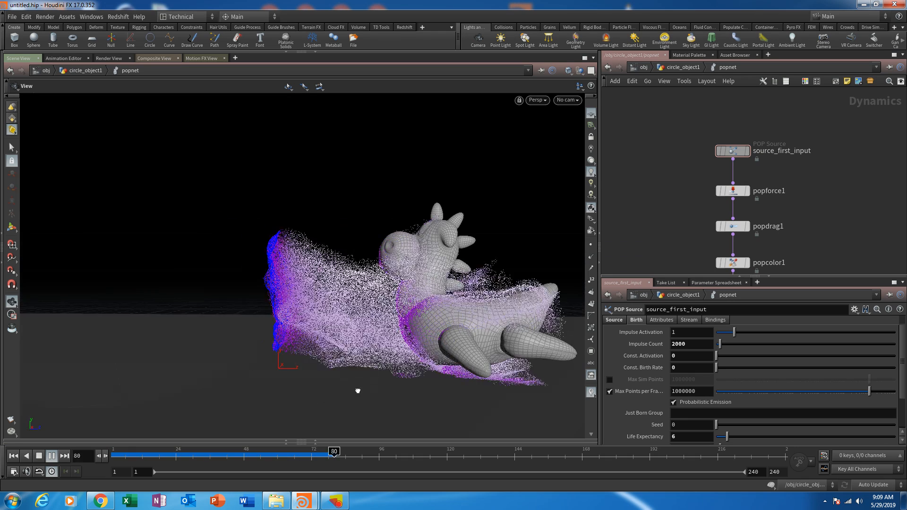
- Play the denser simulation, examine the particle flow around the toy from several angles, and scrub to frame 188
left_click_drag(409, 413, 289, 360)
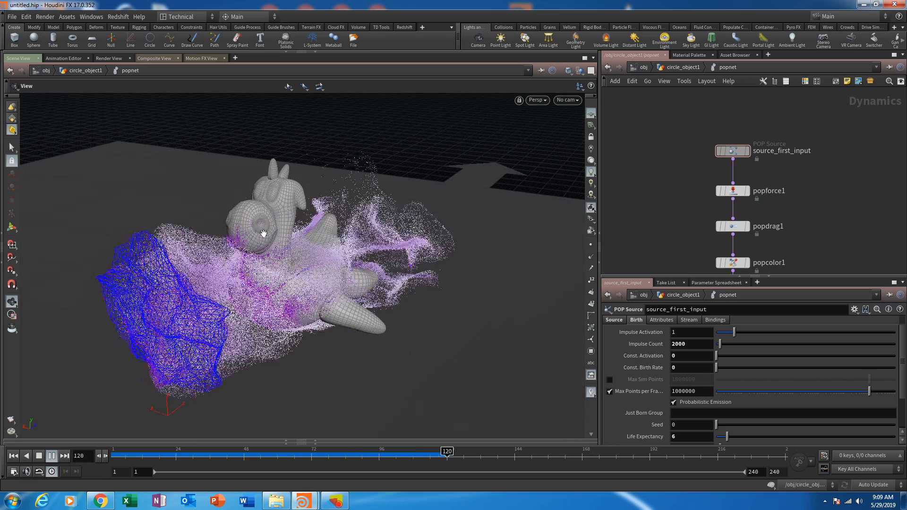
left_click_drag(251, 223, 207, 259)
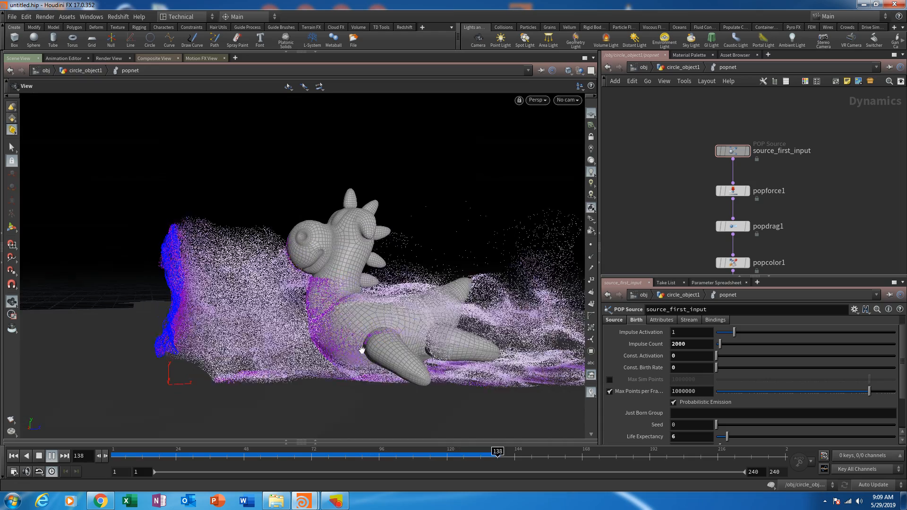
left_click_drag(407, 304, 384, 415)
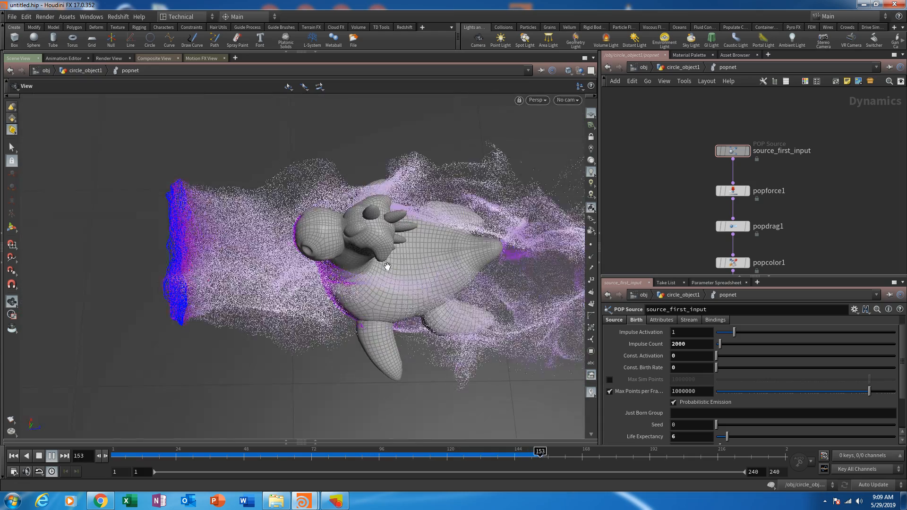
left_click_drag(348, 382, 344, 273)
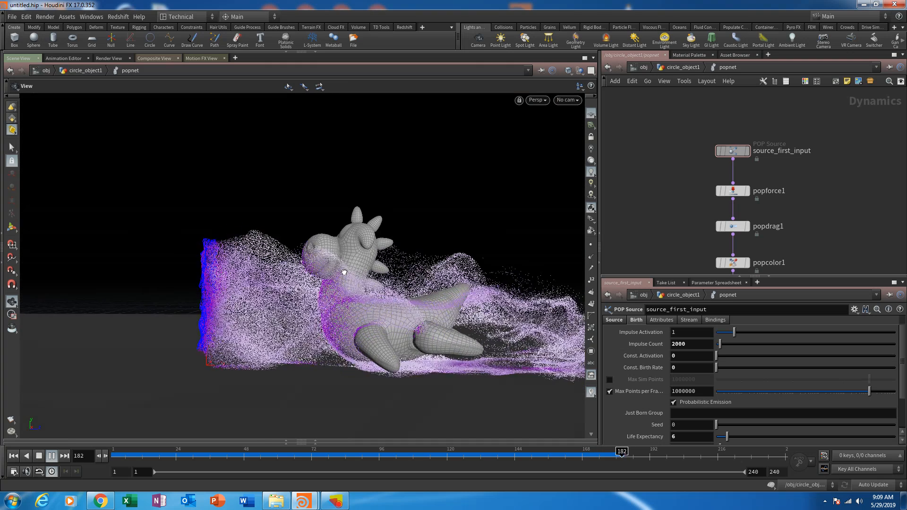
left_click_drag(426, 286, 305, 353)
middle_click_drag(410, 350, 512, 340)
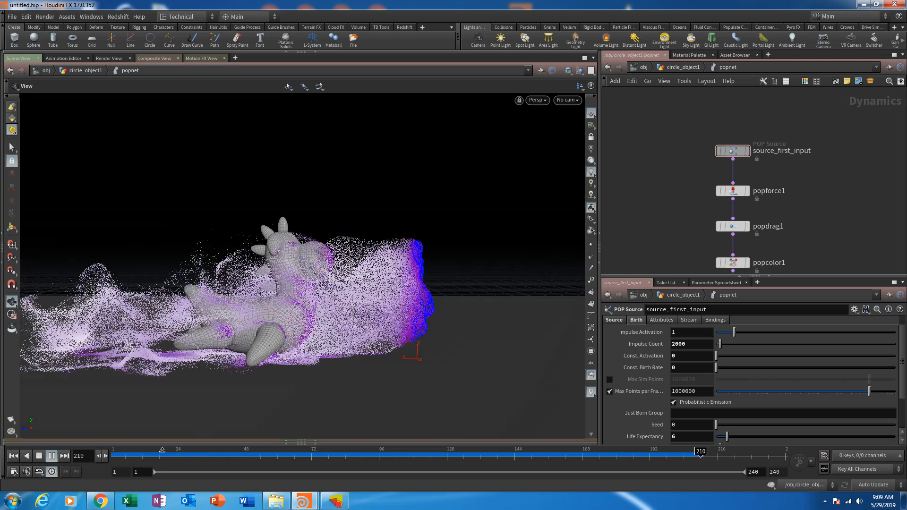
left_click_drag(117, 460, 638, 463)
left_click_drag(458, 330, 534, 308)
- Set popforce1's noise Swirl Size to 2 and replay the simulation from the first frame
left_click(733, 191)
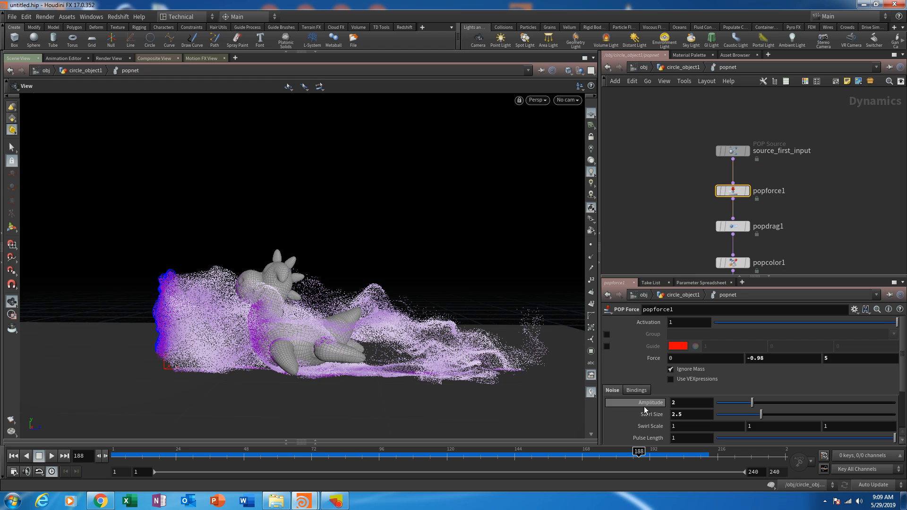
scroll(645, 412, "down", 3)
scroll(645, 412, "down", 1)
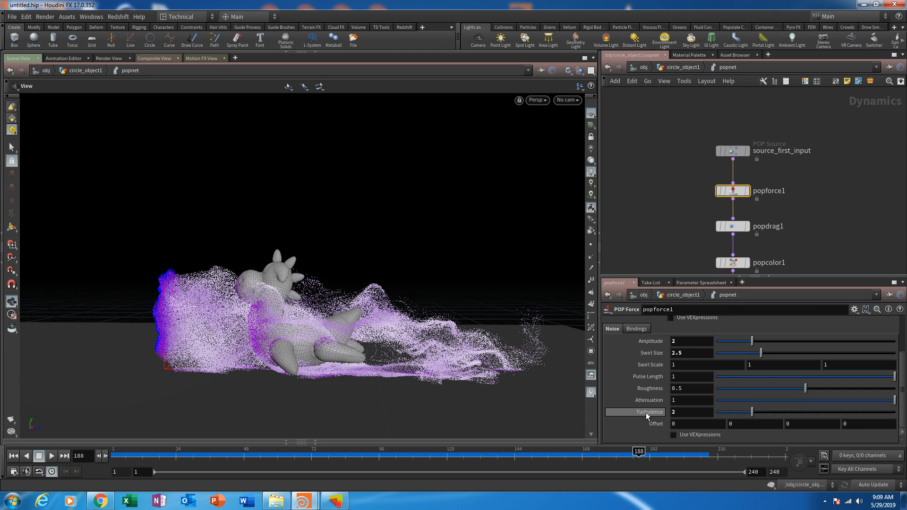
double_click(680, 353)
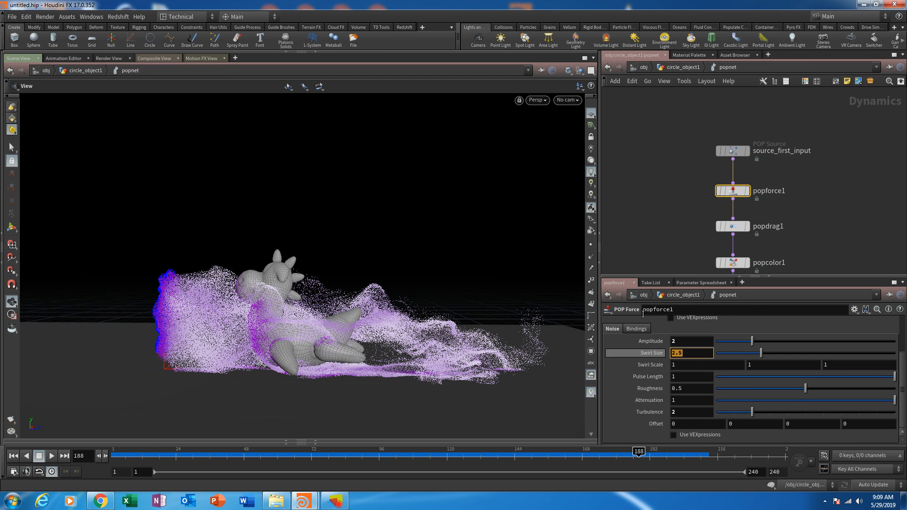
type("2")
key("Return")
left_click(13, 455)
left_click(51, 455)
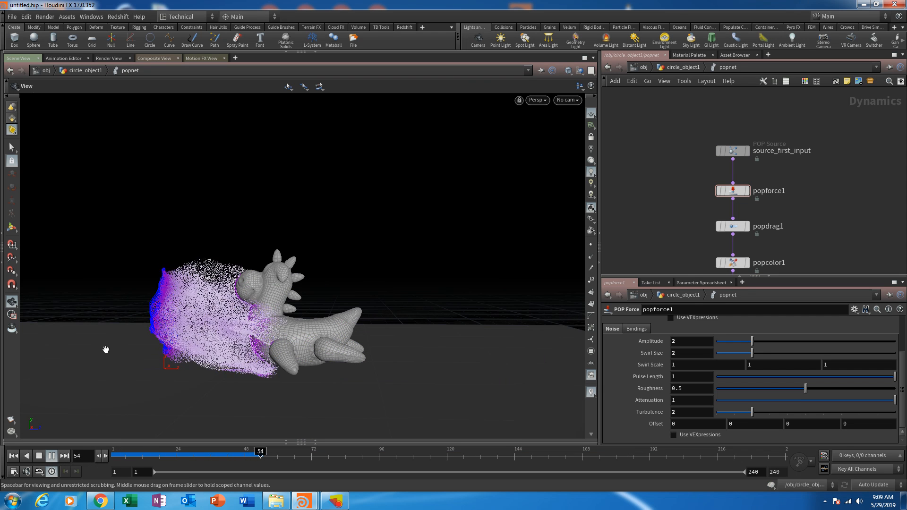
- Examine the playing particle flow around the toy from another angle, and stop and rewind the simulation
left_click_drag(148, 340, 354, 271)
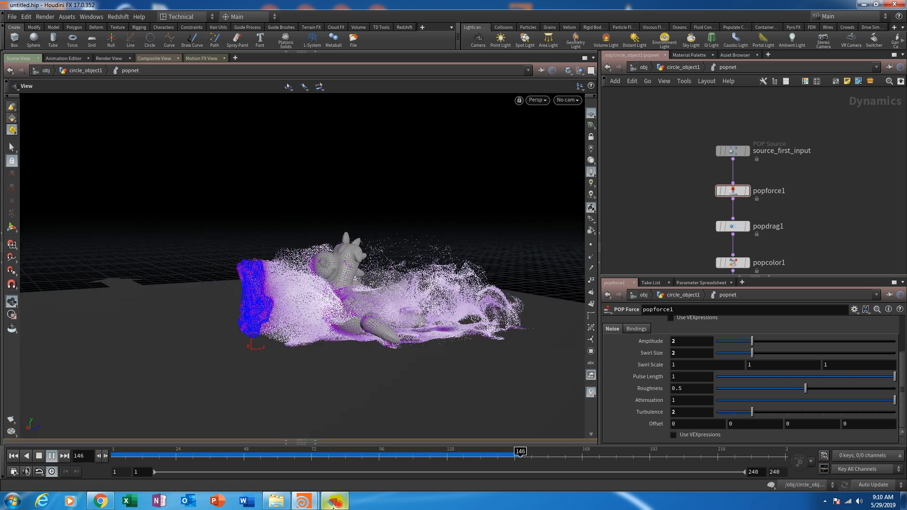
left_click(335, 501)
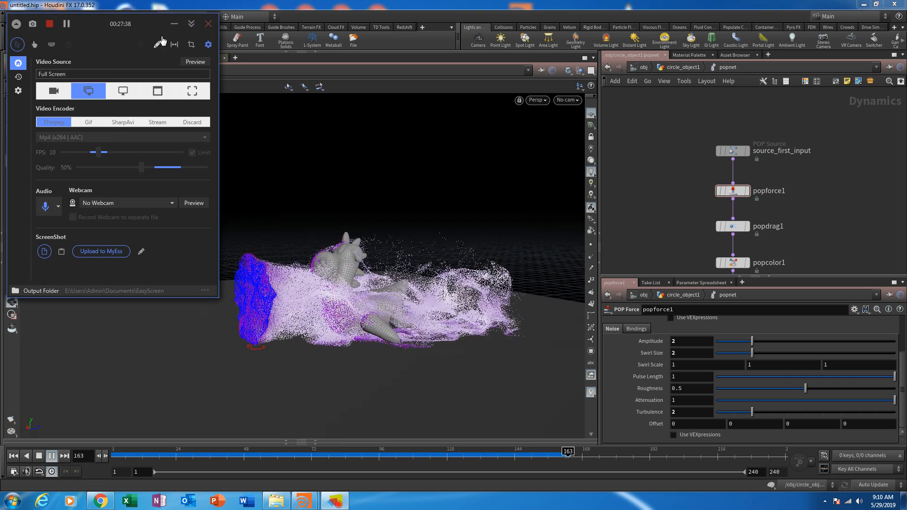
left_click(174, 24)
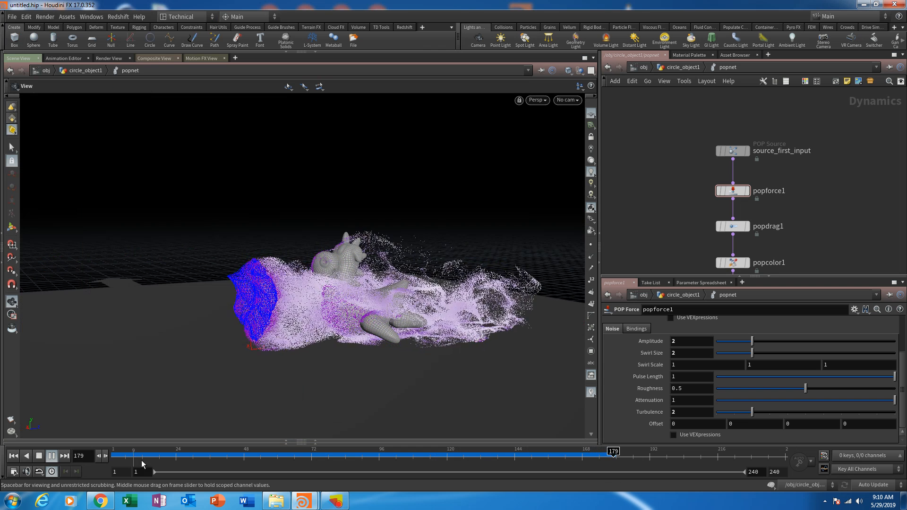
left_click(39, 455)
- Review the collisionsource1 output nulls beside popnet in the circle_object1 network and return inside popnet
middle_click_drag(695, 157, 693, 147)
left_click(683, 67)
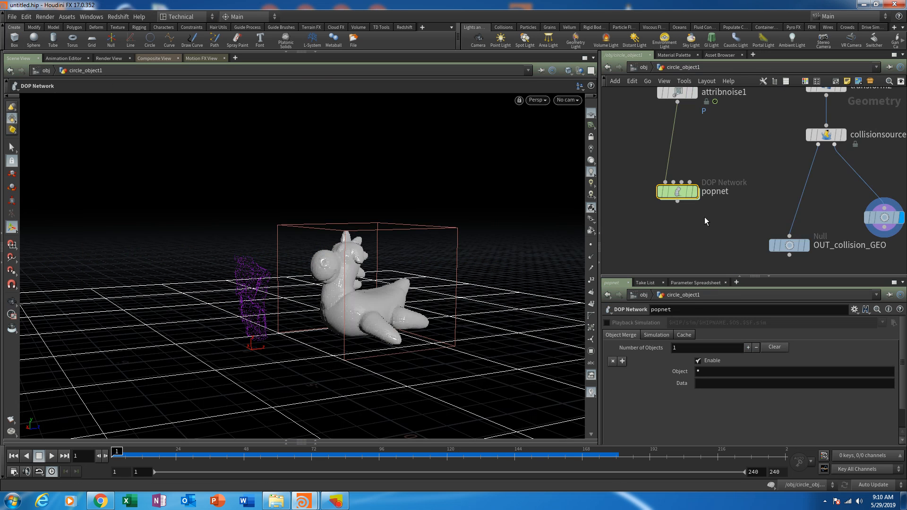
scroll(688, 198, "down", 5)
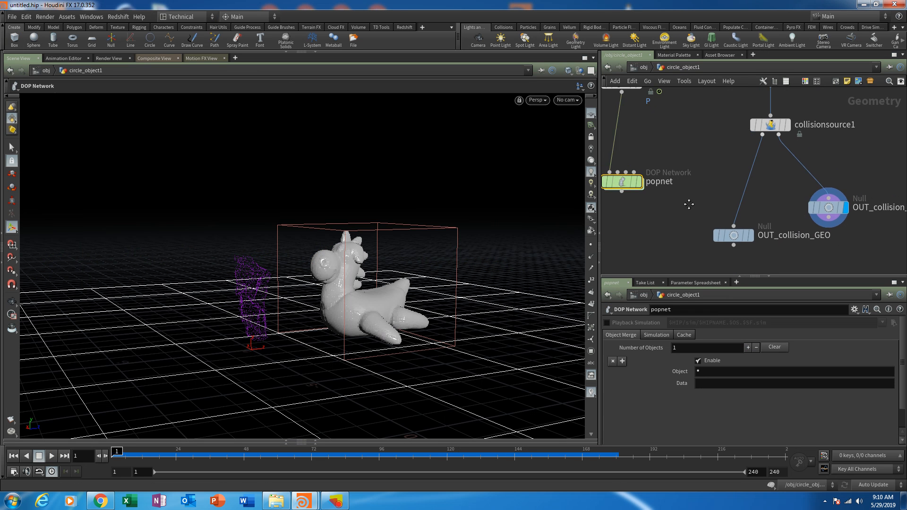
middle_click_drag(690, 176, 726, 183)
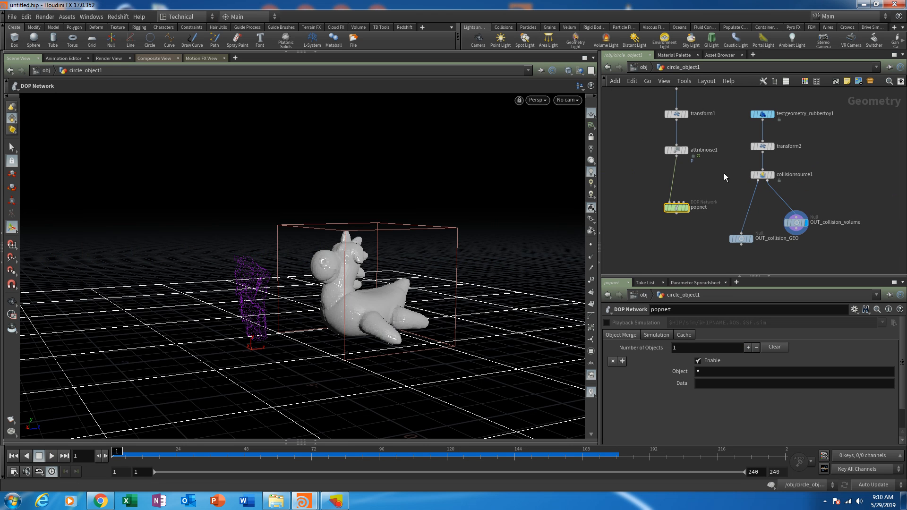
left_click(701, 240)
middle_click_drag(676, 243, 703, 213)
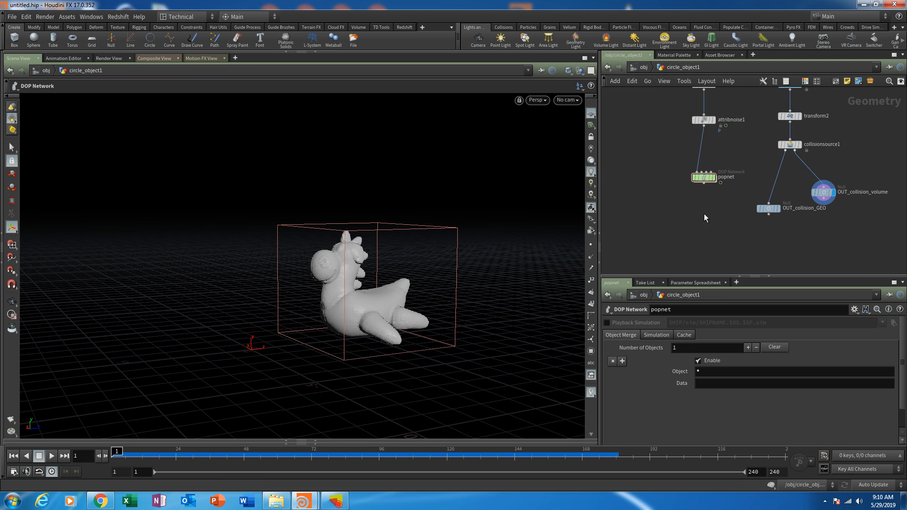
scroll(704, 214, "up", 3)
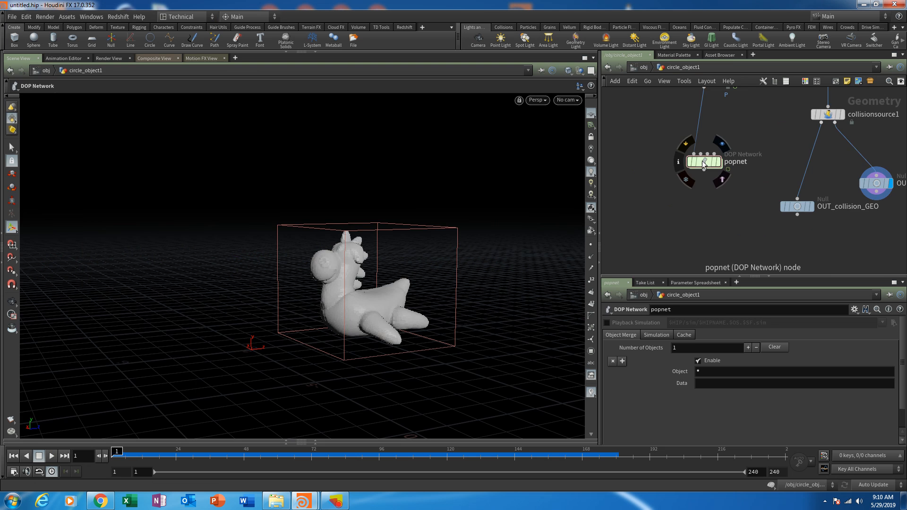
double_click(702, 161)
scroll(687, 138, "up", 3)
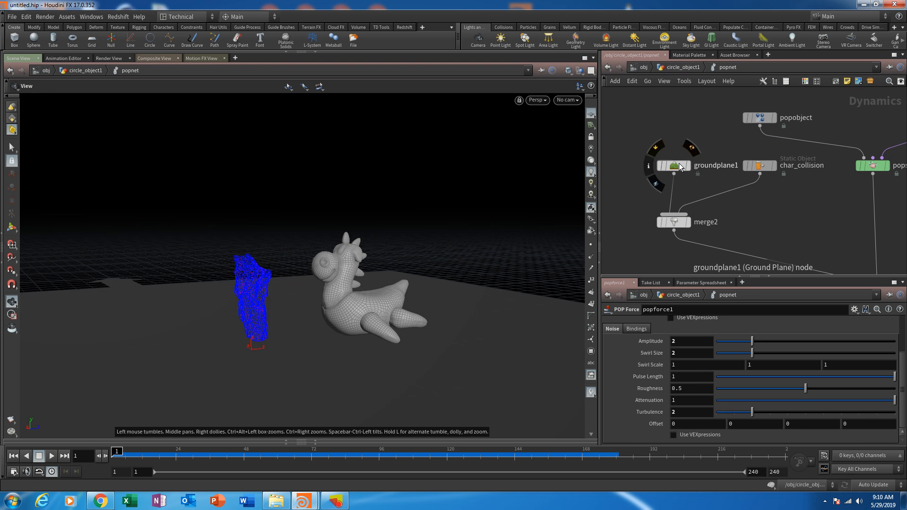
- Rearrange groundplane1 and char_collision to one side of merge2 to make room for another collision node
left_click_drag(678, 166, 609, 165)
middle_click_drag(707, 192, 763, 201)
left_click_drag(814, 174, 680, 145)
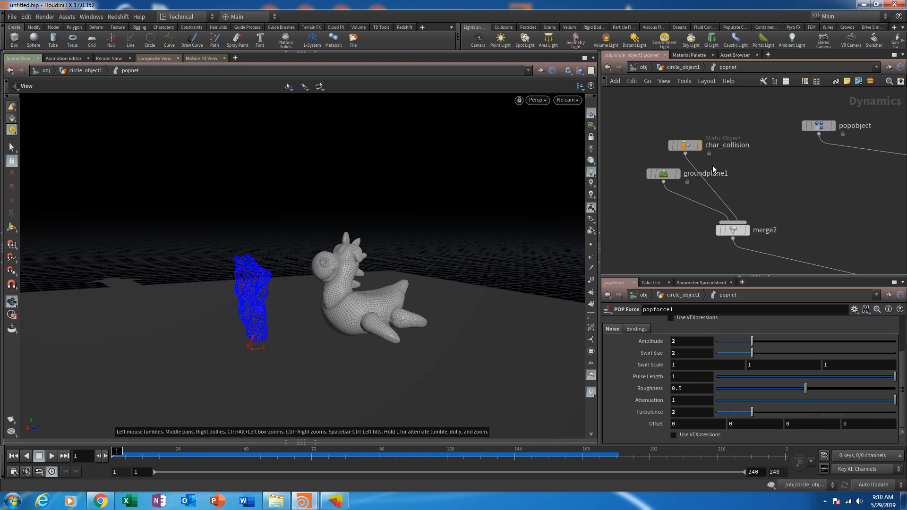
middle_click_drag(747, 188, 726, 177)
- Add a Static Object node beside groundplane1 and rename it char_collision_advanced
key("Tab")
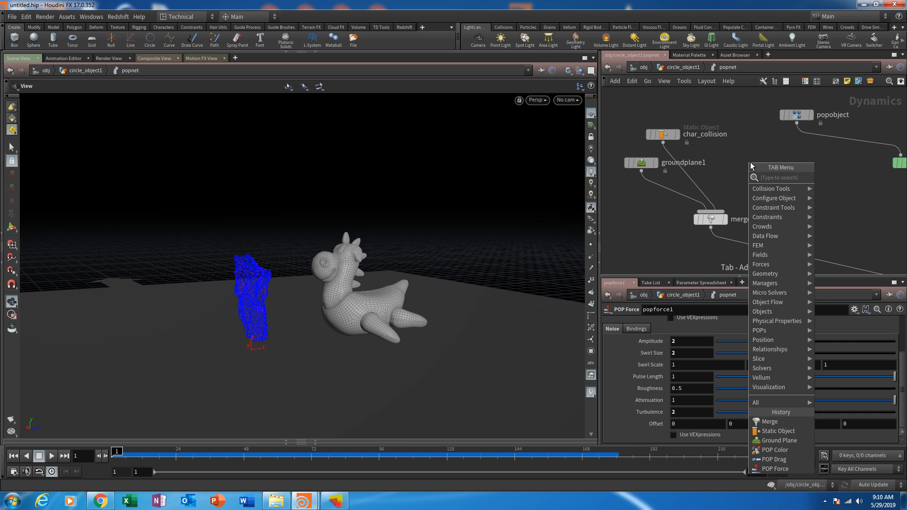
type("staticobj")
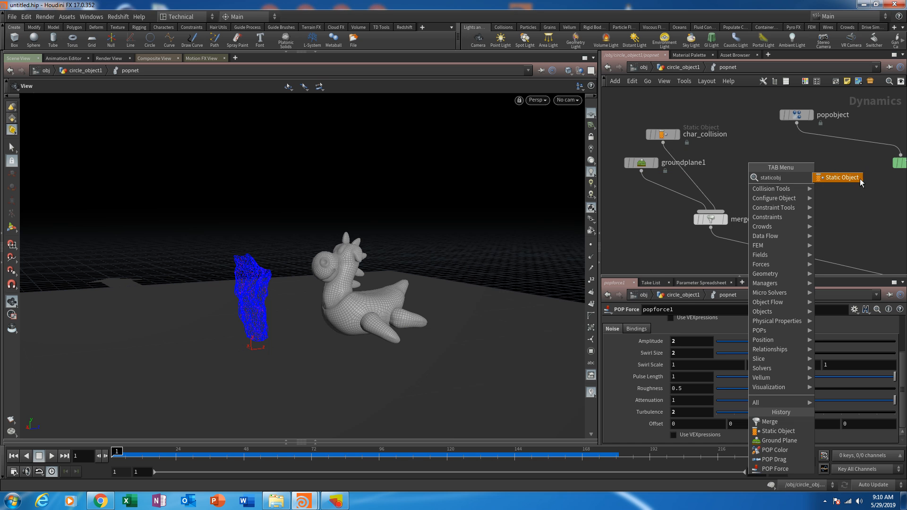
key("Return")
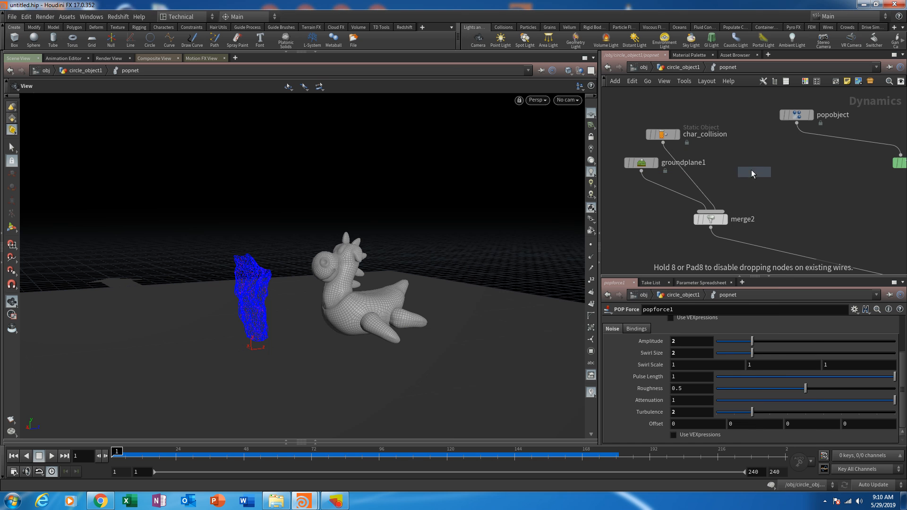
left_click(745, 162)
double_click(781, 164)
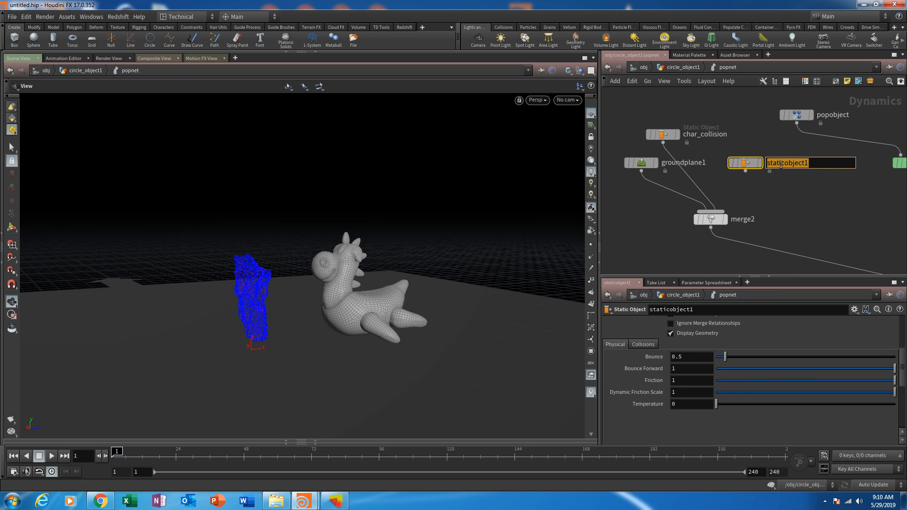
type("char_collision_advance")
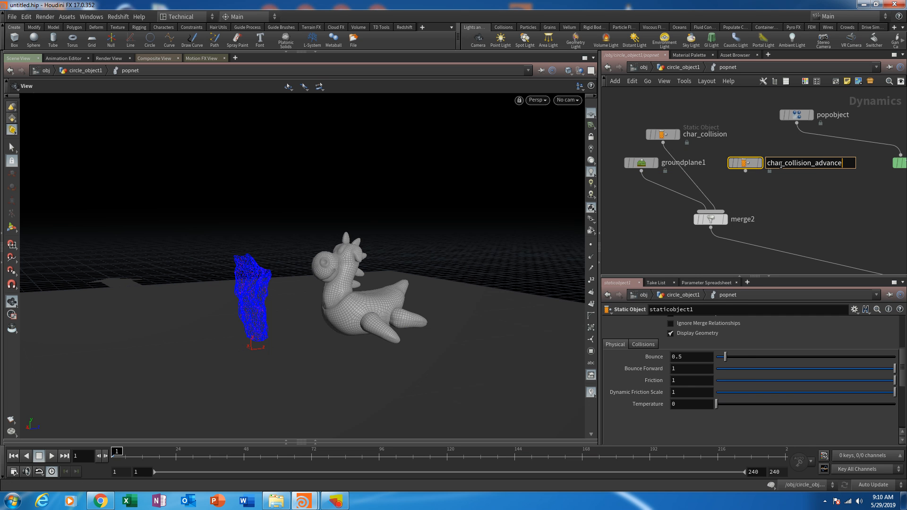
type("d")
key("Return")
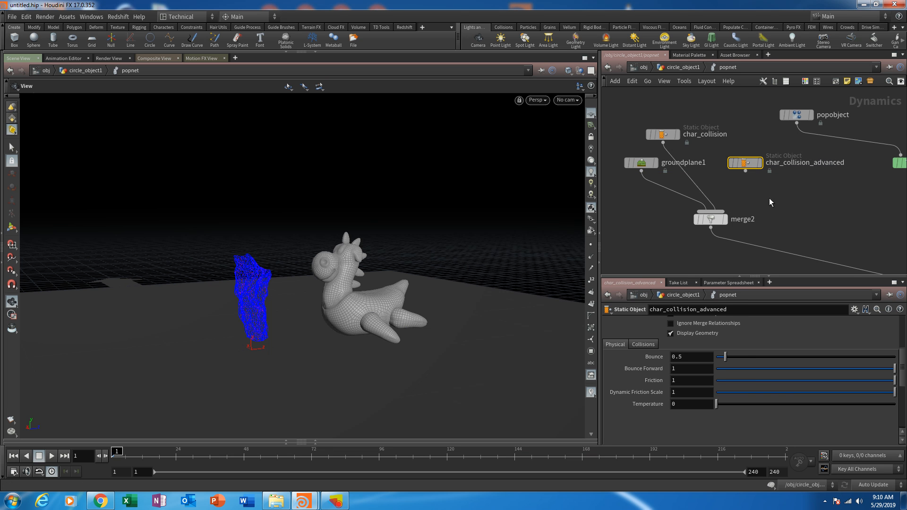
- Rewire merge2 so its input comes from char_collision_advanced instead of char_collision
middle_click_drag(758, 199, 718, 170)
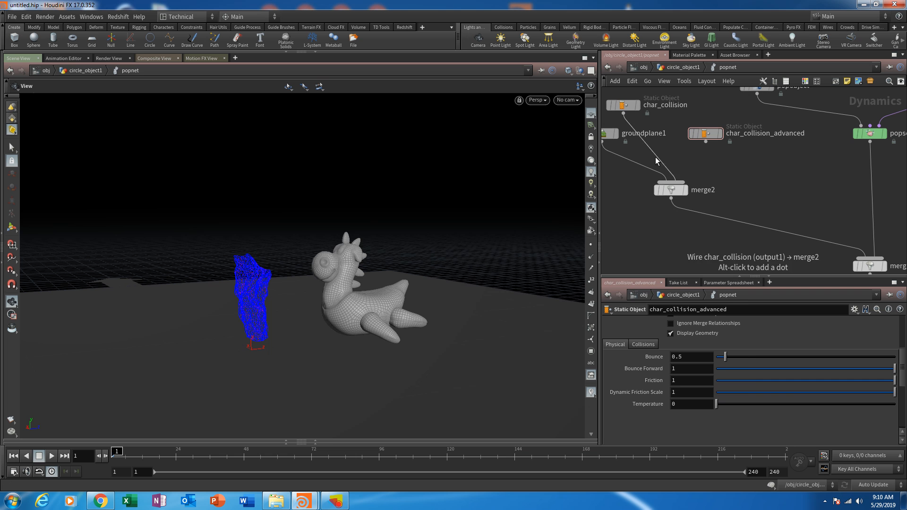
left_click_drag(655, 155, 709, 162)
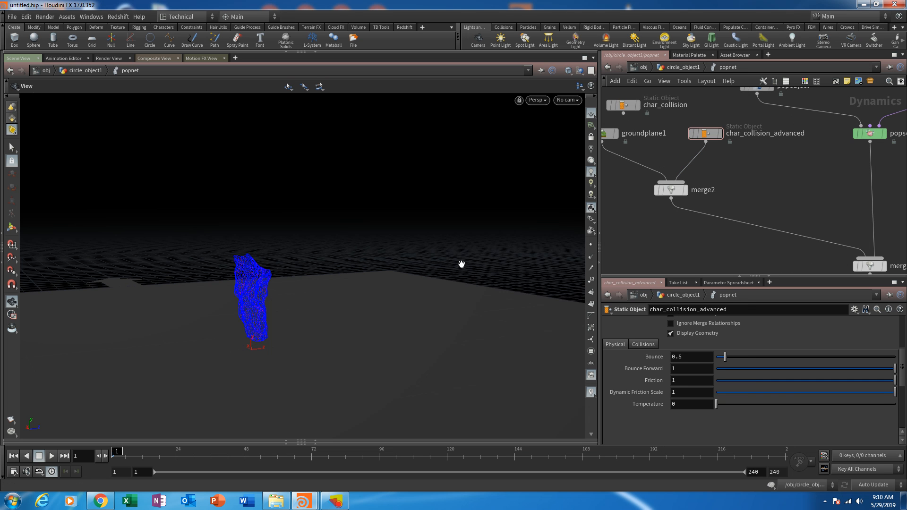
middle_click_drag(761, 177, 772, 179)
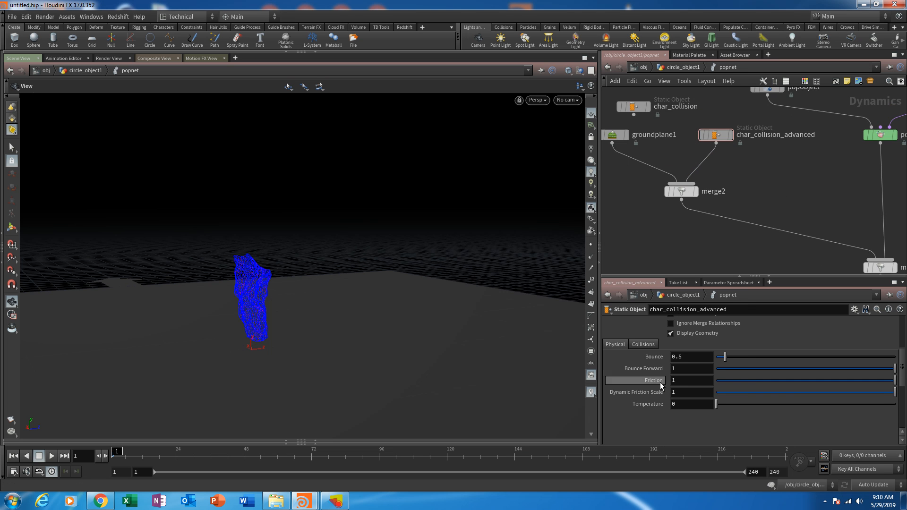
- Enlarge the parameter area and set char_collision_advanced's SOP Path to /obj/circle_object1/OUT_collision_GEO
scroll(902, 386, "up", 5)
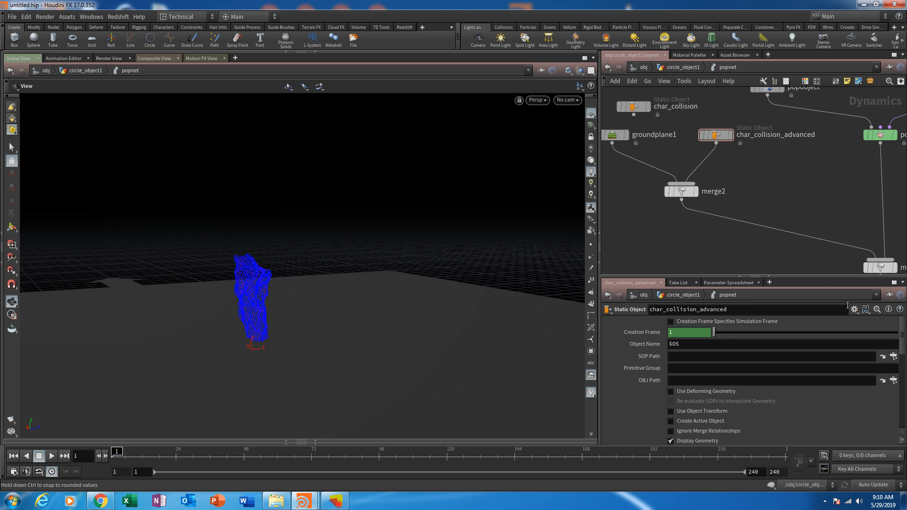
left_click_drag(821, 275, 821, 201)
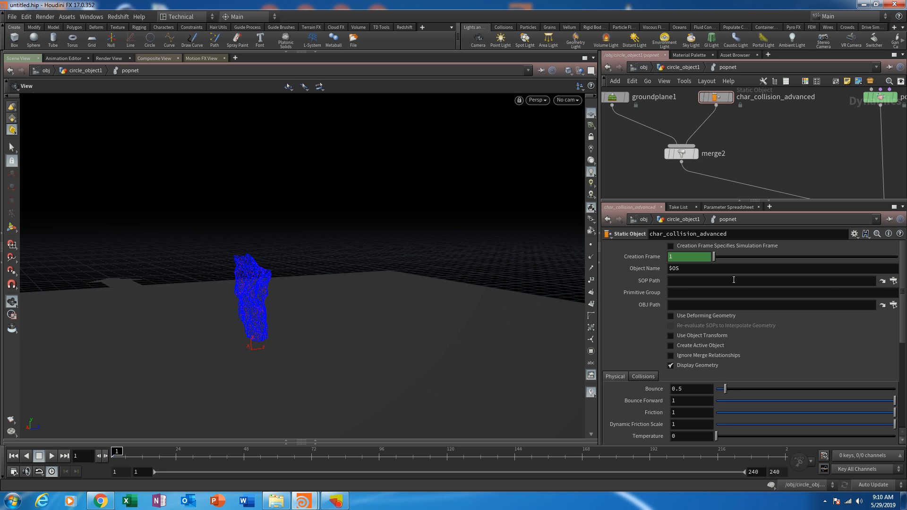
left_click(893, 281)
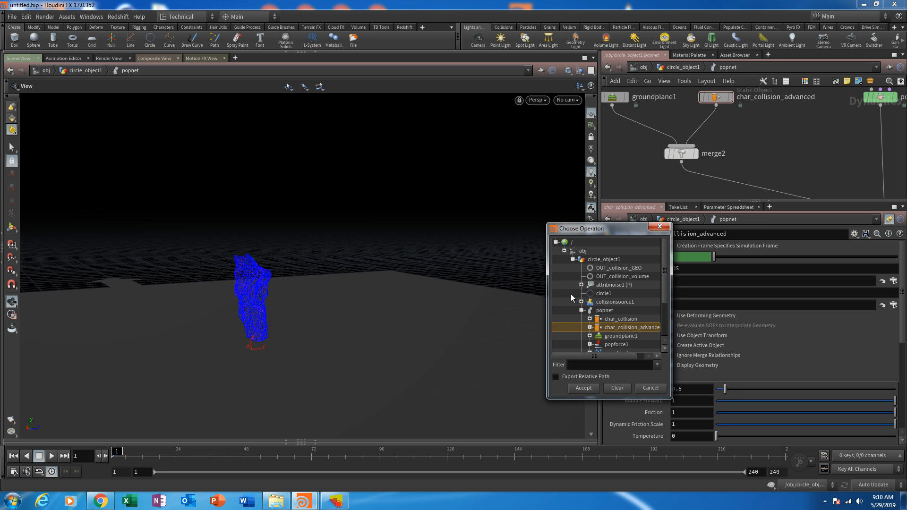
left_click(622, 268)
left_click(586, 390)
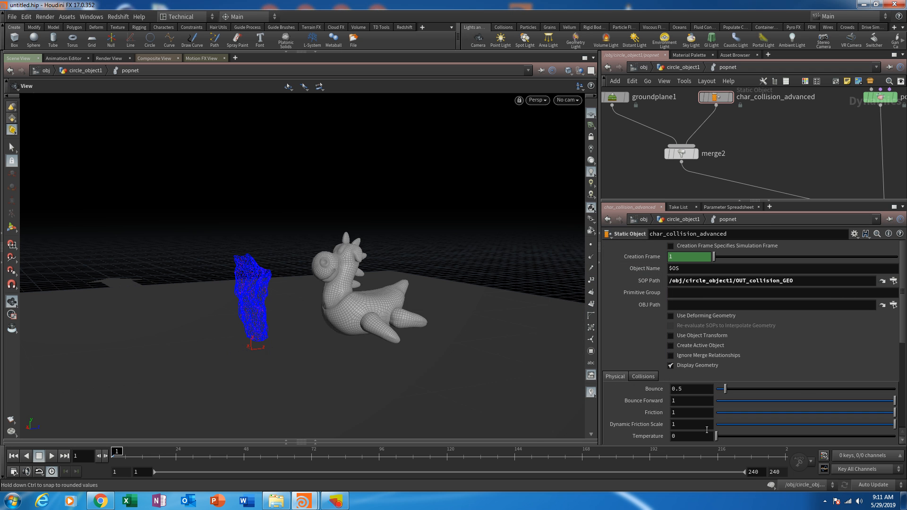
- Set the RBD Solver volume collision Mode of char_collision_advanced to Volume Sample
scroll(616, 326, "down", 3)
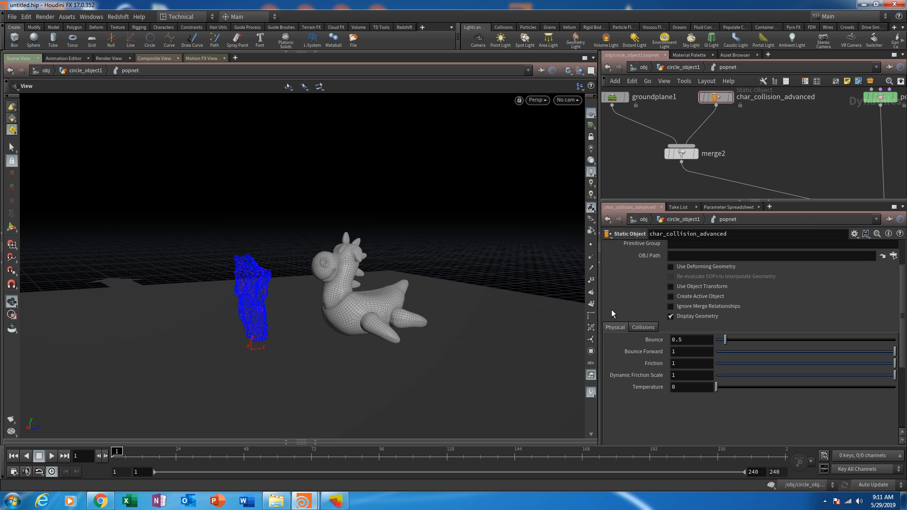
left_click(680, 67)
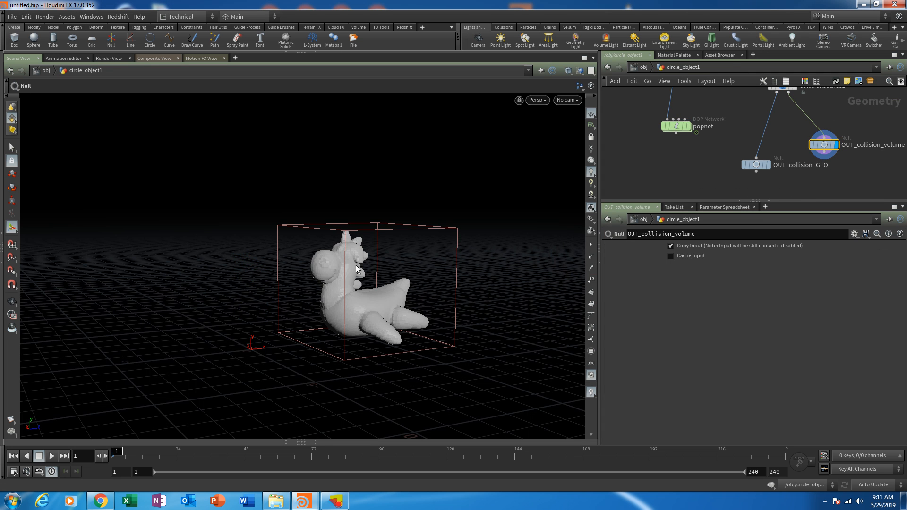
double_click(676, 127)
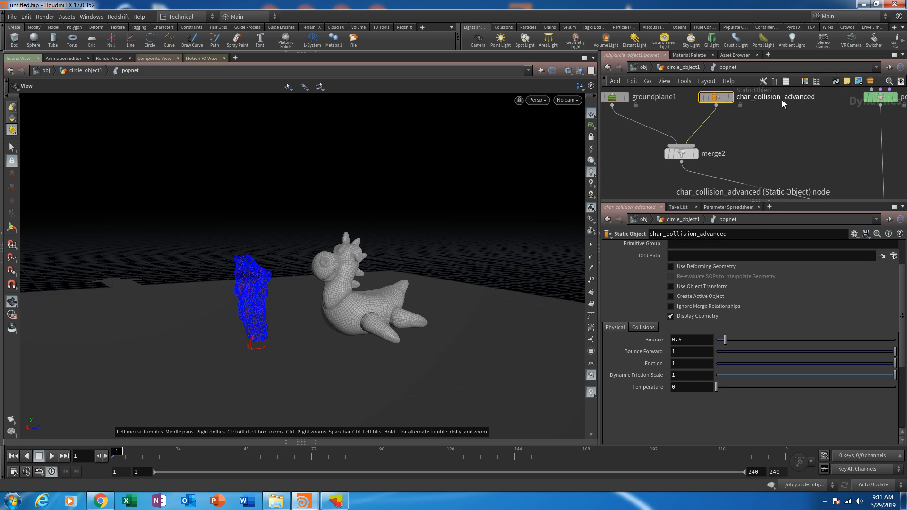
middle_click_drag(731, 178, 656, 115)
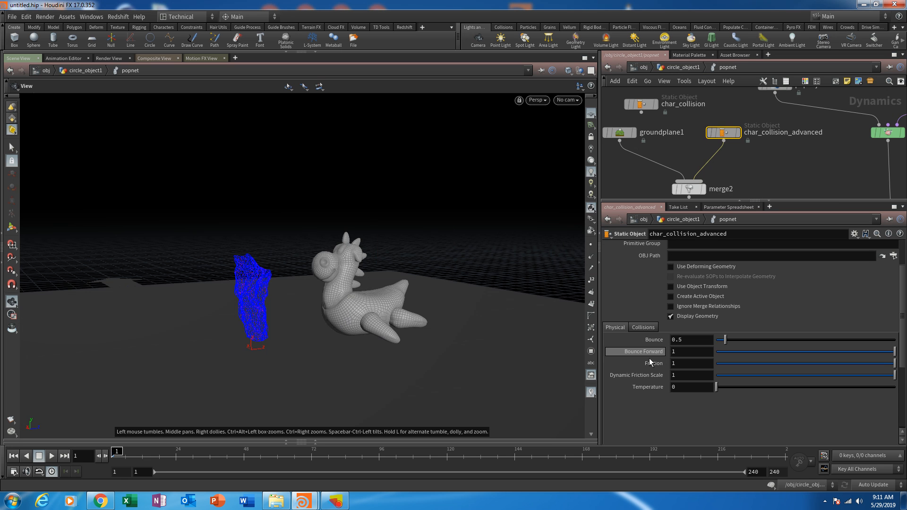
left_click(637, 326)
scroll(784, 330, "up", 2)
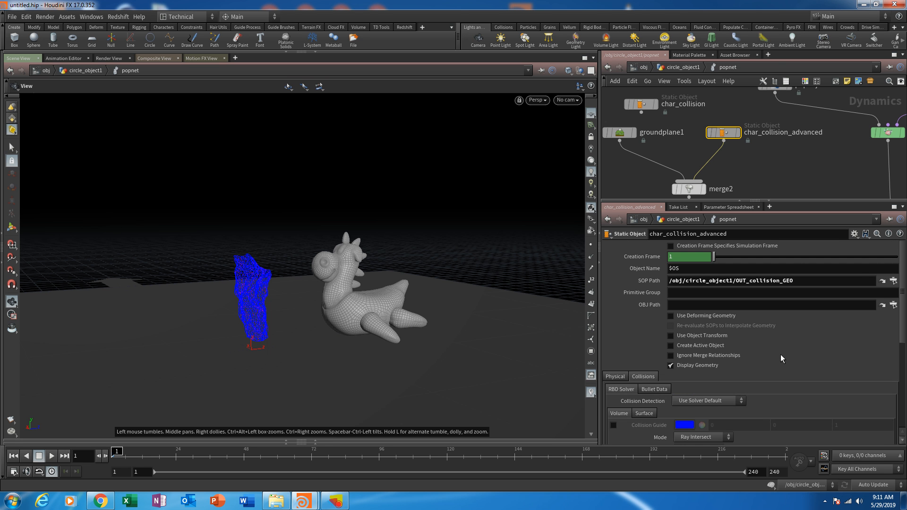
scroll(782, 355, "down", 3)
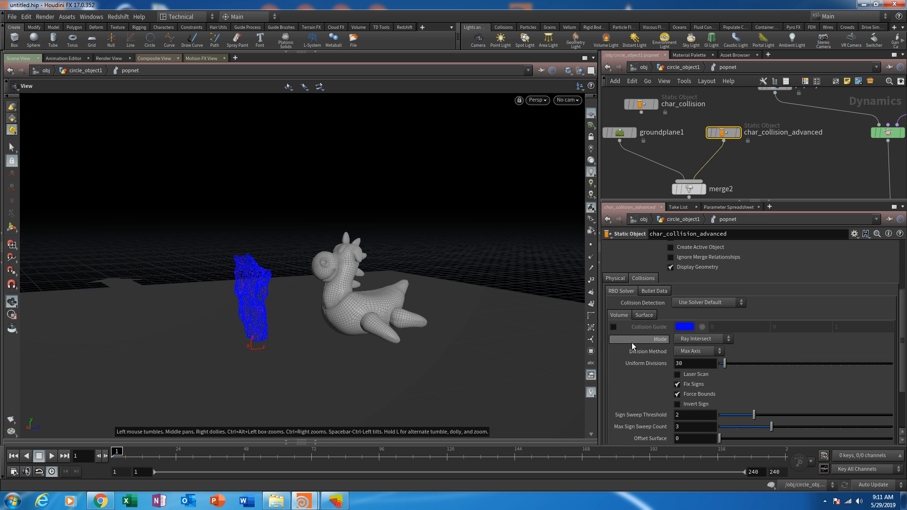
left_click(716, 338)
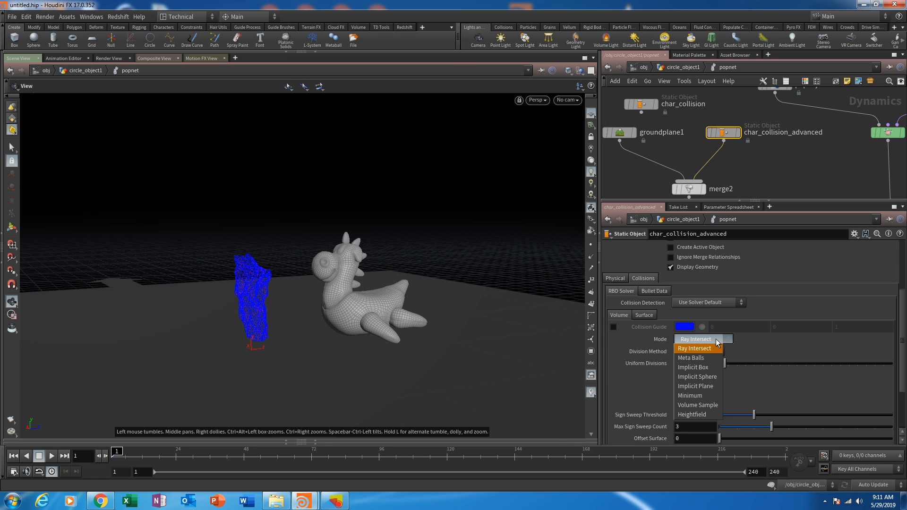
left_click(702, 404)
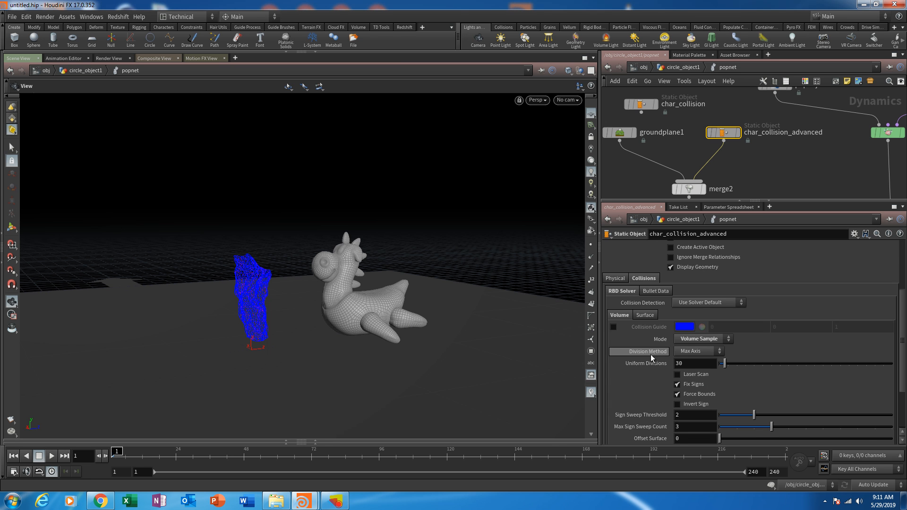
- Set char_collision_advanced's Proxy Volume to /obj/circle_object1/OUT_collision_volume
scroll(614, 369, "down", 2)
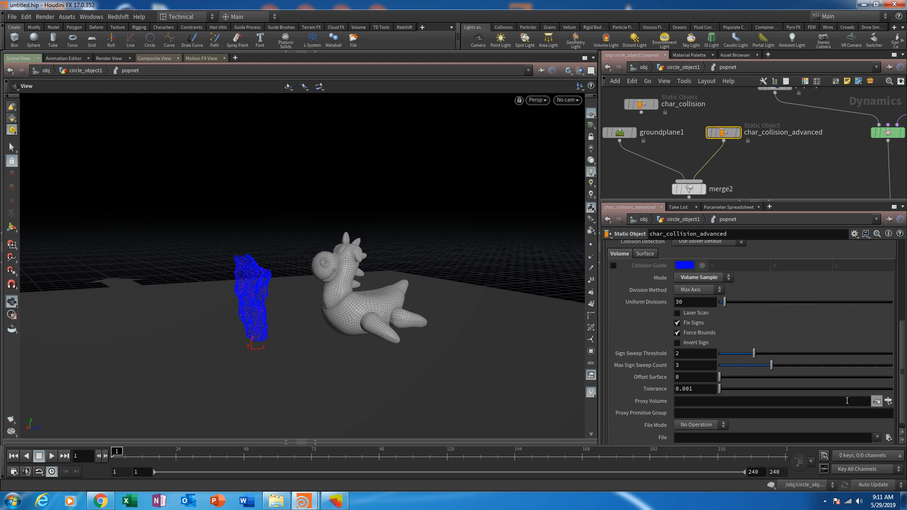
left_click(888, 401)
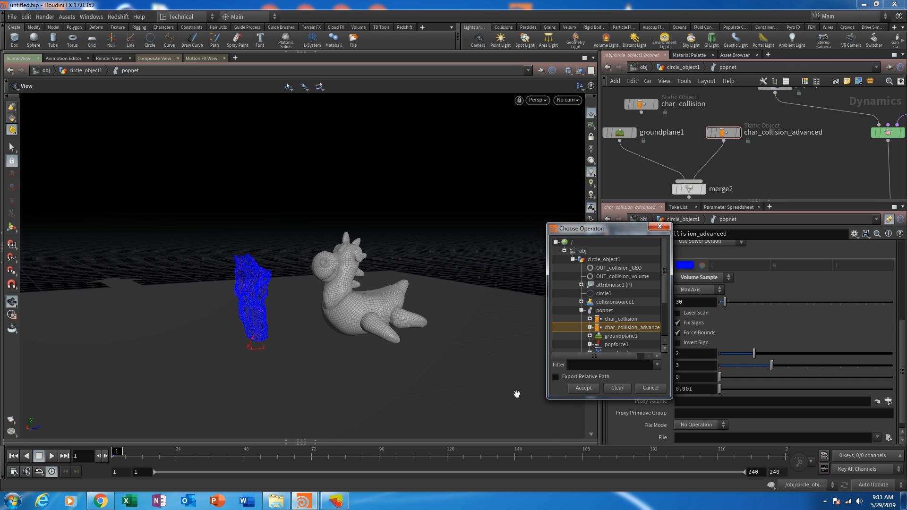
left_click(608, 277)
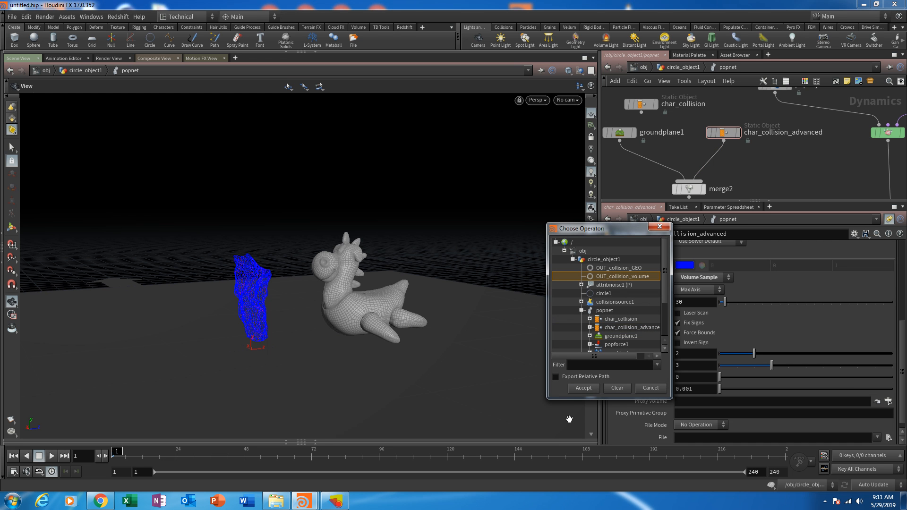
left_click(583, 387)
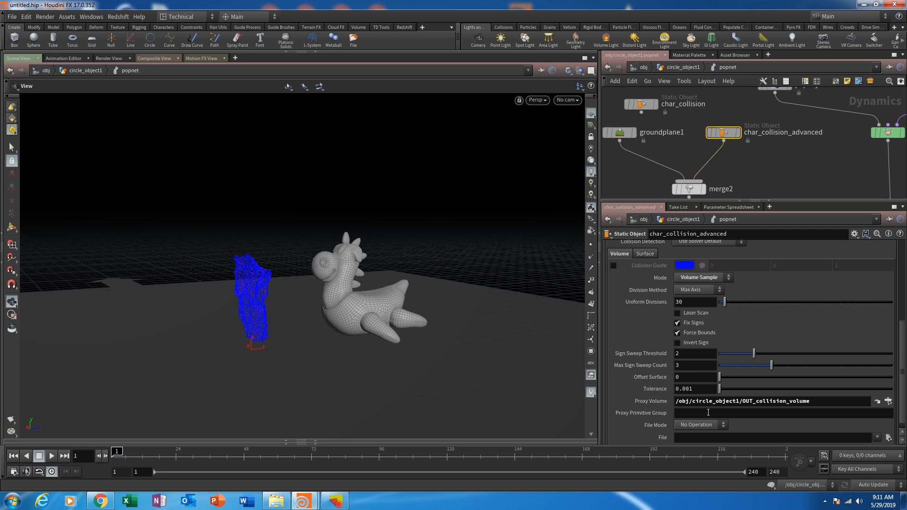
- Hide char_collision_advanced's display geometry and turn on its Collision Guide to inspect the collision volume
scroll(765, 401, "up", 7)
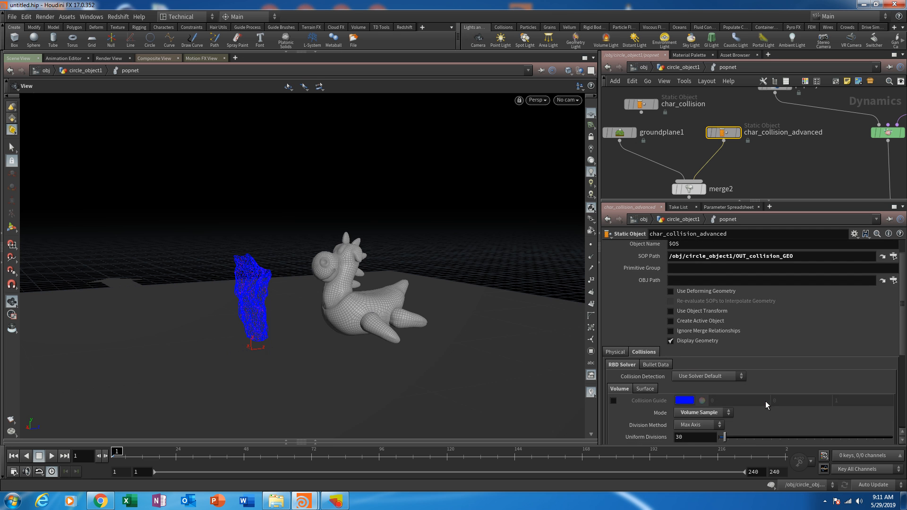
scroll(798, 304, "down", 7)
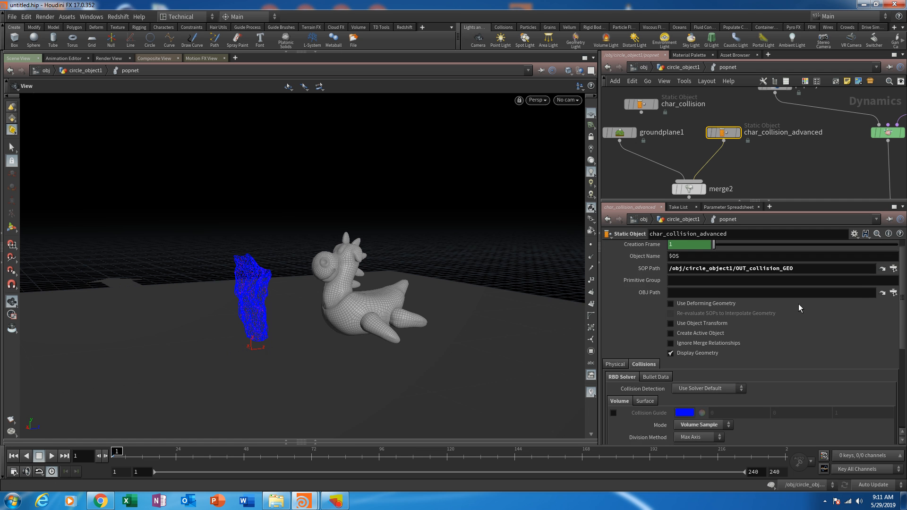
scroll(742, 423, "up", 7)
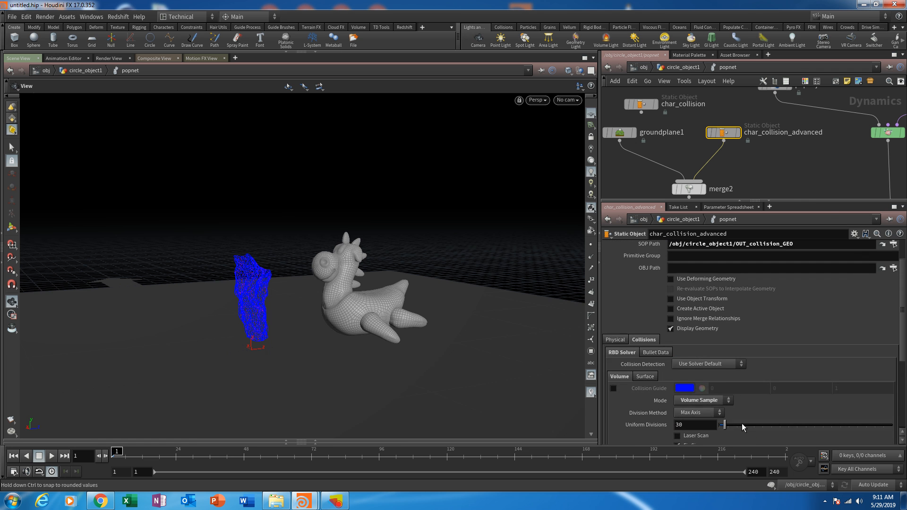
scroll(673, 403, "down", 8)
scroll(643, 361, "up", 5)
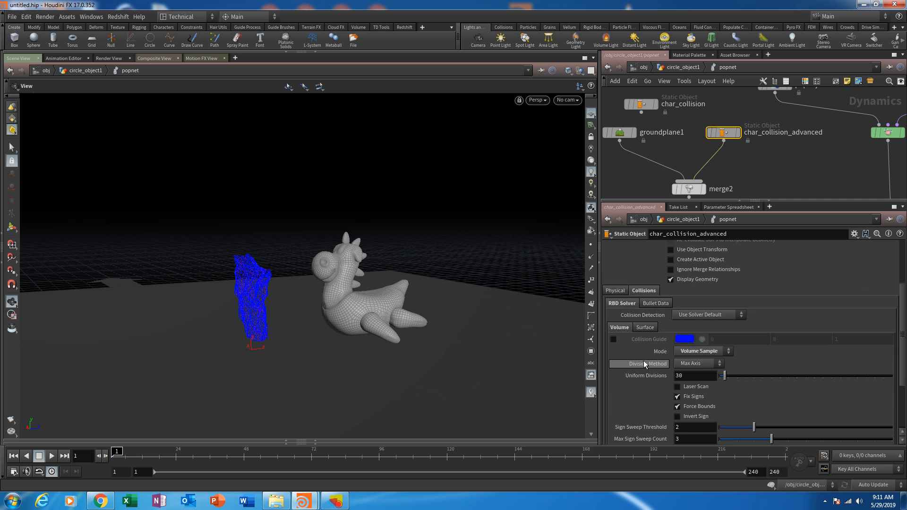
left_click_drag(370, 348, 425, 217)
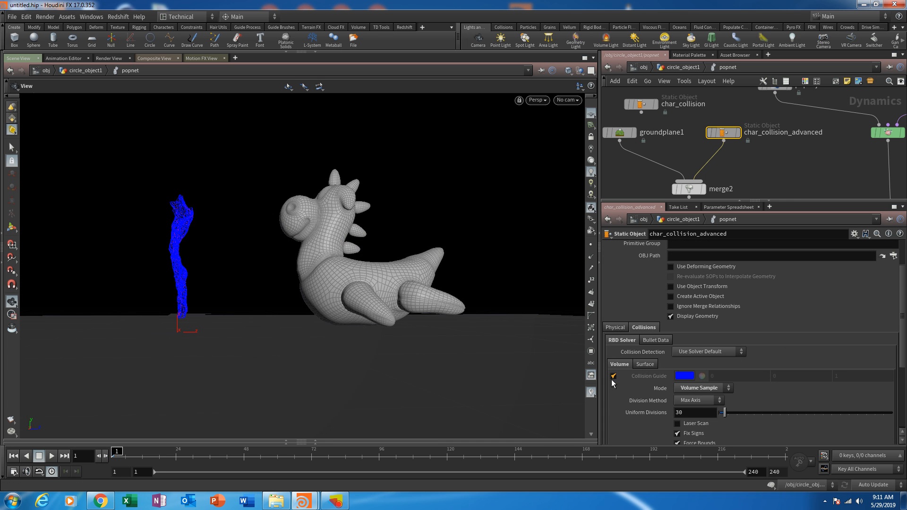
left_click(694, 316)
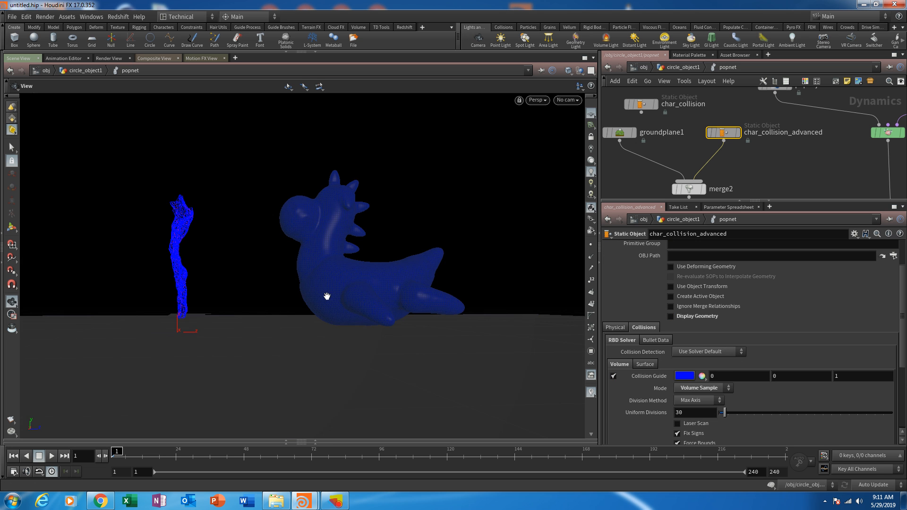
left_click_drag(327, 296, 346, 234)
- Rewire merge2 to take its input from char_collision instead of char_collision_advanced, and show char_collision's parameters
middle_click_drag(748, 150, 761, 160)
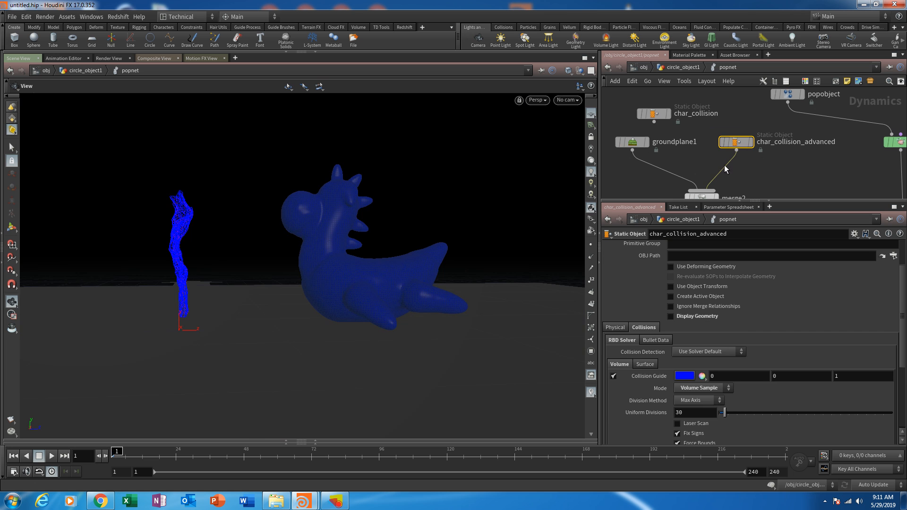
left_click_drag(726, 164, 656, 123)
left_click(660, 118)
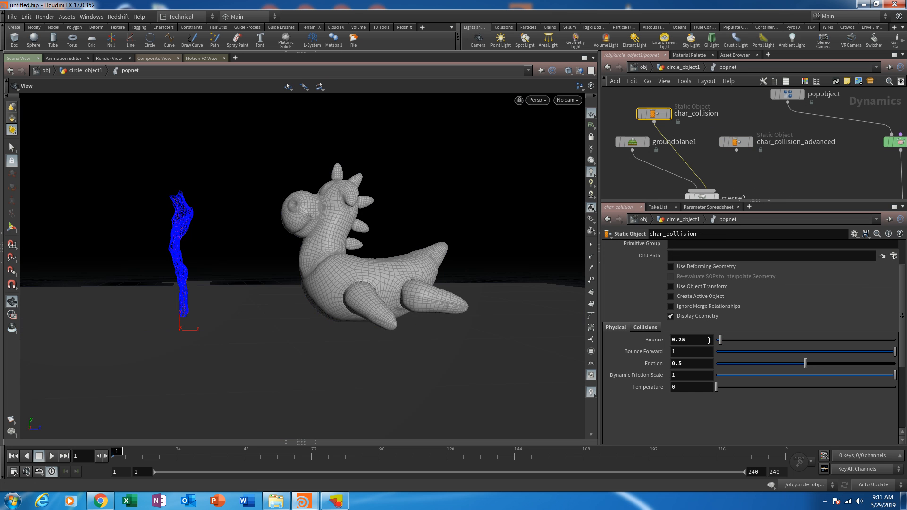
- Hide char_collision's display geometry and turn on its RBD Solver volume Collision Guide, inspecting the guide on the toy
left_click(702, 315)
left_click(639, 327)
left_click(615, 377)
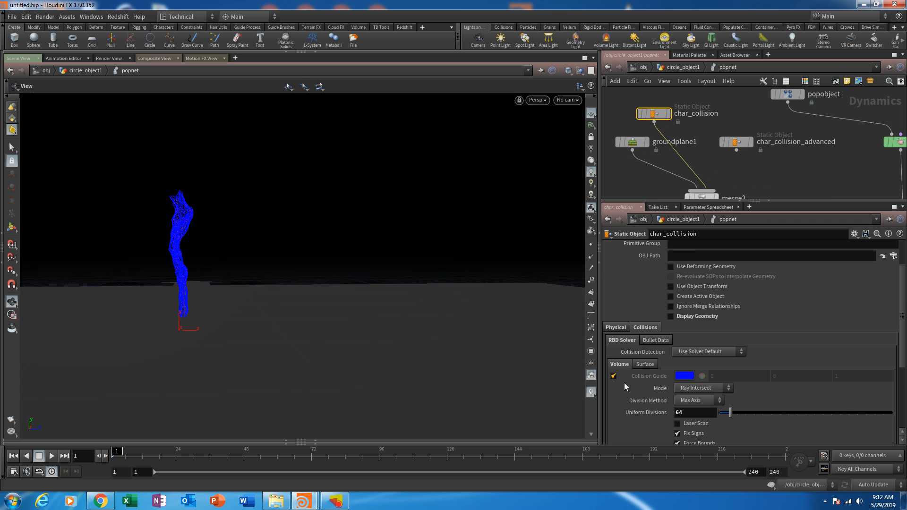
right_click_drag(329, 275, 393, 176)
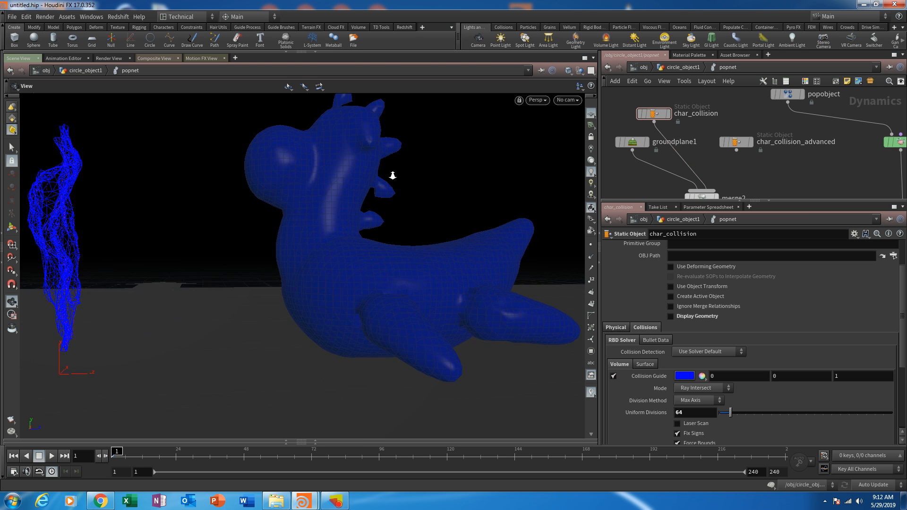
middle_click_drag(393, 176, 333, 231)
mouse_move(334, 231)
left_mouse_down()
mouse_move(375, 245)
mouse_move(337, 231)
left_mouse_up()
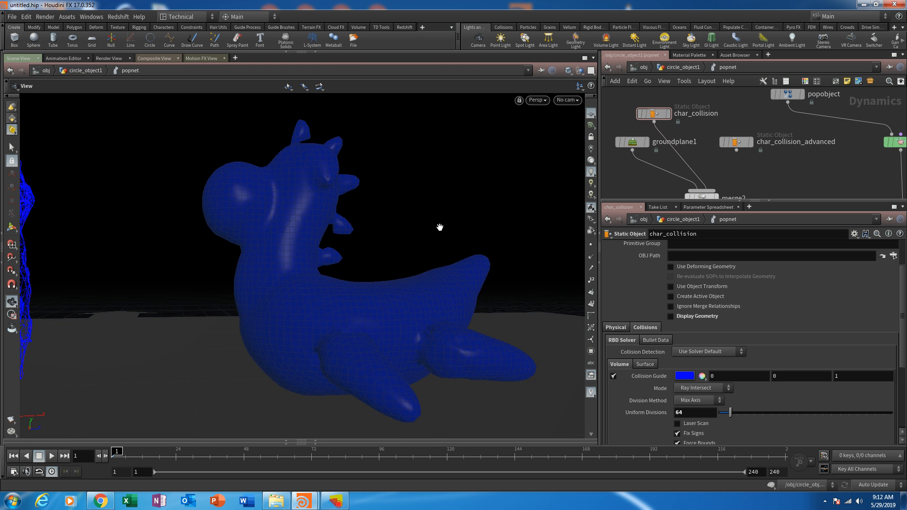
- Switch merge2's input to char_collision_advanced and back to char_collision to compare their collision guides
middle_click_drag(744, 172, 712, 152)
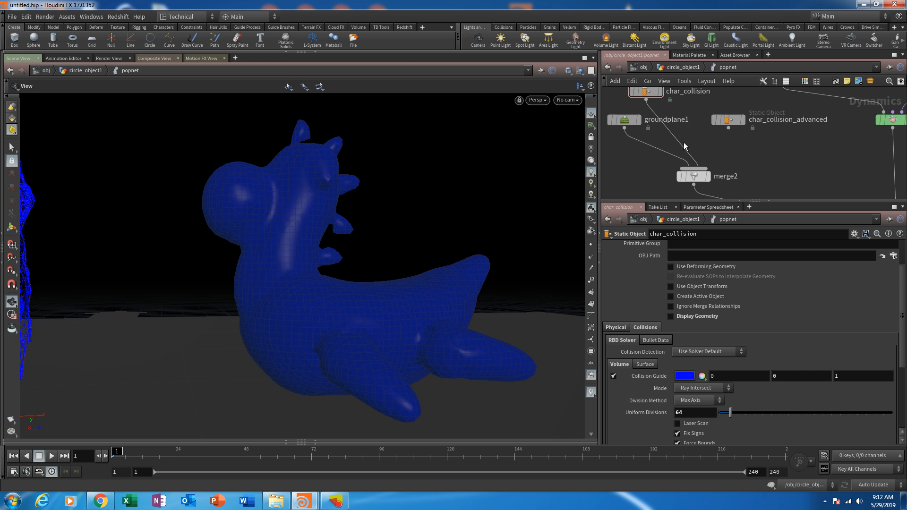
left_click_drag(683, 142, 732, 135)
mouse_move(388, 283)
left_mouse_down()
mouse_move(373, 308)
mouse_move(242, 288)
mouse_move(375, 285)
left_mouse_up()
middle_click_drag(660, 113, 667, 126)
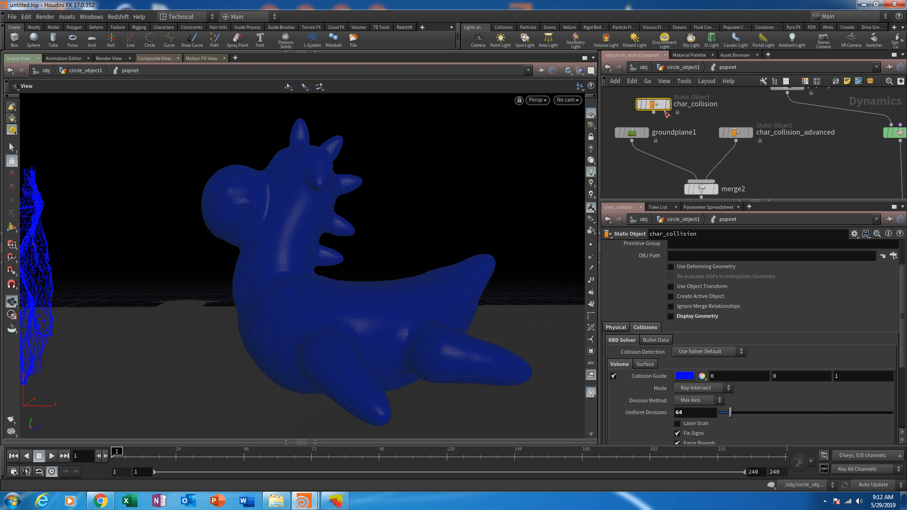
left_click_drag(703, 180, 657, 114)
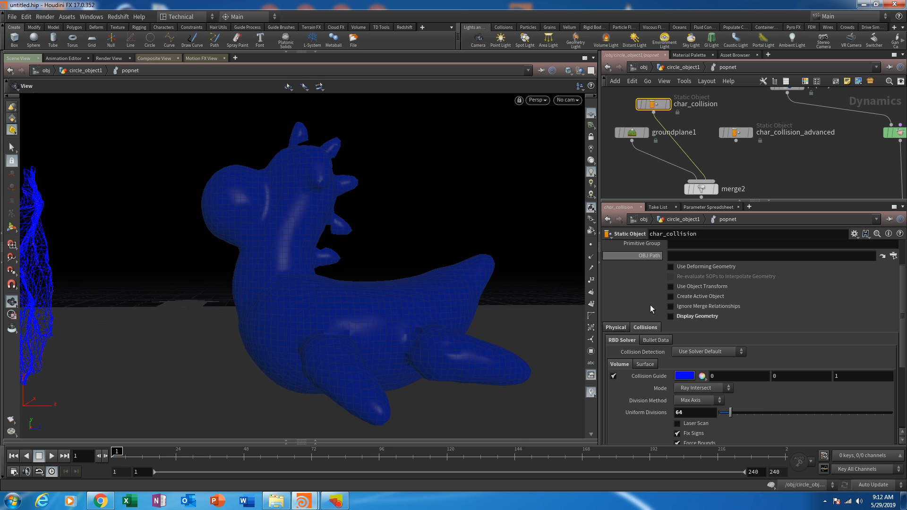
- Set char_collision's volume Uniform Divisions to 128 and check the refined collision guide
left_click_drag(683, 412, 643, 407)
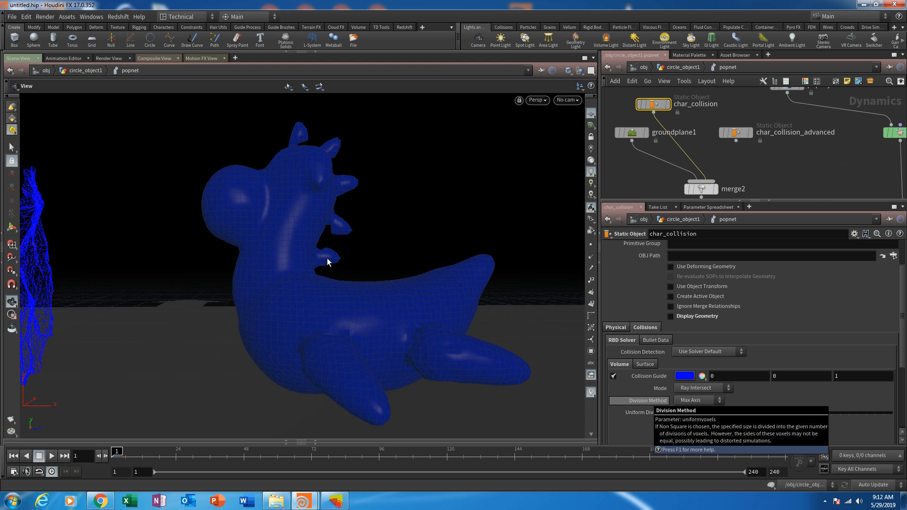
left_click_drag(315, 236, 340, 273)
left_click_drag(483, 217, 265, 297)
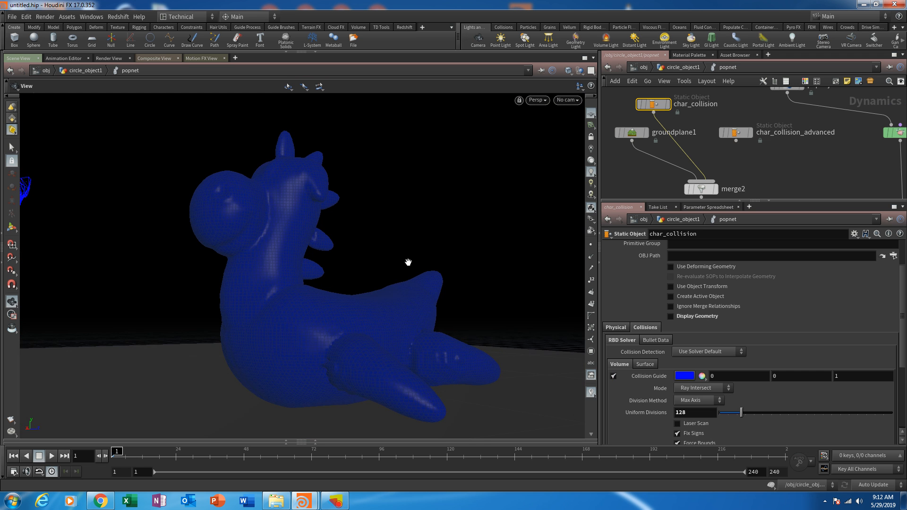
- Reconnect char_collision_advanced to merge2 in place of char_collision and show its parameters
left_click_drag(381, 244, 408, 264)
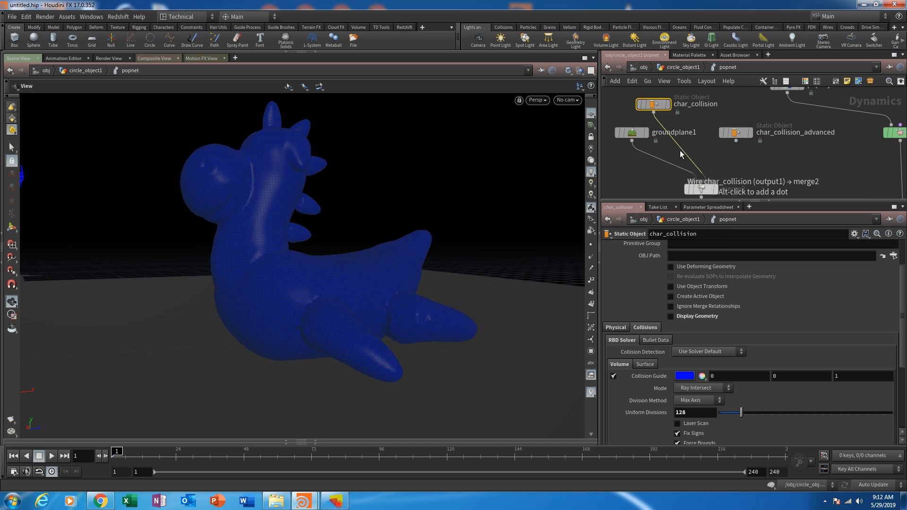
left_click_drag(680, 151, 736, 140)
left_click(738, 133)
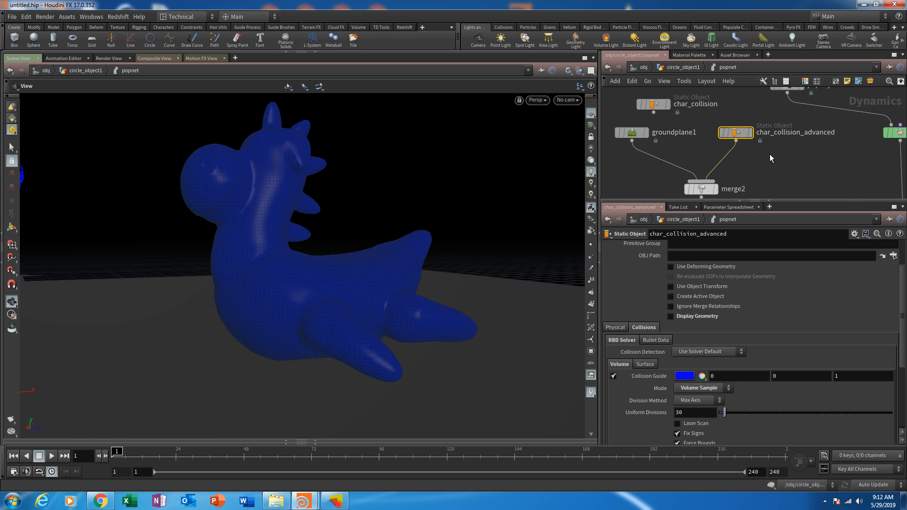
- In circle_object1, add a File Cache node wired after OUT_collision_volume and set it as the displayed node
key("u")
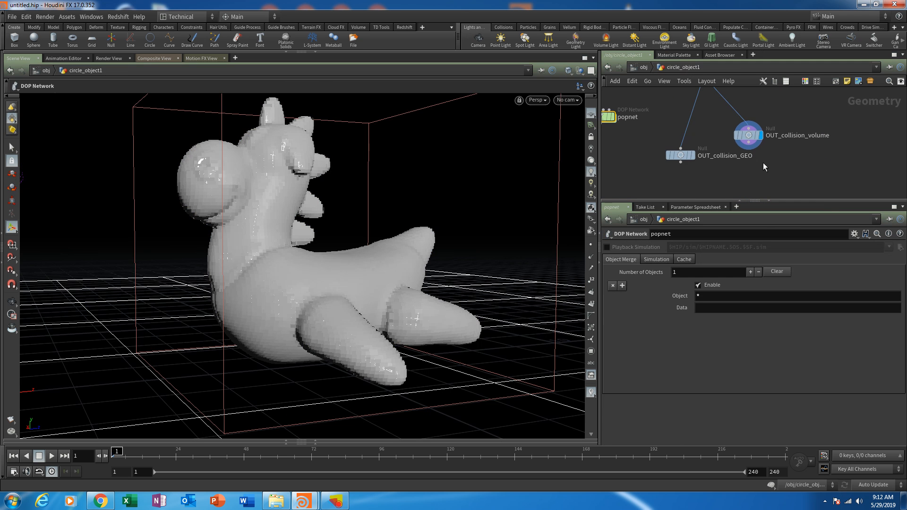
key("Tab")
type("file")
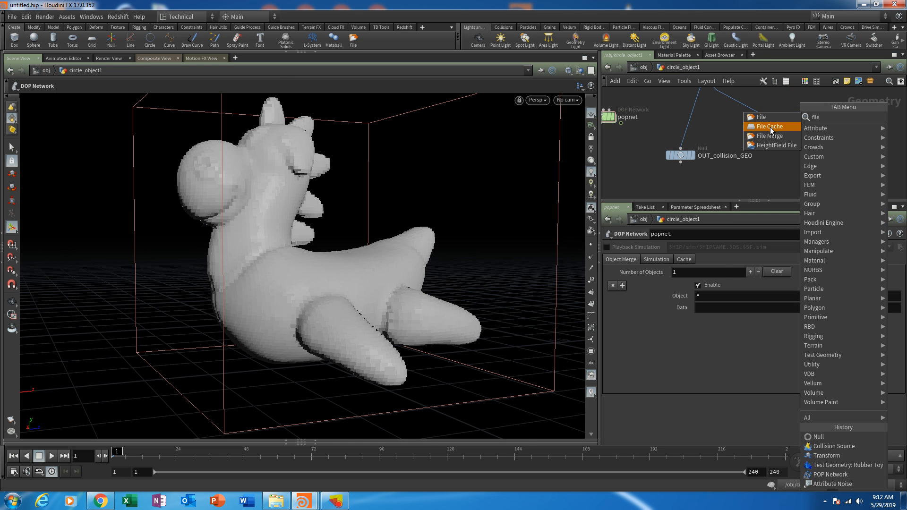
left_click(770, 126)
left_click(781, 166)
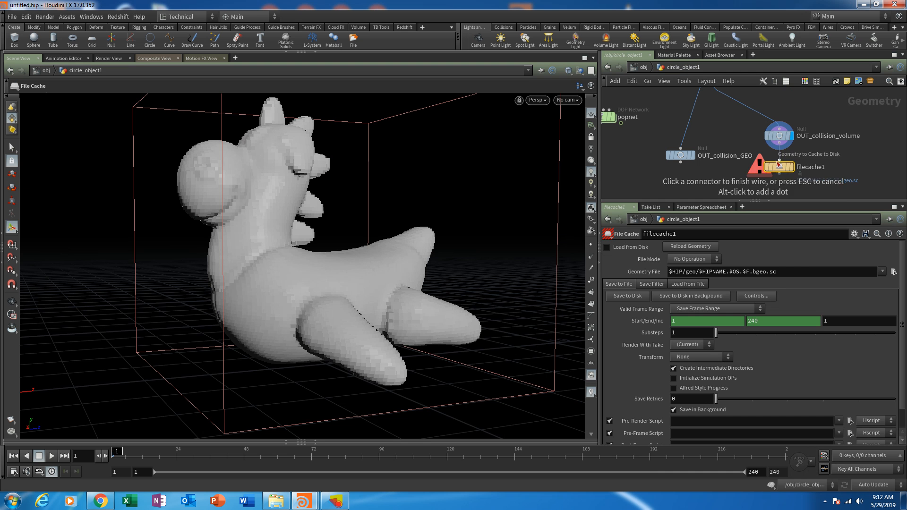
left_click(778, 163)
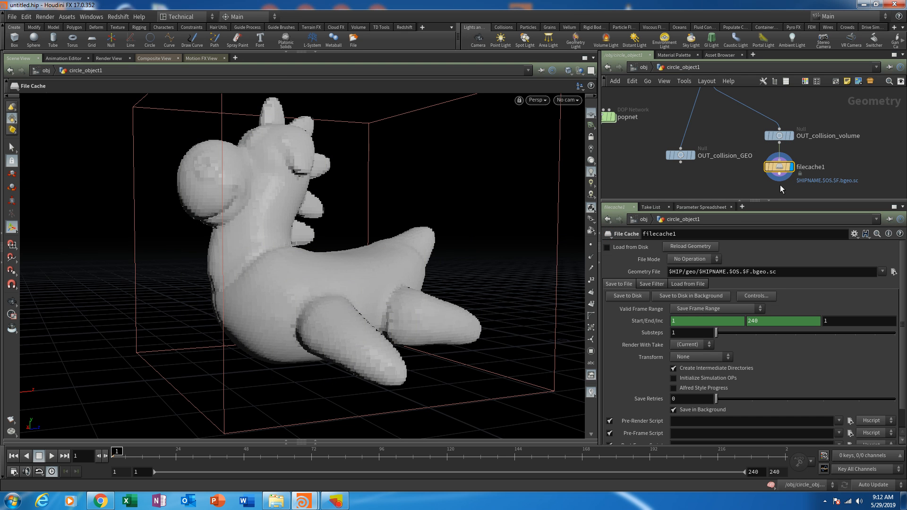
- Go back into popnet, turn off char_collision_advanced's Collision Guide and turn its Display Geometry on
middle_click_drag(687, 87, 726, 136)
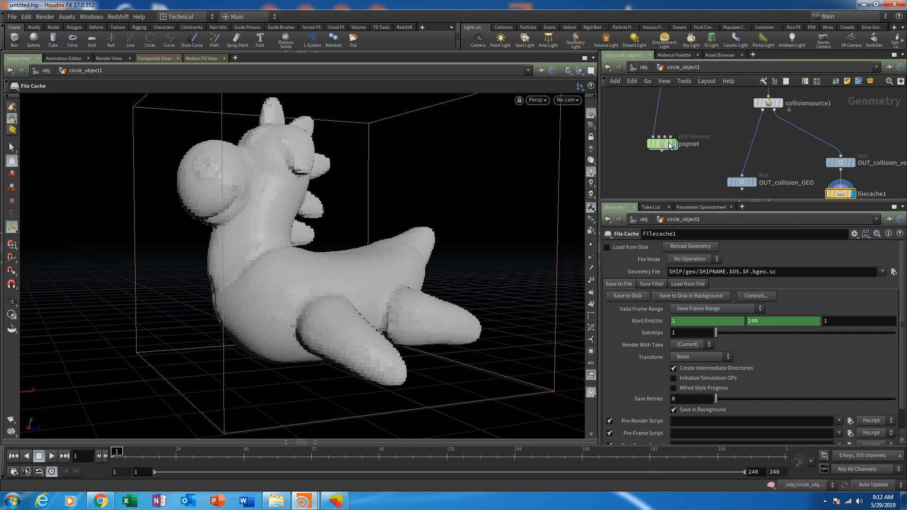
double_click(667, 146)
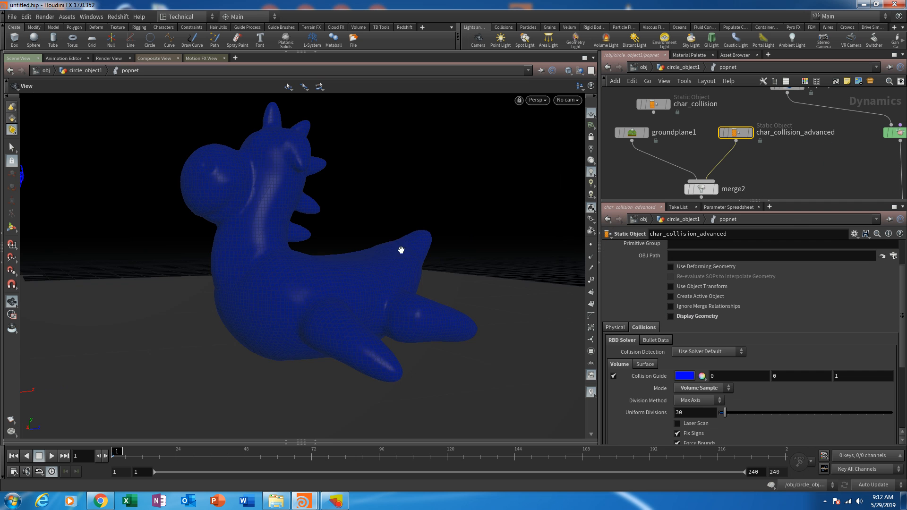
middle_click_drag(355, 244, 350, 269)
right_click_drag(360, 228, 345, 285)
left_click_drag(345, 285, 335, 275)
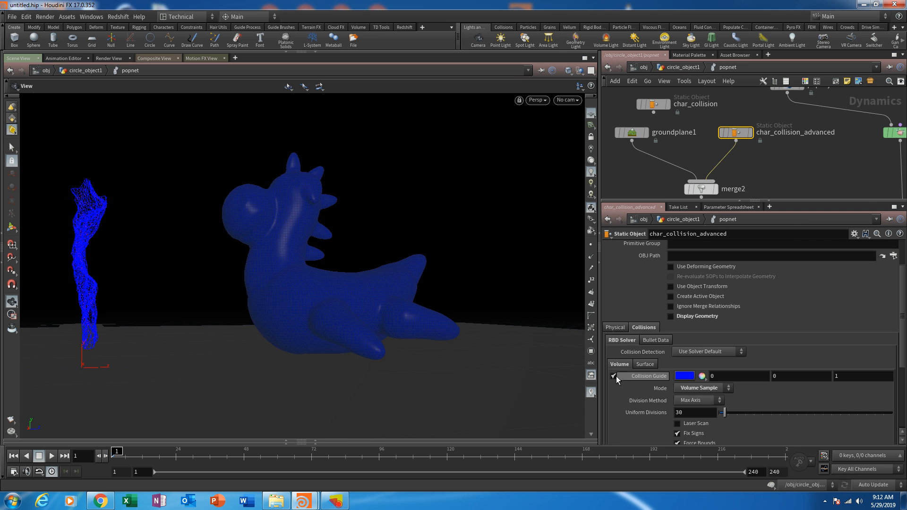
left_click(614, 376)
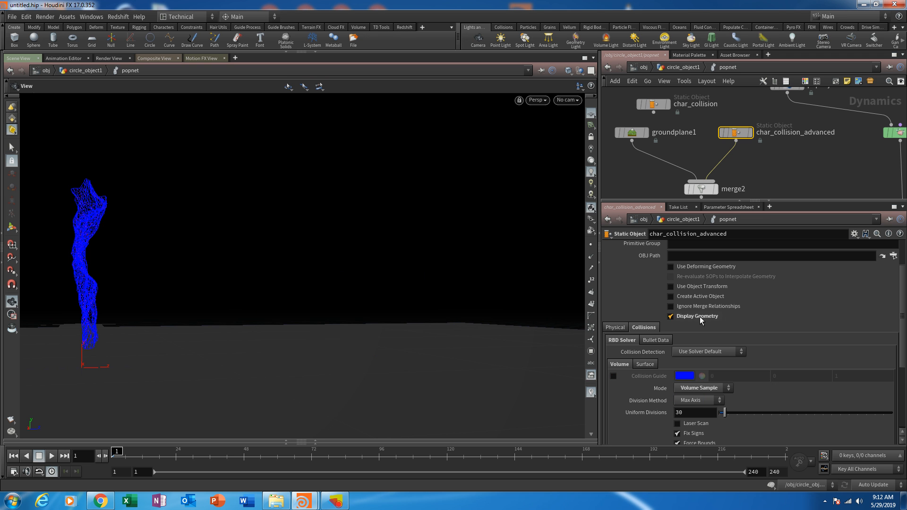
- Play the simulation, inspect the particles colliding with the toy from several angles, and return to frame 1
left_click(52, 456)
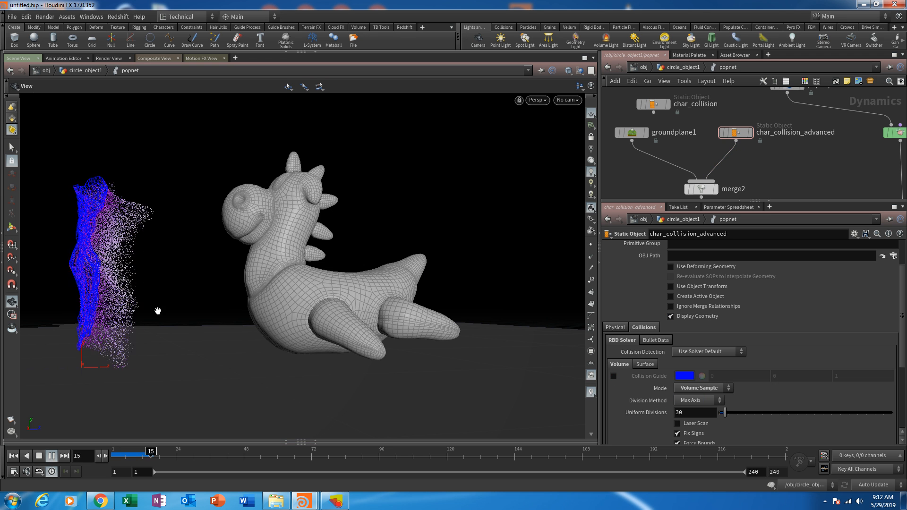
left_click_drag(156, 307, 310, 304)
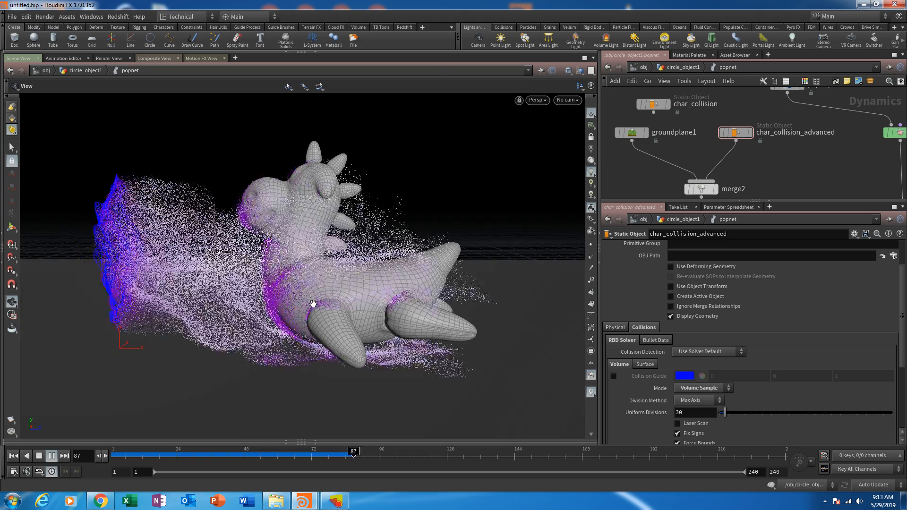
left_click_drag(313, 304, 375, 297)
right_click_drag(375, 297, 304, 361)
left_click_drag(304, 360, 457, 335)
left_click(13, 456)
- Set the Impulse Count of the source_first_input POP Source to 3500
middle_click_drag(775, 155, 819, 236)
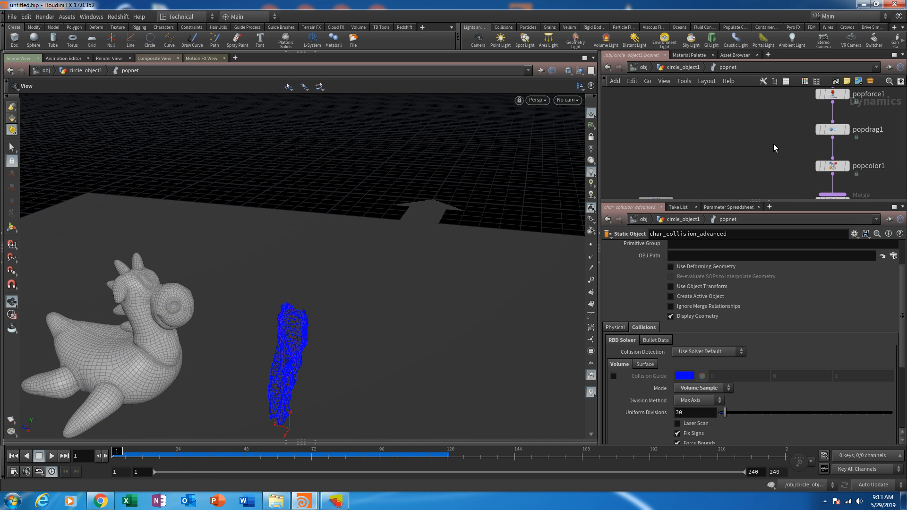
middle_click_drag(819, 95, 756, 162)
left_click(766, 123)
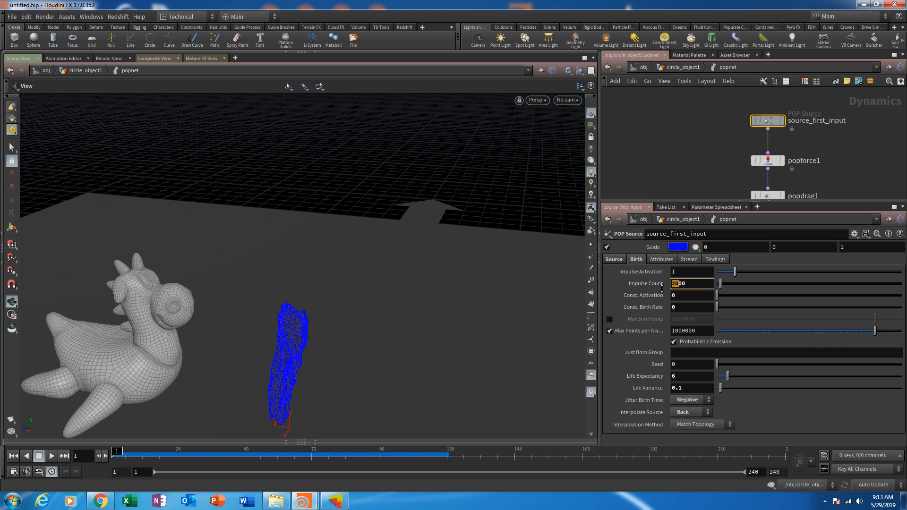
type("3500")
key("Return")
- Play the denser simulation, scrub through its cached frames, and examine the particle flow around the toy from several angles
left_click_drag(360, 364, 333, 353)
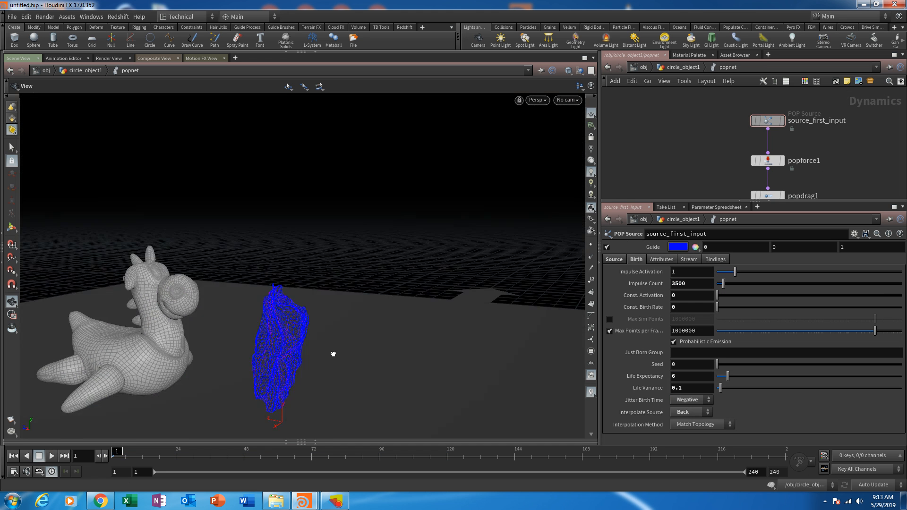
middle_click_drag(333, 354, 415, 292)
left_click_drag(245, 373, 233, 391)
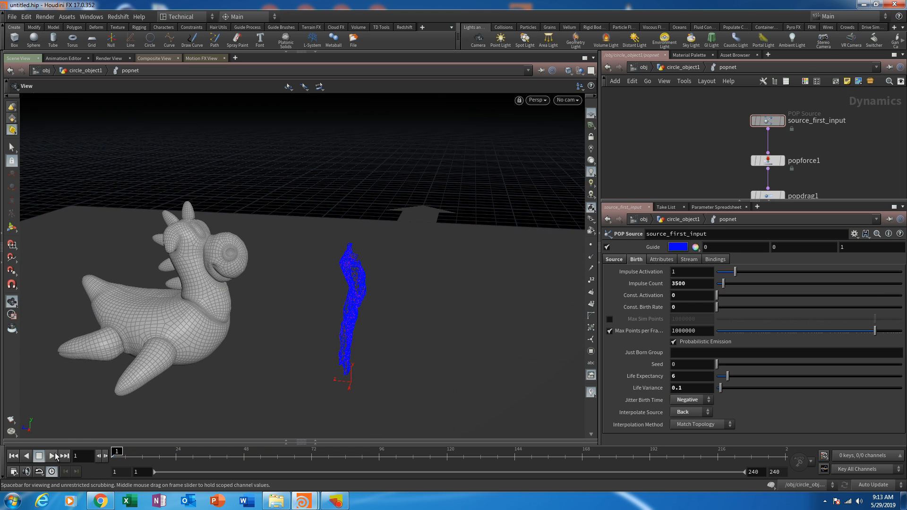
left_click(54, 456)
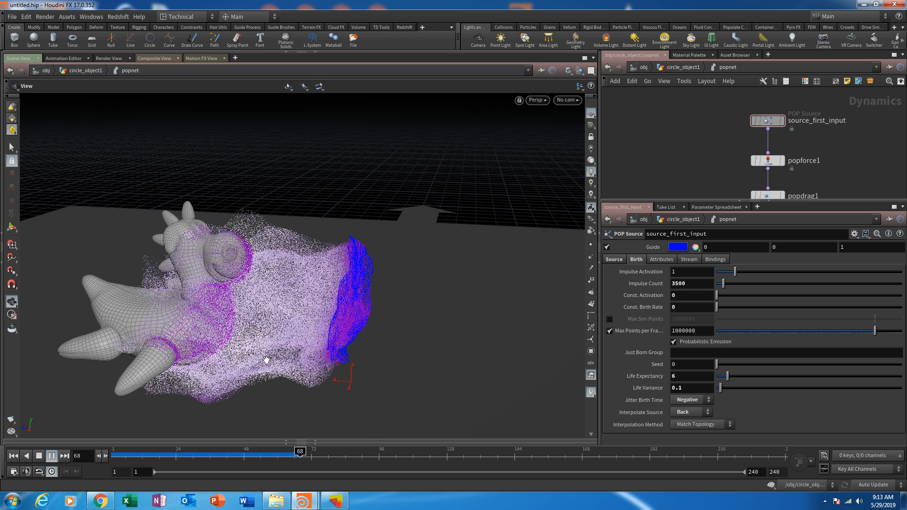
left_click_drag(266, 360, 307, 333)
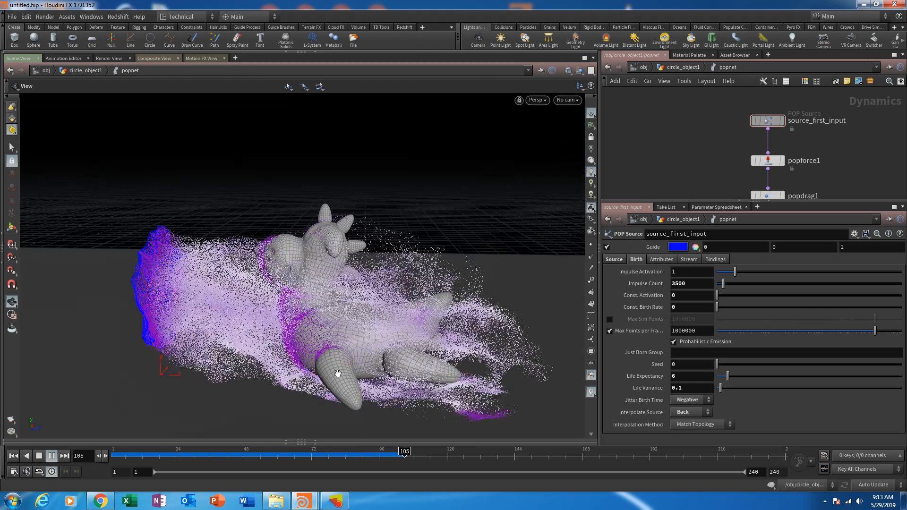
left_click_drag(338, 373, 378, 363)
left_click_drag(166, 463, 475, 462)
right_click_drag(420, 401, 338, 438)
left_click_drag(401, 288, 417, 363)
right_click_drag(417, 362, 368, 383)
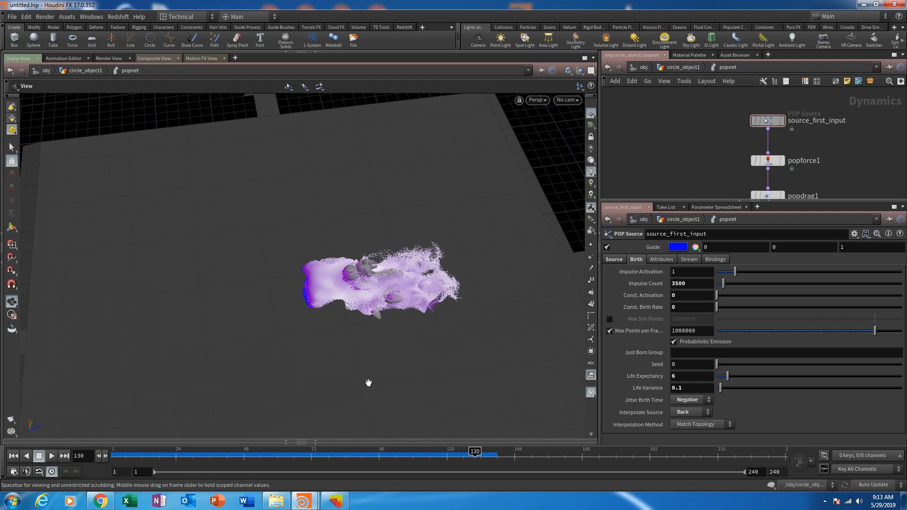
left_click_drag(369, 382, 329, 343)
- Replay the simulation while viewing the particle collisions with the toy and ground up close
left_click(52, 455)
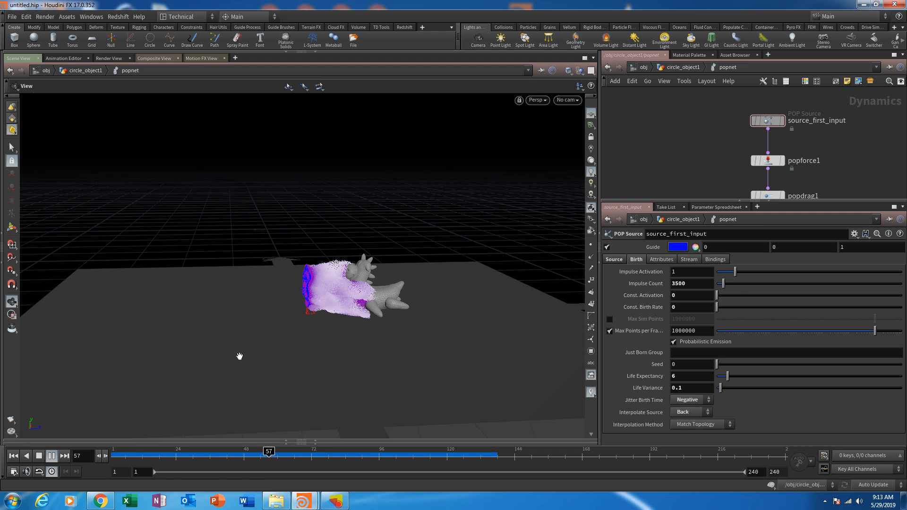
left_click_drag(399, 344, 404, 322)
right_click_drag(404, 321, 385, 263)
middle_click_drag(385, 303, 390, 371)
left_click_drag(390, 370, 384, 346)
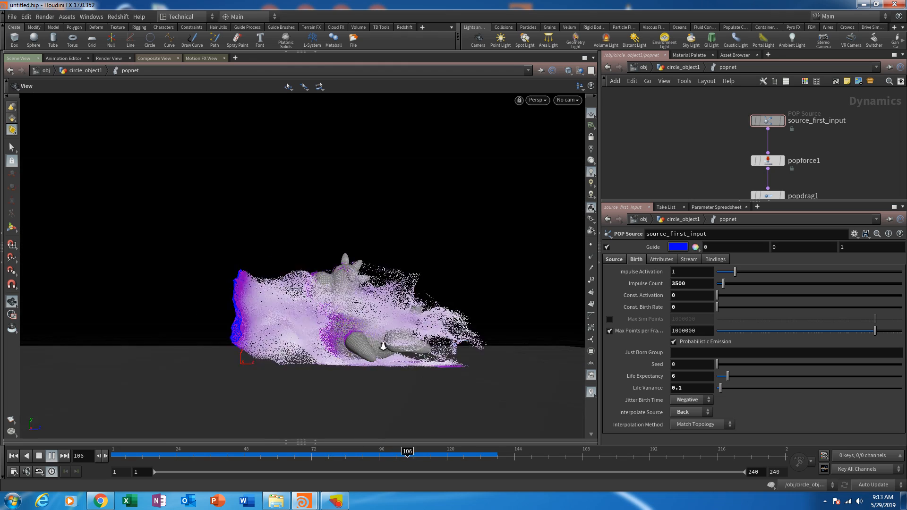
right_click_drag(383, 346, 376, 321)
left_click_drag(376, 321, 361, 352)
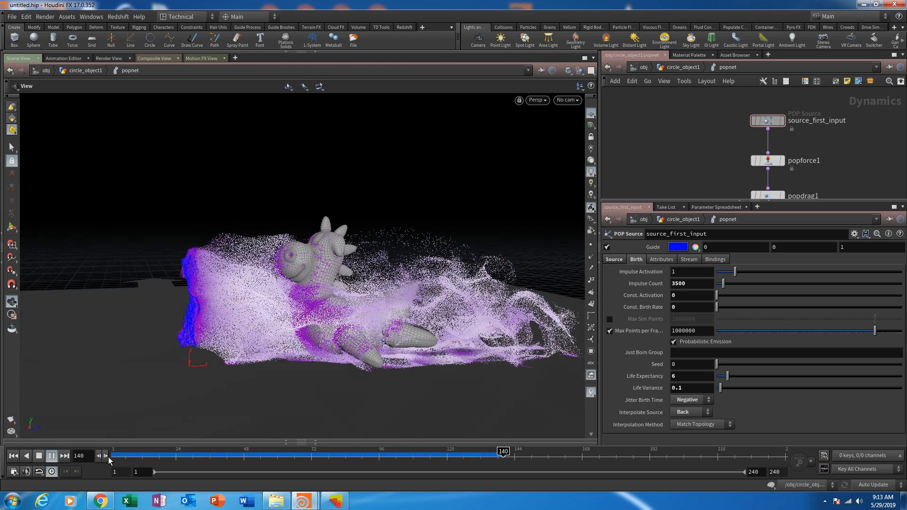